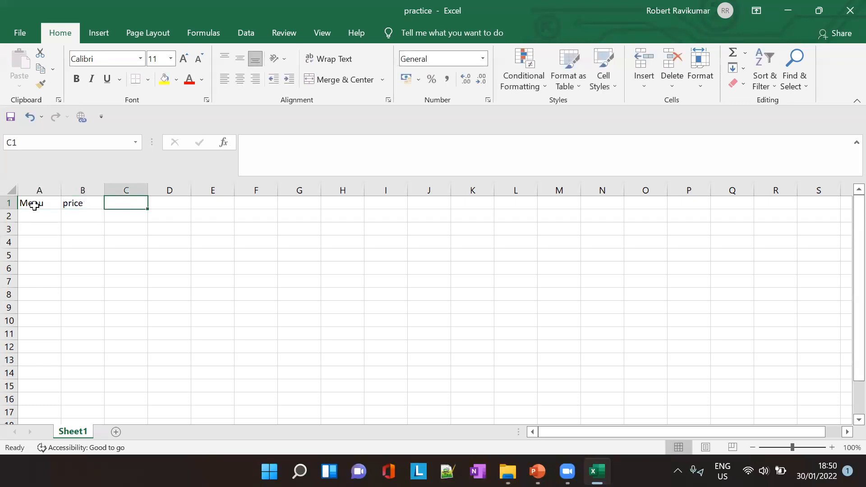
- Check the Relative references slide in PowerPoint, then return to the practice workbook and change the B1 heading to "unit price"
key("alt+Tab")
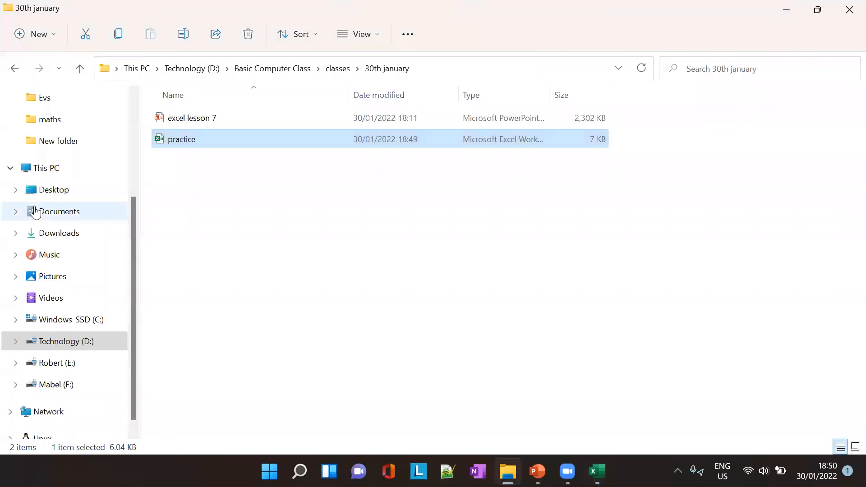
key("alt+Tab")
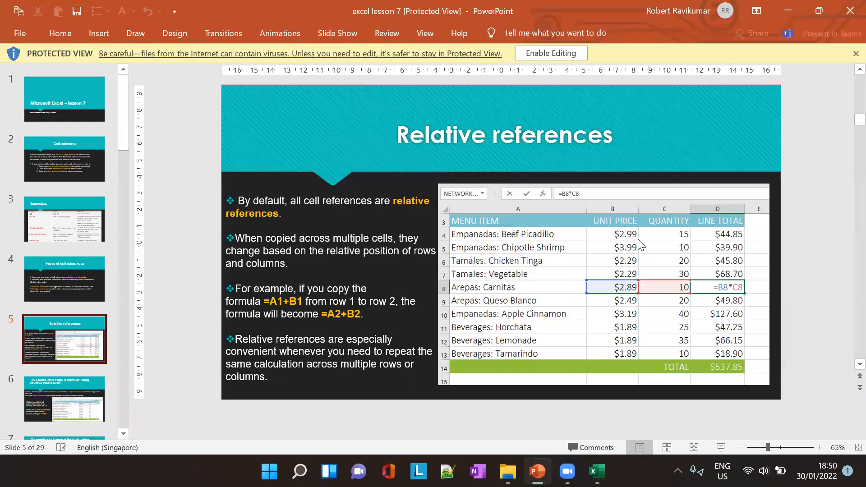
key("alt+Tab")
key("alt+Tab")
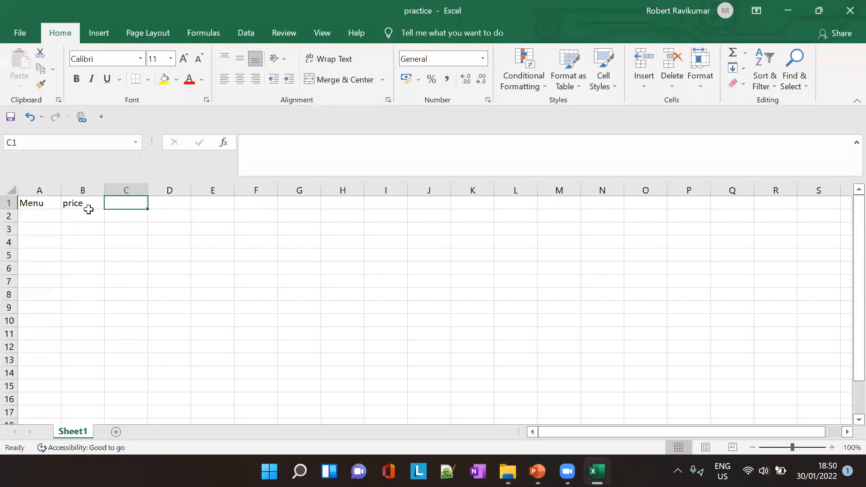
left_click(71, 206)
left_click(250, 143)
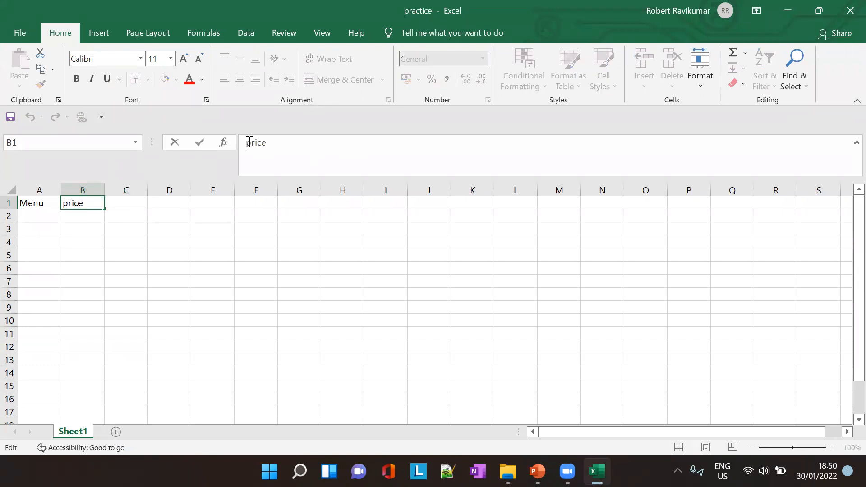
type("unit")
key("Tab")
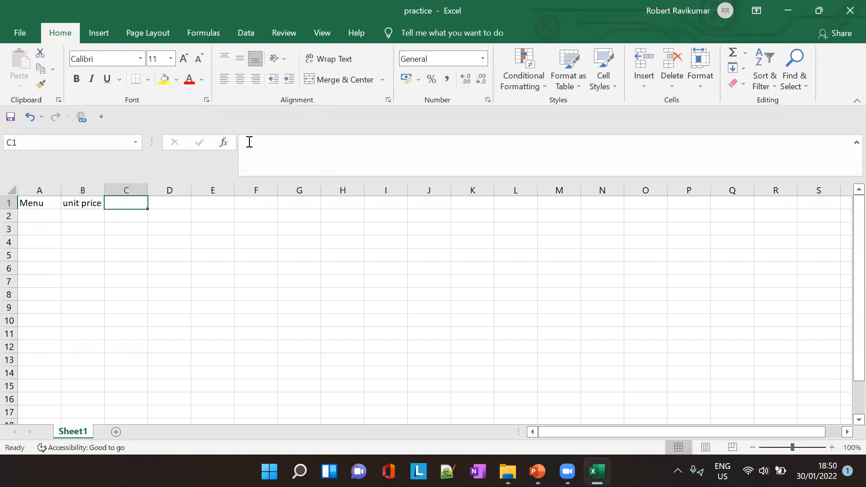
- Add the column headings "Quantity" in C1 and "total" in D1
type("QWuantity")
key("BackSpace")
key("BackSpace")
key("BackSpace")
key("BackSpace")
key("BackSpace")
key("BackSpace")
key("BackSpace")
key("BackSpace")
type("uantity")
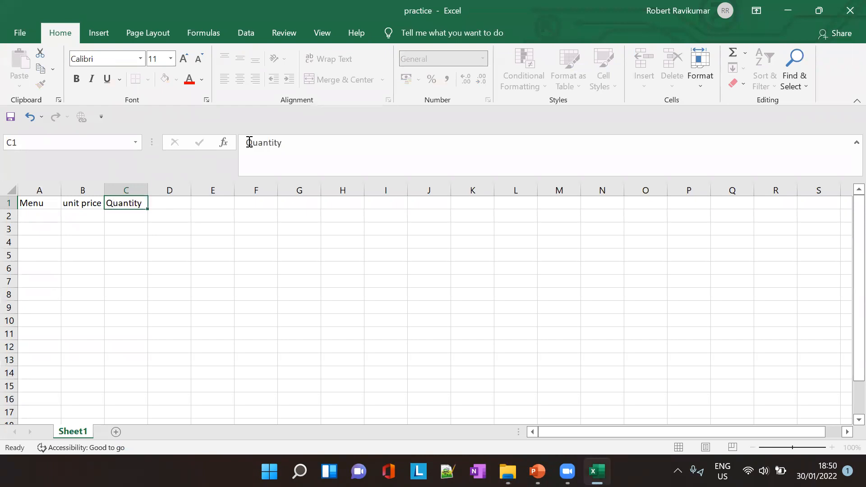
key("Tab")
type("total")
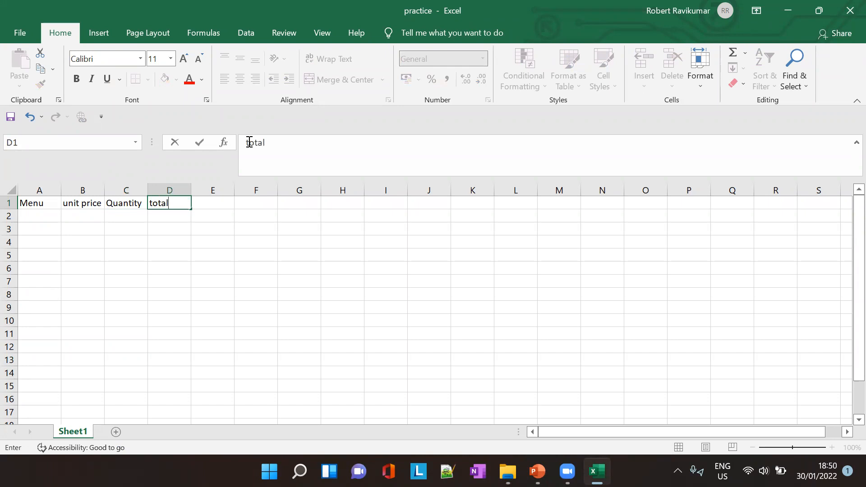
- Fill row 2 with the item Banana, unit price 1 and quantity 5
left_click(32, 216)
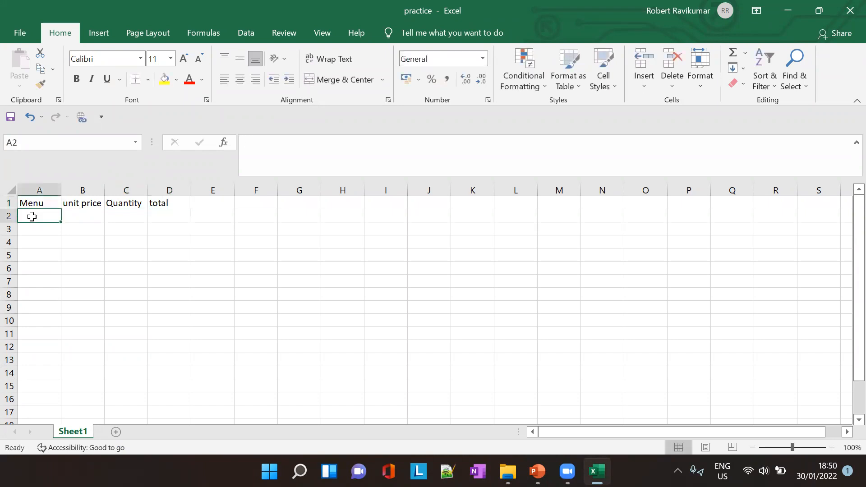
type("Banana")
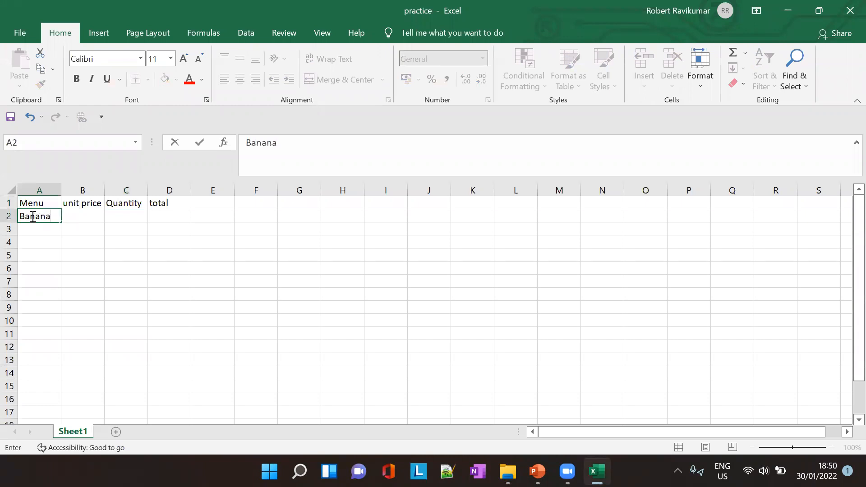
key("Return")
left_click(31, 217)
key("Right")
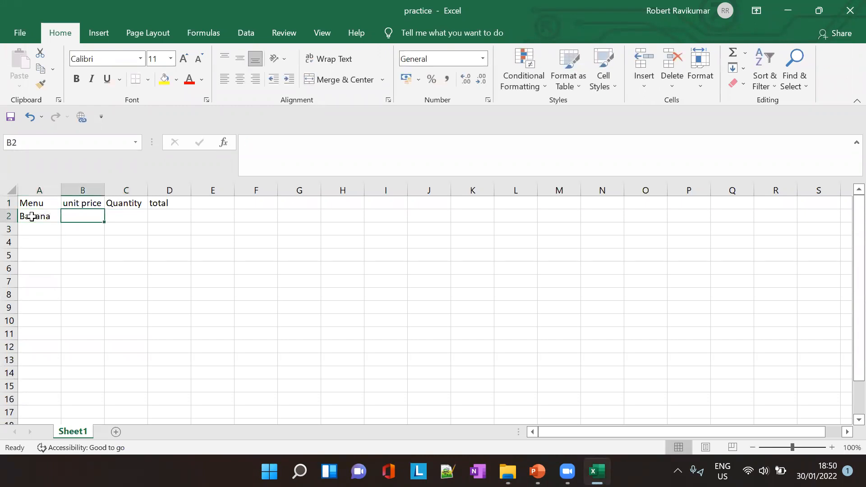
type("1")
key("Tab")
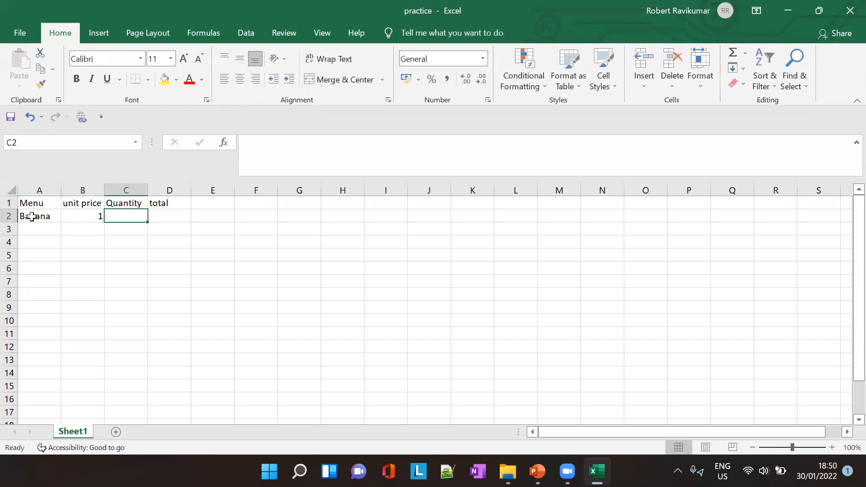
type("5")
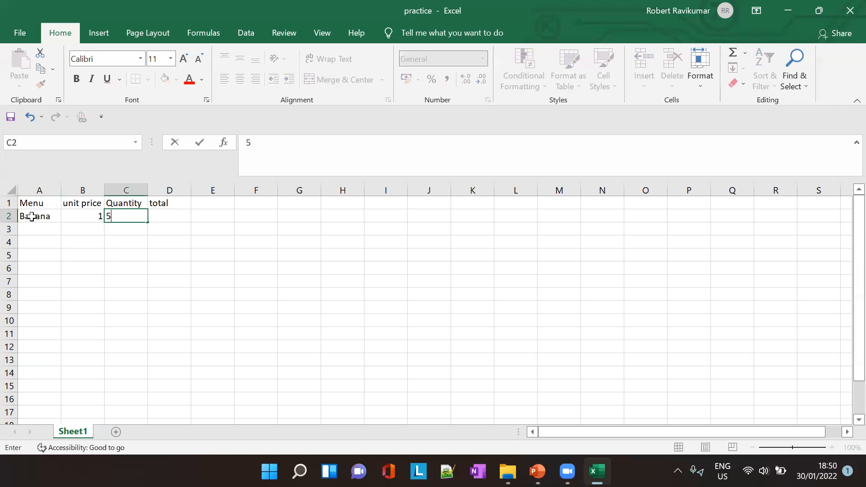
key("Return")
- Fill row 3 with the item apples, unit price 2 and quantity 6
key("Left")
key("Left")
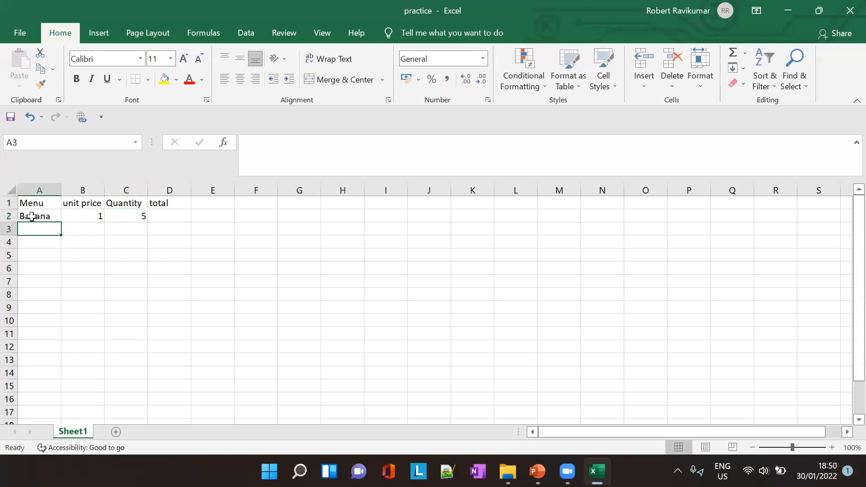
type("apples")
key("Tab")
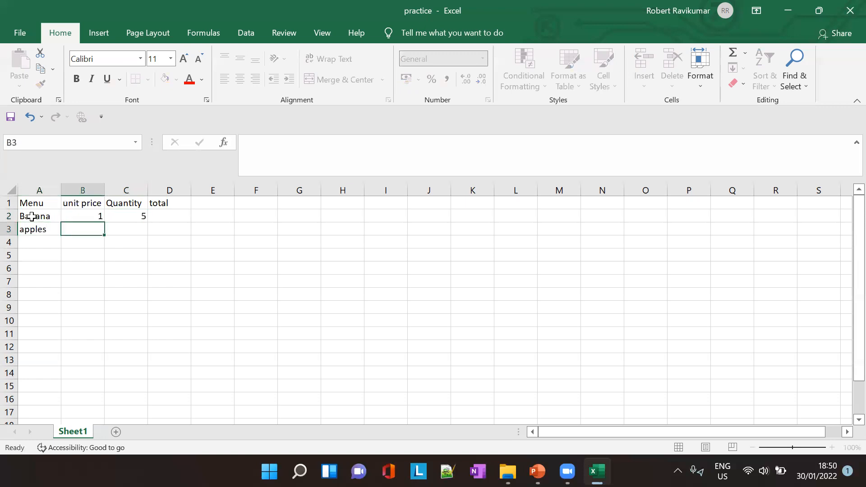
type("2")
key("Tab")
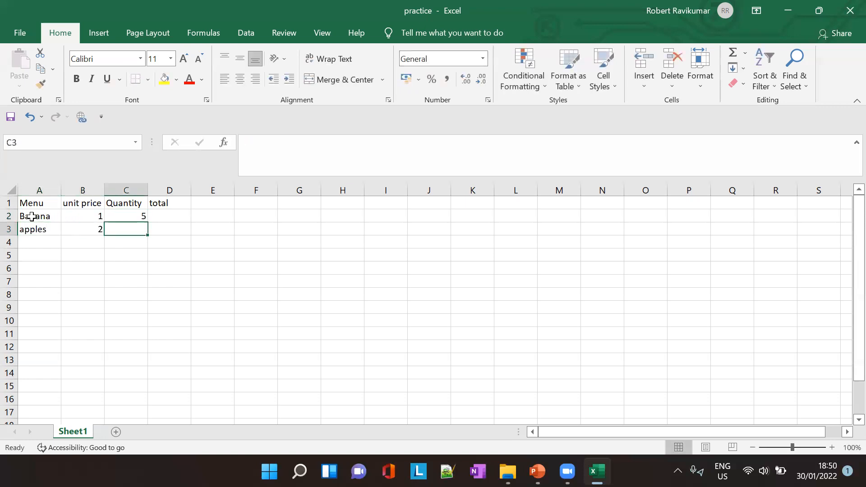
type("6")
key("Return")
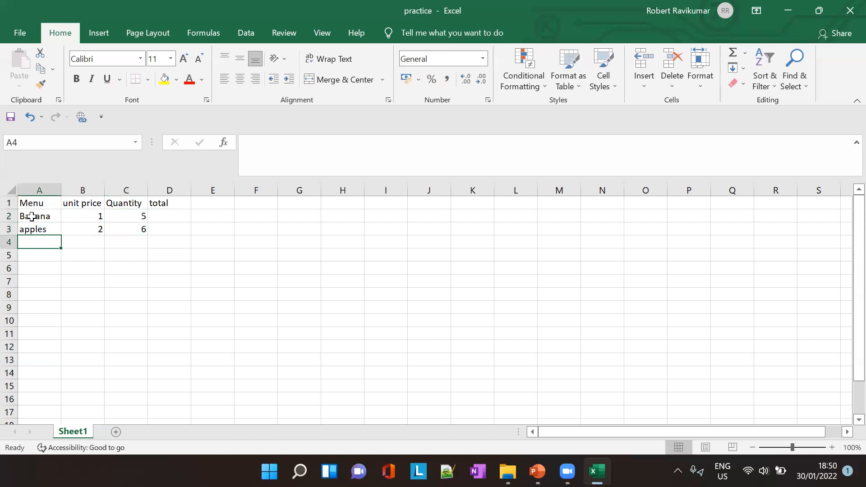
- Fill row 4 with the item papaya, unit price 3 and quantity 2
type("papaya")
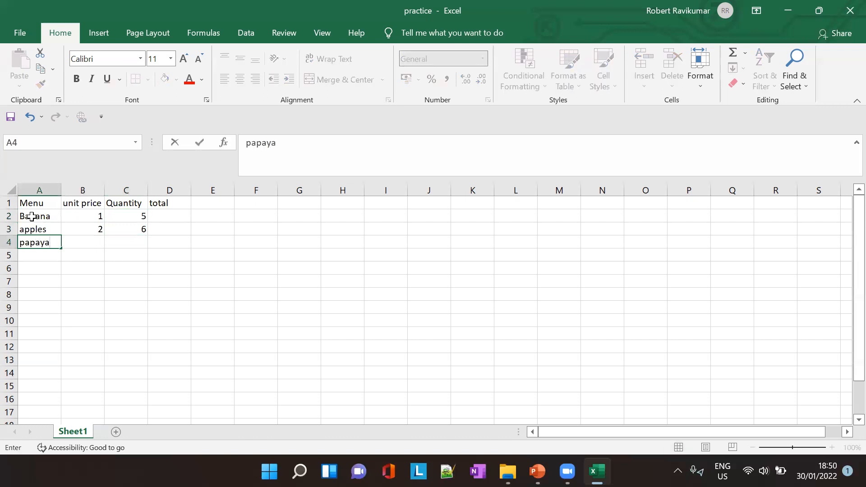
key("Tab")
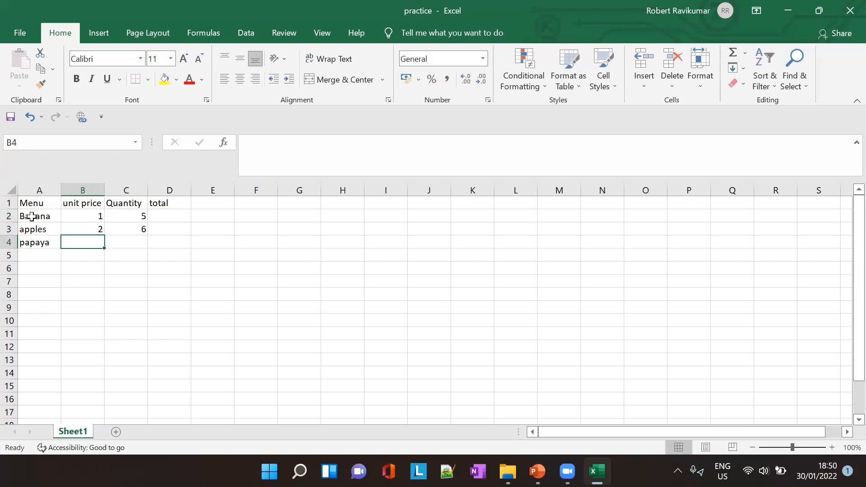
type("3")
key("Tab")
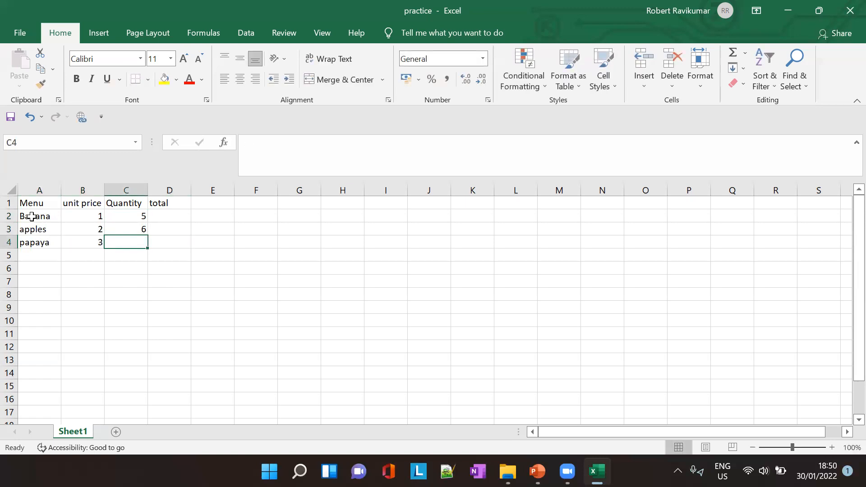
type("2")
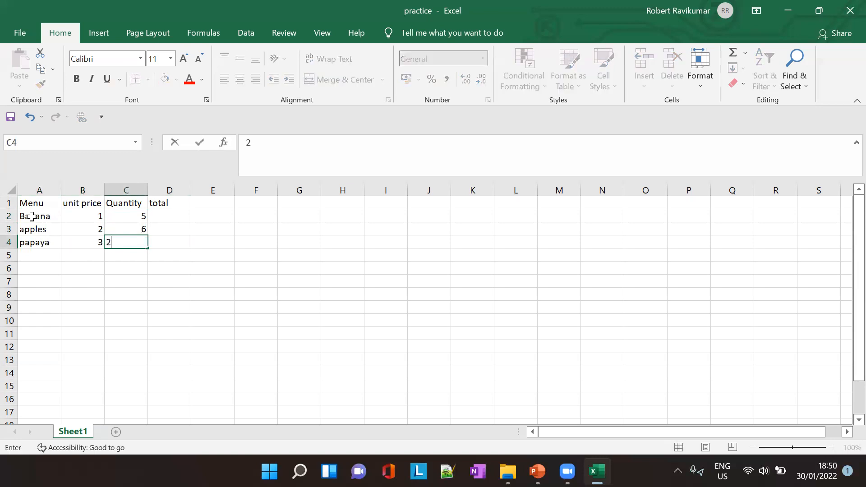
key("Up")
key("Right")
key("Down")
key("Down")
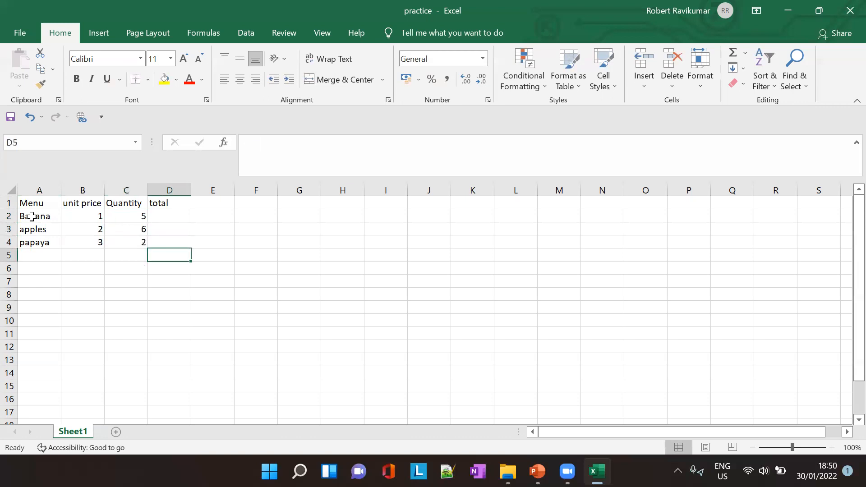
type("Tota")
key("BackSpace")
key("BackSpace")
key("BackSpace")
key("BackSpace")
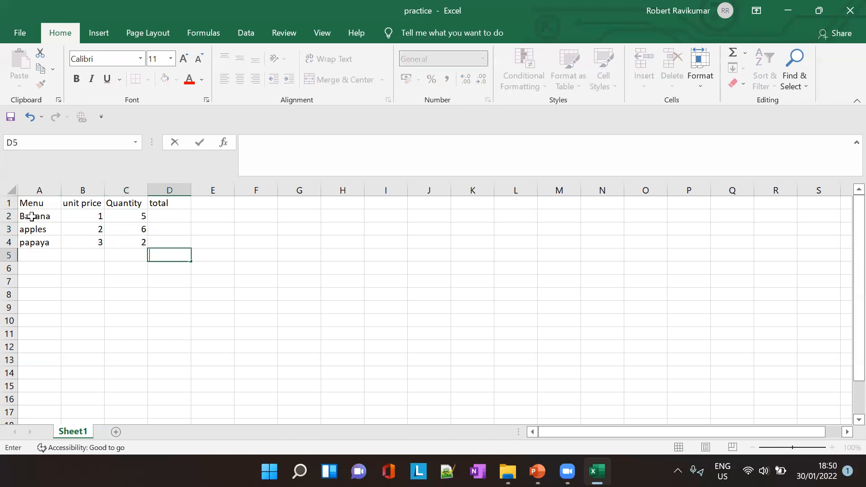
key("Up")
key("Up")
key("Up")
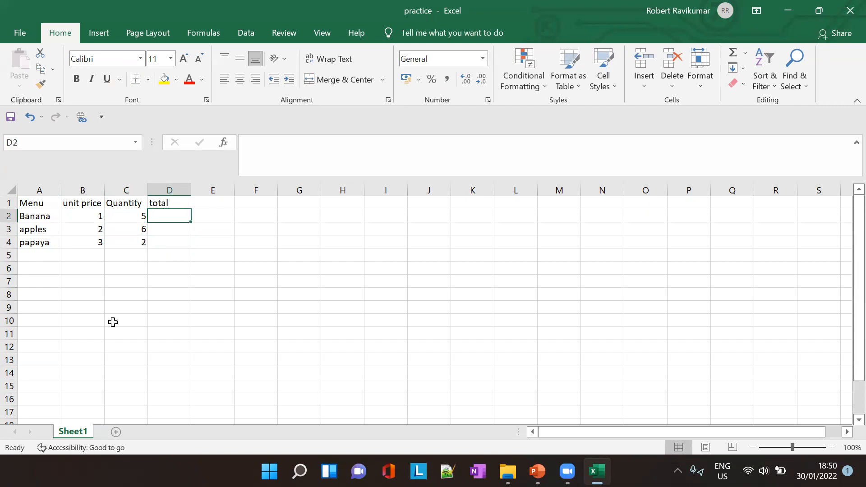
left_click(84, 216)
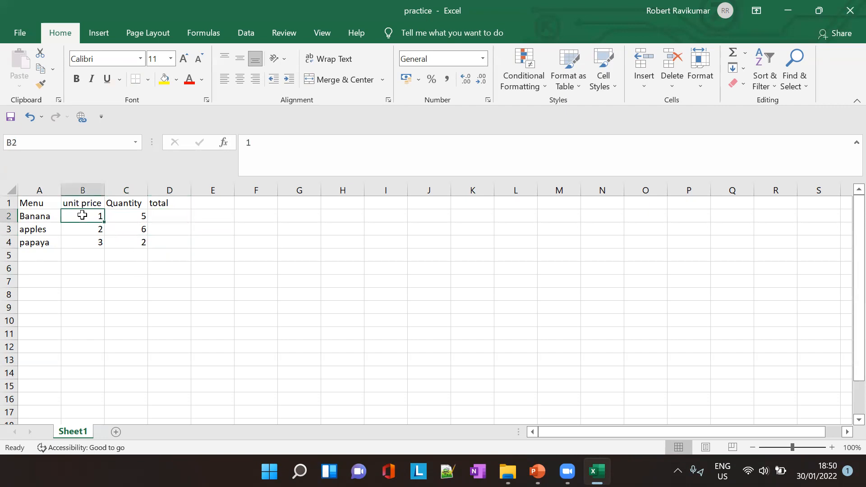
left_click(130, 217)
left_click(141, 231)
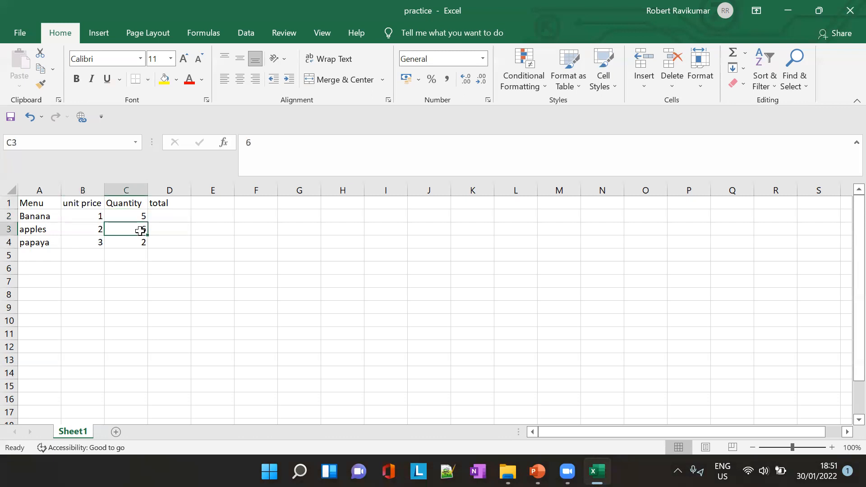
left_click(269, 143)
- Extend the heading in C1 to read "Quantity per kg"
left_click(144, 203)
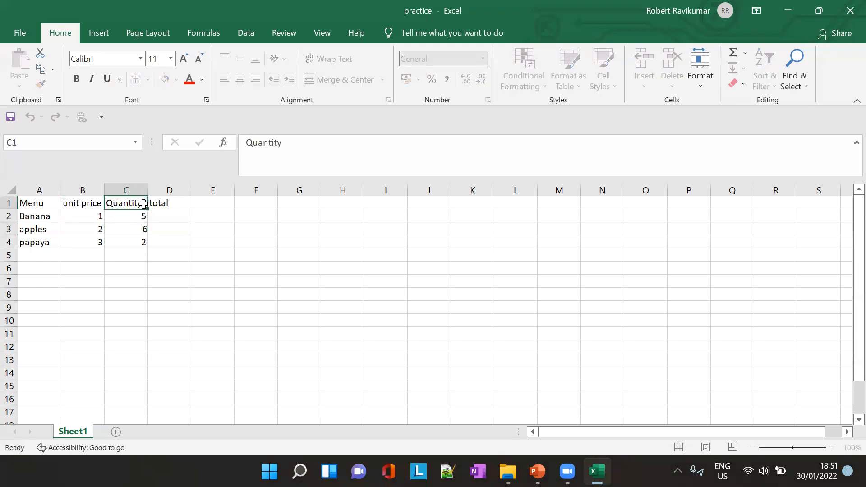
left_click(291, 148)
type("per kg")
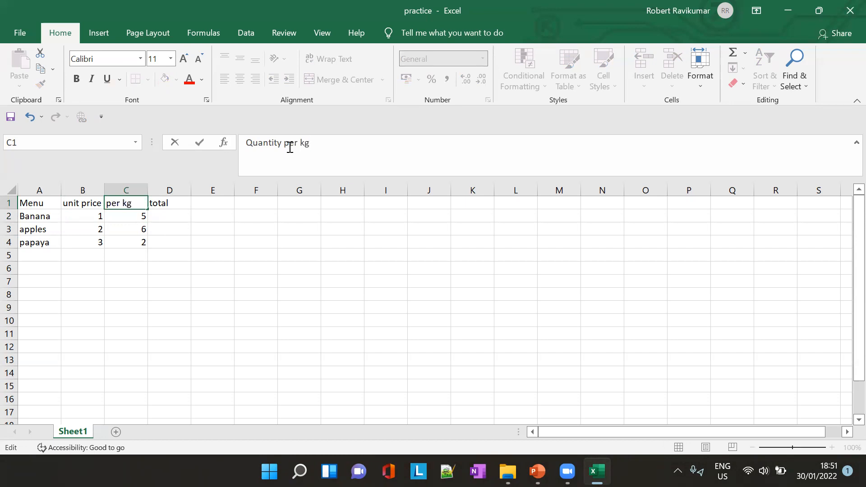
left_click(128, 228)
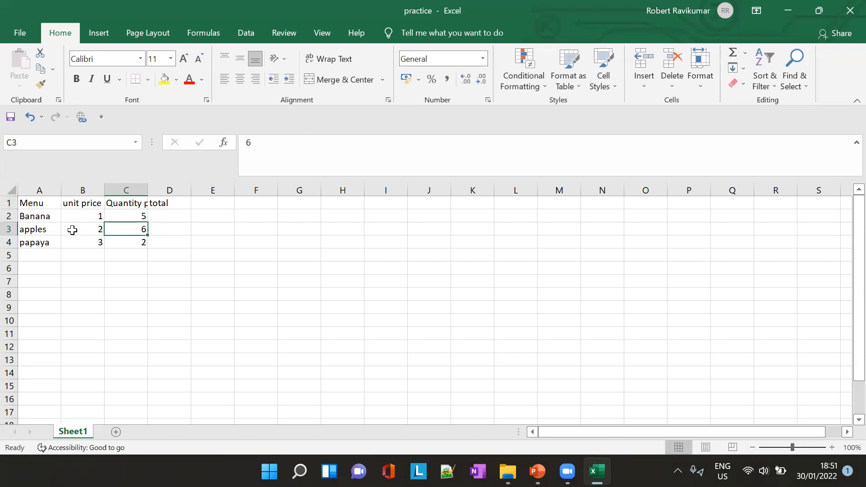
left_click(137, 246)
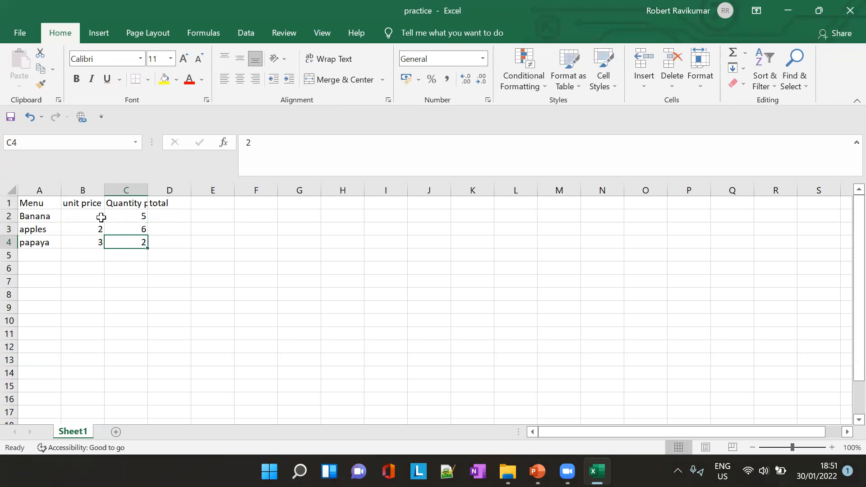
- Enter the formula =B2 * C2 in D2 to calculate the Banana total
left_click(170, 218)
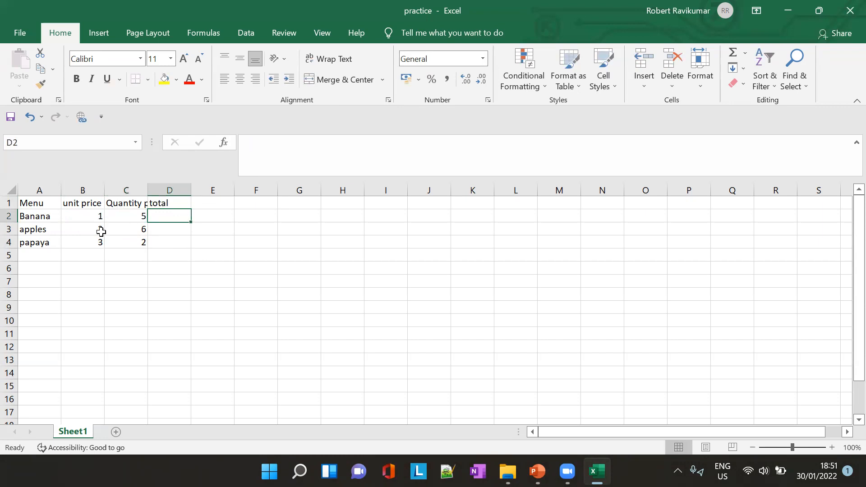
left_click(292, 151)
type("=")
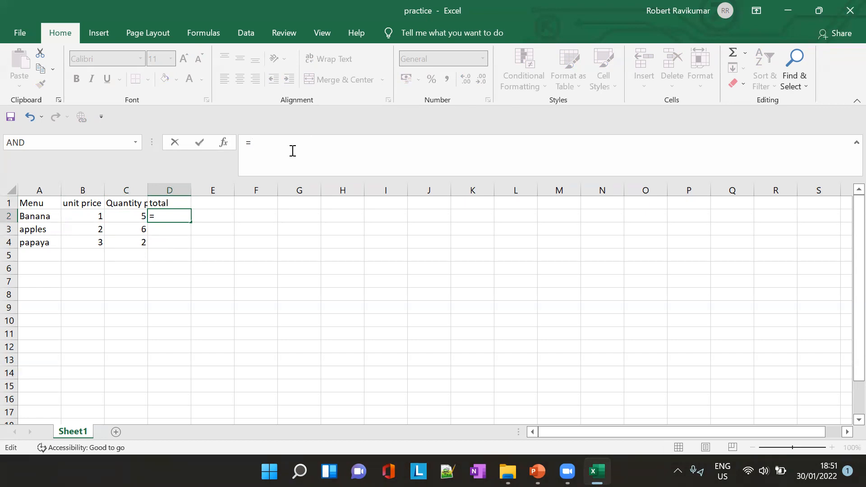
type("B")
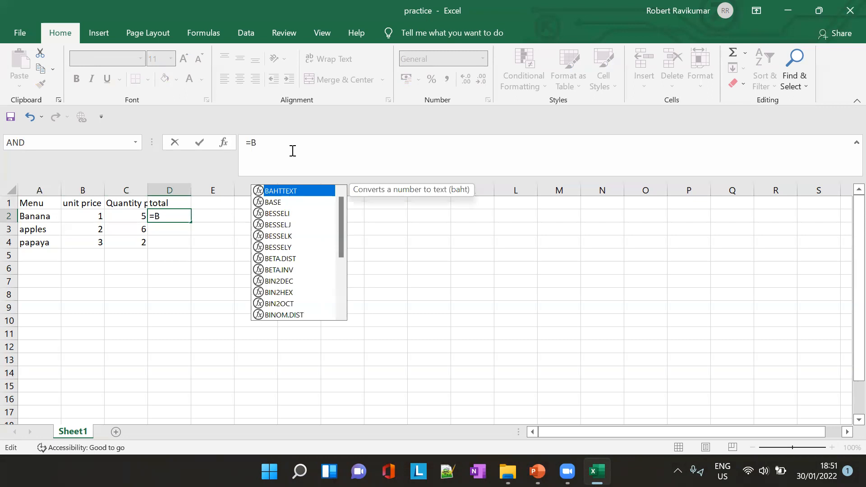
type("2")
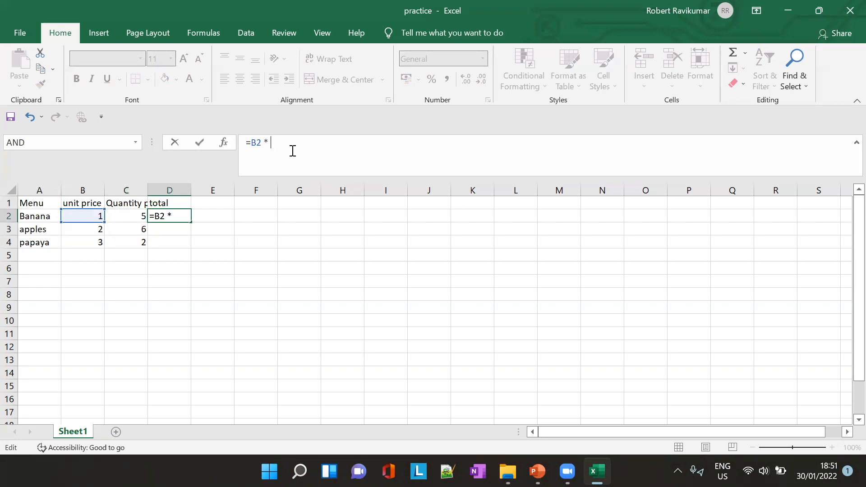
type("* C2")
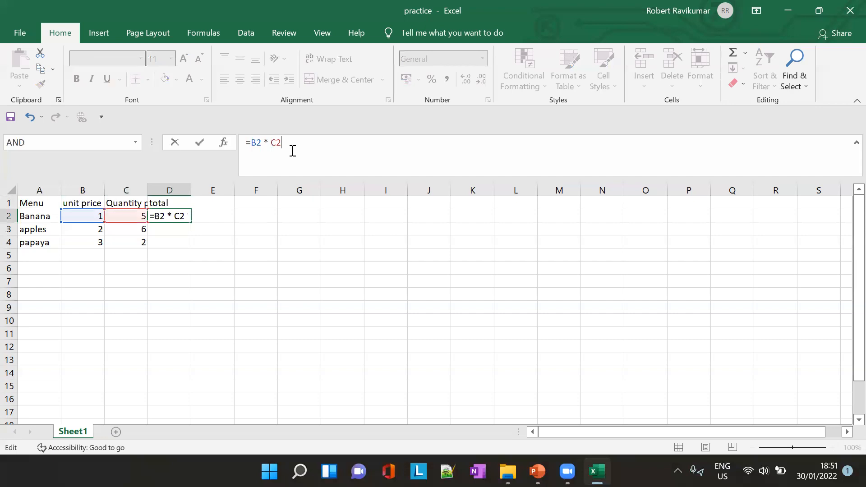
key("Tab")
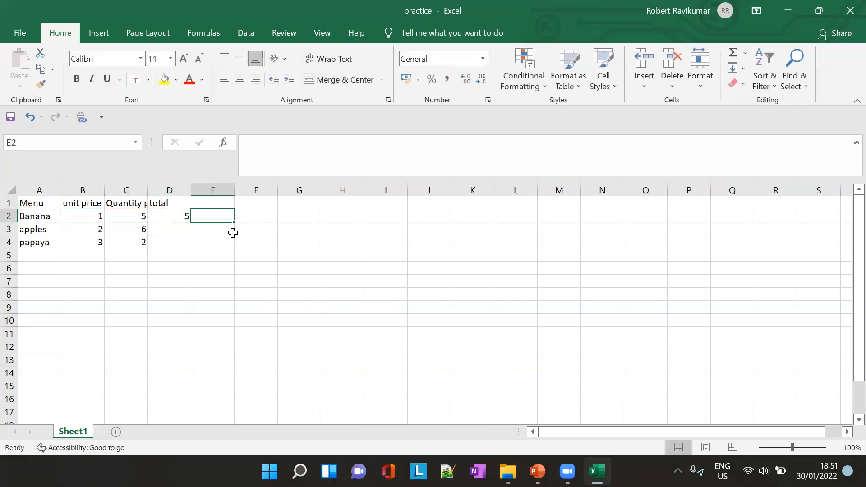
left_click(154, 215)
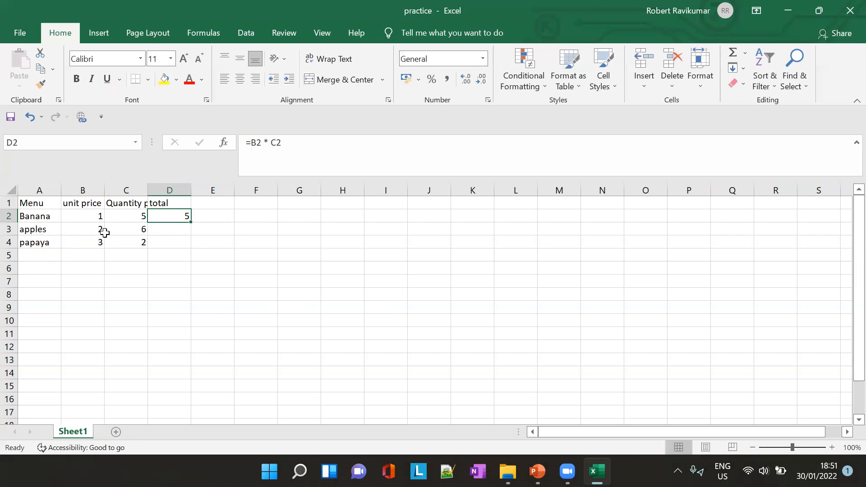
left_click(169, 231)
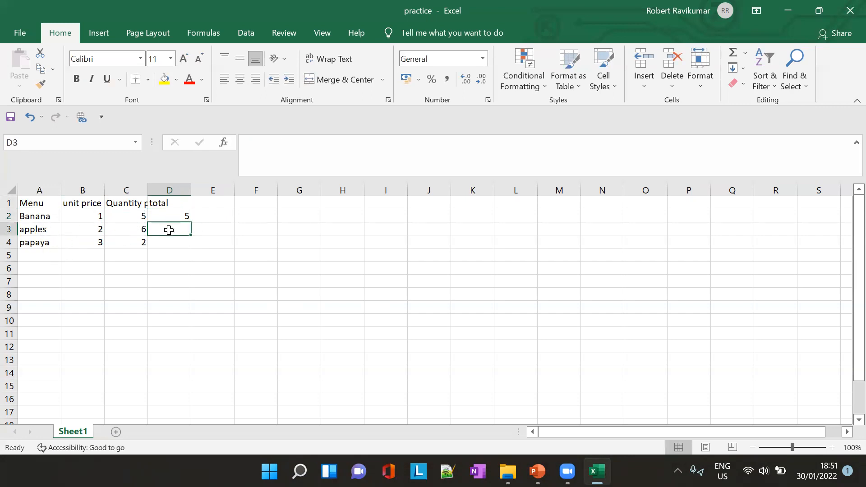
type("=")
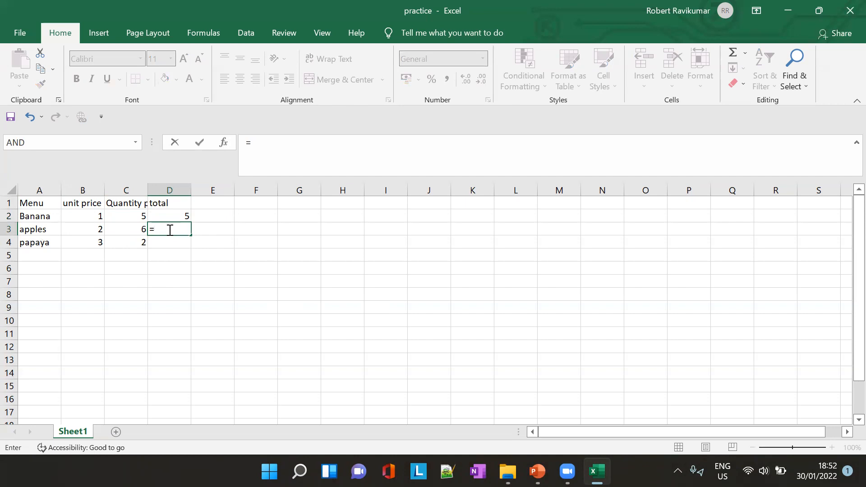
type("B3*C3")
key("BackSpace")
key("BackSpace")
key("BackSpace")
key("BackSpace")
key("BackSpace")
key("BackSpace")
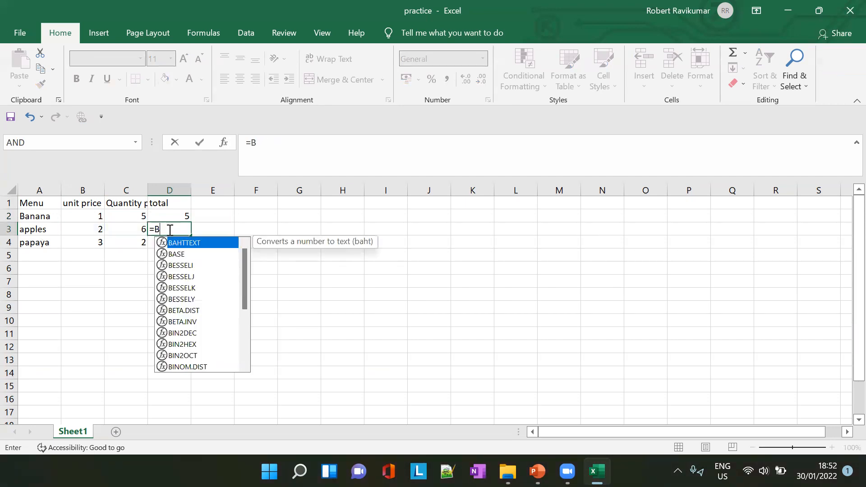
- Fill the total formula from D2 down to D4 so apples and papaya are calculated as well
left_click(159, 220)
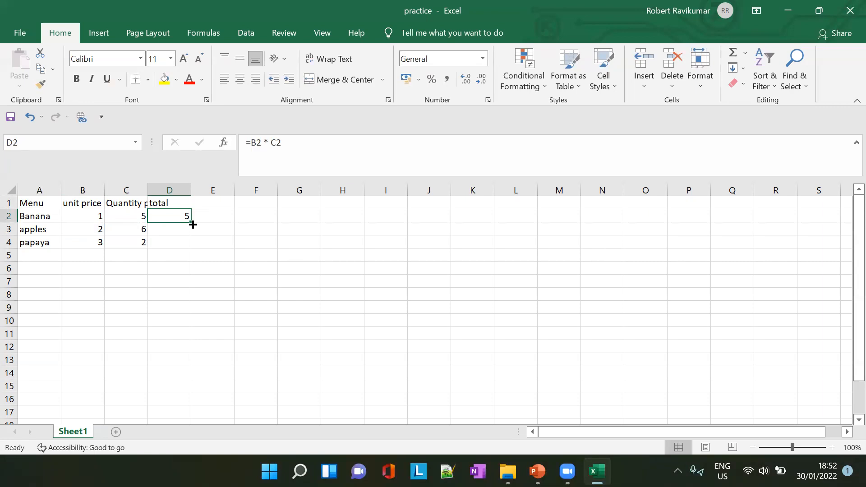
left_click_drag(192, 225, 193, 248)
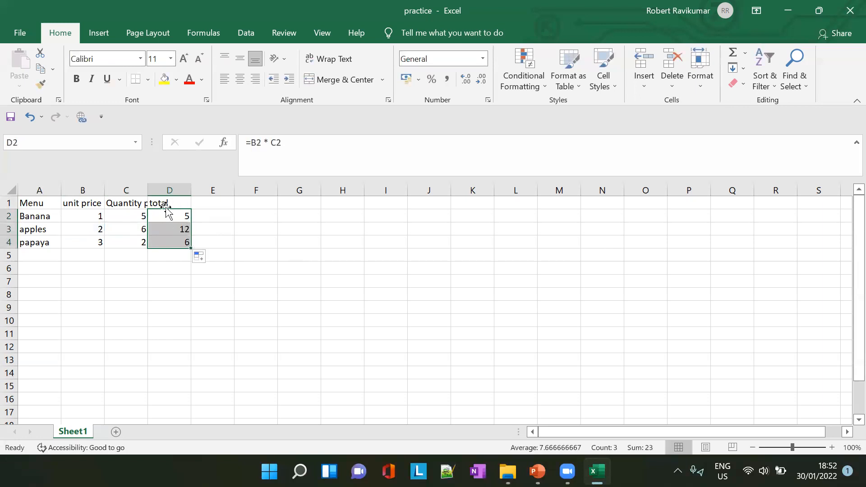
- Compare the formulas in D2, D3 and D4 to see how the cell references change from row to row
left_click(176, 230)
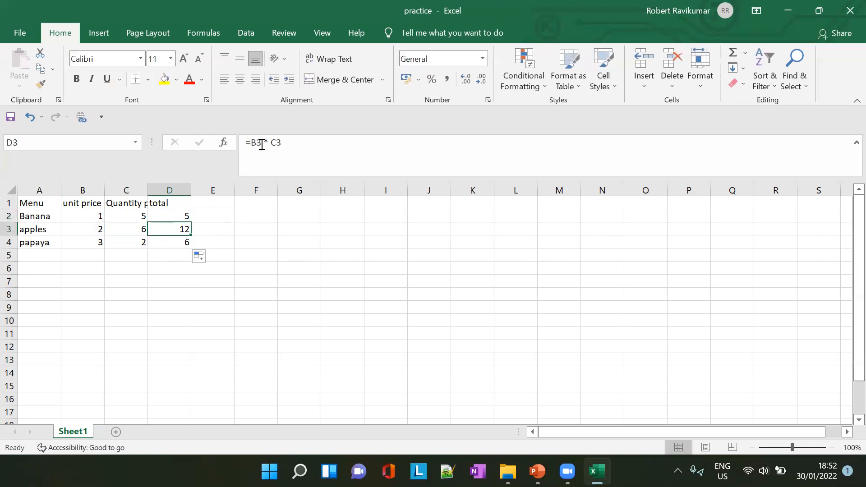
left_click(177, 215)
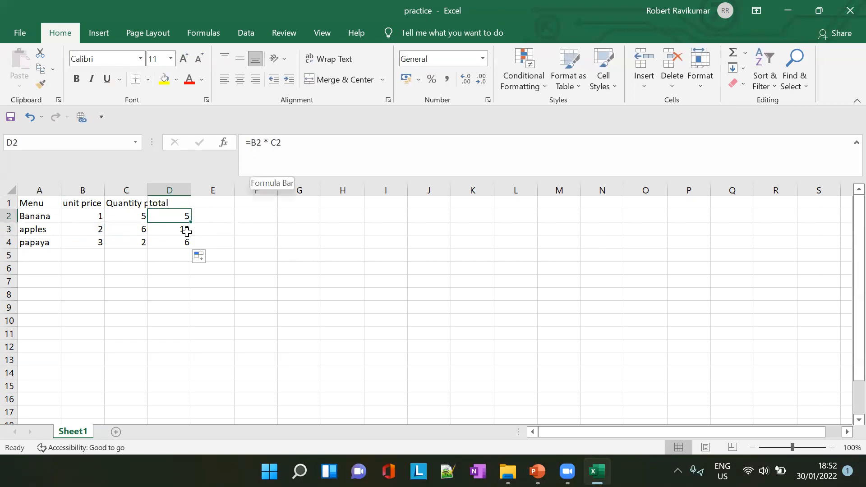
left_click(186, 231)
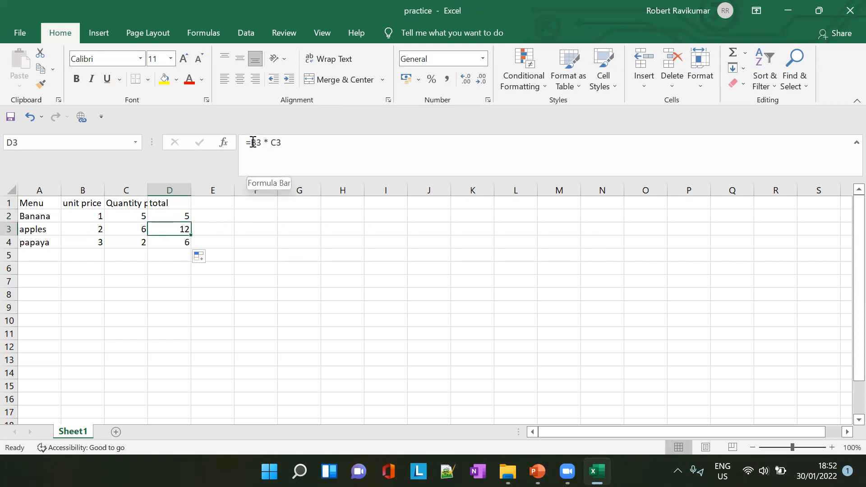
left_click_drag(253, 142, 280, 142)
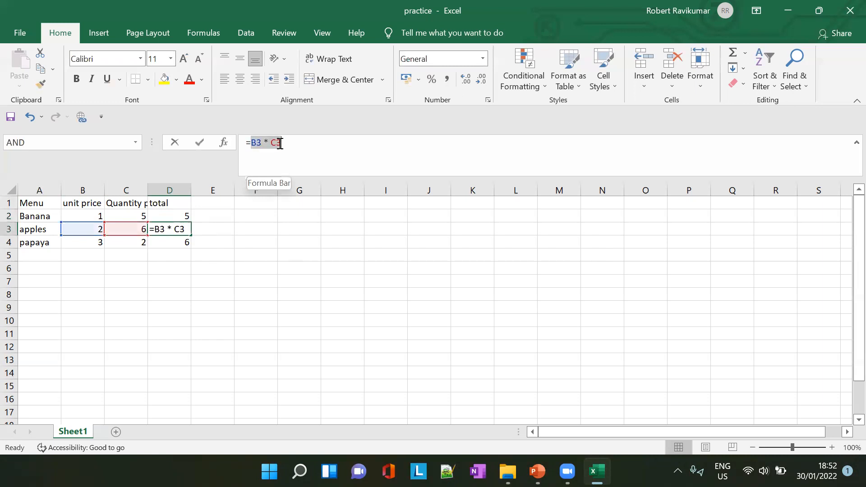
left_click(187, 242)
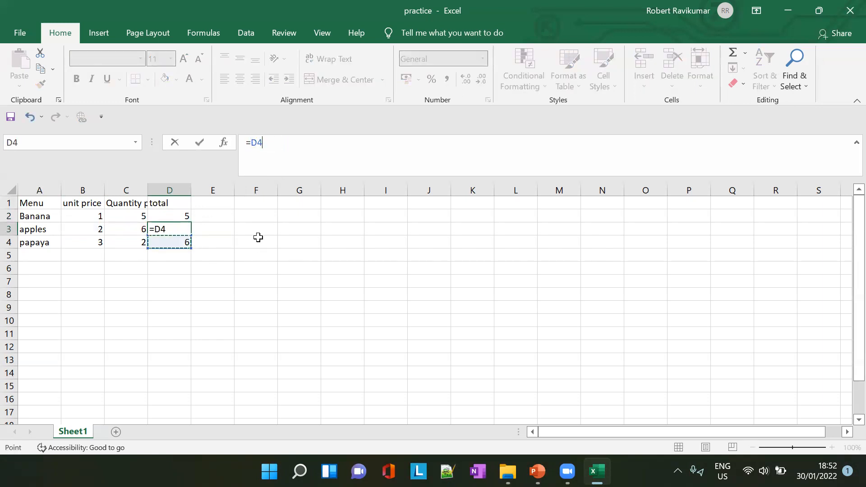
key("Escape")
left_click(186, 240)
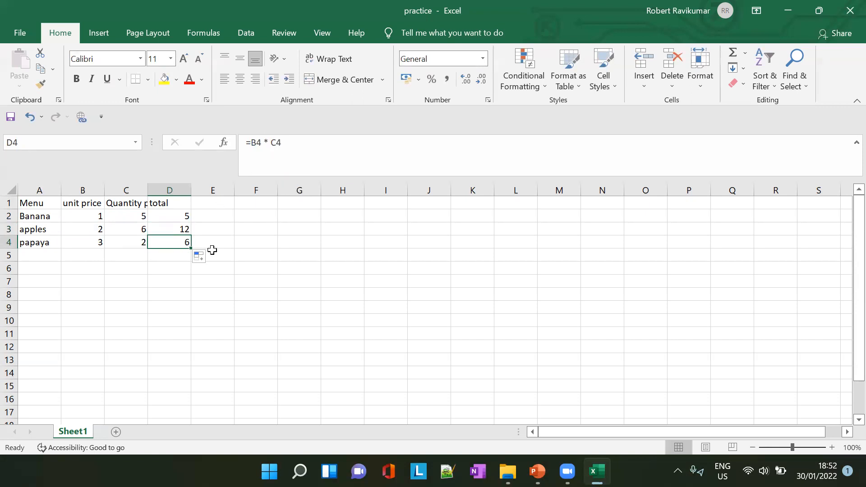
left_click(165, 260)
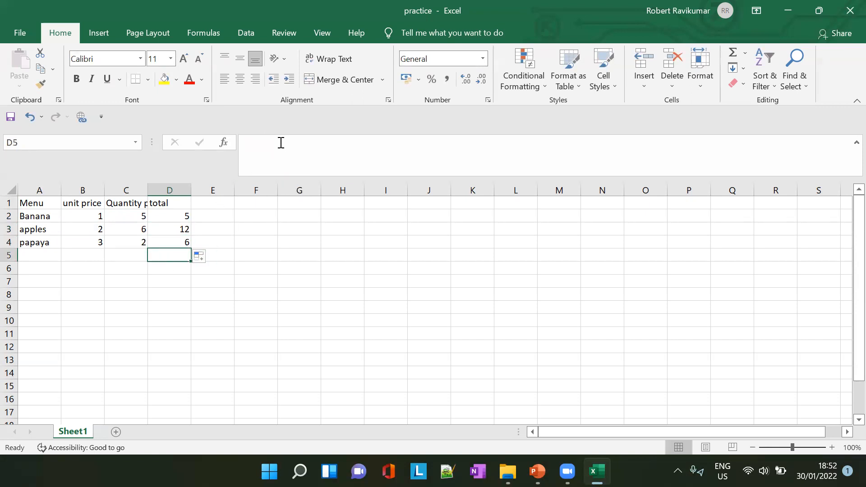
left_click(178, 216)
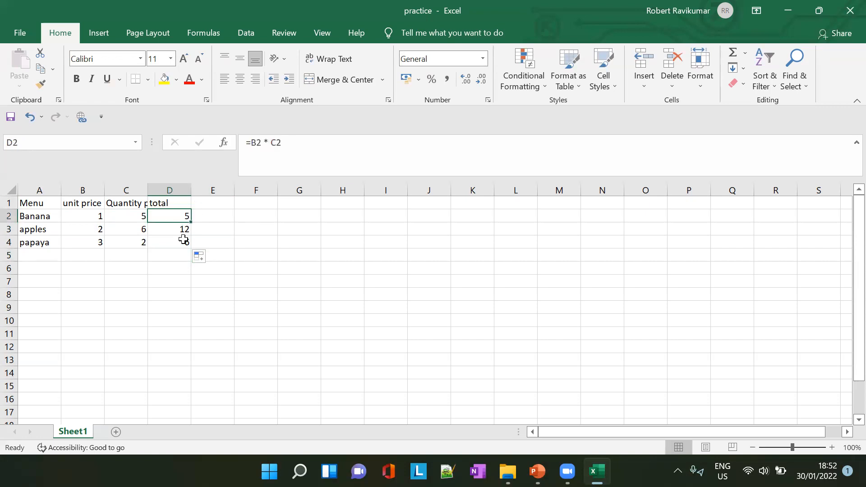
- Autofit the width of column C to its "Quantity per kg" heading
double_click(148, 190)
left_click(205, 241)
- Switch to PowerPoint to review the "Relative references" slide, and return to the practice workbook in Excel
key("alt+Tab")
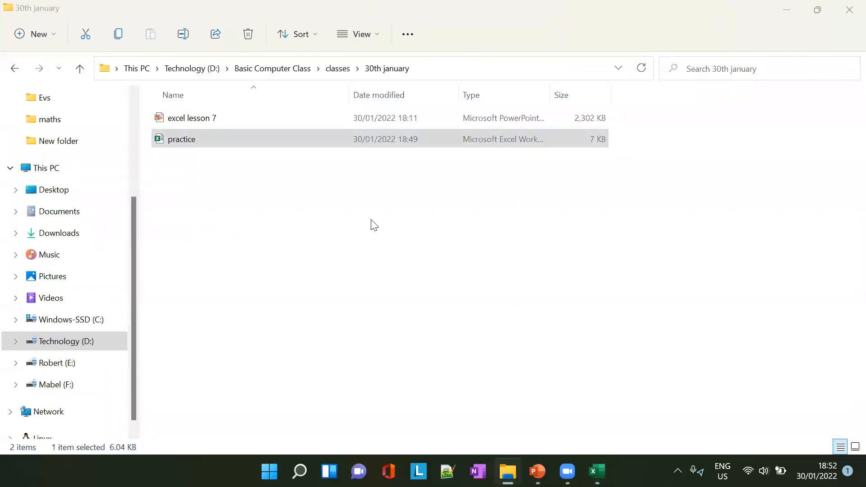
key("alt+Tab")
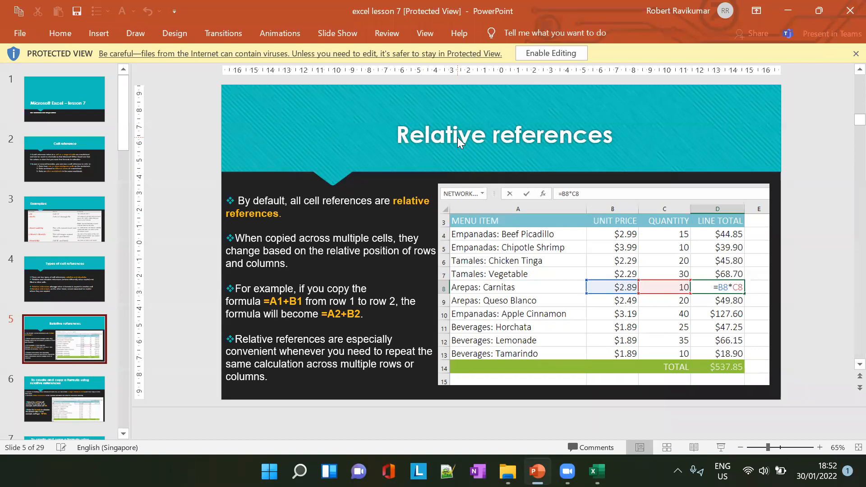
key("alt+Tab")
key("alt+Tab")
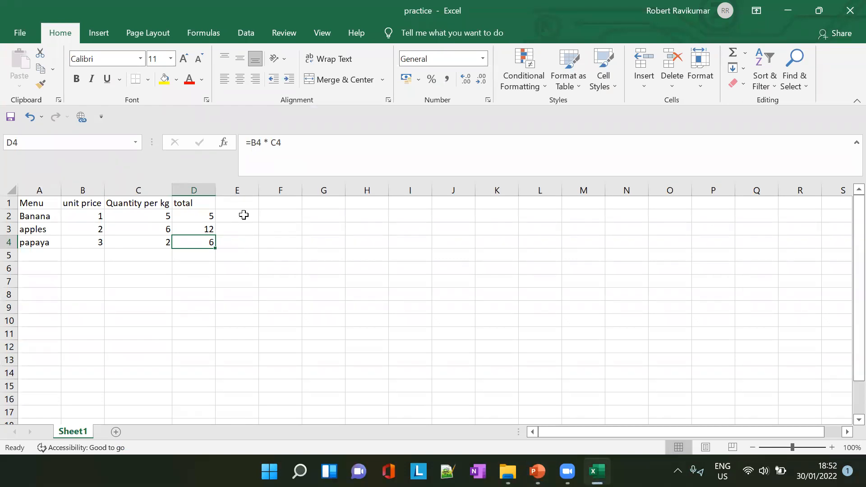
left_click(288, 192)
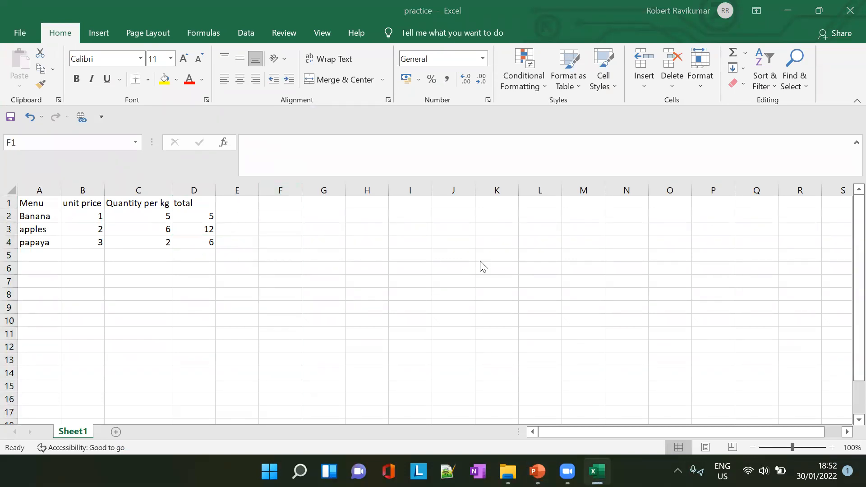
key("alt+Tab")
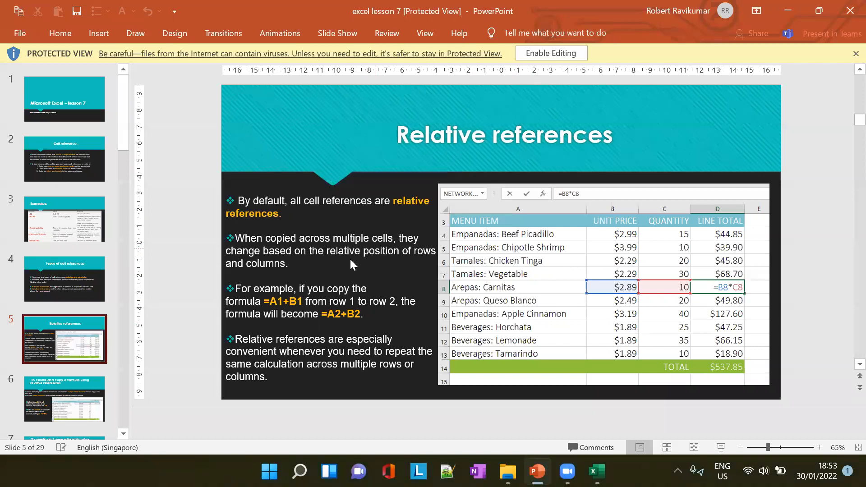
key("alt+Tab")
- Try to total the line totals by entering =SUM(D2:D5) in D5
left_click(191, 256)
type("=")
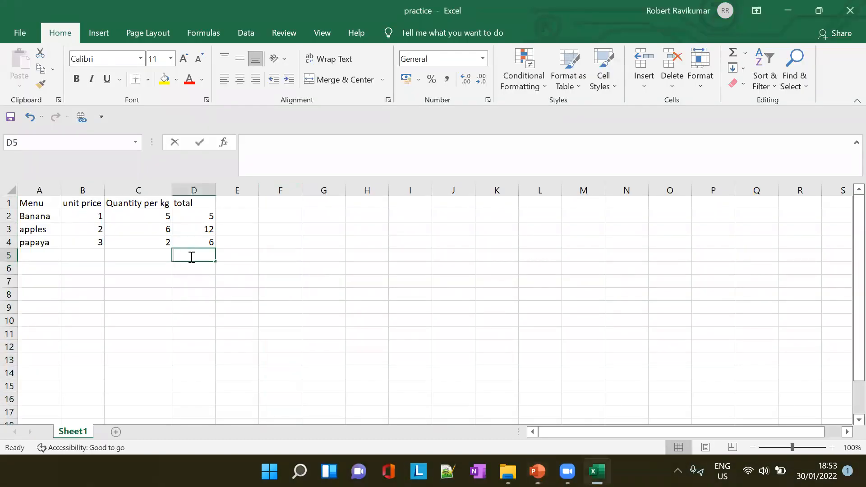
type("SUM")
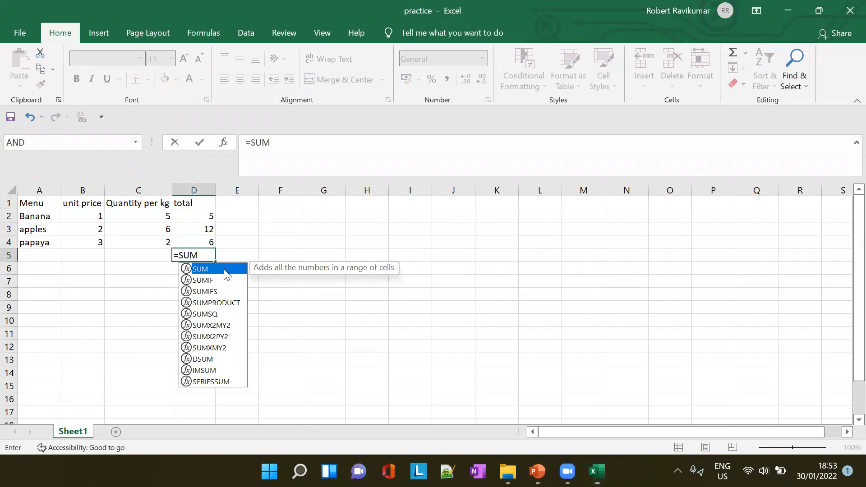
type("(")
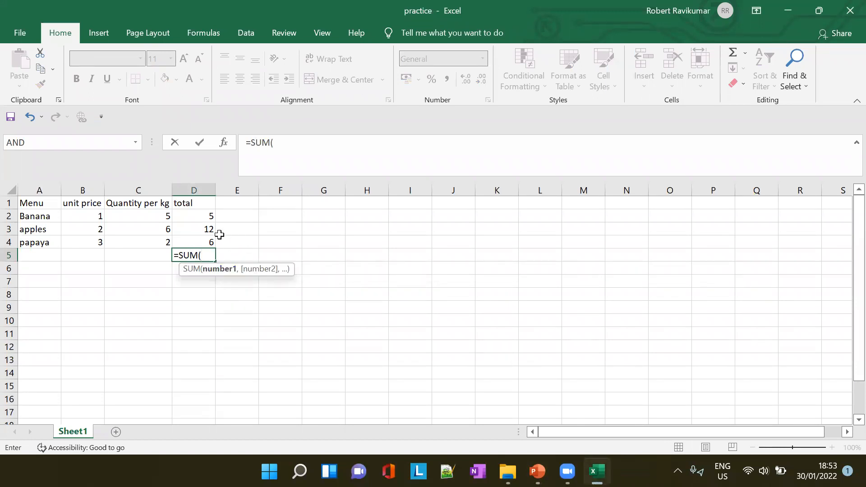
left_click_drag(210, 213, 195, 254)
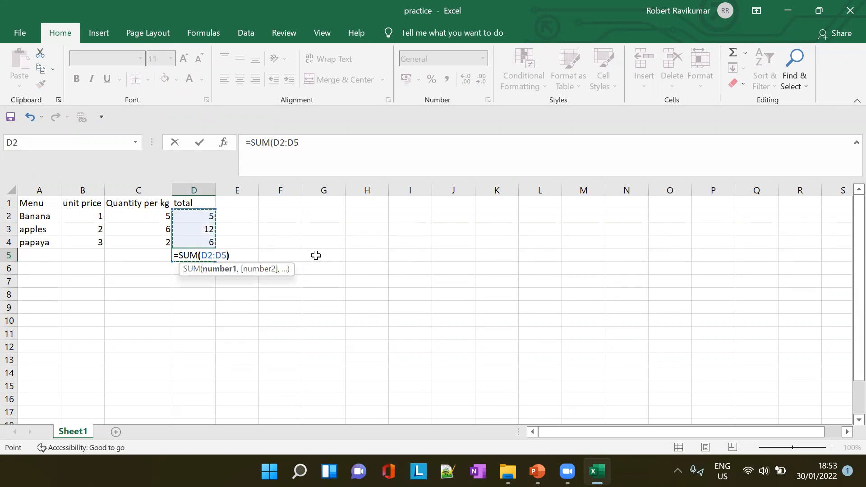
type(")")
key("Return")
left_click(414, 276)
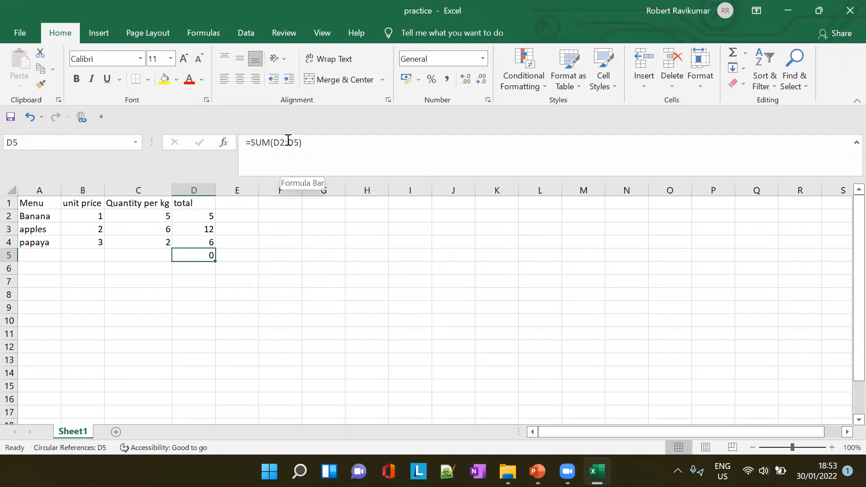
- Examine the formula and summed range in D5 against the line totals in D2, D3 and D4
left_click(344, 150)
left_click(269, 255)
left_click(195, 263)
left_click(196, 255)
left_click(209, 213)
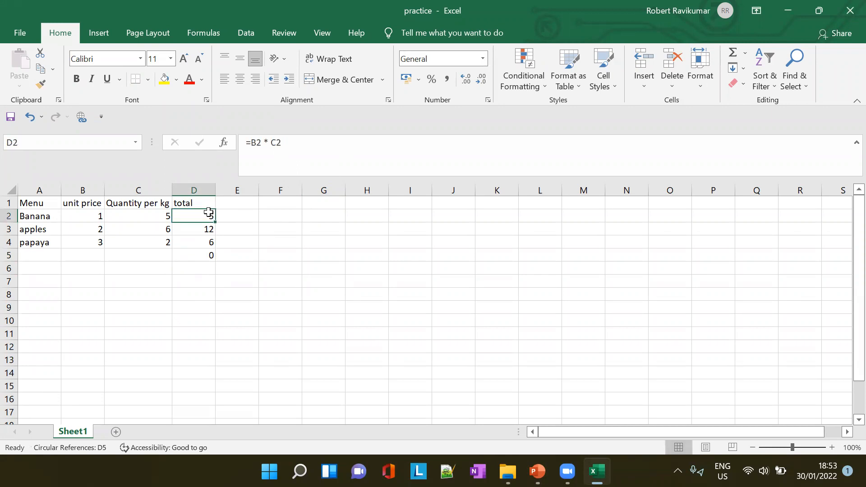
left_click(209, 229)
left_click_drag(209, 235, 210, 244)
left_click(211, 255)
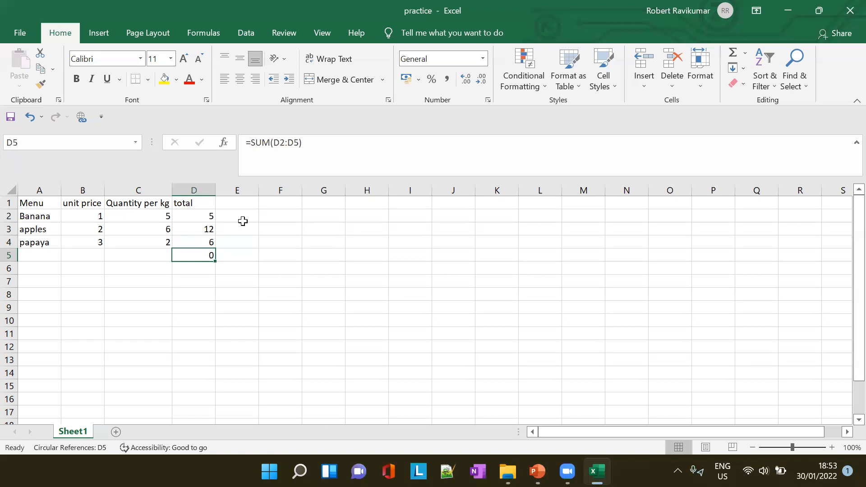
left_click(281, 142)
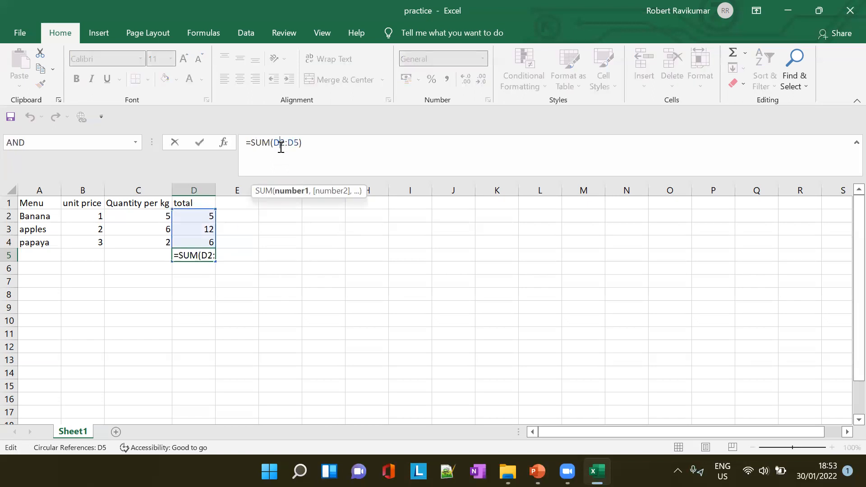
key("Tab")
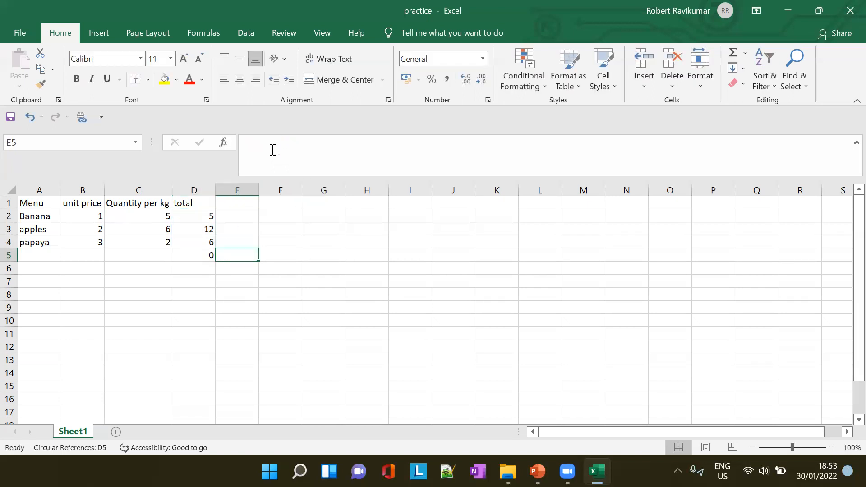
left_click(199, 258)
left_click(251, 143)
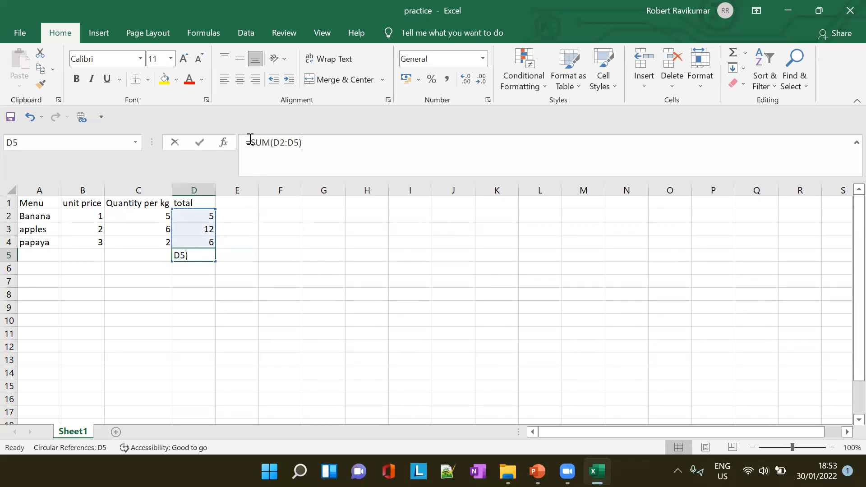
key("BackSpace")
key("Escape")
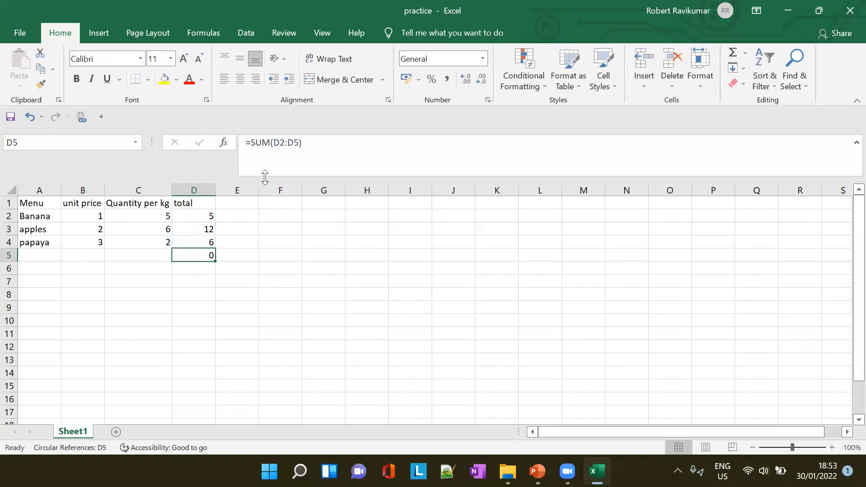
- Try to replace the formula in D5 with a fresh SUM function chosen from the function suggestions
left_click_drag(315, 142, 2, 138)
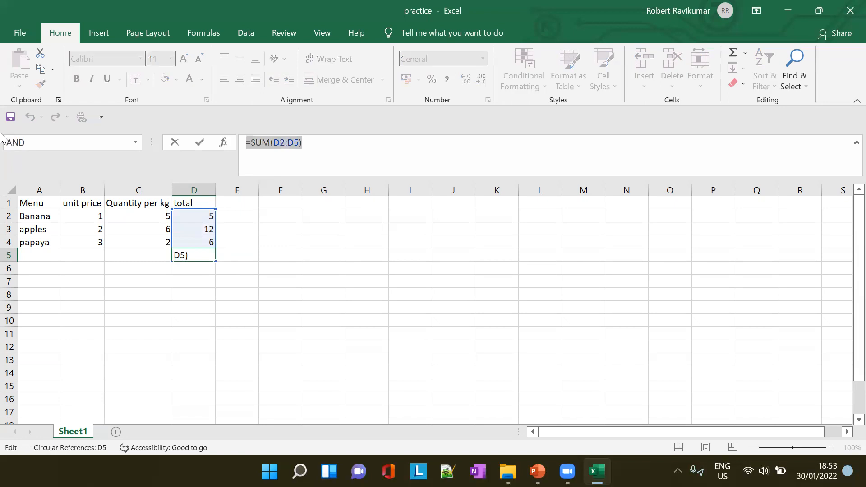
key("BackSpace")
type("=")
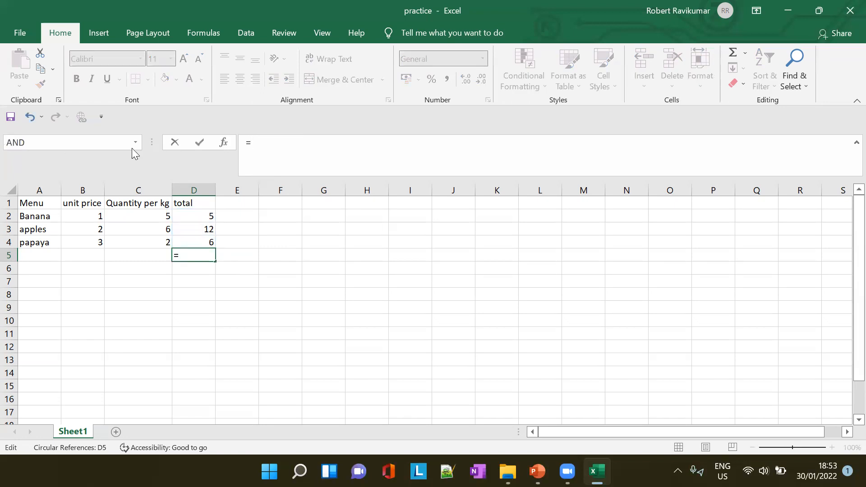
type("S")
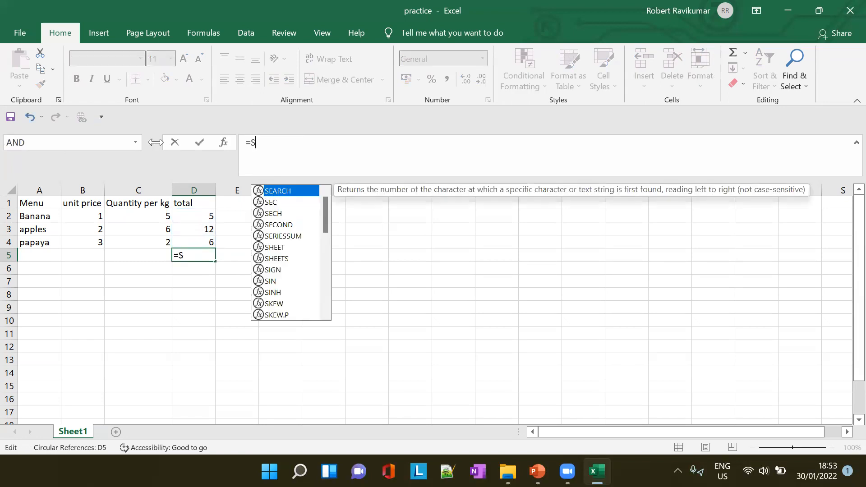
type("U")
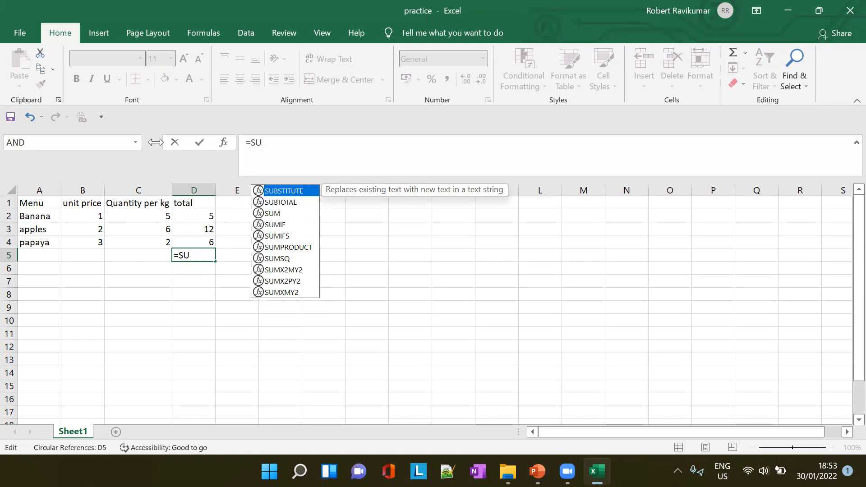
key("Down")
key("Down")
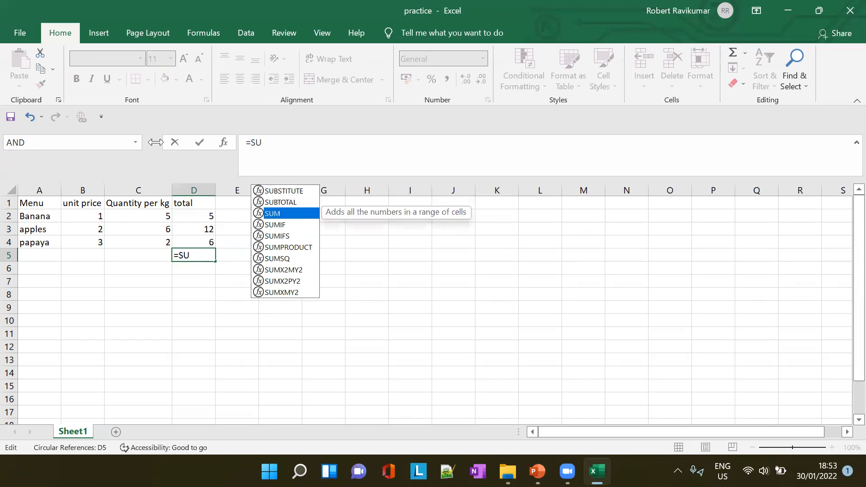
key("Return")
key("Up")
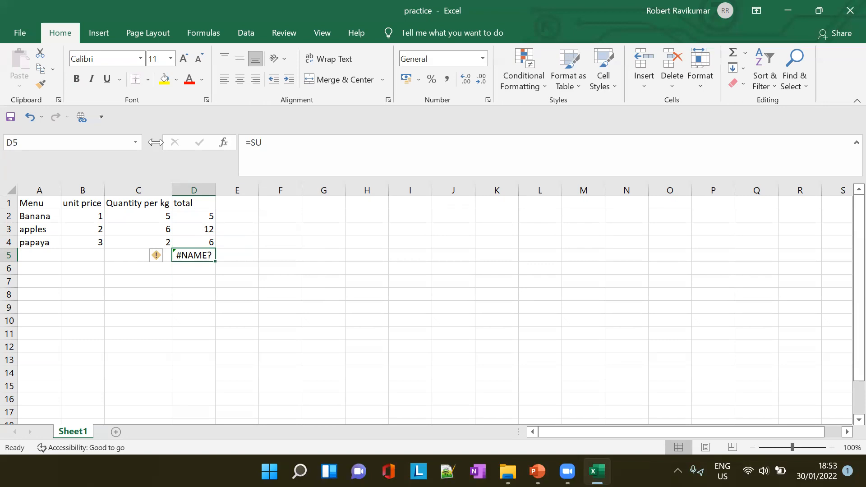
- Try completing the formula in D5 as =SUM(D2:D5), and dismiss the circular reference warning
left_click(287, 168)
type("M")
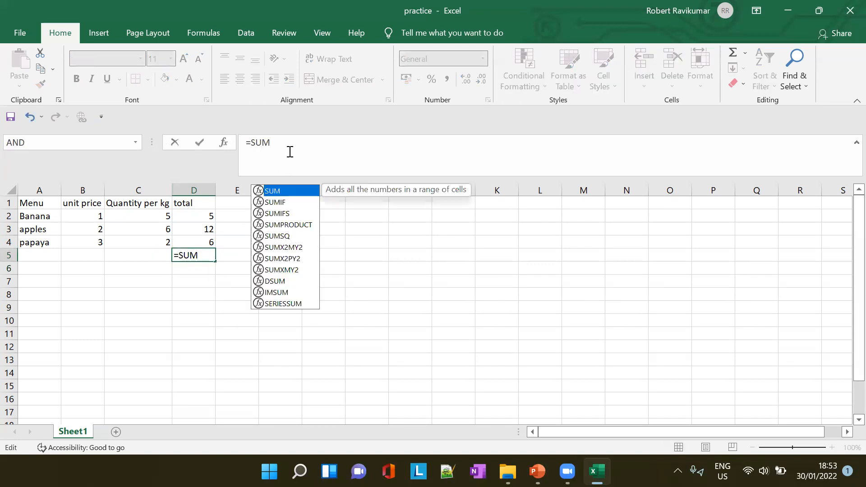
type("(D")
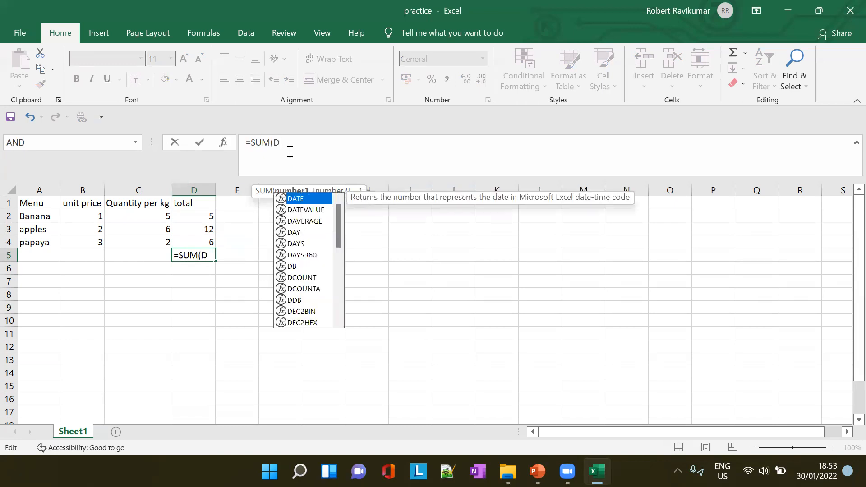
type("2:D")
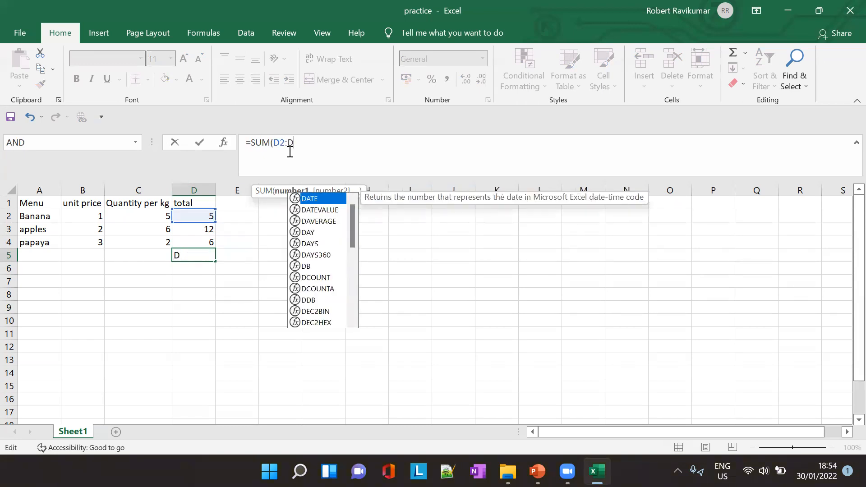
type("5")
key("Return")
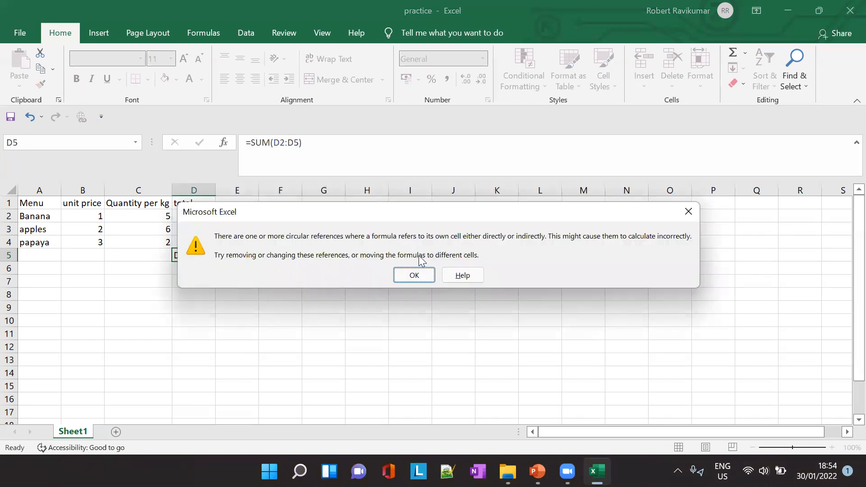
left_click(415, 276)
- Correct the formula in D5 to =SUM(D2:D4) so it adds only the three line totals
left_click(217, 254)
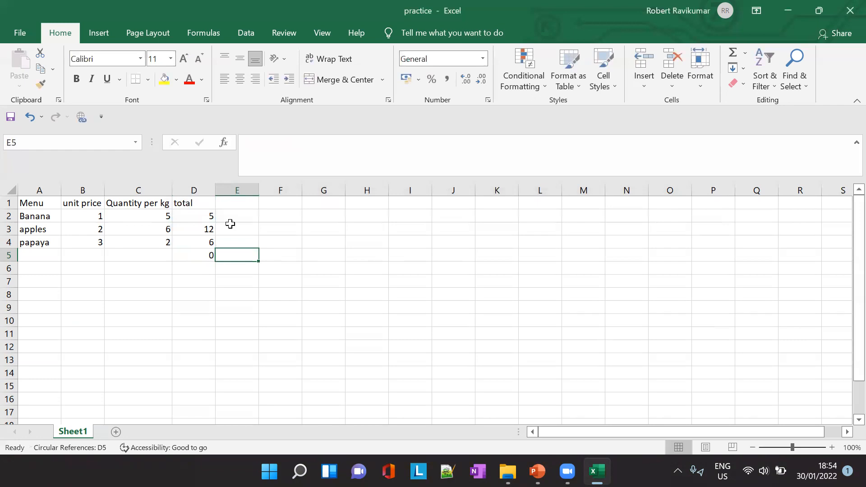
key("Left")
left_click(320, 165)
key("BackSpace")
type("4")
key("Tab")
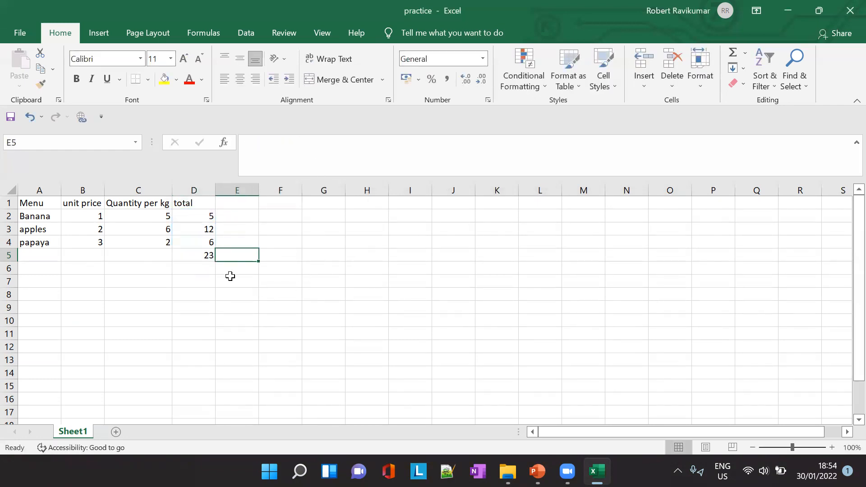
left_click(203, 258)
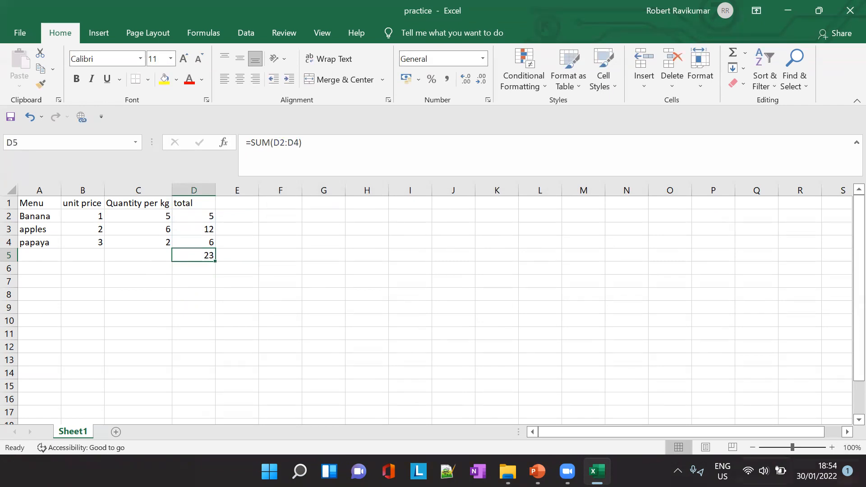
- Raise the system volume to nearly its maximum and return to cell D5 in the worksheet
left_click(764, 471)
left_click_drag(737, 388, 810, 388)
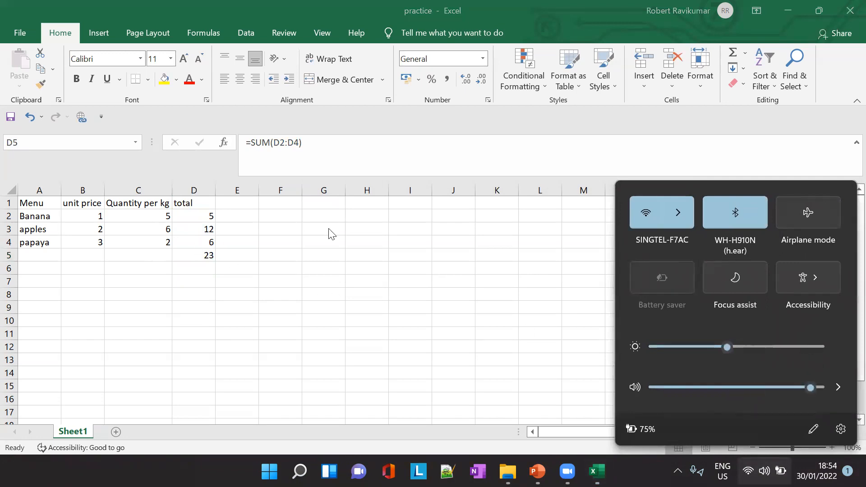
left_click(206, 257)
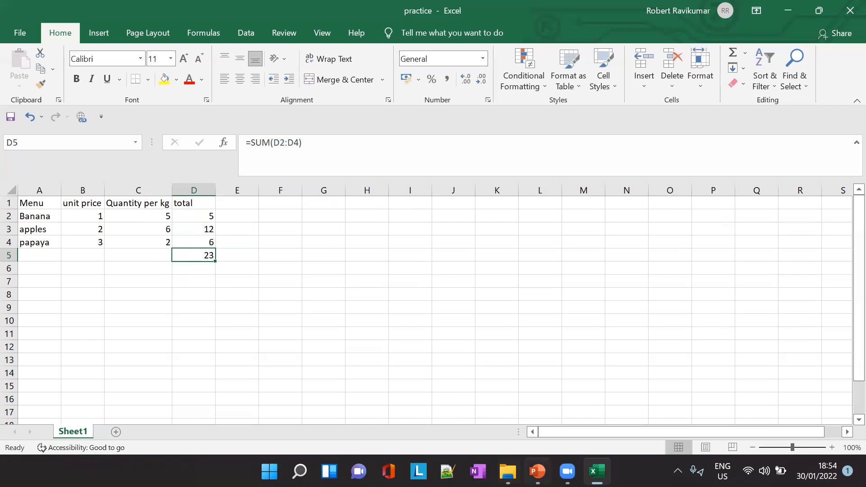
- Review the "Relative references" slide in PowerPoint, and compare it with the line total formulas in D2, D3 and D4 of the Excel practice workbook
left_click(537, 471)
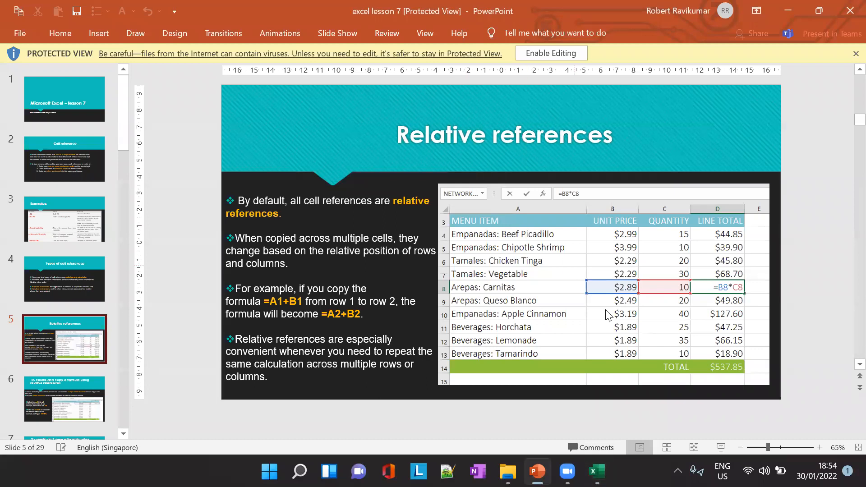
key("alt+Tab")
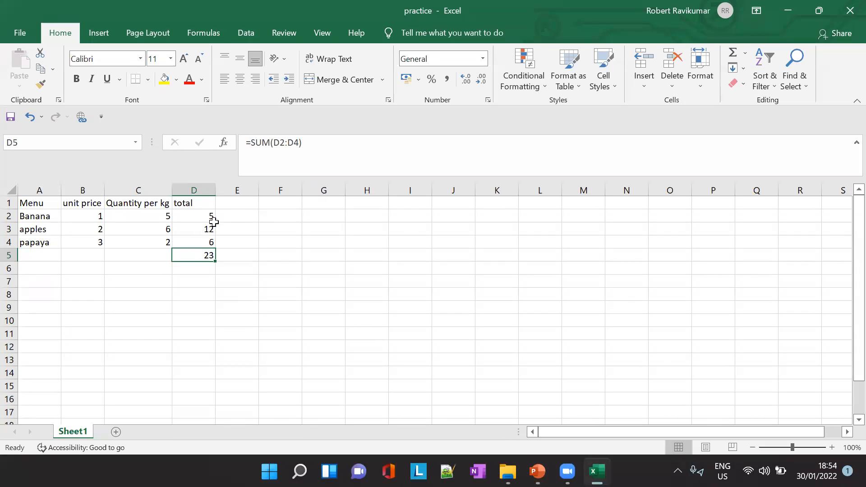
left_click(199, 237)
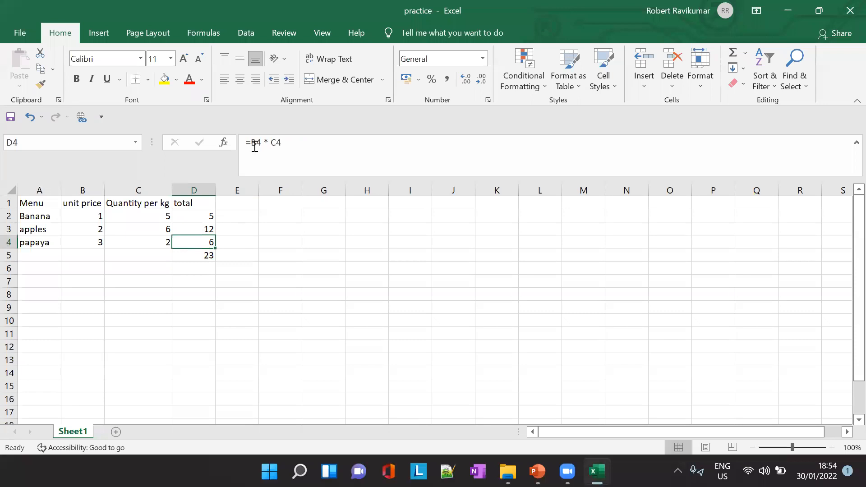
left_click(198, 231)
left_click(201, 216)
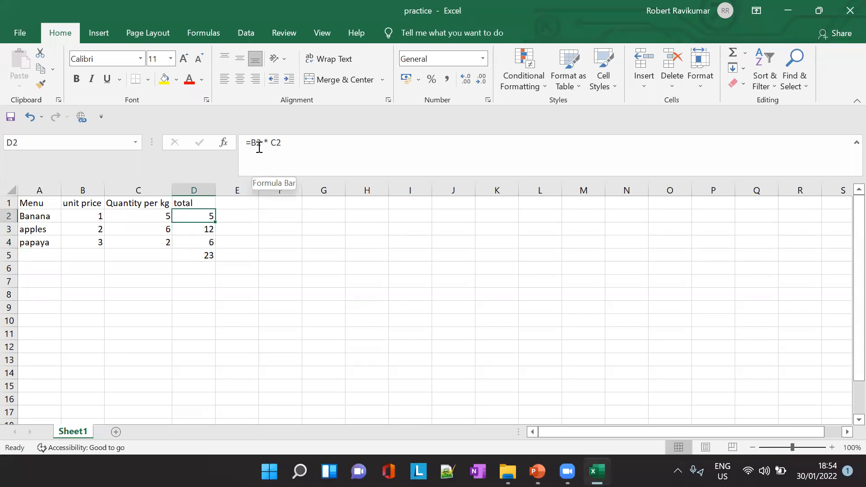
left_click(201, 229)
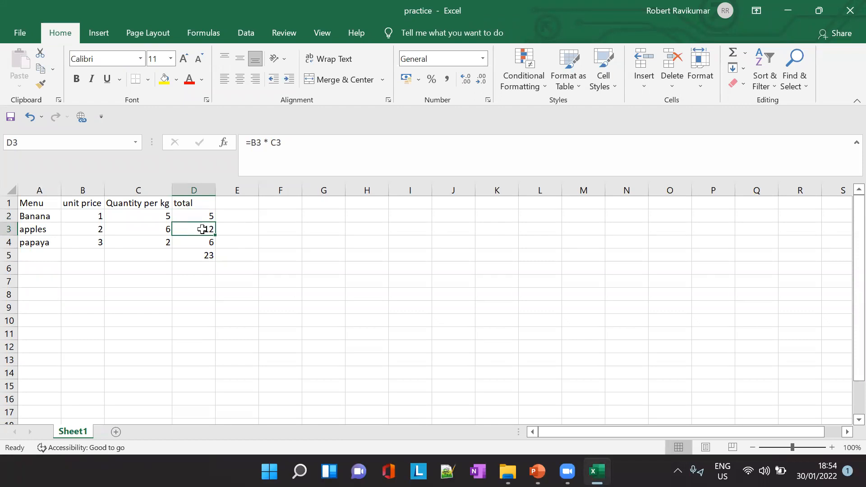
left_click(203, 242)
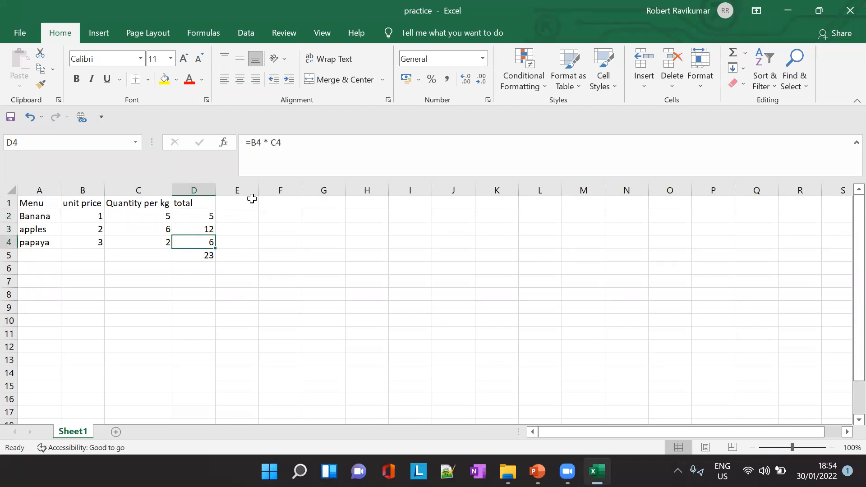
left_click(205, 217)
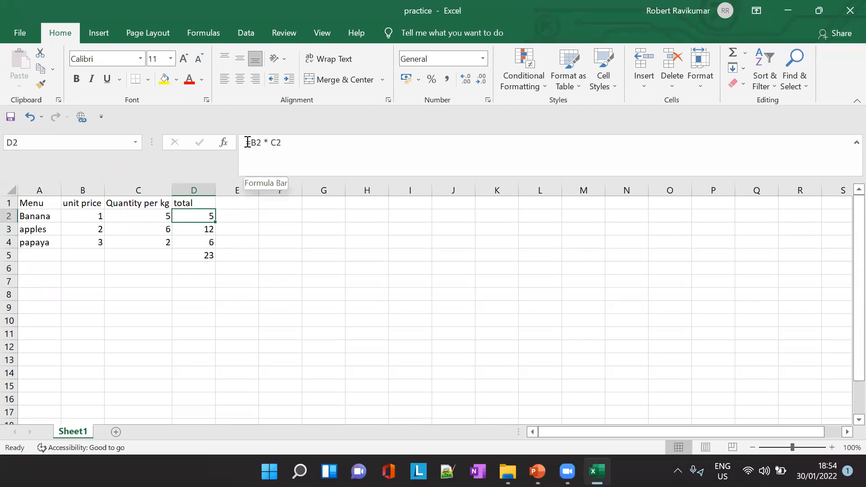
left_click_drag(246, 142, 311, 143)
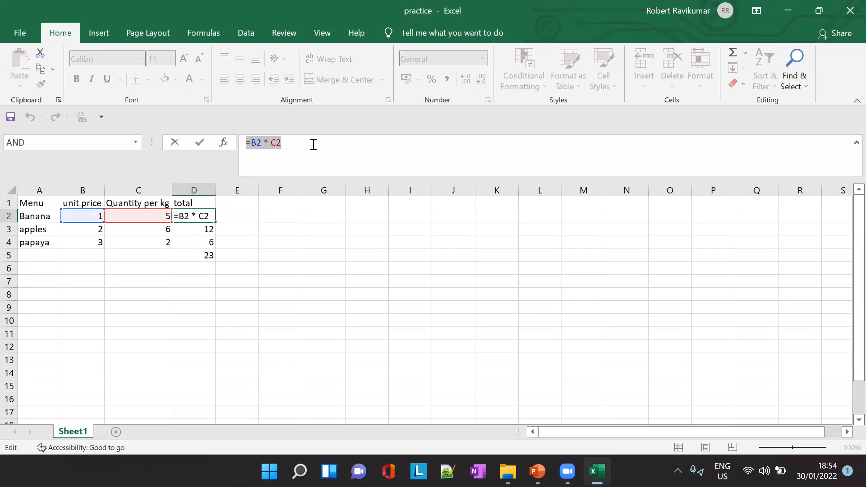
key("Escape")
- Switch to PowerPoint and show slide 6, "To create and copy a formula using relative references"
key("alt+Tab")
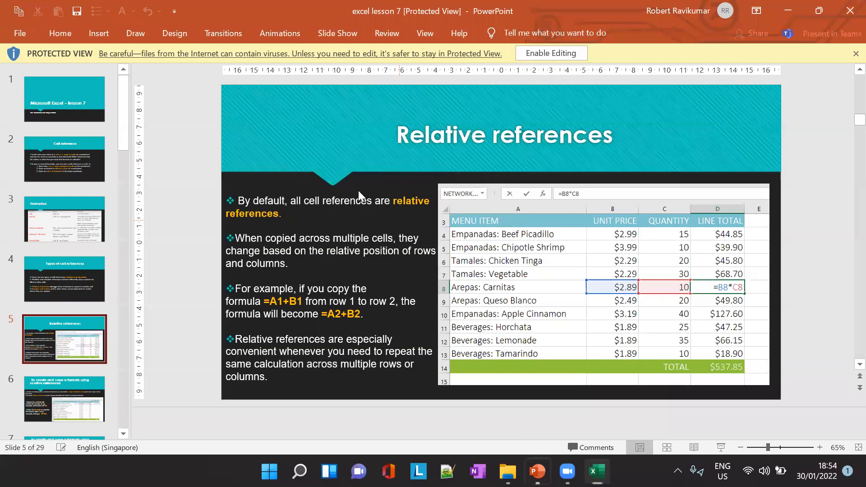
left_click(97, 386)
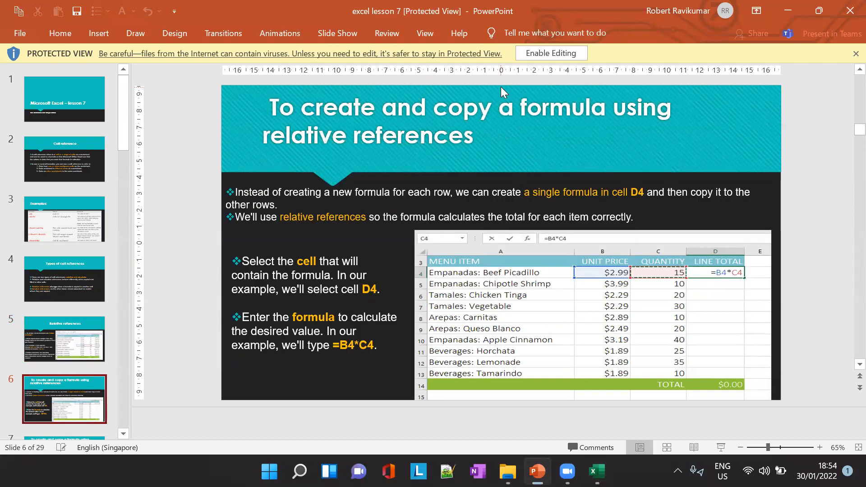
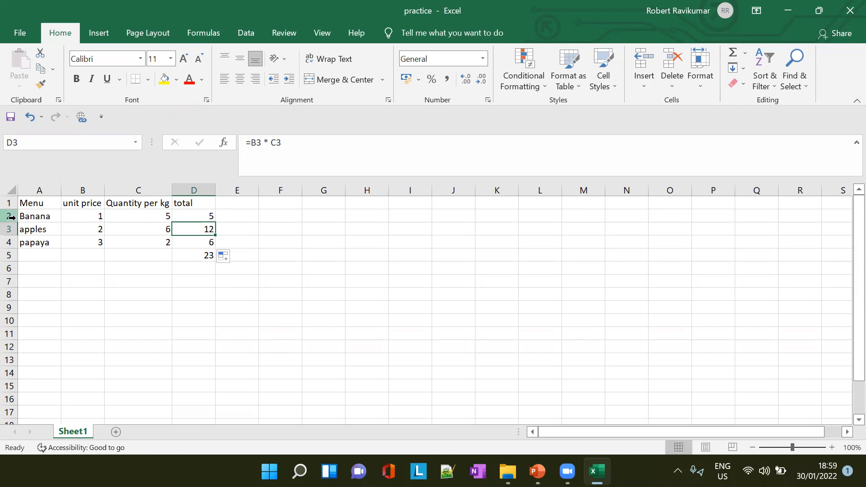
- Check the absolute references example slide in PowerPoint, and insert a blank row above the heading row in the Excel practice workbook
key("alt+Tab")
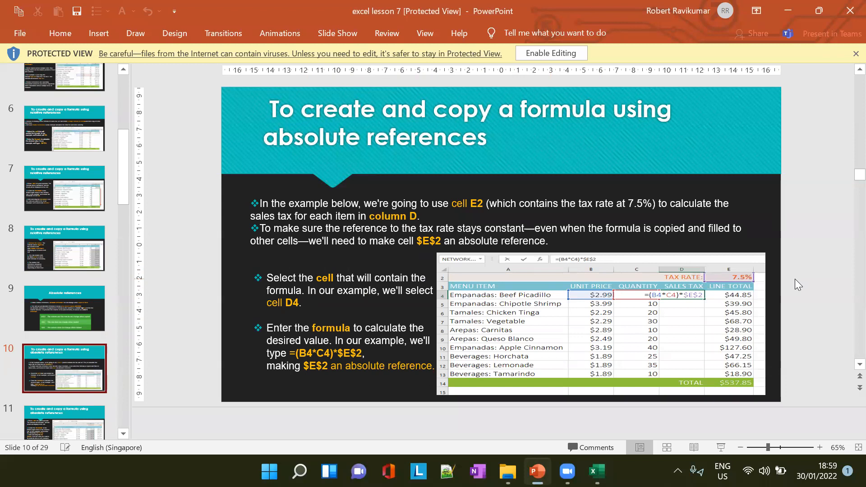
key("alt+Tab")
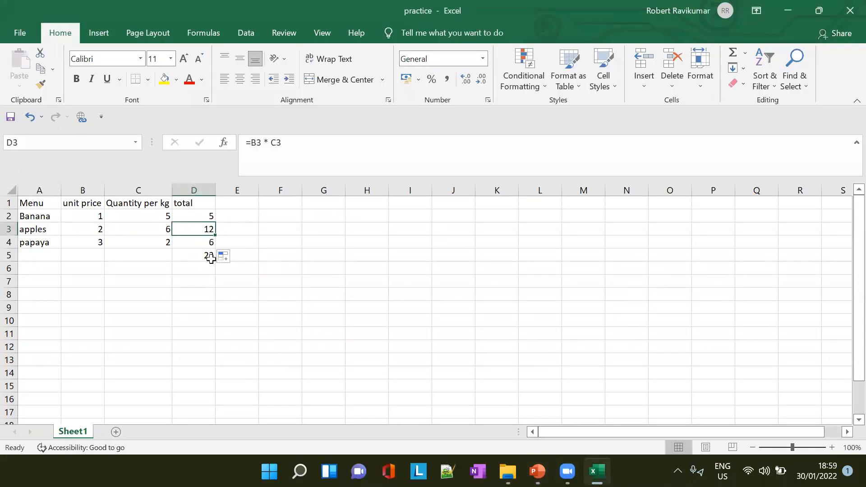
right_click(11, 204)
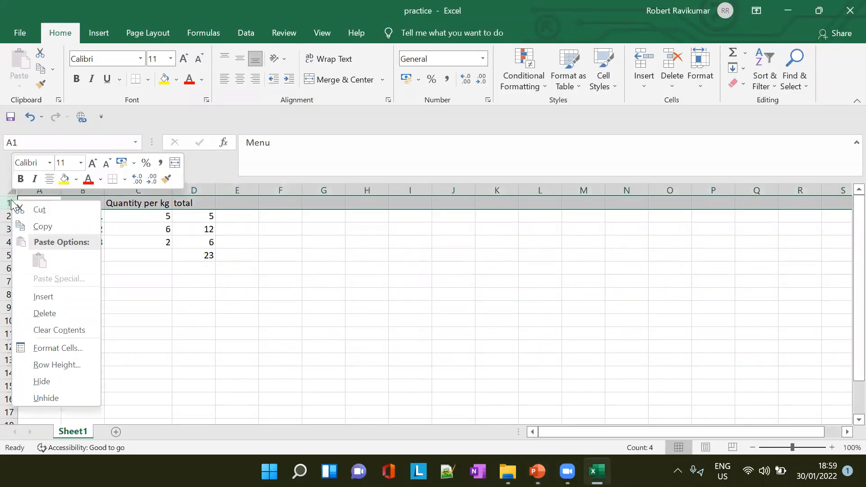
left_click(54, 298)
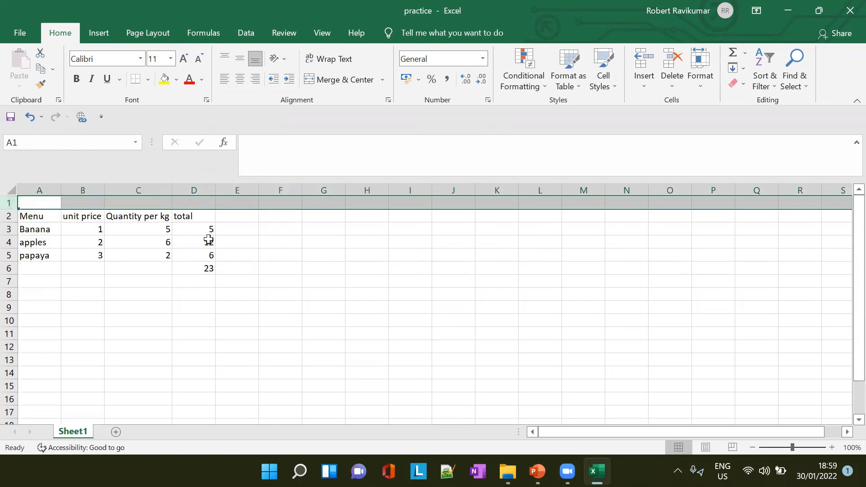
- Enter the label Tax in C1 and the tax rate 6% in D1
left_click(151, 206)
type("Tax")
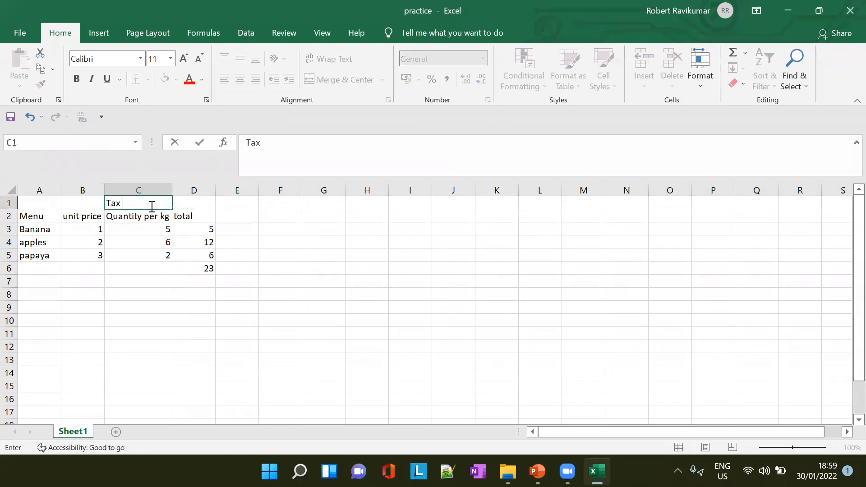
key("Tab")
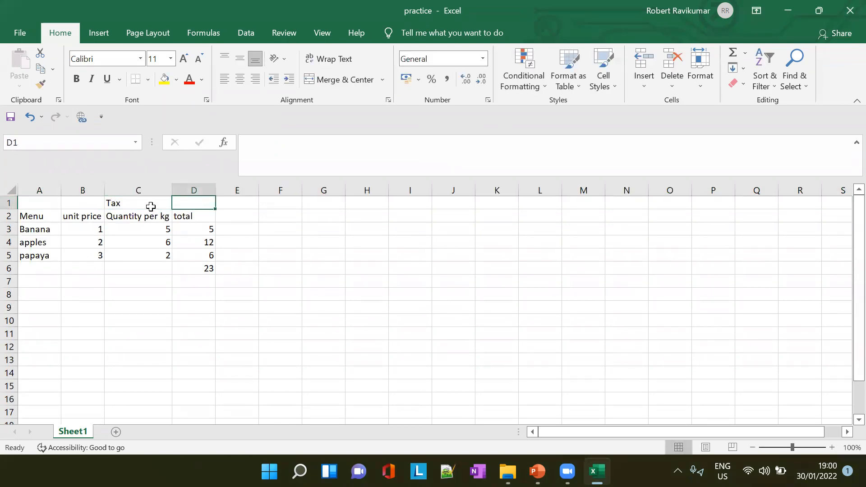
type("6%")
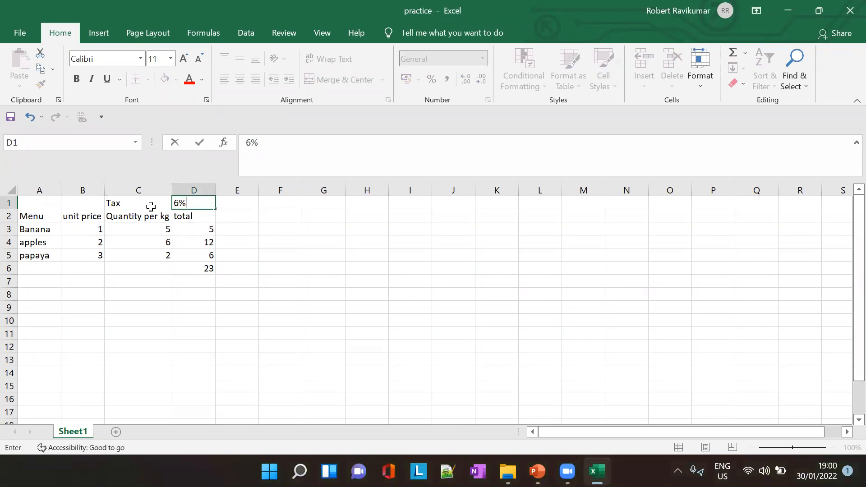
key("Tab")
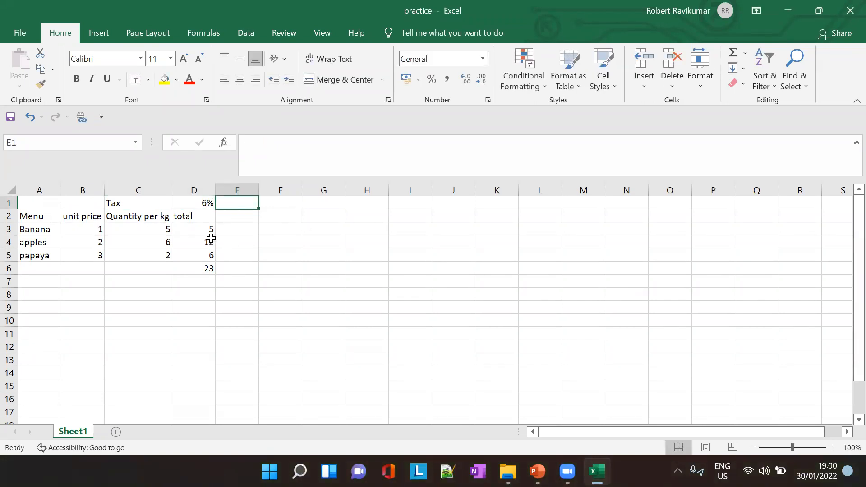
- Highlight the tax rate cell D1 with a light gold fill
left_click(208, 239)
left_click(207, 229)
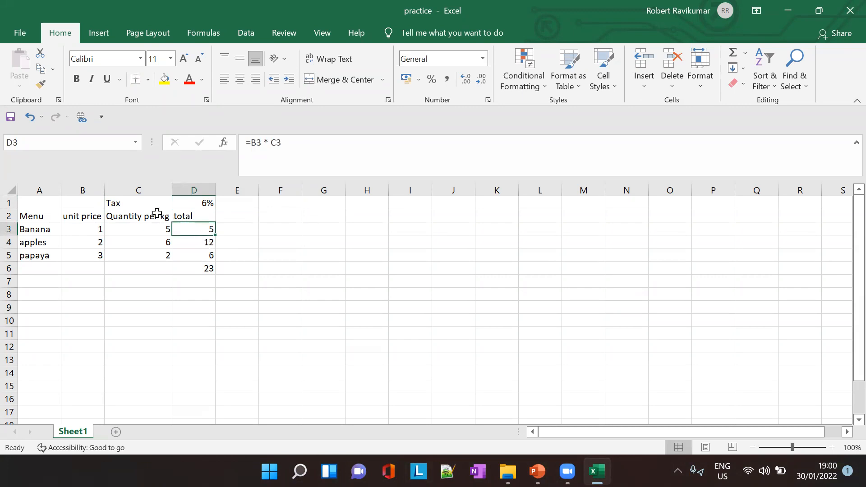
left_click(204, 203)
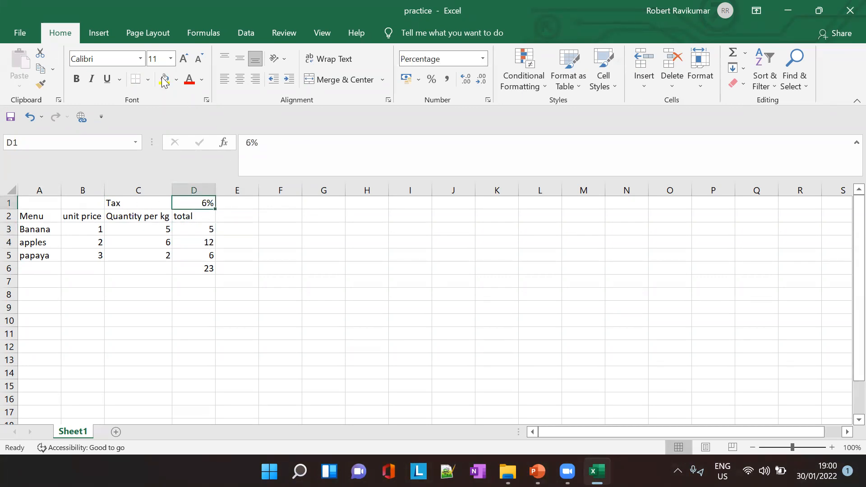
left_click(178, 80)
left_click(200, 109)
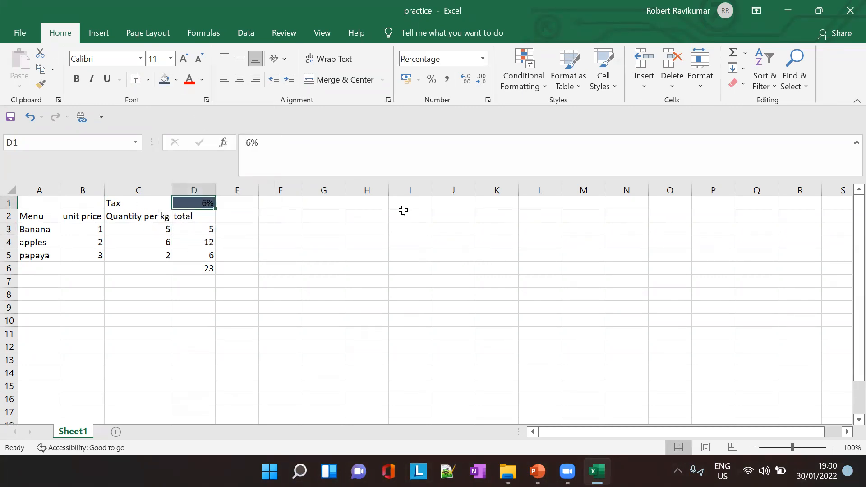
left_click(176, 80)
left_click(246, 131)
left_click(190, 217)
left_click(220, 200)
left_click(210, 230)
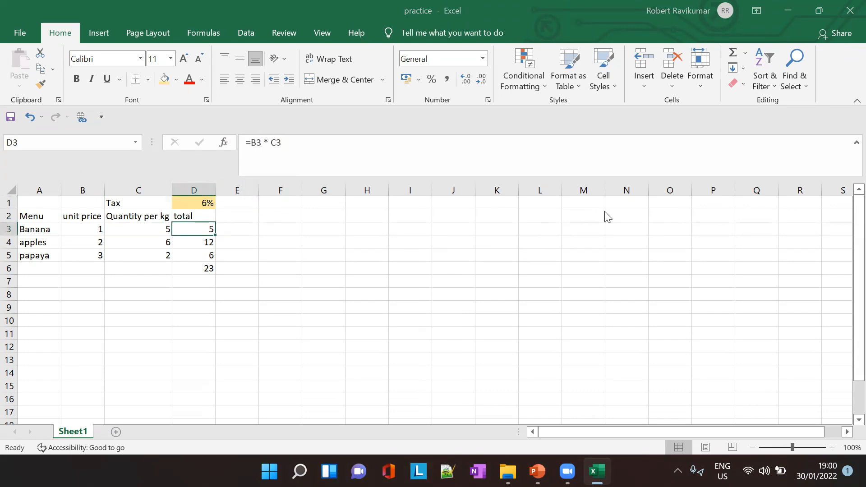
- Compare with the PowerPoint slide, relabel the D2 heading "total before tax" in the practice workbook, and widen column D to fit it
key("alt+Tab")
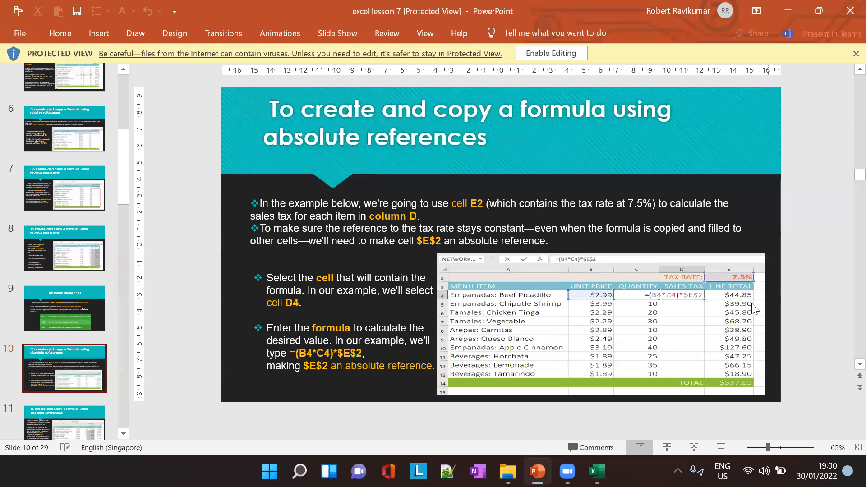
key("alt+Tab")
left_click(199, 217)
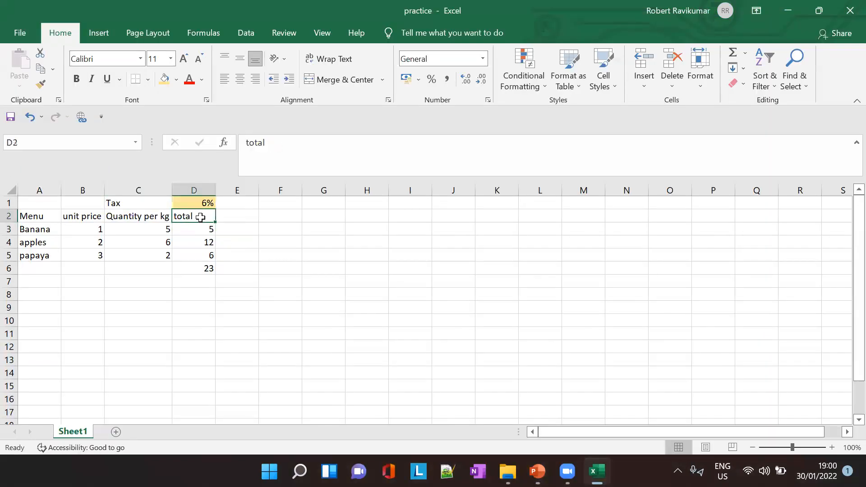
left_click(294, 150)
type("before tax")
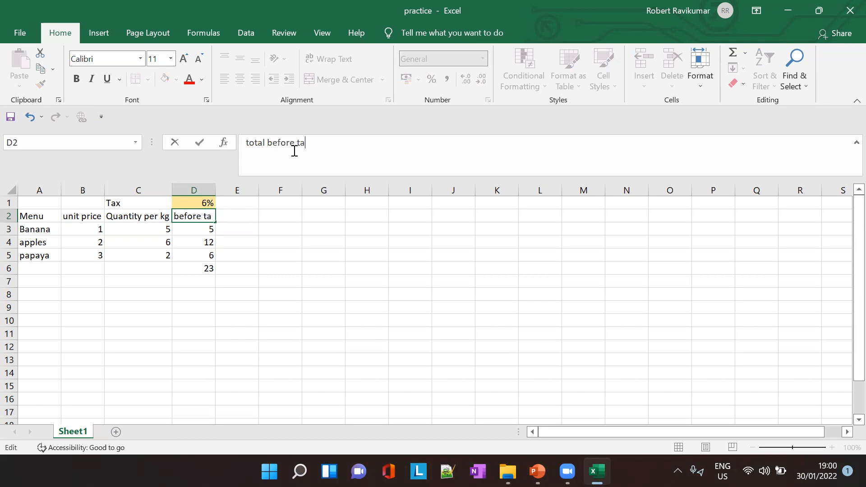
key("Tab")
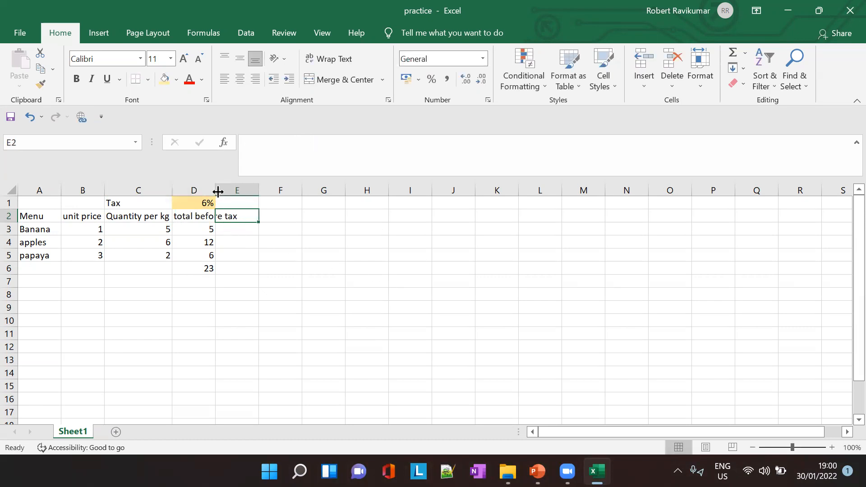
left_click_drag(217, 191, 239, 201)
left_click(202, 220)
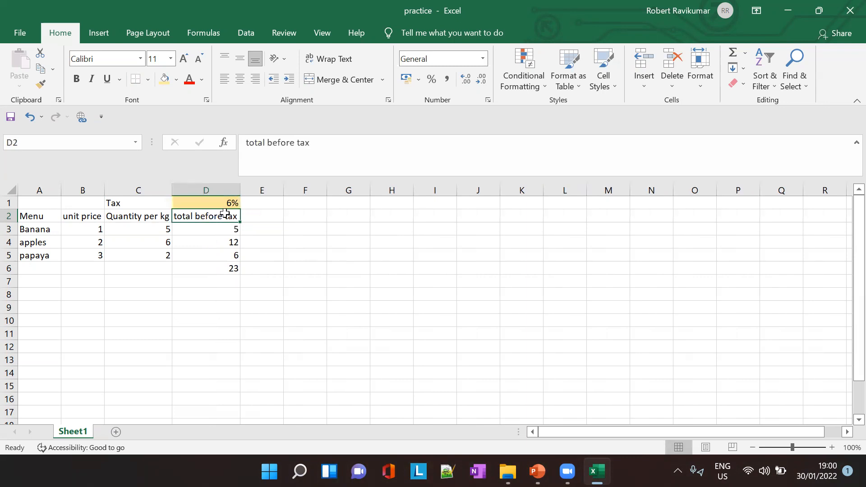
- Replace the heading in D2 with "price before tax"
left_click_drag(329, 144, 201, 143)
type("pric")
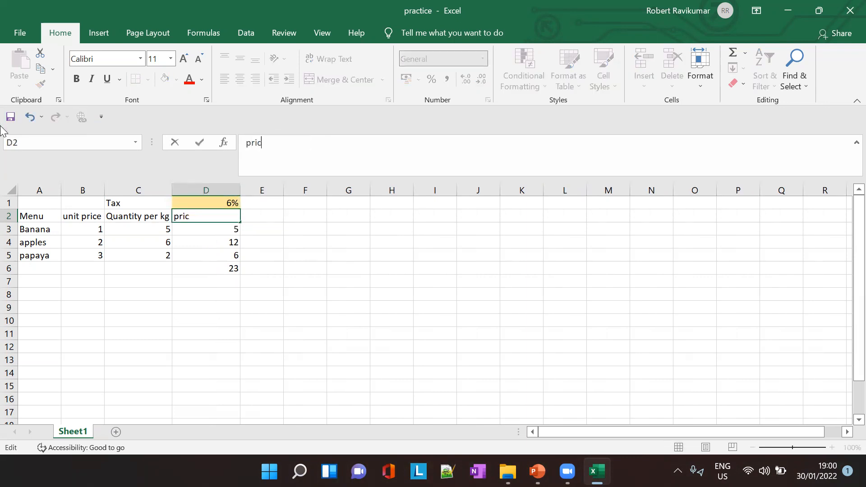
type("e before tax")
key("ctrl+Return")
- Add the heading "price after tax" in E2 and fit column E to its width
key("Tab")
type("p")
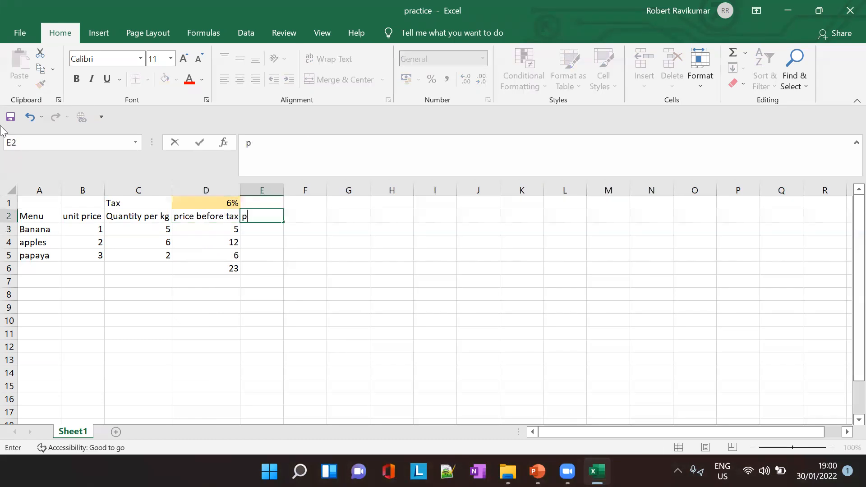
type("rice after tax")
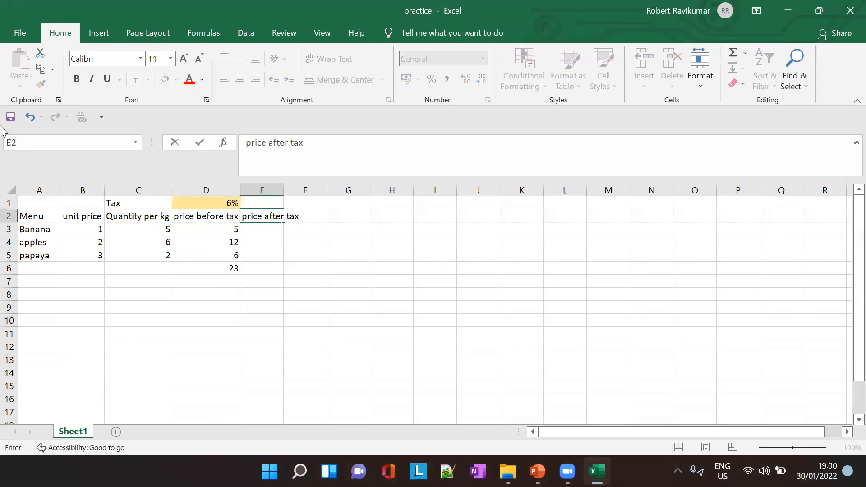
double_click(283, 187)
- Enter the formula =(B2*C2)*D1 in E3 under the "price after tax" heading
left_click(274, 233)
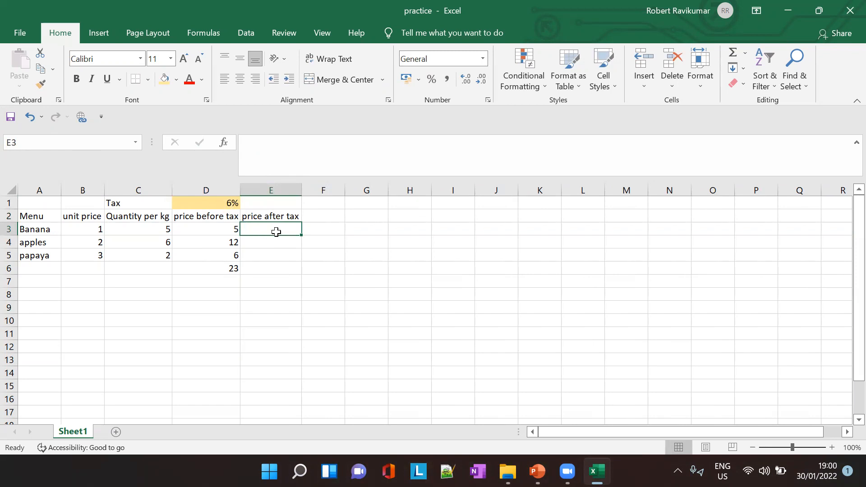
left_click(281, 155)
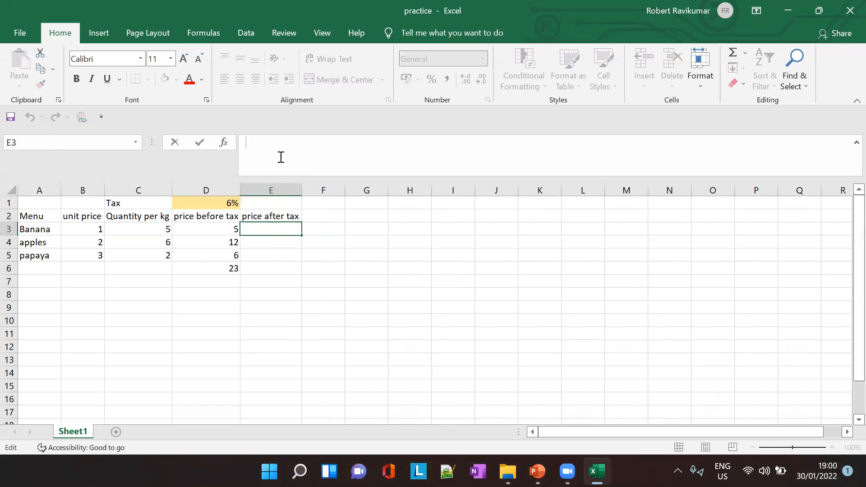
type("=")
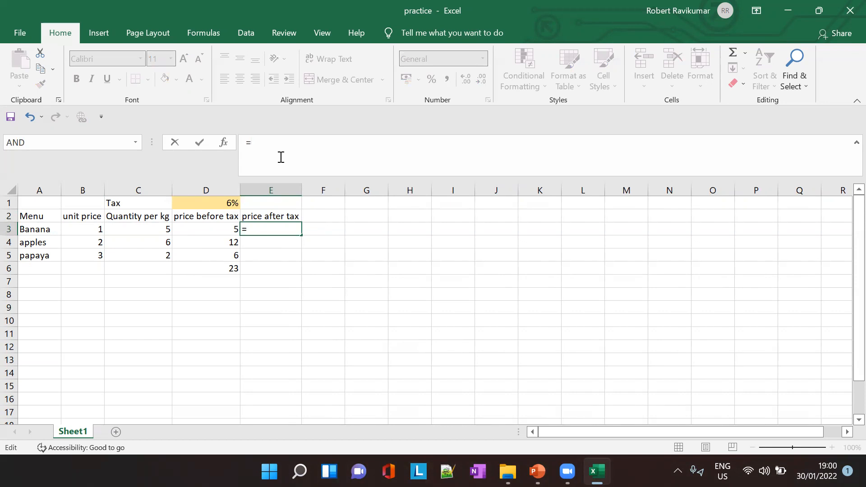
type("()")
type("B2")
type("*")
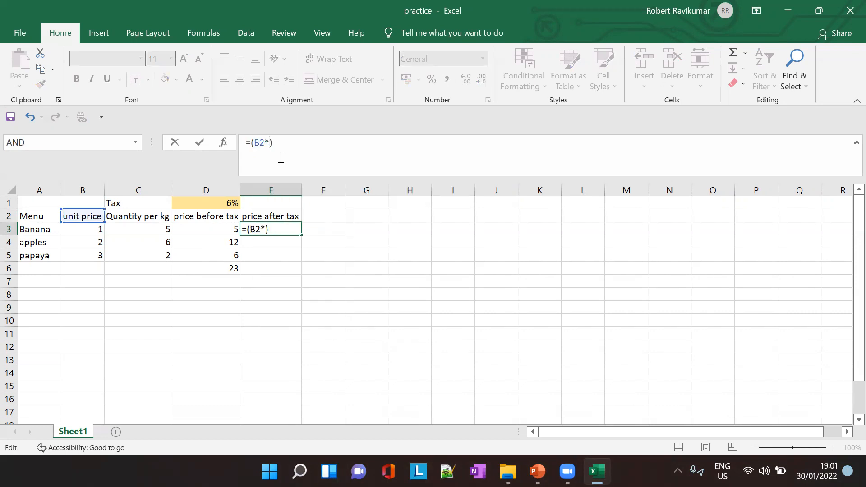
type("C2")
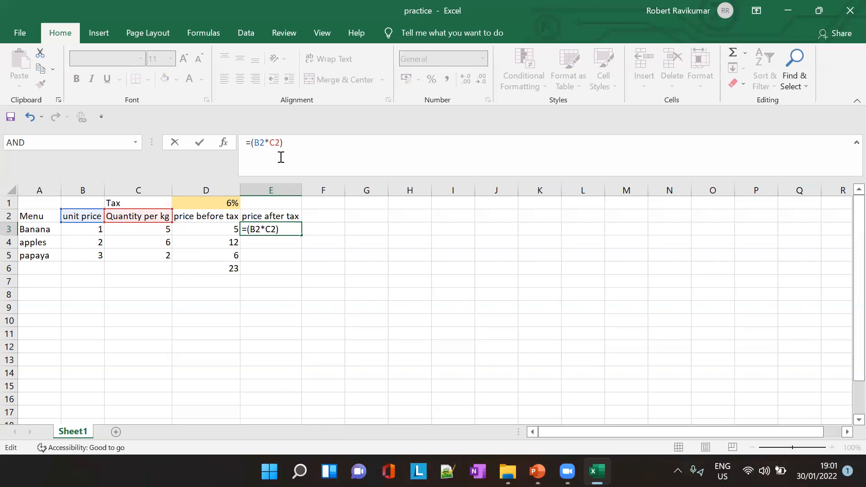
type("*D1")
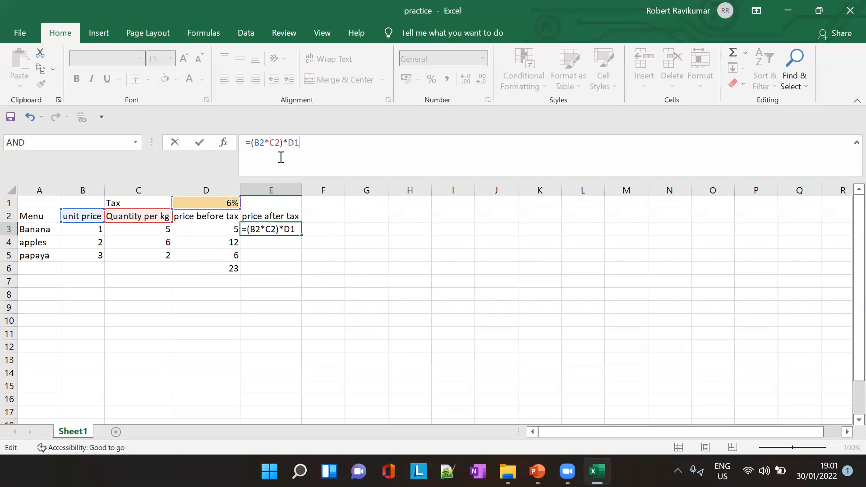
key("Tab")
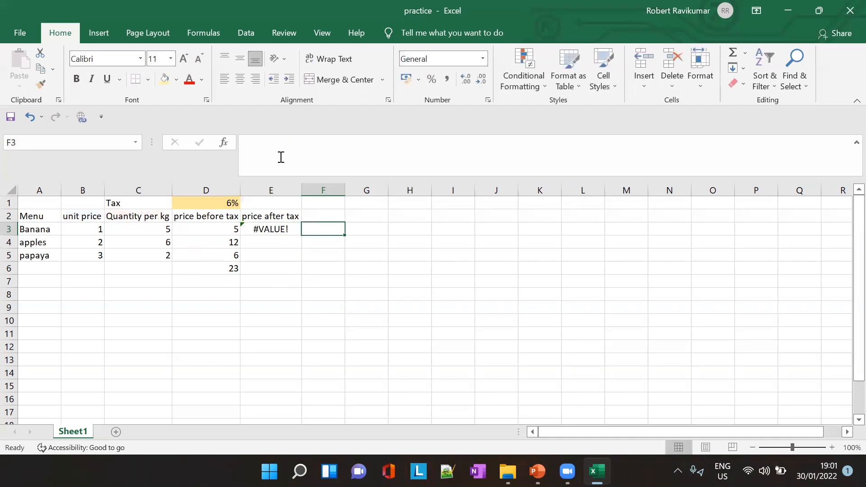
- Change the E3 formula to =(B2*C2)*(D1/100) so the tax rate is divided by 100
left_click(281, 227)
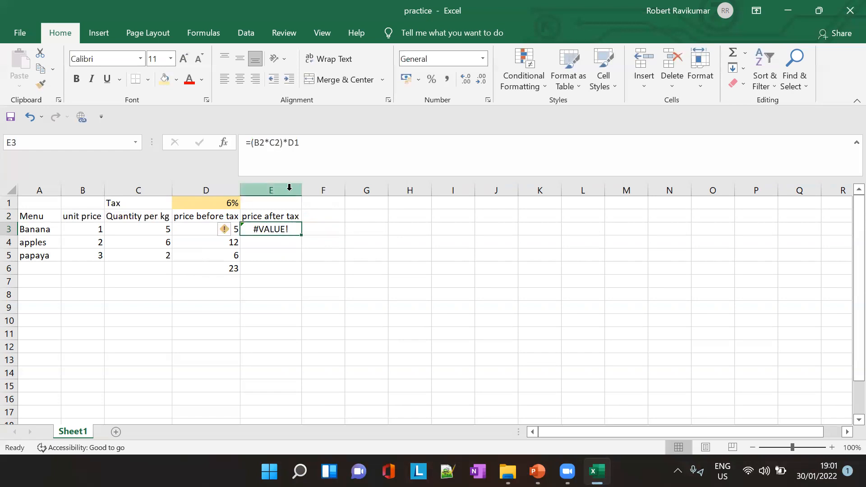
left_click(296, 141)
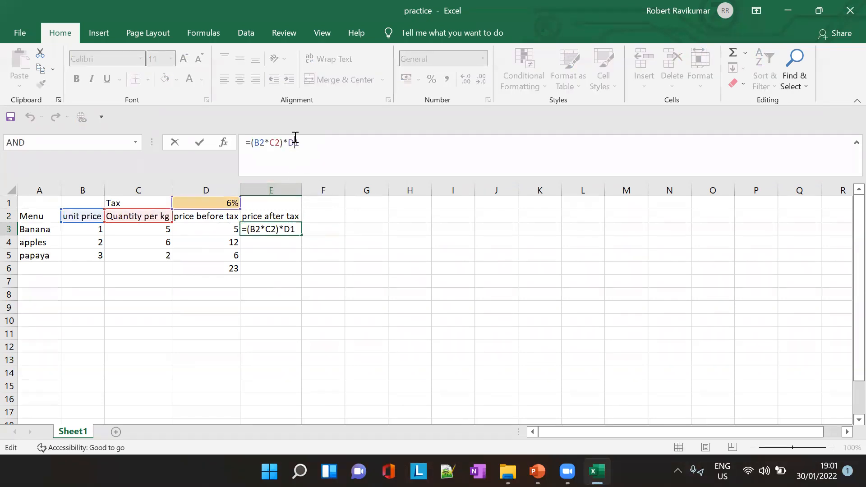
left_click(287, 143)
type("(D1/100)")
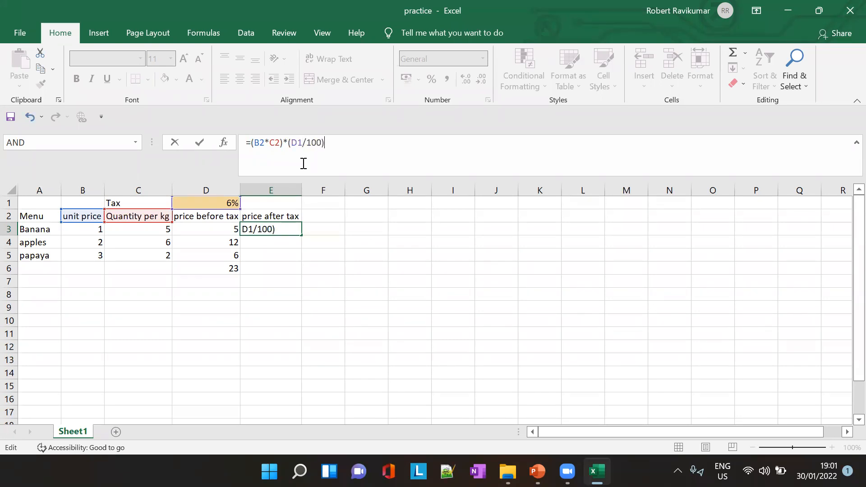
key("Tab")
left_click(284, 229)
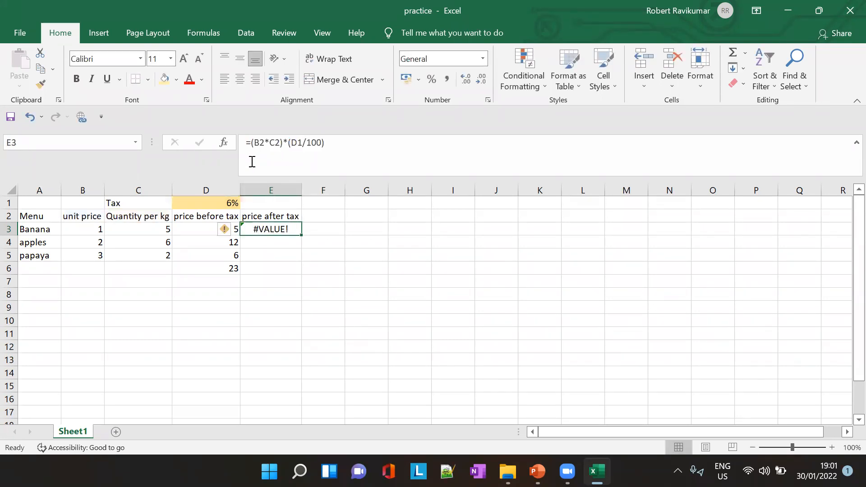
- Remove the percent sign from the tax rate in D1, leaving the entry as 6
left_click(229, 202)
left_click(273, 144)
key("BackSpace")
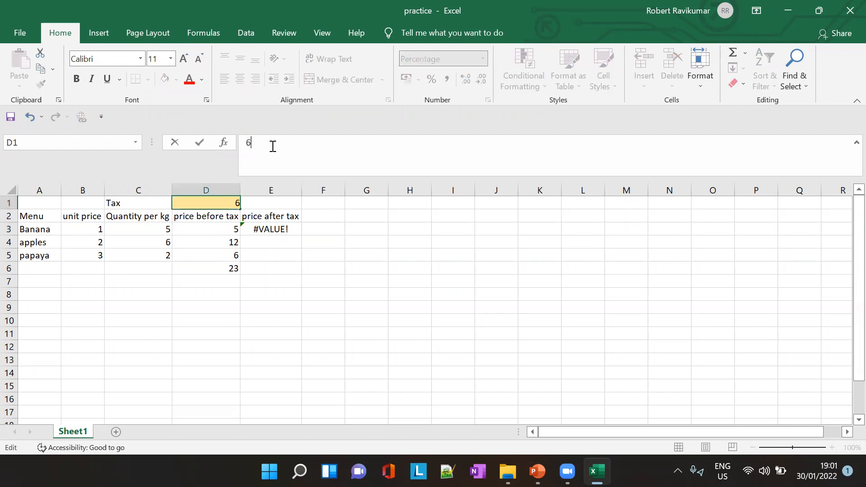
key("Tab")
- Rearrange the E3 formula to =(B2*C2*D1)/100 so the whole product is divided by 100
left_click(285, 229)
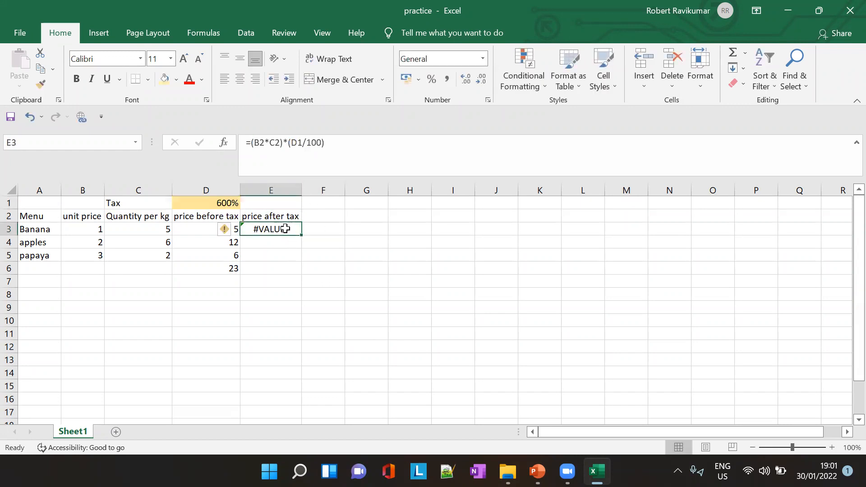
left_click(286, 143)
key("BackSpace")
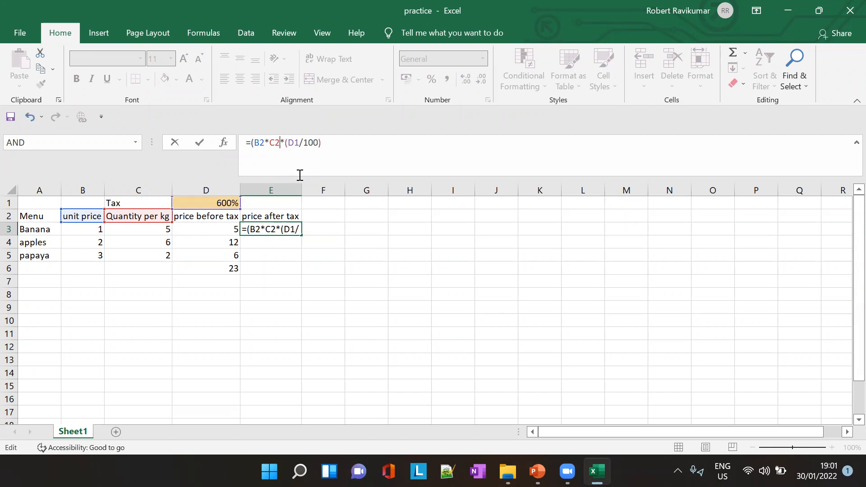
key("Right")
key("Right")
key("Right")
key("BackSpace")
type("*")
key("Right")
key("Right")
type(")")
key("Left")
key("Left")
key("Left")
key("Left")
key("BackSpace")
key("Right")
key("Right")
key("Right")
key("Right")
key("Right")
key("Right")
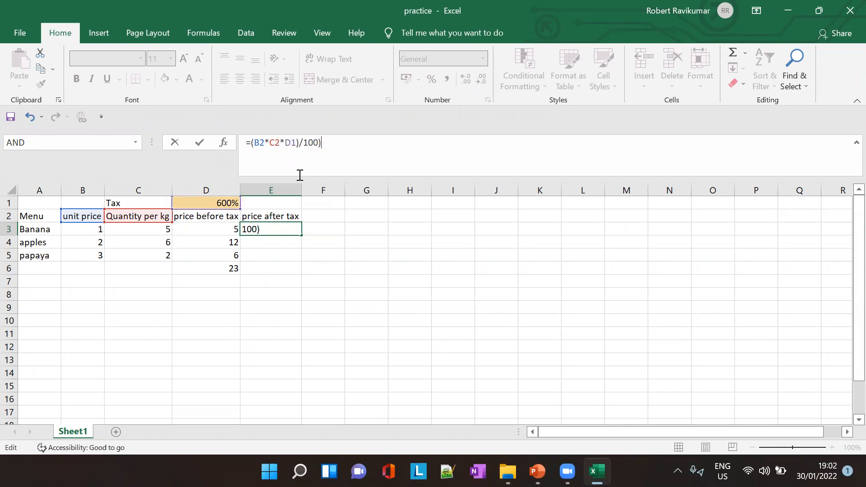
key("BackSpace")
key("Tab")
left_click(289, 234)
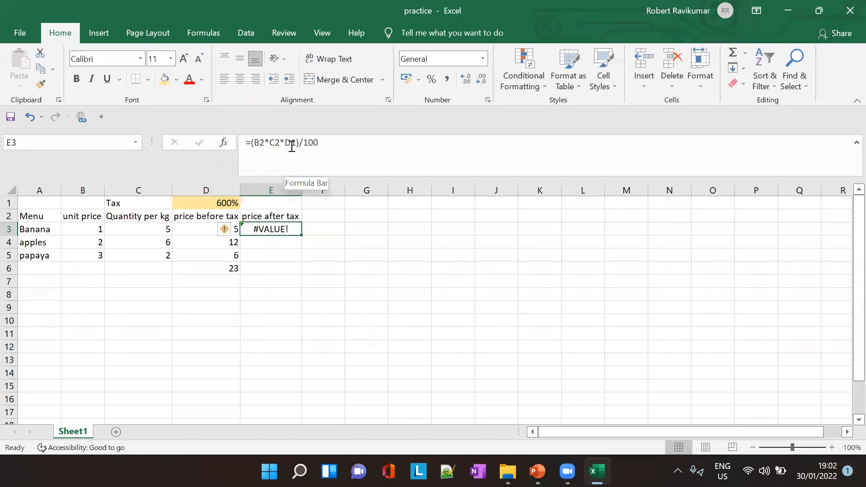
left_click(292, 147)
left_click(297, 233)
left_click(315, 146)
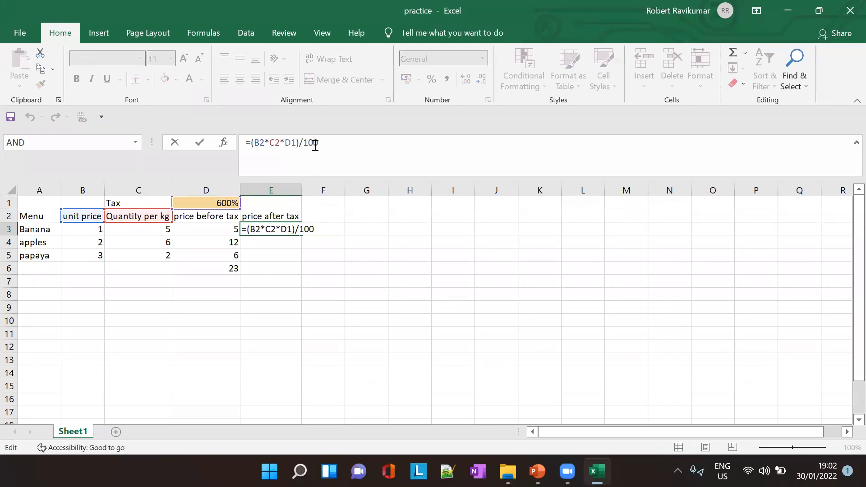
- Try to delete the surplus digits from the tax rate in D1
left_click(223, 203)
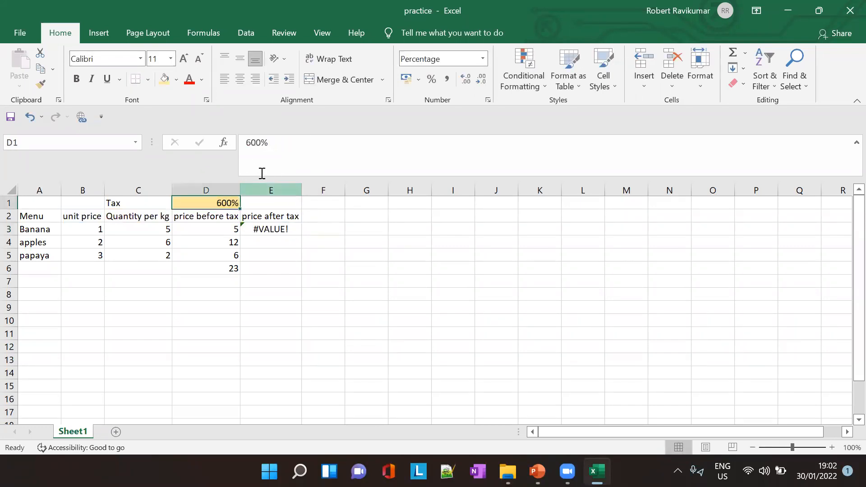
left_click(262, 143)
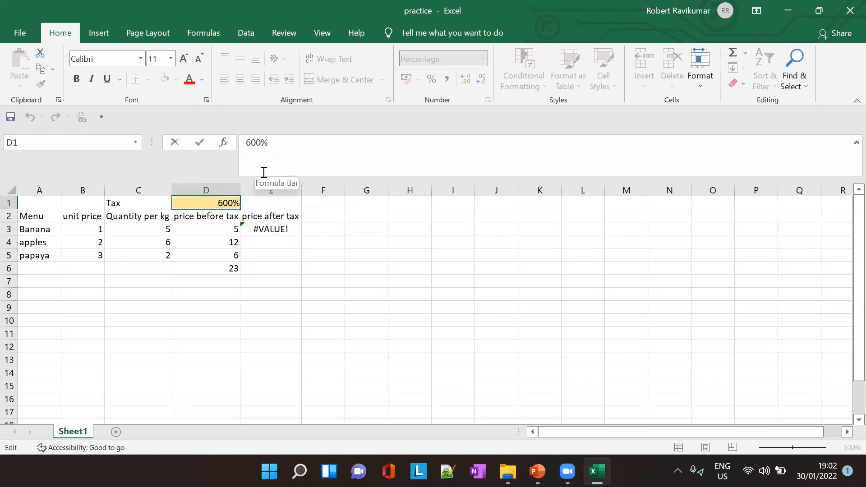
key("BackSpace")
key("BackSpace")
key("BackSpace")
left_click(266, 202)
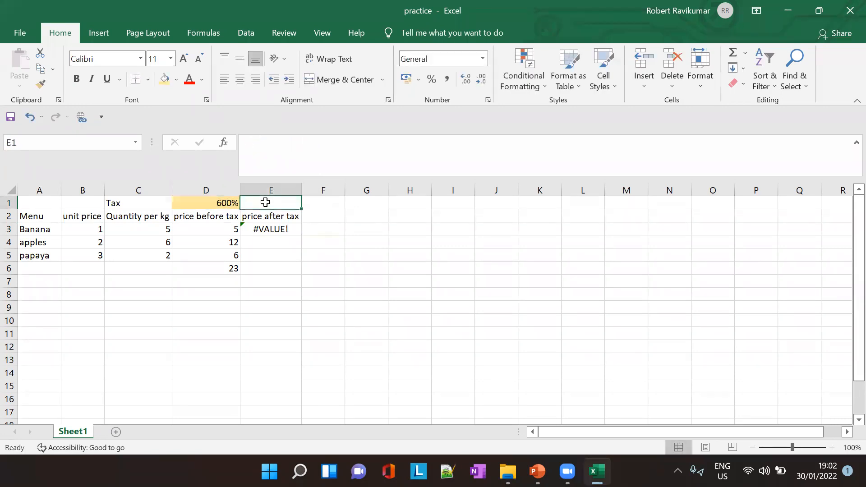
- Set the number format of the tax rate cell D1 to General
left_click(234, 203)
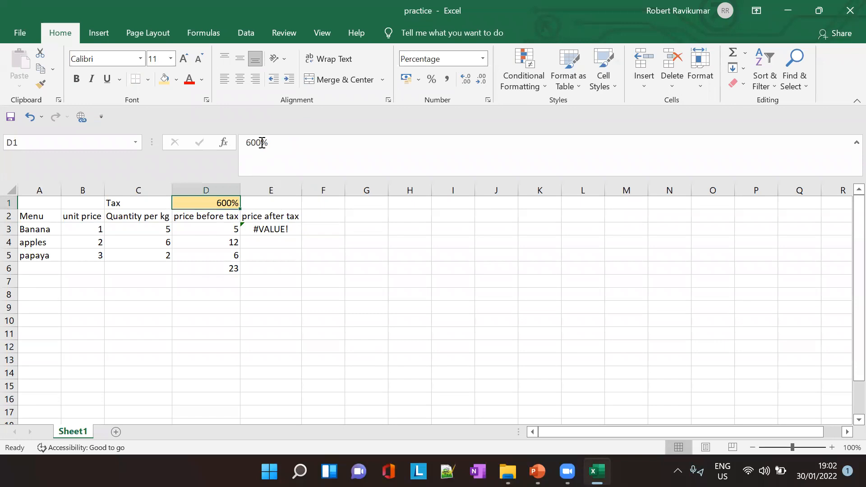
left_click(483, 58)
left_click(462, 75)
left_click(392, 225)
key("Right")
- Review the E3 formula and its error-checking options
left_click(270, 228)
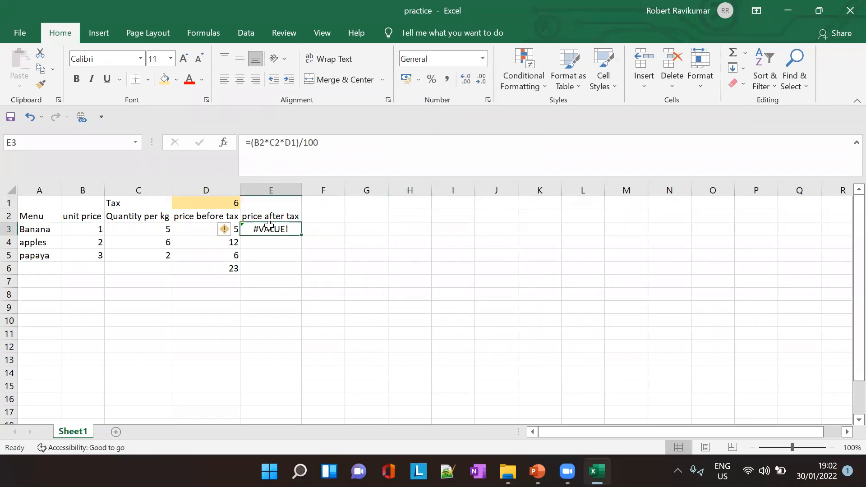
left_click(341, 147)
key("Tab")
left_click(258, 238)
left_click(265, 228)
left_click(235, 231)
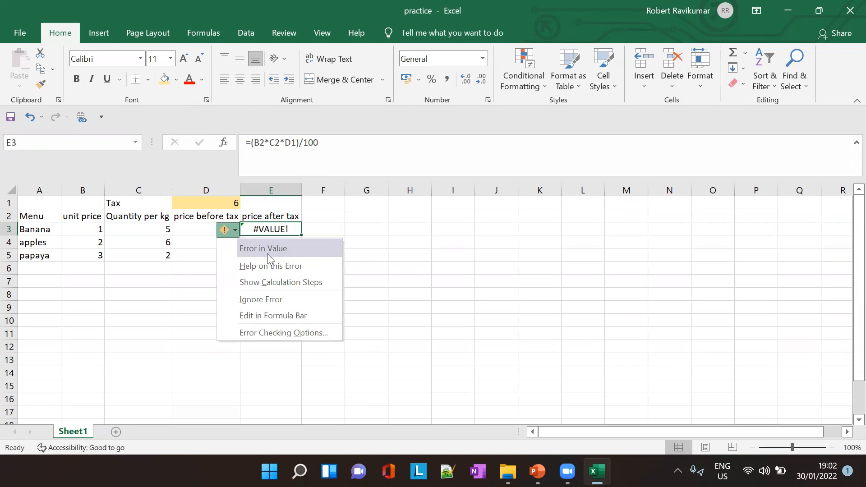
left_click(360, 231)
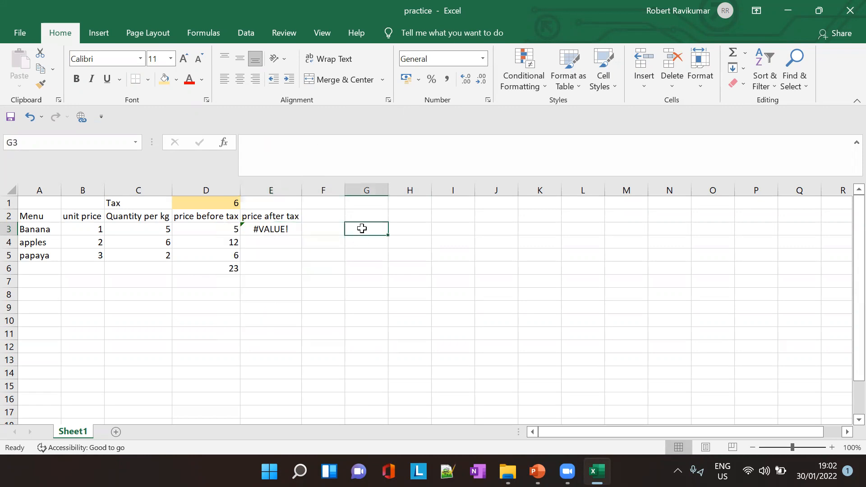
- Remove the division by 100 from the E3 formula, leaving =(B2*C2*D1)
left_click(286, 231)
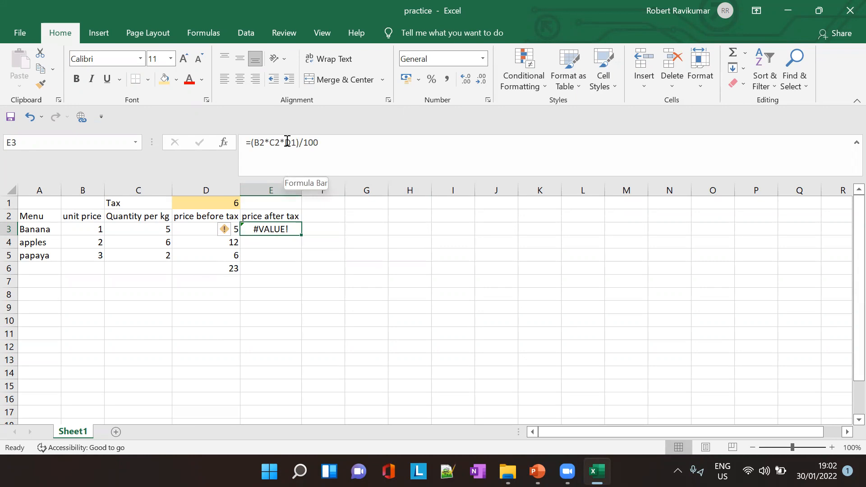
left_click_drag(287, 142, 356, 141)
key("BackSpace")
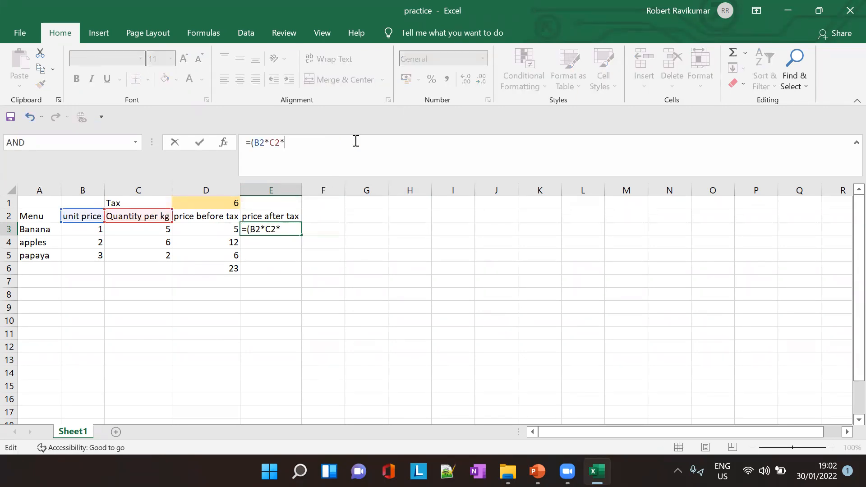
type("D")
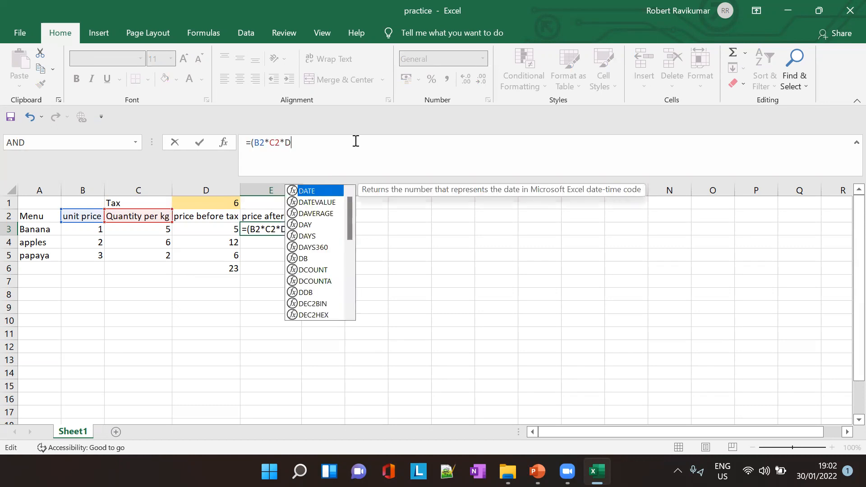
type("1")
key("Tab")
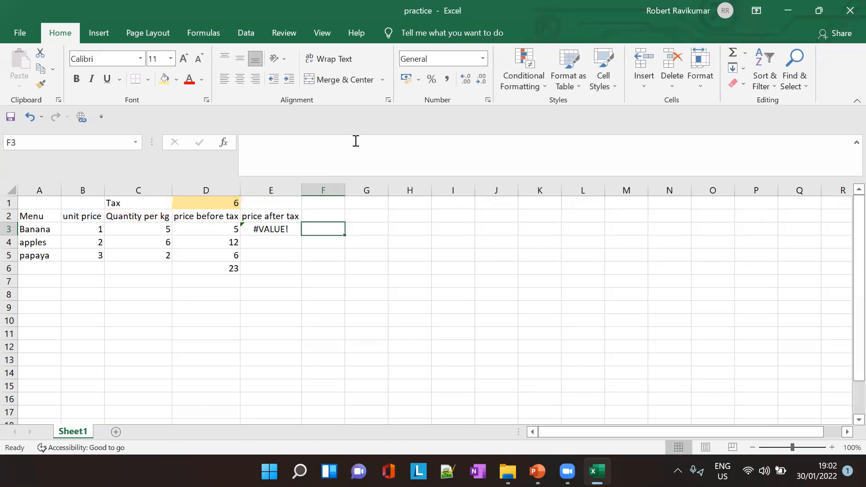
- Remove the parentheses from the E3 formula so it reads =B2*C2*D1
left_click(267, 231)
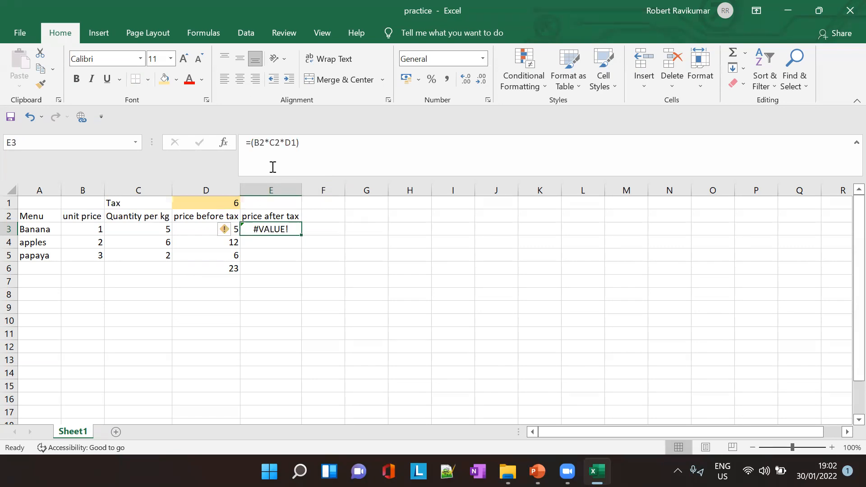
left_click(255, 143)
key("BackSpace")
left_click(314, 154)
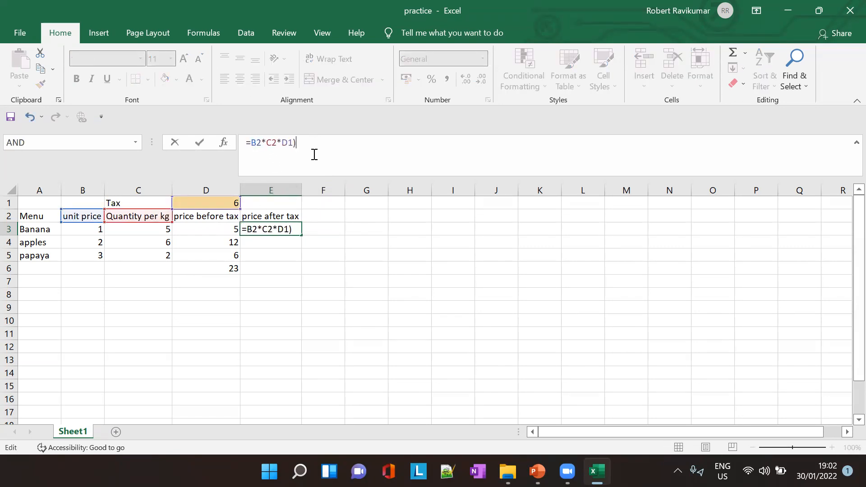
key("Tab")
- Check the error options for E3 once more and close them without choosing any
left_click(266, 230)
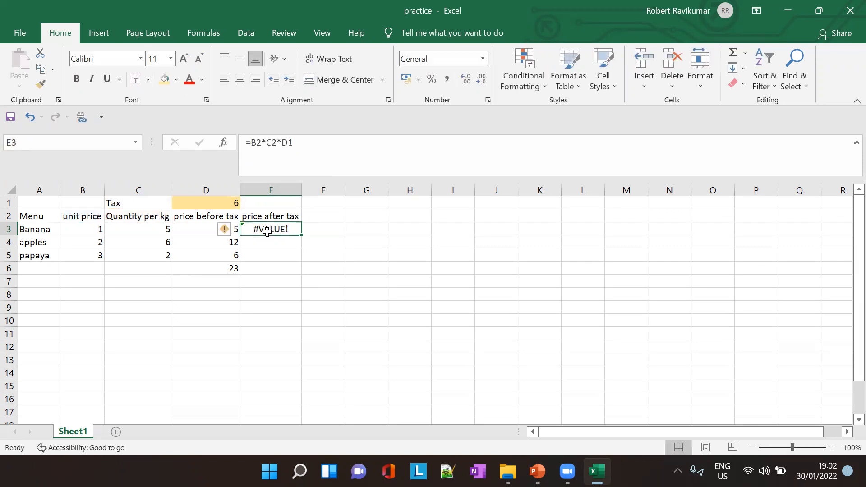
left_click(231, 230)
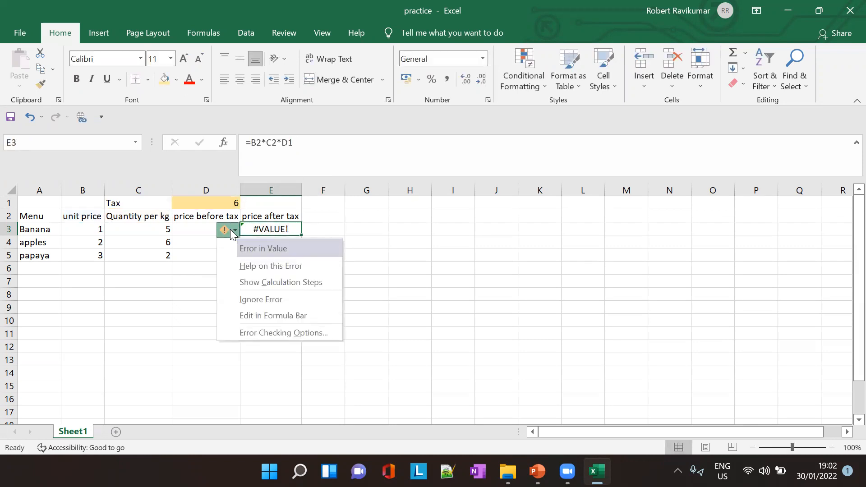
left_click(413, 233)
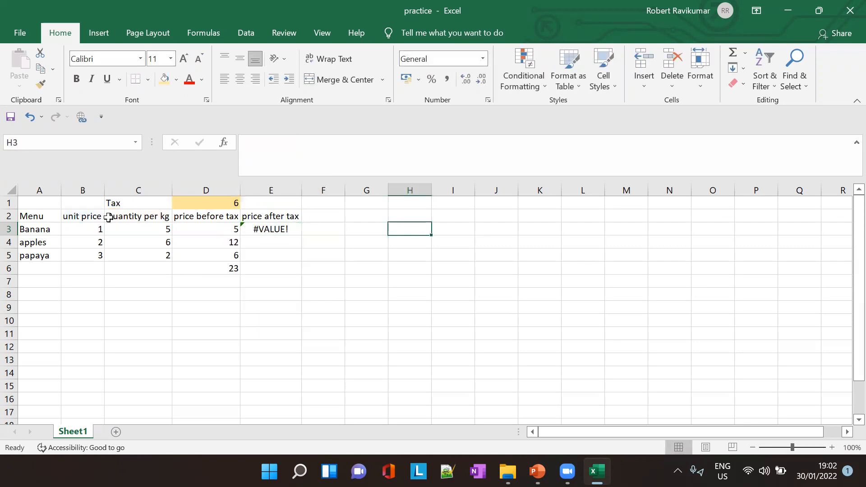
- Correct the row references in the E3 formula so it reads =B3*C3*D1
left_click(284, 230)
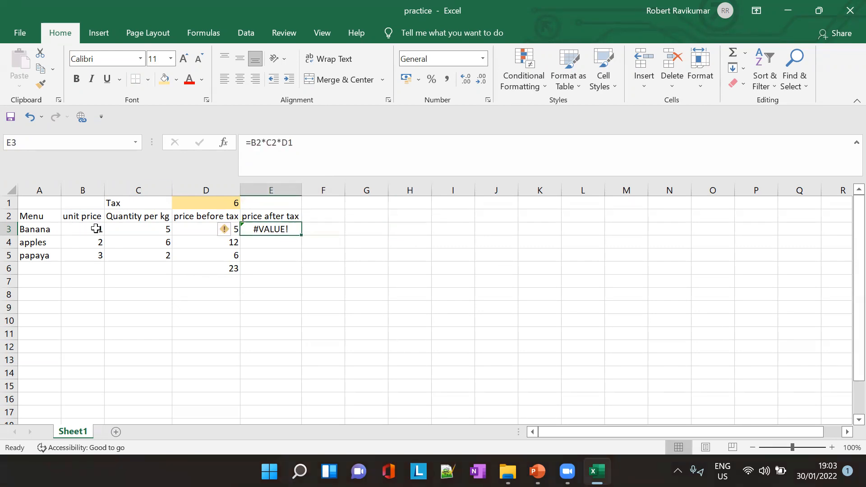
left_click_drag(256, 147, 261, 147)
type("3")
left_click(275, 156)
key("BackSpace")
type("3")
key("Tab")
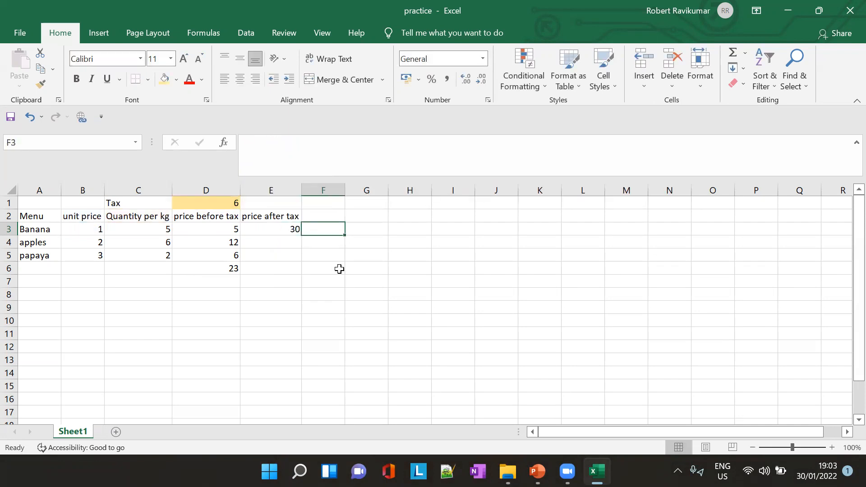
- Examine the E3 formula and the quantity, price before tax and tax rate cells behind it
left_click(282, 230)
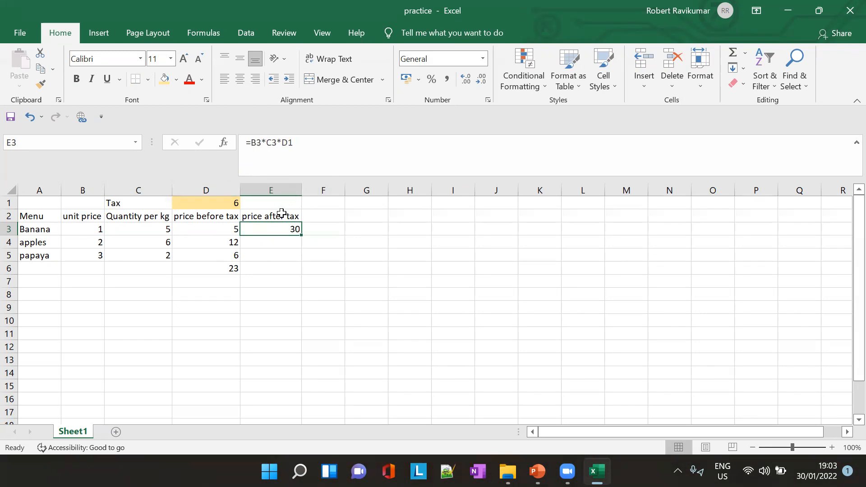
left_click(281, 139)
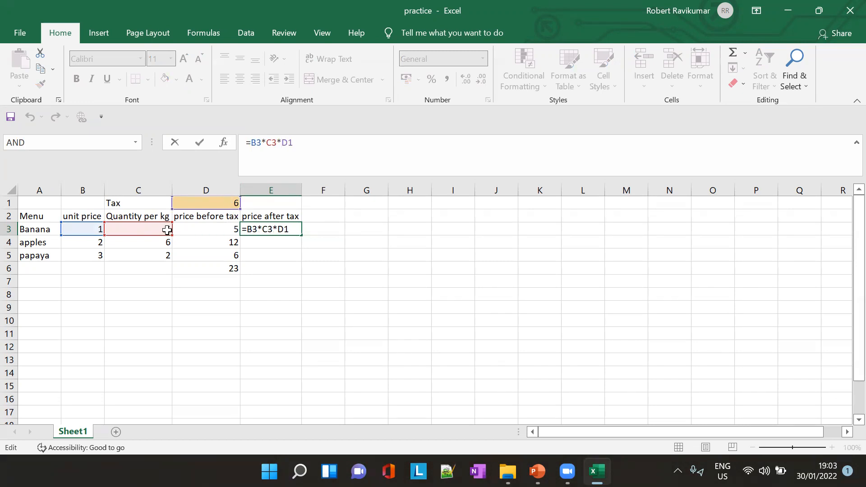
key("Tab")
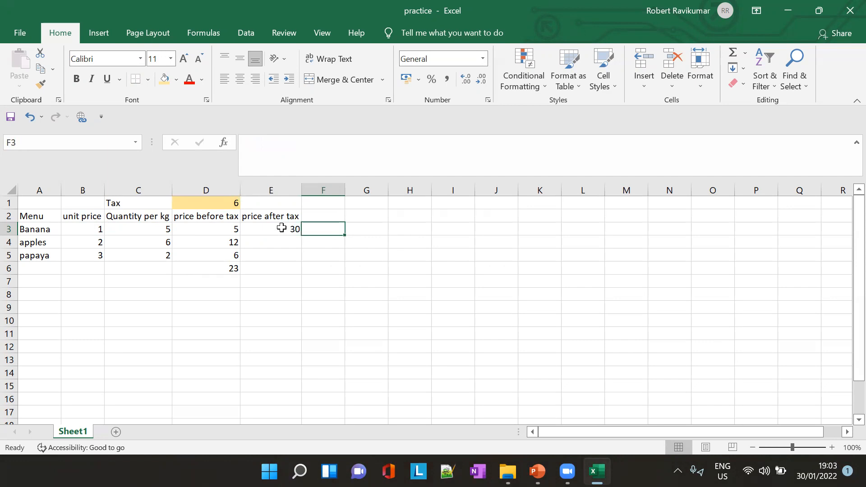
left_click(281, 228)
left_click(225, 203)
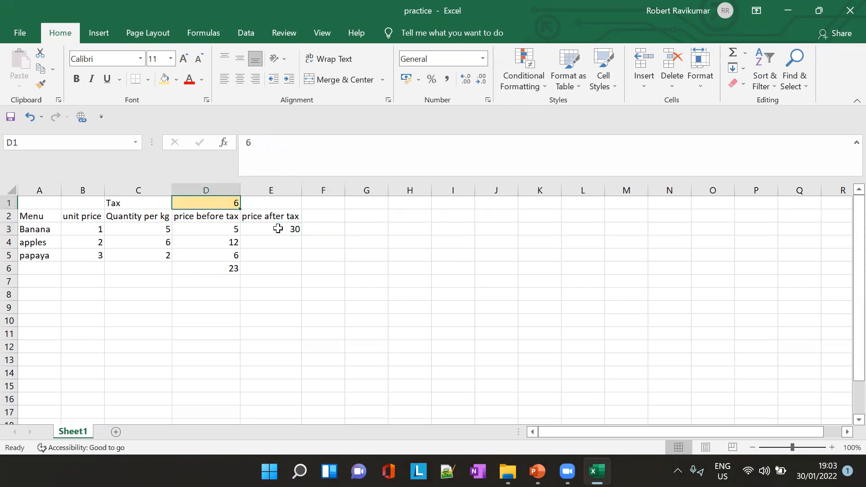
left_click(197, 230)
left_click(159, 231)
left_click(194, 231)
left_click(221, 199)
- Add a division by 100 to the E3 formula so it reads =B3*C3*D1/100
left_click(295, 227)
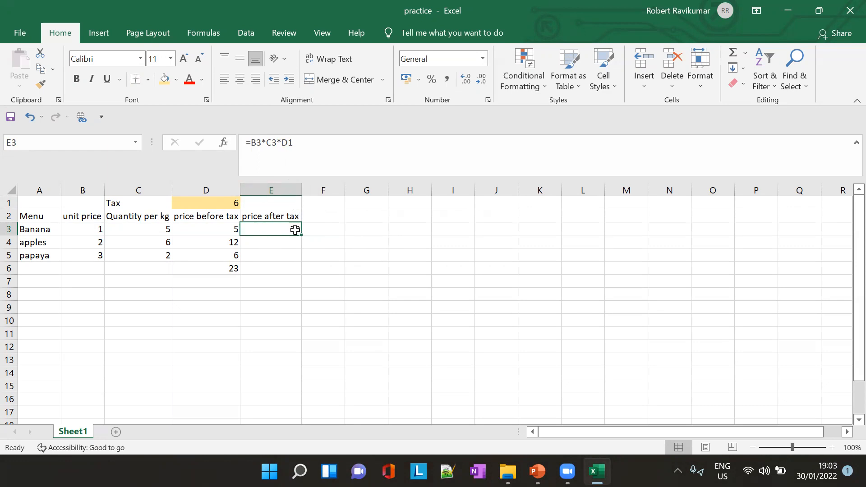
left_click(283, 140)
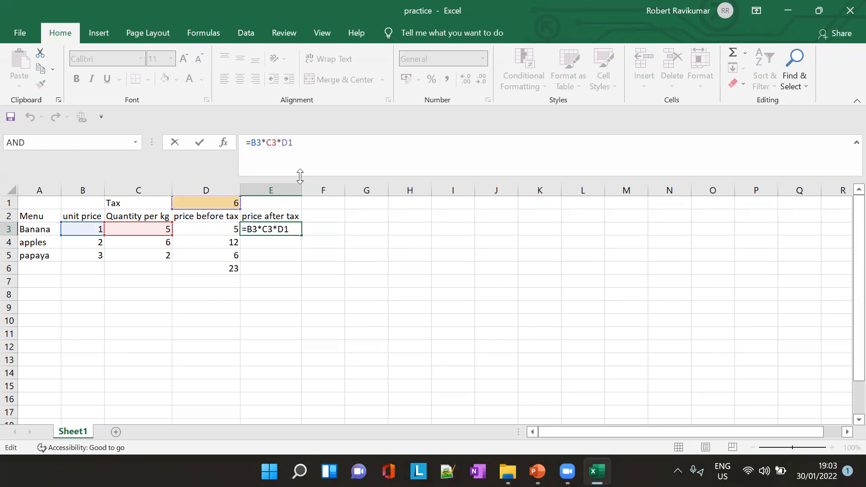
key("BackSpace")
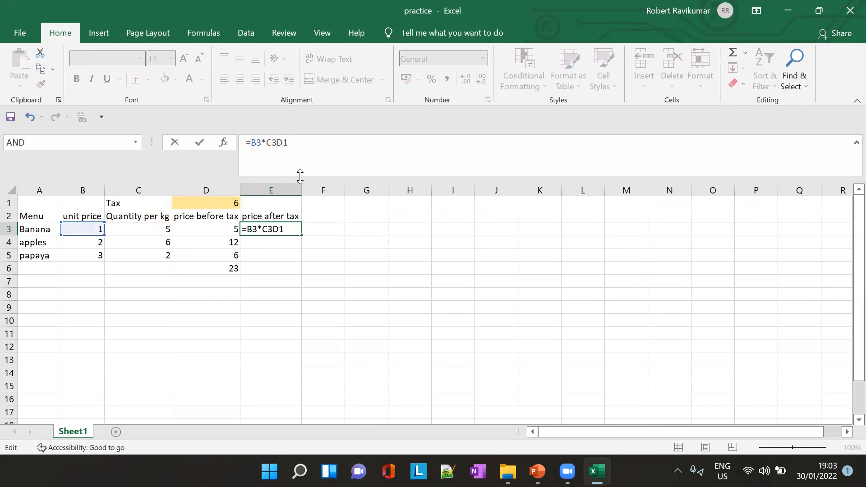
type("*")
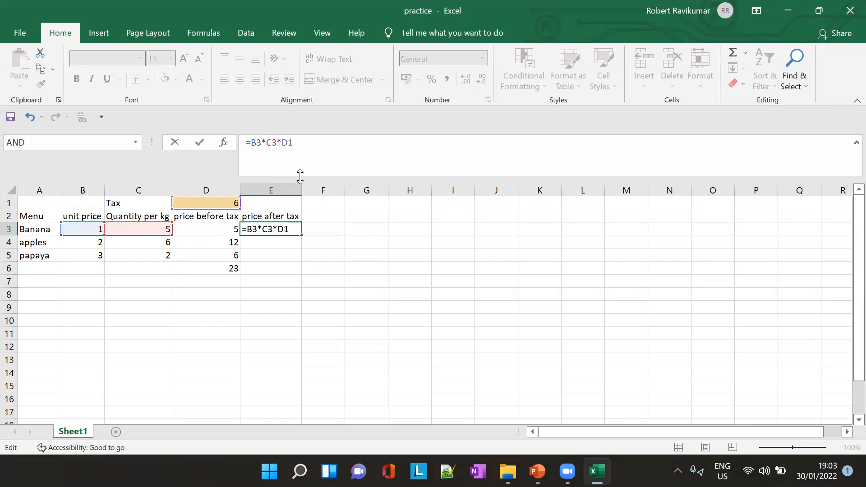
type("/100")
key("Tab")
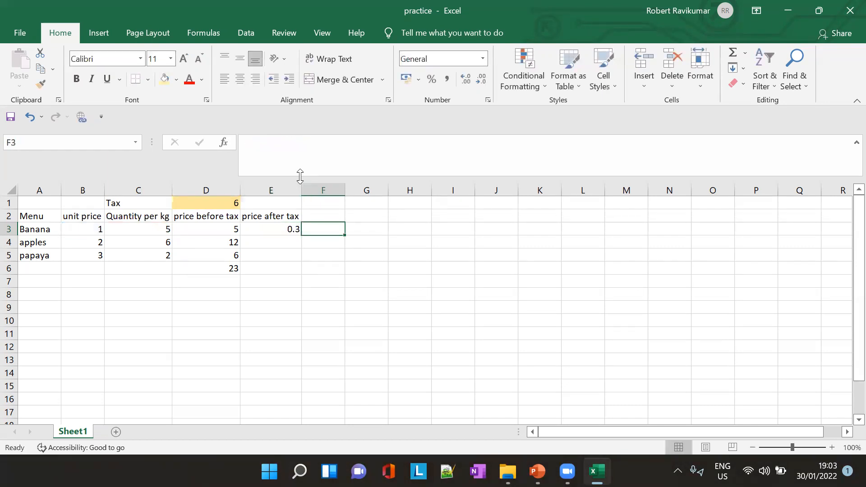
- Compare the E3 formula with the absolute reference example on the PowerPoint lesson slide, and return to the Excel workbook
left_click(287, 230)
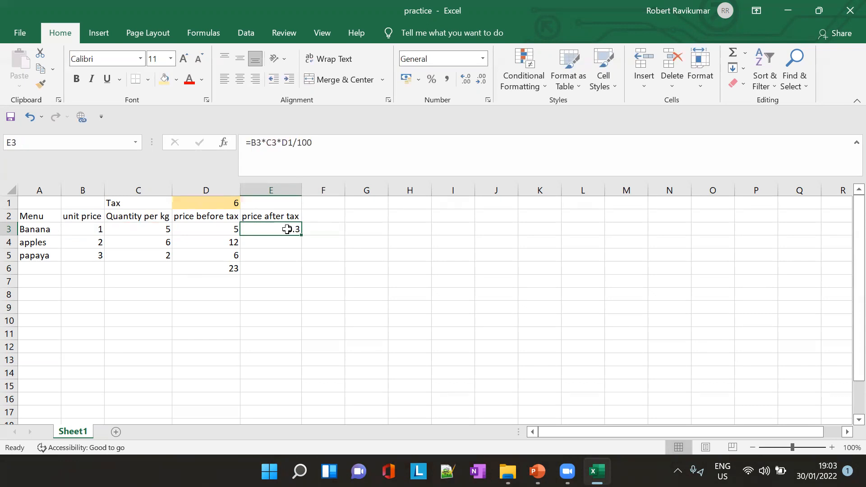
left_click(287, 144)
key("Escape")
key("alt+Tab")
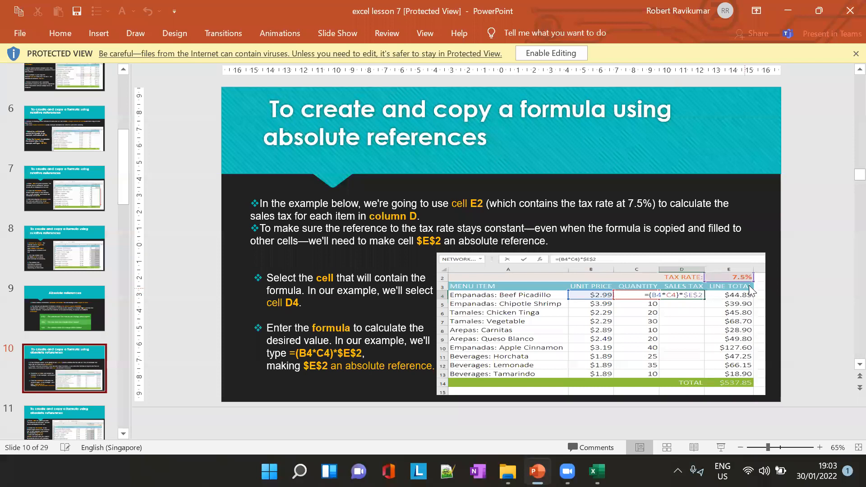
key("alt+Tab")
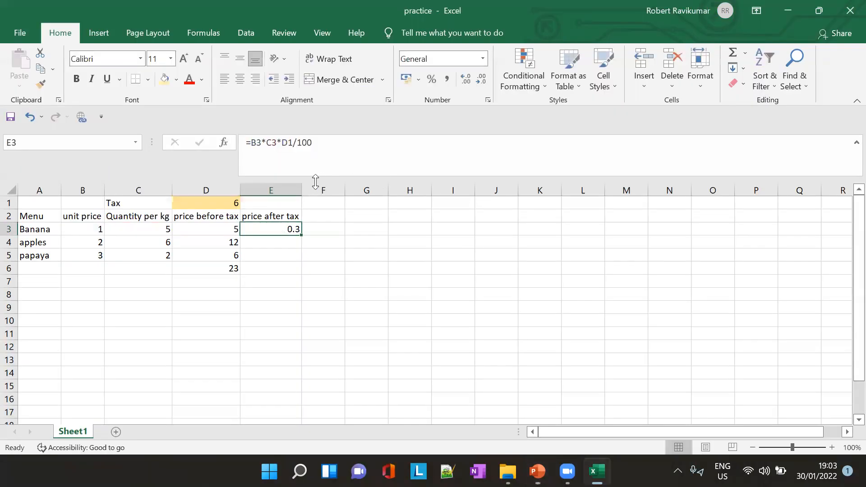
- Set the tax rate in D1 to 6%
left_click(236, 203)
left_click(304, 149)
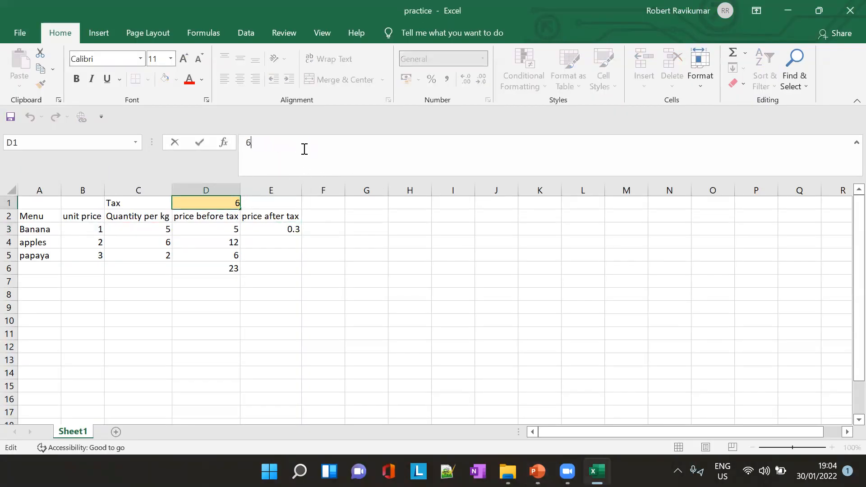
type("%")
key("Tab")
left_click(288, 238)
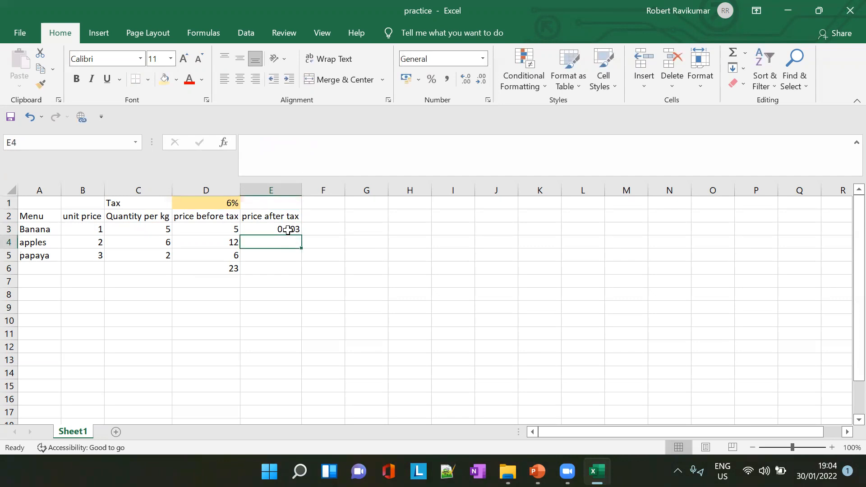
- Remove the division by 100 from the E3 formula so it reads =B3*C3*D1
left_click(287, 230)
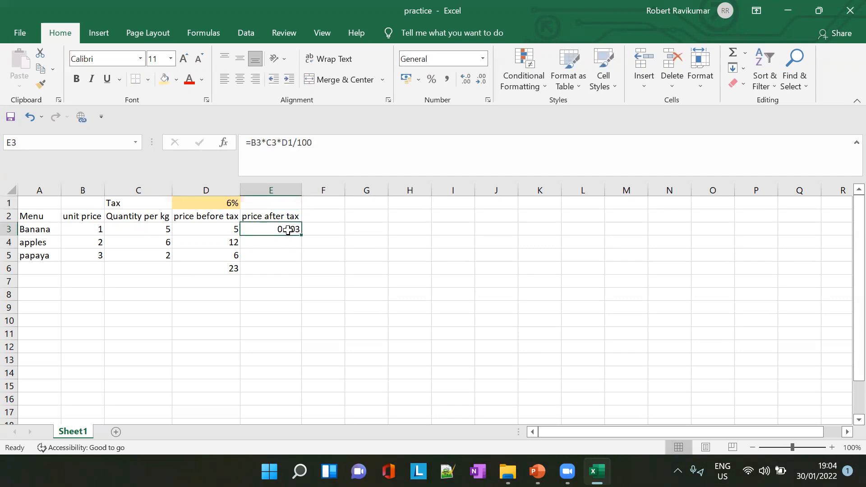
left_click(327, 144)
key("BackSpace")
key("BackSpace")
key("BackSpace")
key("BackSpace")
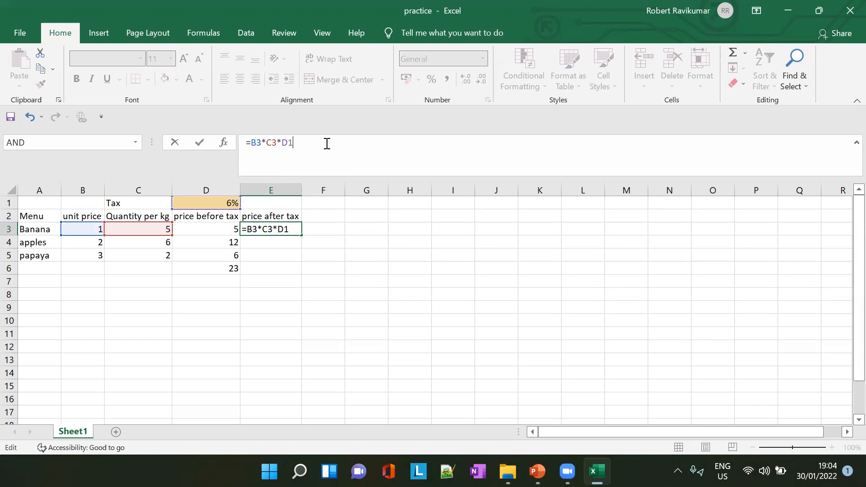
key("Tab")
left_click(290, 246)
- Add the price before tax to the E3 formula so it reads =B3*C3*D1+B3*C3
left_click(280, 224)
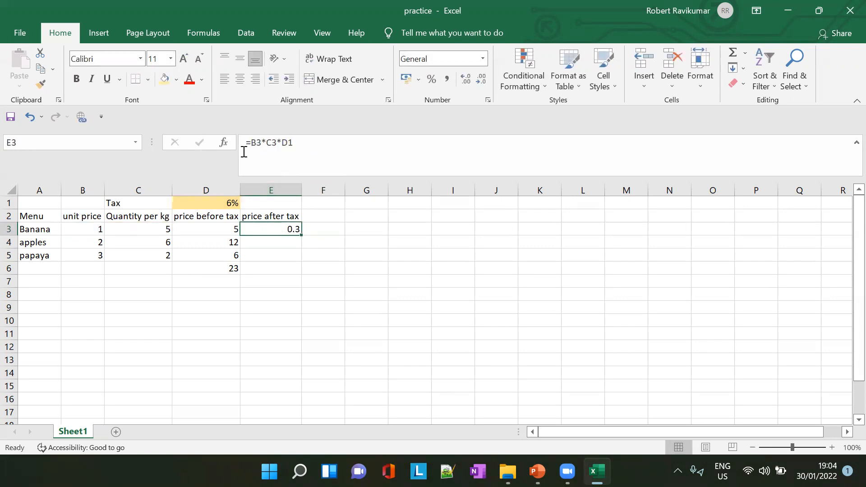
left_click(328, 138)
type("+B")
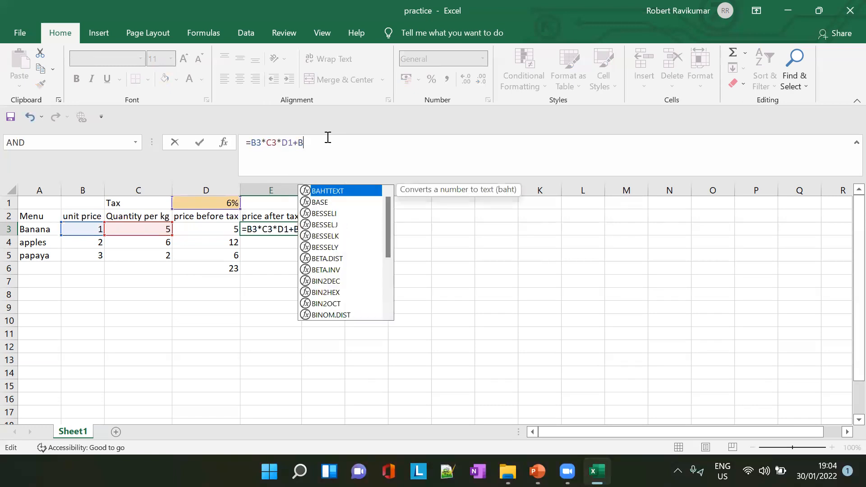
type("3*C3")
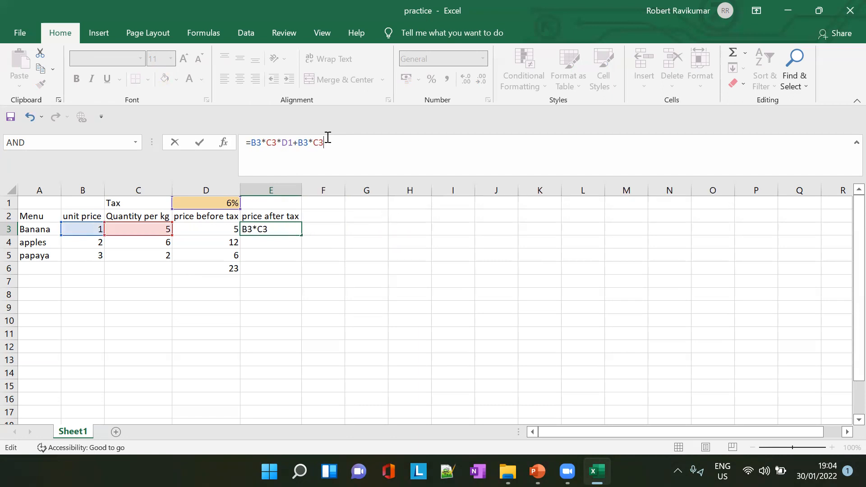
key("Tab")
- Enclose both parts of the E3 formula in parentheses so it reads =(B3*C3*D1)+(B3*C3)
left_click(287, 231)
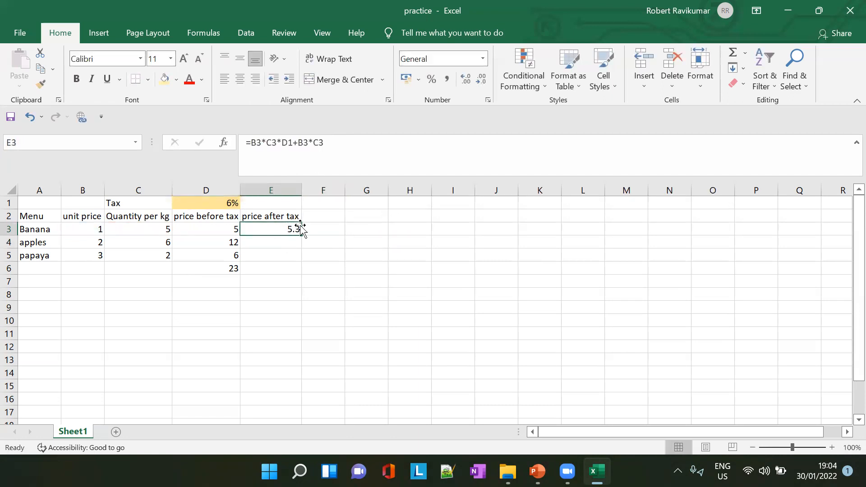
left_click(254, 140)
type("(")
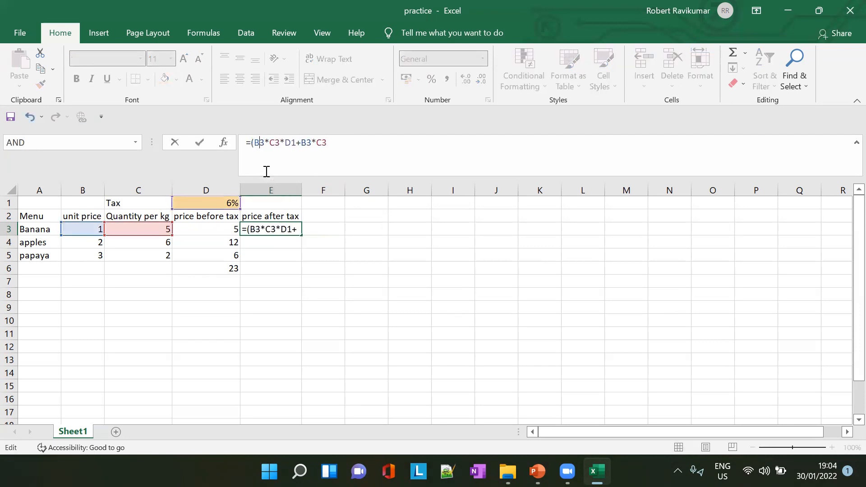
type(")")
type("(")
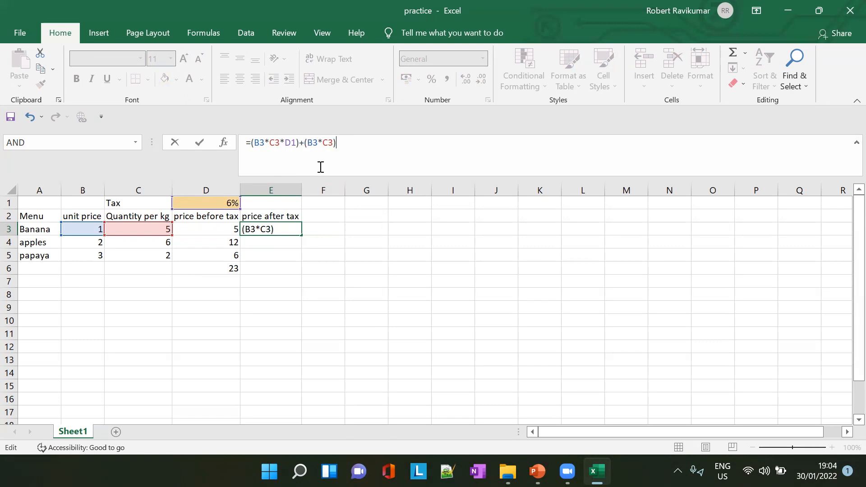
key("Tab")
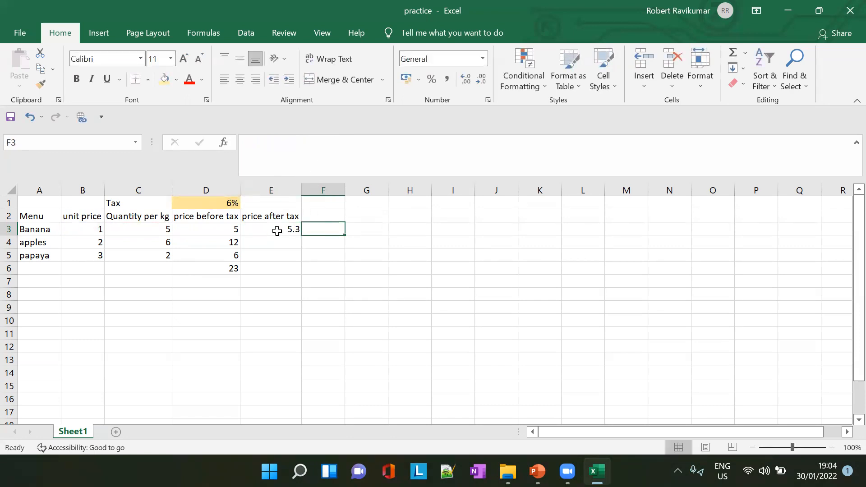
- Examine the price before tax formula in D3 and the tax and base price parts of the E3 formula
left_click(227, 232)
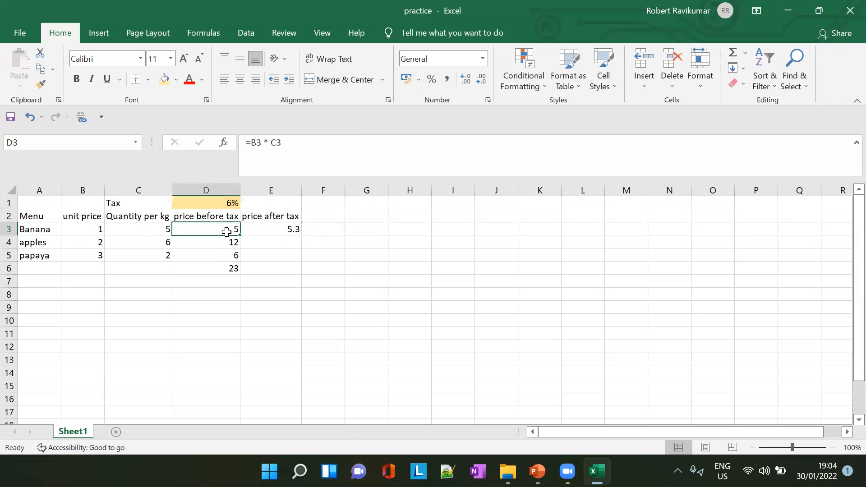
left_click(280, 228)
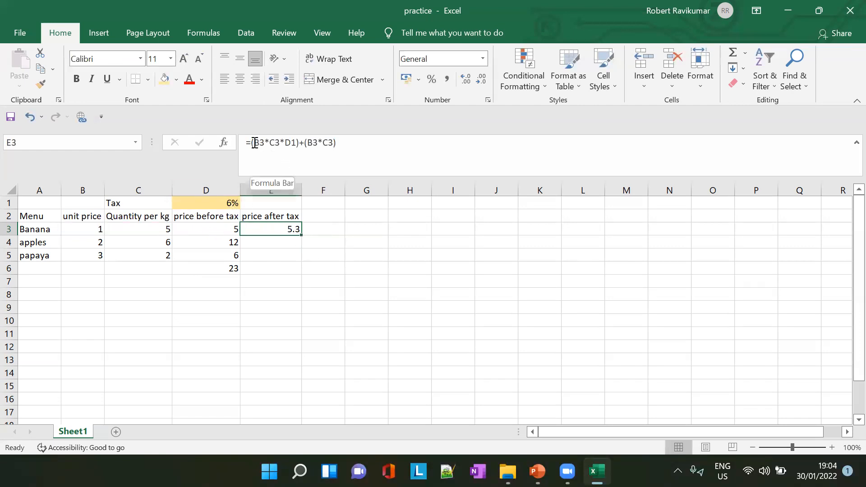
left_click_drag(255, 143, 290, 142)
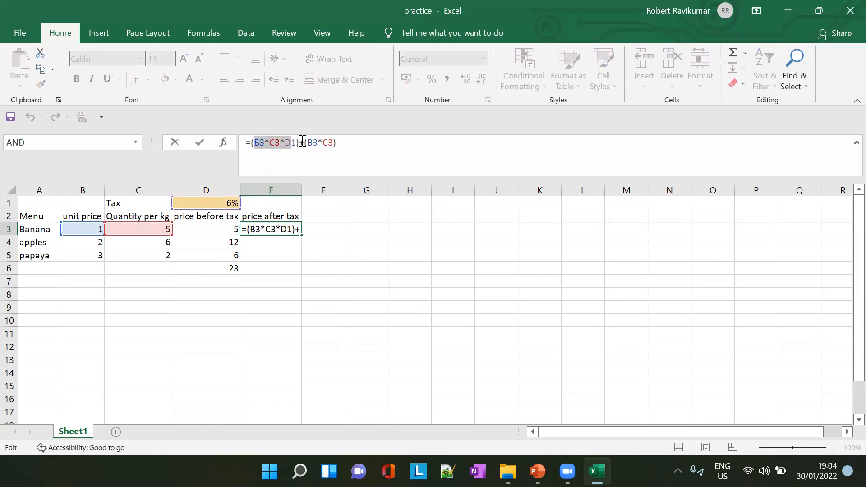
left_click_drag(304, 143, 394, 137)
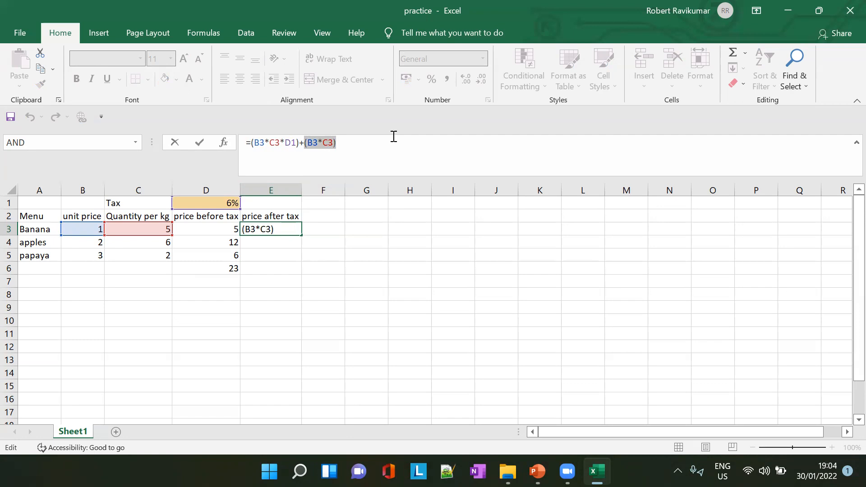
left_click(279, 232)
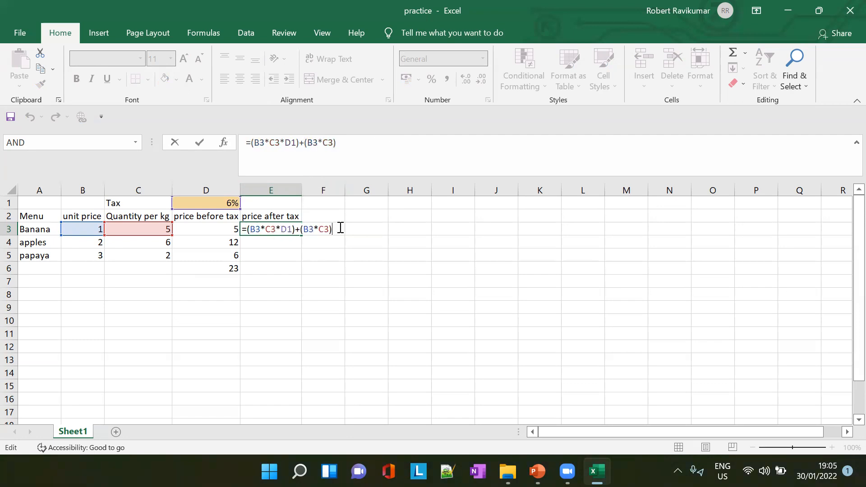
key("ctrl+Return")
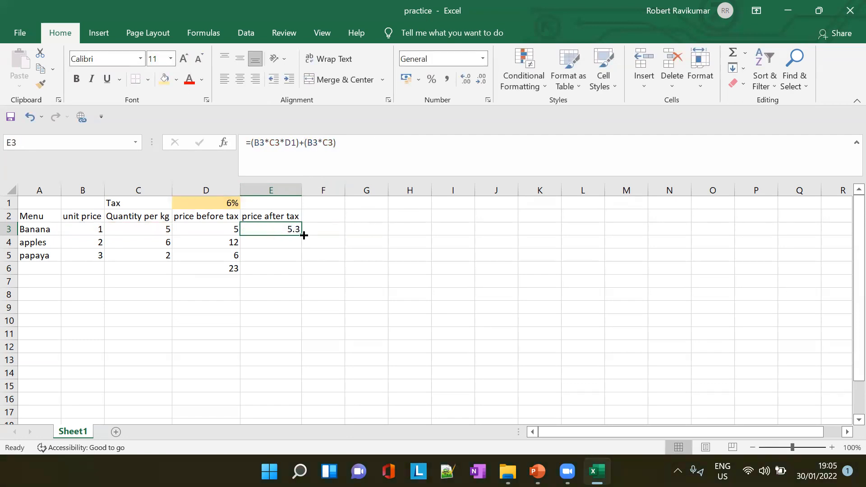
- Fill the E3 formula down to E5 and compare the copied formula in E4 with the original
left_click_drag(303, 235, 302, 259)
left_click(289, 243)
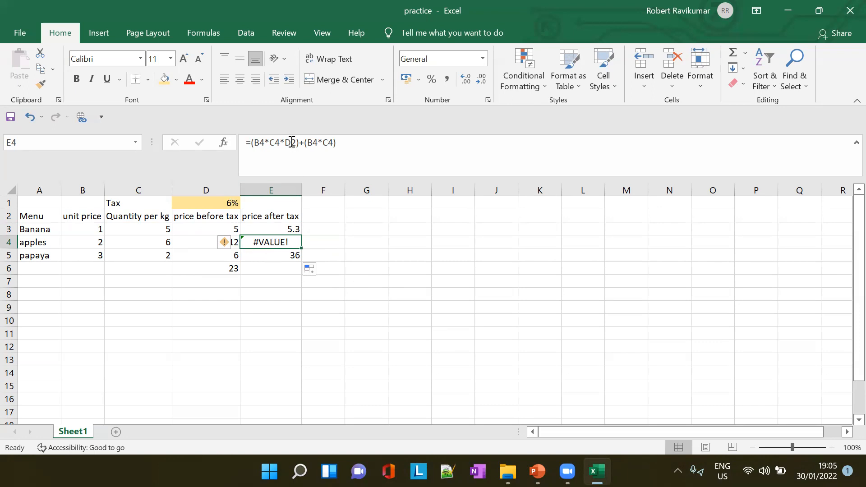
left_click(282, 227)
left_click(272, 244)
- Try replacing the D2 reference in the E4 formula with D1, and restore it to D2
left_click(290, 145)
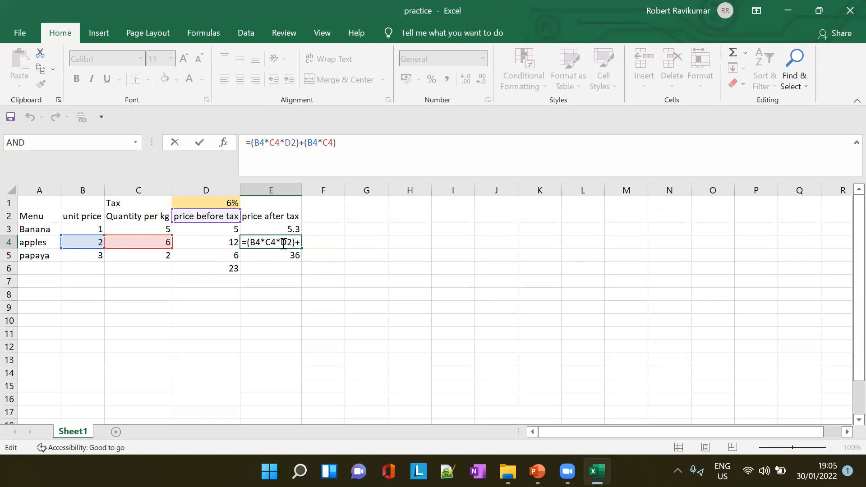
left_click(295, 142)
key("BackSpace")
type("1")
key("BackSpace")
type("2")
key("Tab")
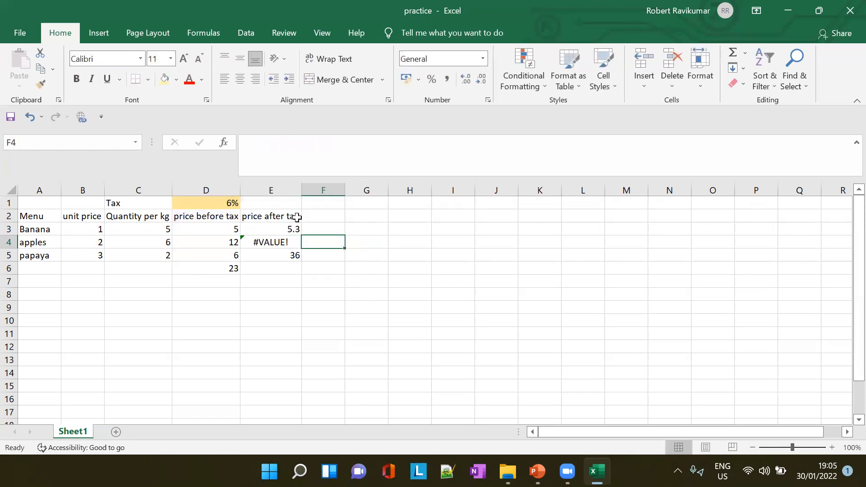
- Point the E4 formula at the tax rate cell so it reads =(B4*C4*D1)+(B4*C4)
left_click(273, 243)
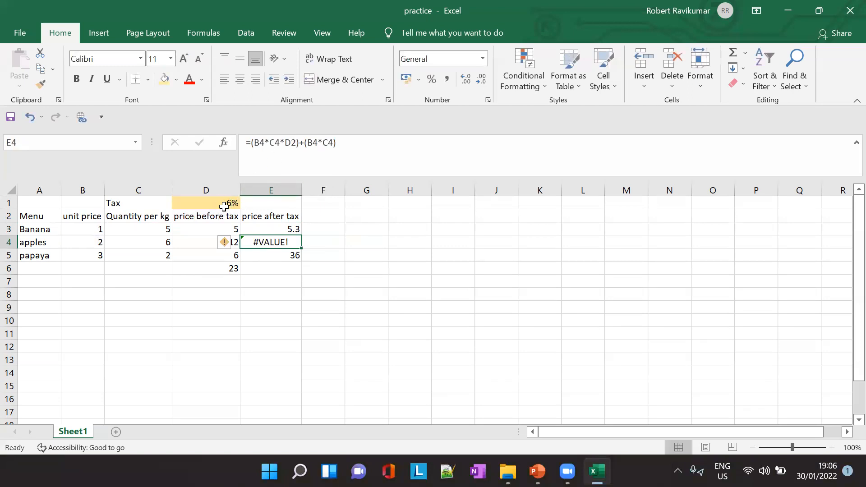
left_click(297, 143)
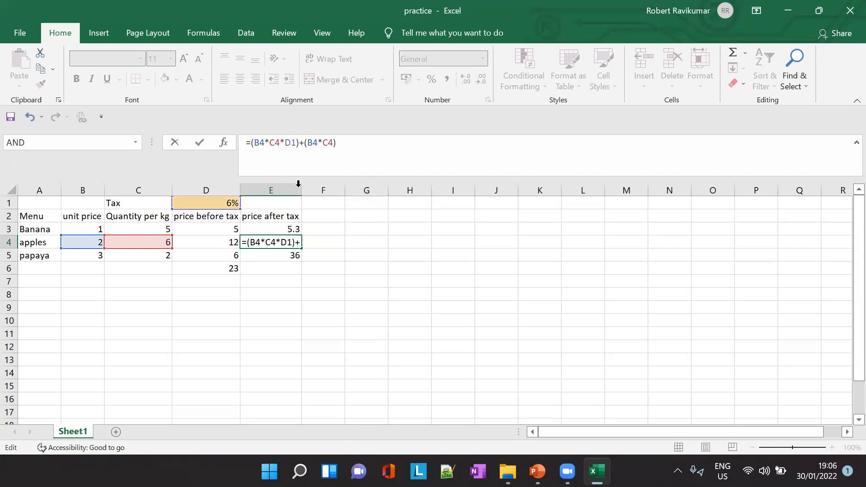
key("Tab")
- Change the D3 reference in the E5 formula to D1 so it reads =(B5*C5*D1)+(B5*C5)
left_click(276, 255)
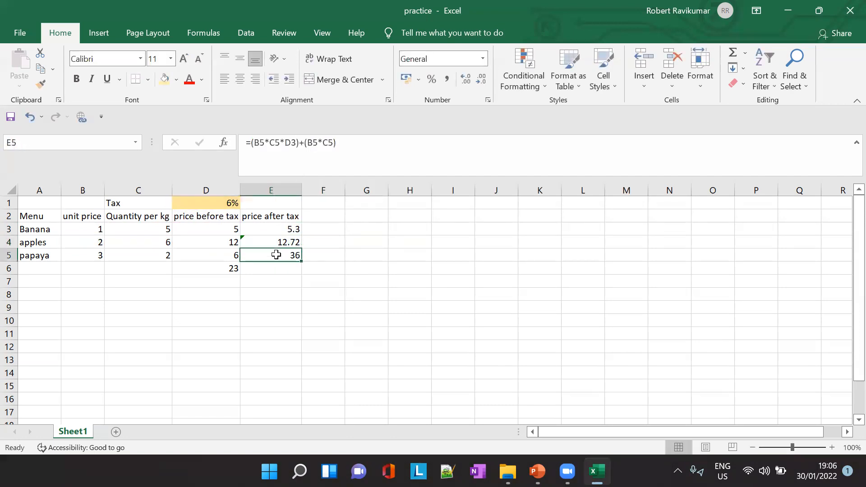
double_click(293, 142)
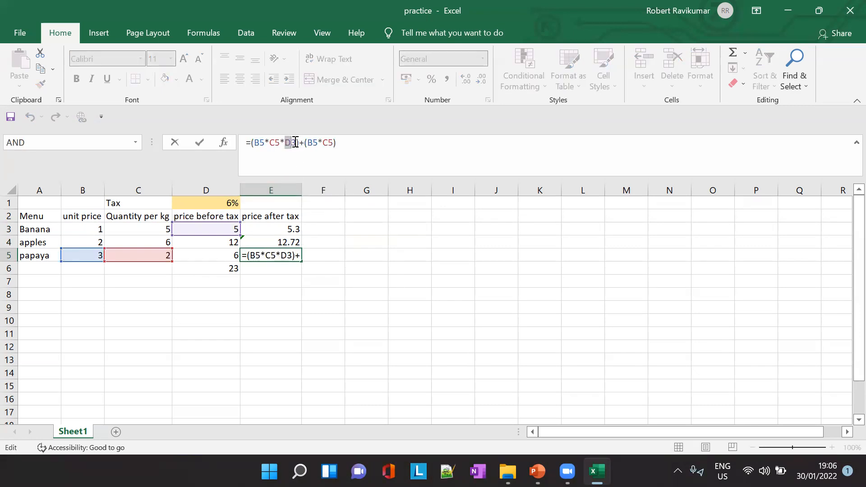
left_click(292, 142)
key("Delete")
type("1")
left_click(329, 242)
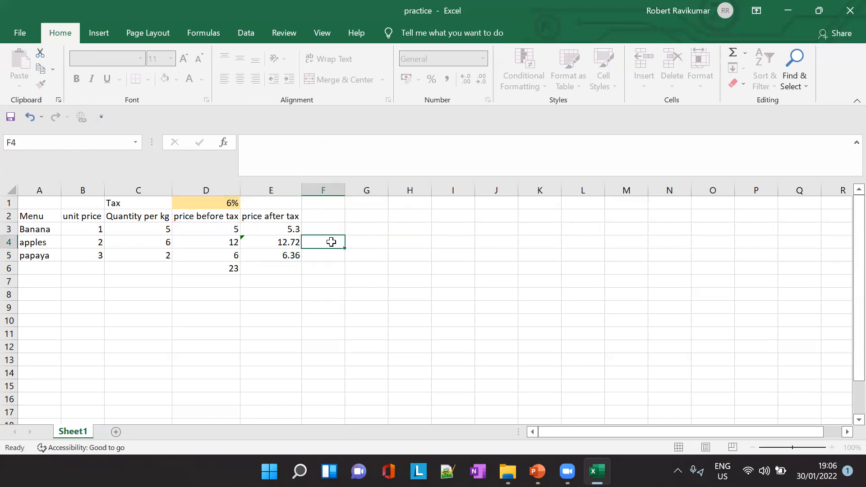
- Clear the price after tax formulas for apples and papaya in E4:E5
left_click(292, 229)
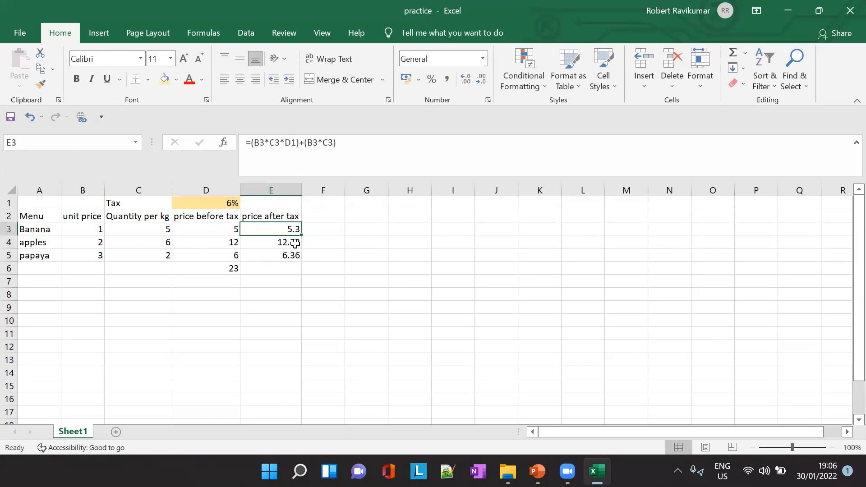
left_click_drag(294, 243, 293, 257)
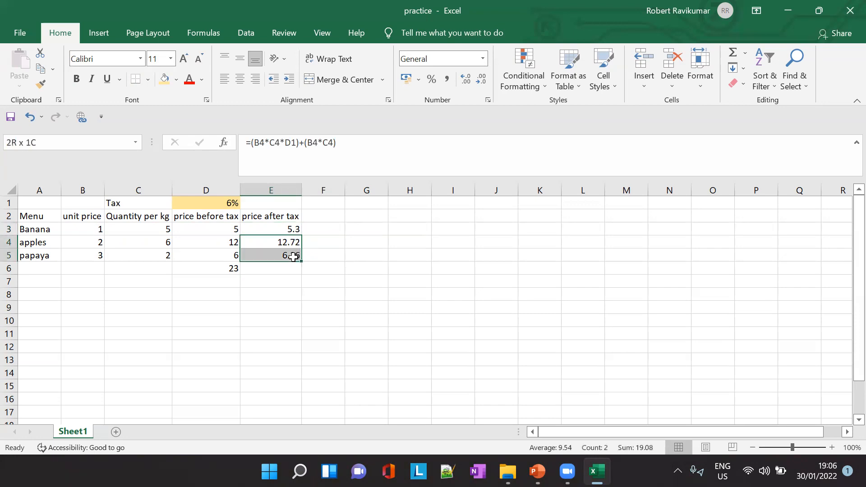
key("Delete")
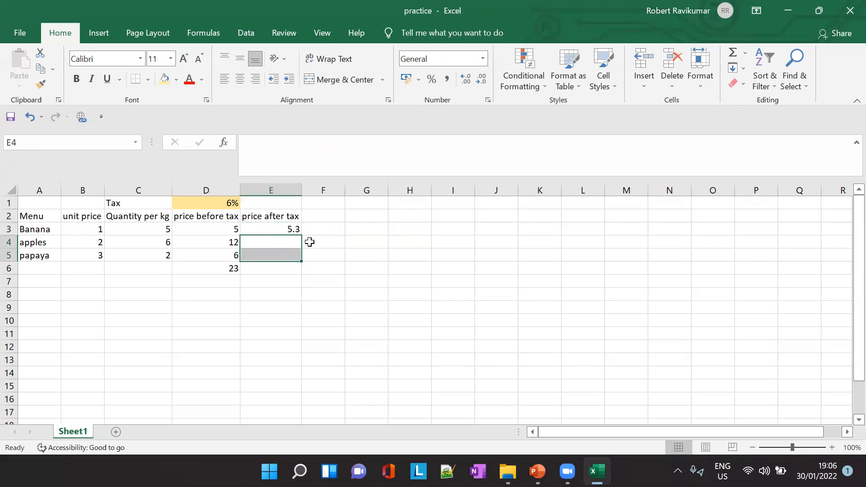
- Fill the E3 formula down to E5 again to inspect the copied references, and clear E4:E5
left_click(289, 229)
left_click_drag(305, 235, 302, 262)
left_click(285, 241)
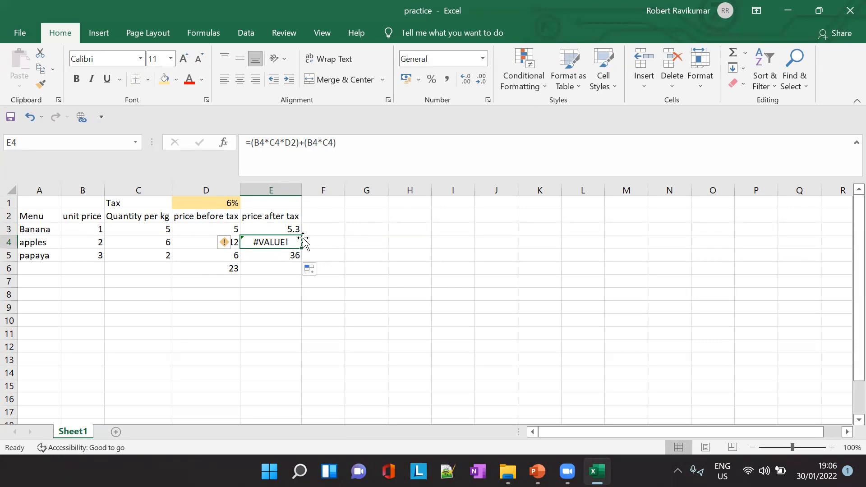
left_click(293, 256)
left_click_drag(290, 243, 293, 255)
key("Delete")
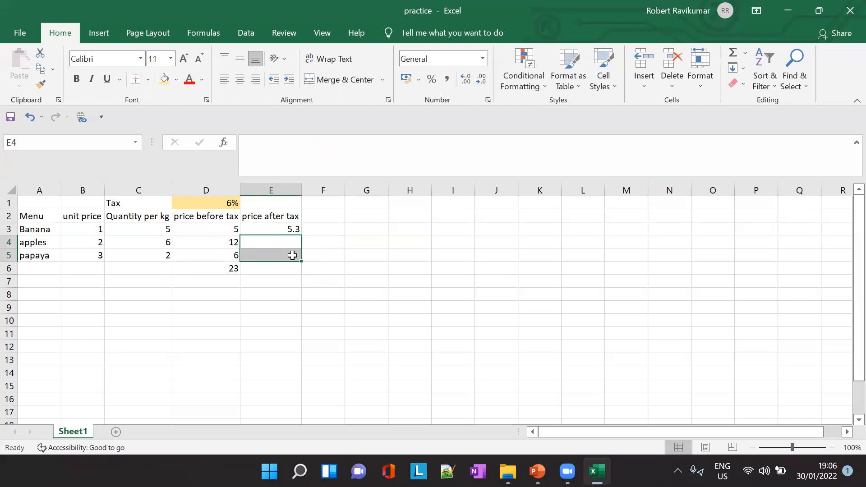
- Make the tax rate reference in the E3 formula absolute so it reads =(B3*C3*$D$1)+(B3*C3)
left_click(292, 230)
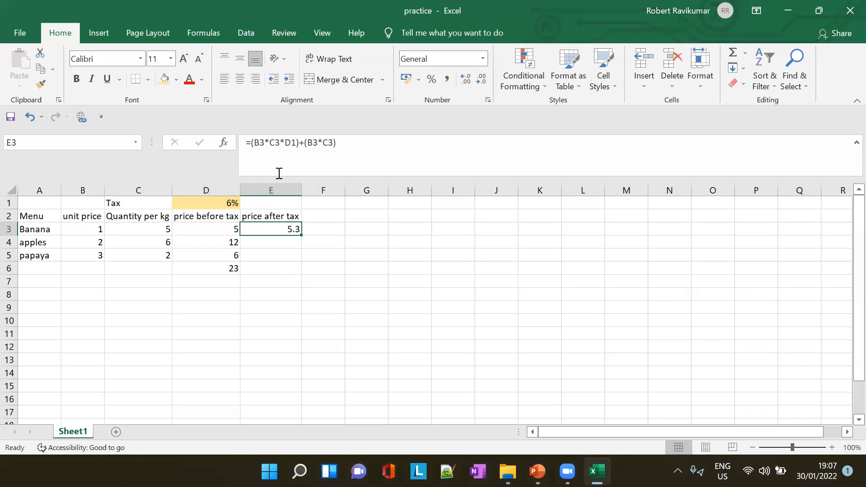
left_click(283, 142)
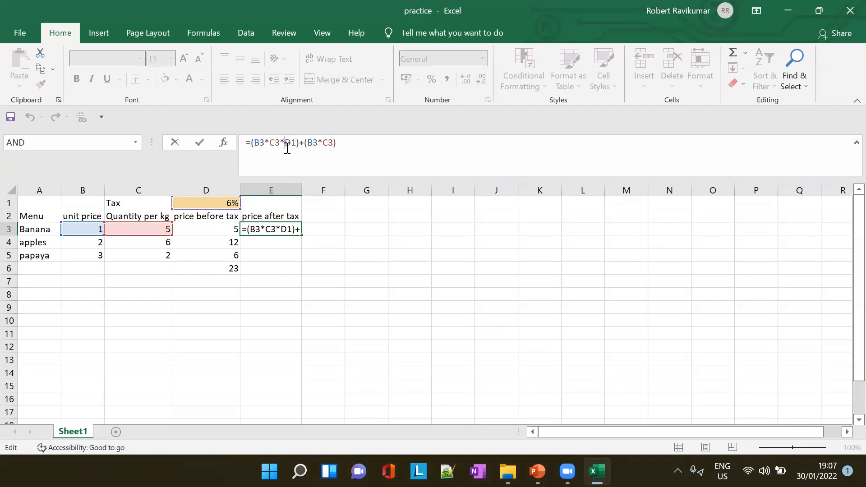
type("$D$")
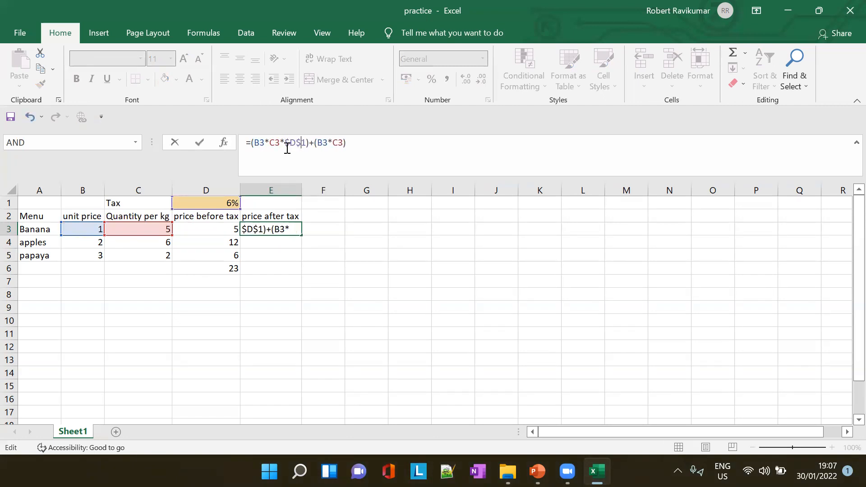
key("Tab")
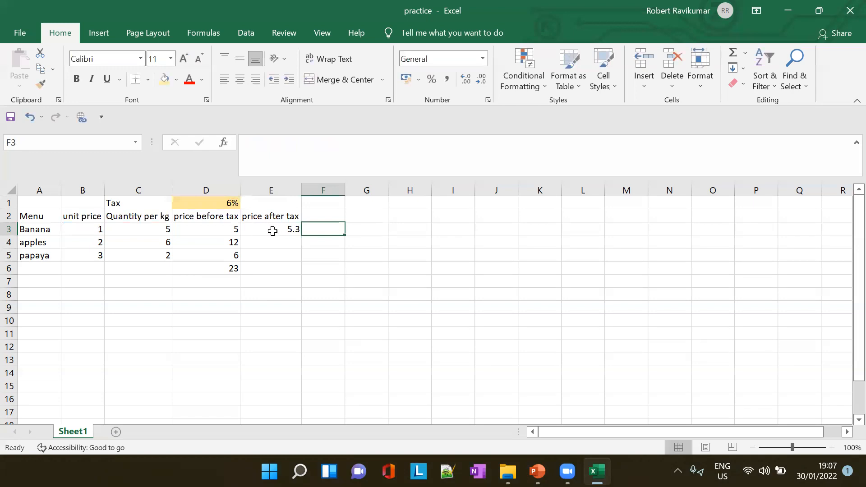
left_click(273, 228)
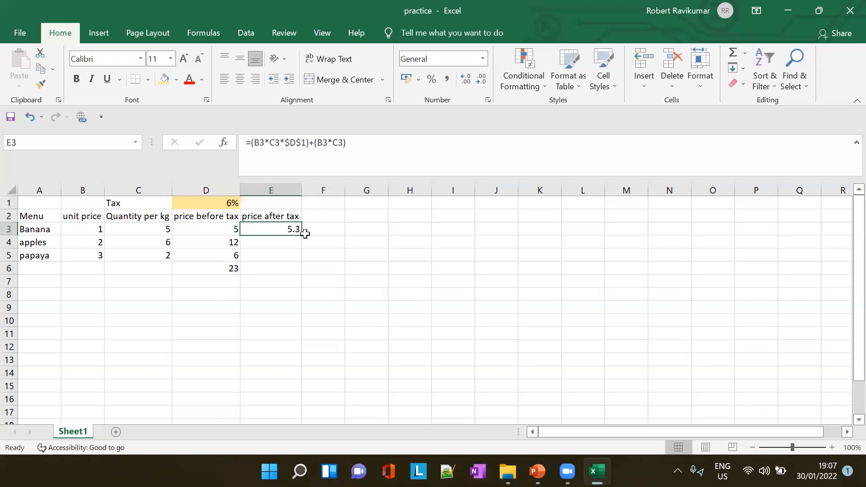
- Fill the E3 formula with the absolute $D$1 reference down to E5 and inspect the copied formulas in E4 and E5
left_click_drag(301, 235, 324, 254)
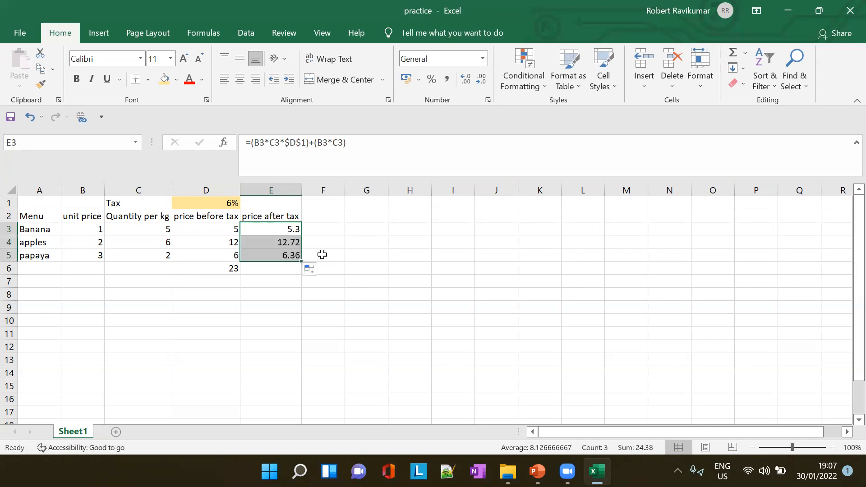
left_click(323, 253)
left_click(291, 242)
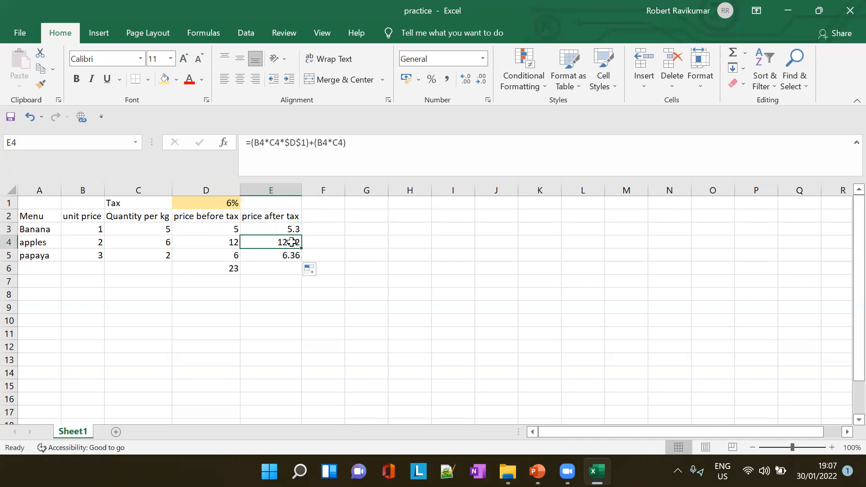
left_click(290, 145)
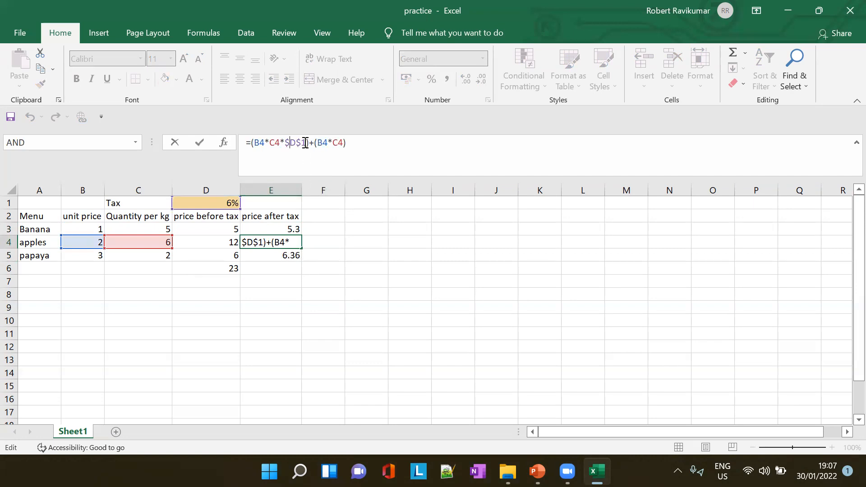
left_click(282, 255)
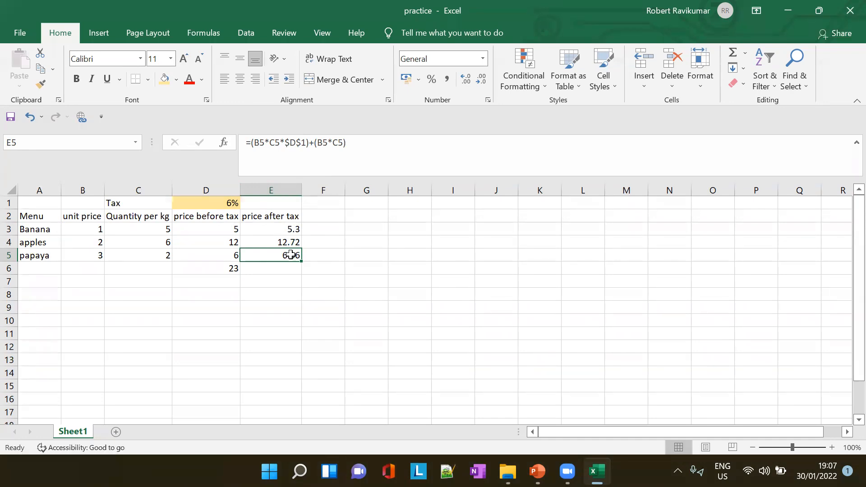
- Clear the copied price after tax formulas for apples and papaya in E4:E5
left_click(295, 240)
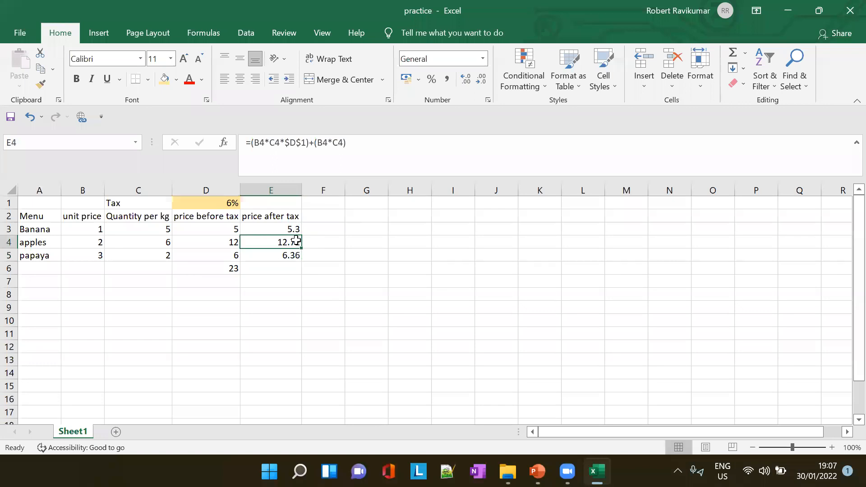
left_click_drag(295, 241, 293, 255)
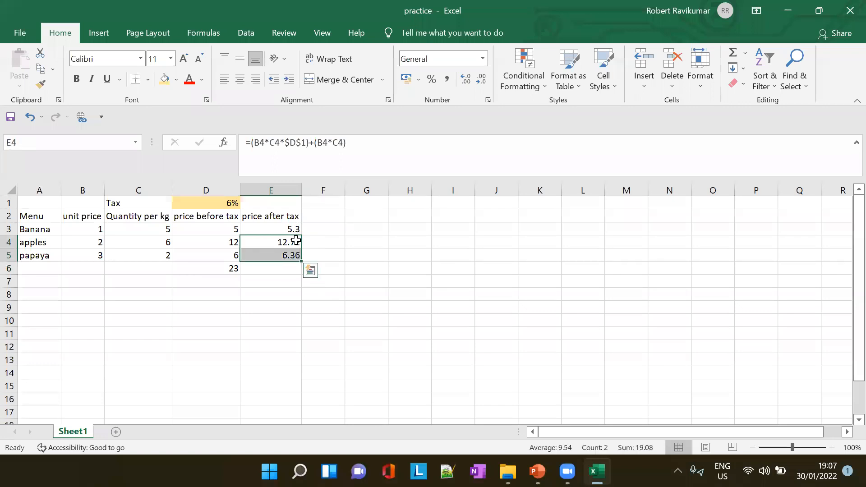
key("Delete")
left_click(294, 230)
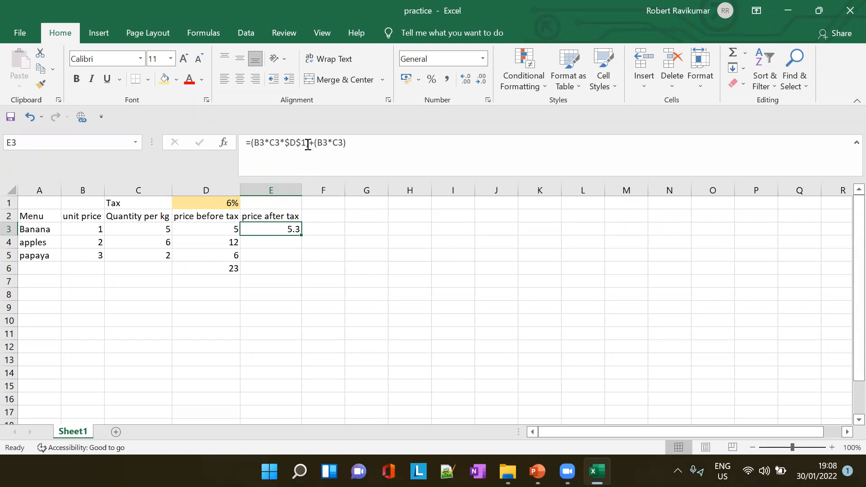
left_click(291, 142)
key("BackSpace")
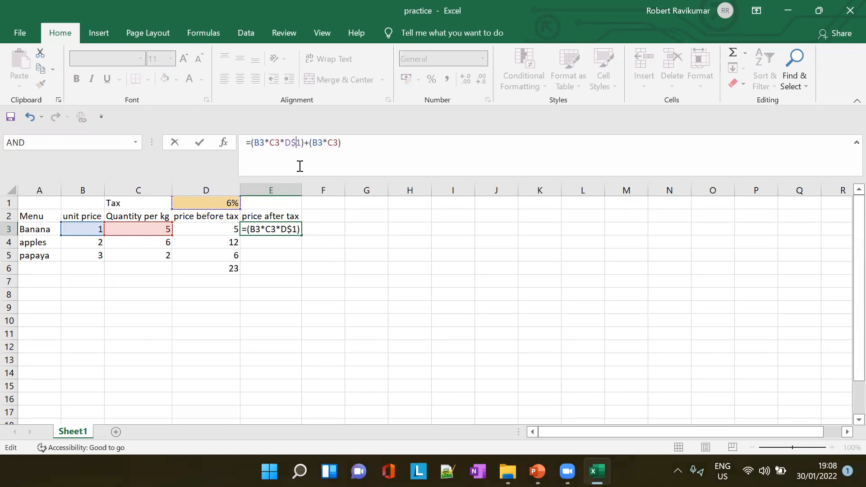
key("BackSpace")
key("Tab")
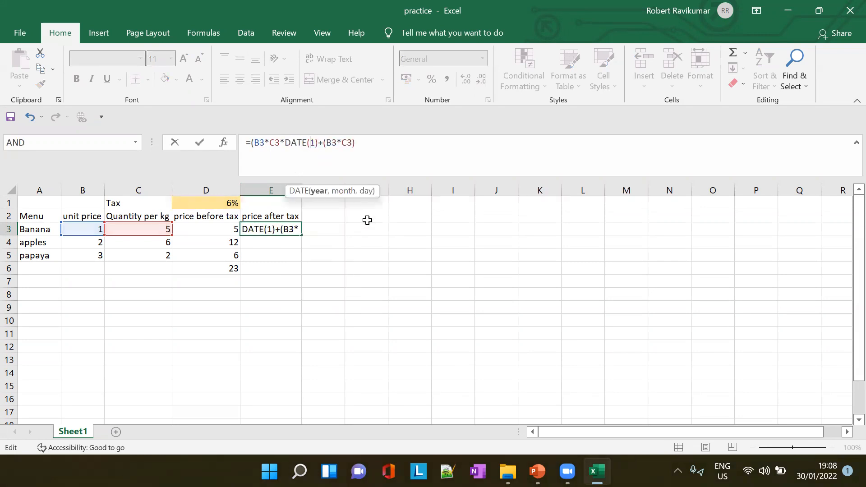
key("ctrl+z")
key("Escape")
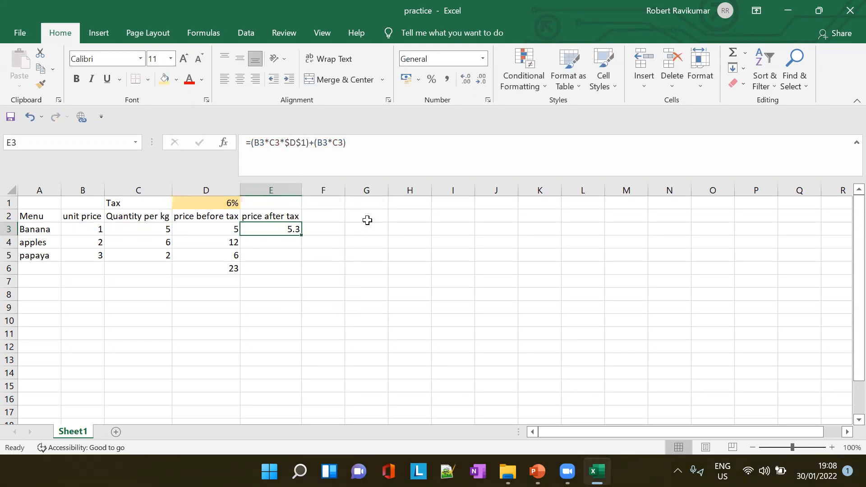
left_click(290, 142)
key("BackSpace")
- Rewrite the tax rate reference in the E3 formula as plain D1 and make it absolute again as $D$1
key("BackSpace")
key("Tab")
key("Escape")
left_click(302, 147)
key("Left")
key("Left")
key("BackSpace")
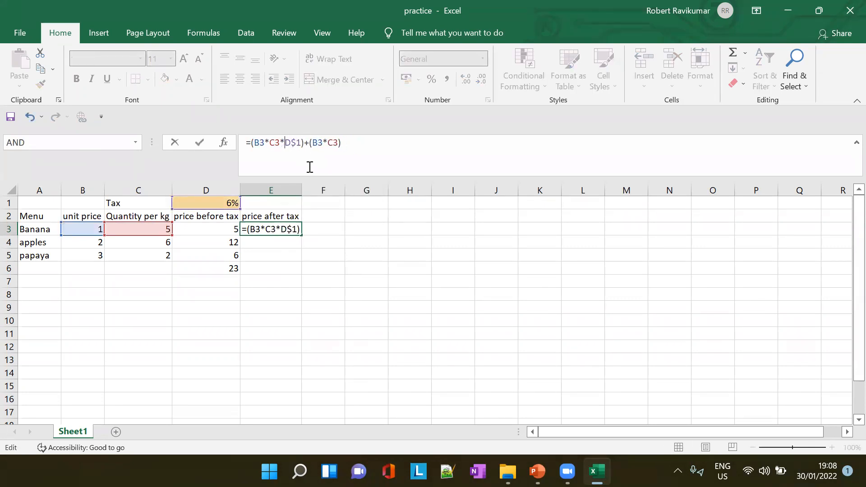
key("BackSpace")
key("Delete")
left_click(352, 147)
left_click(291, 143)
type("1")
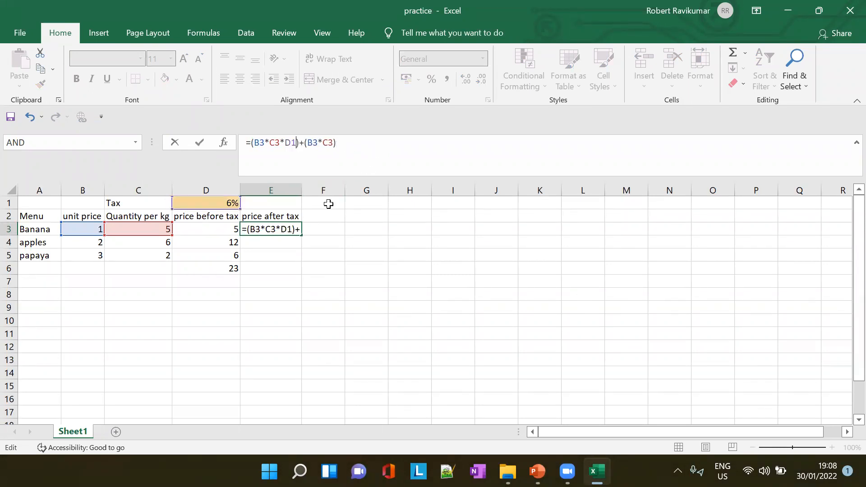
key("F4")
key("ctrl+Return")
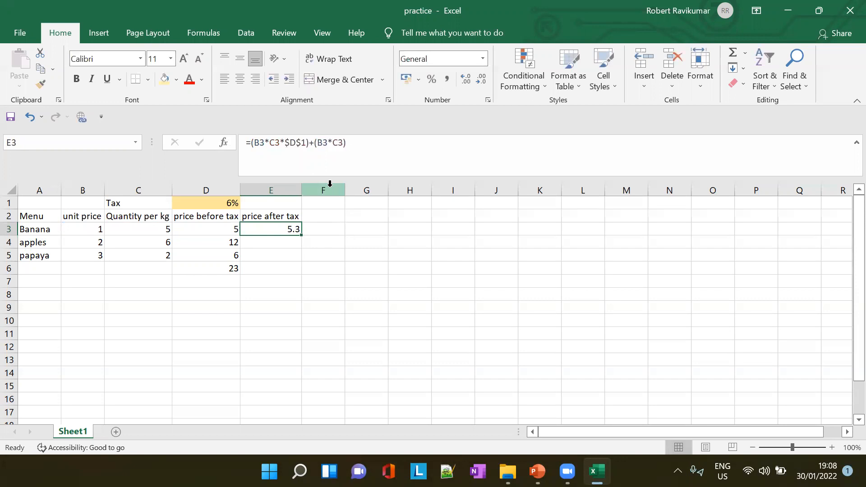
- Change the tax rate reference in E3 to relative so the formula reads =(B3*C3*D1)+(B3*C3)
left_click(289, 142)
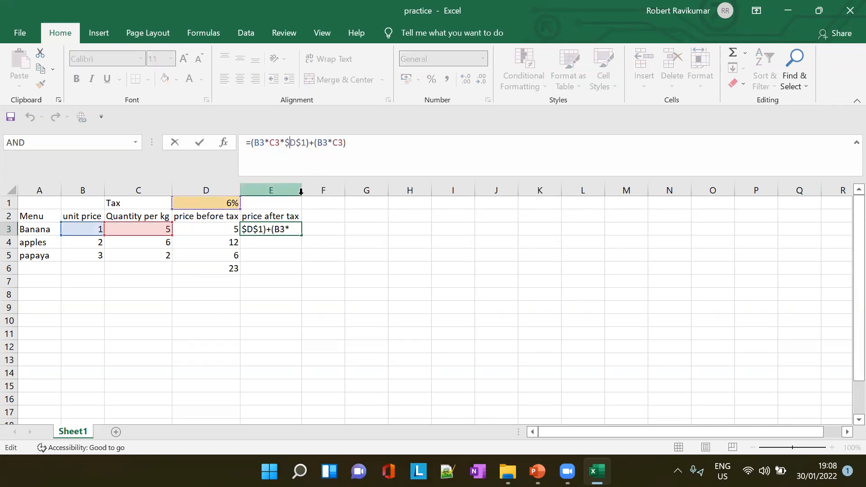
key("BackSpace")
key("BackSpace")
key("BackSpace")
key("BackSpace")
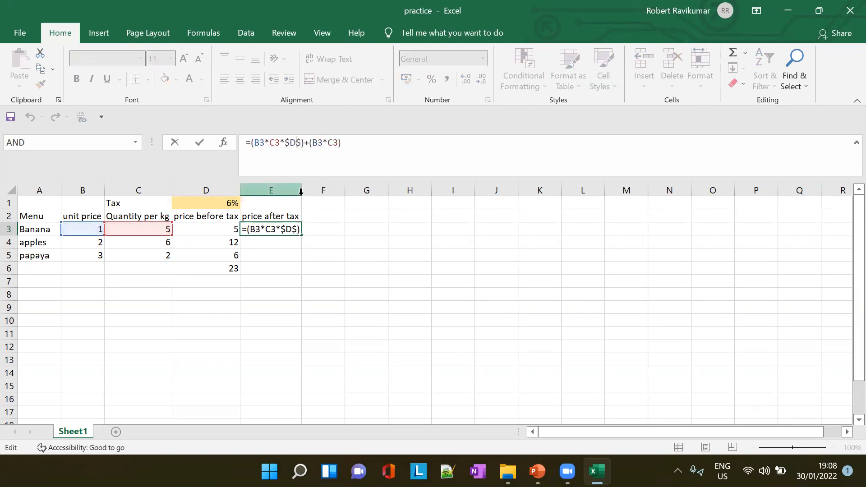
type("D1")
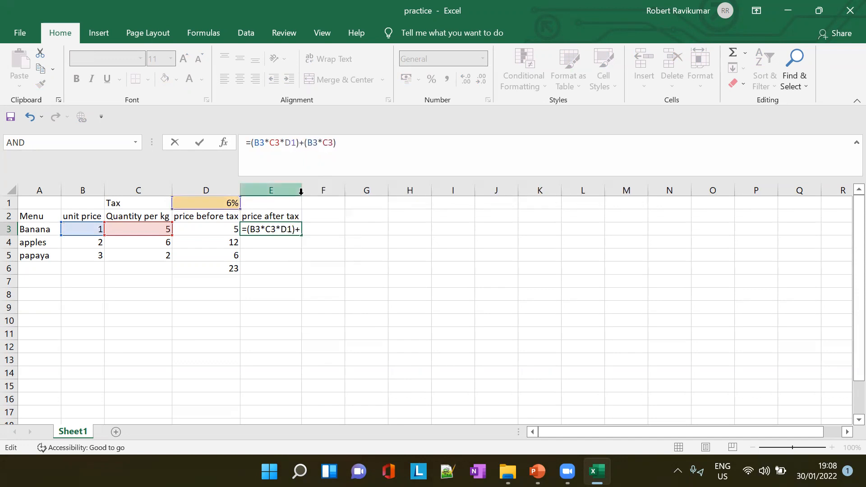
key("Tab")
- Fill the relative-reference formula from E3 down to E5 and inspect the copied references in E4 and E5
left_click(289, 230)
left_click_drag(302, 236, 302, 261)
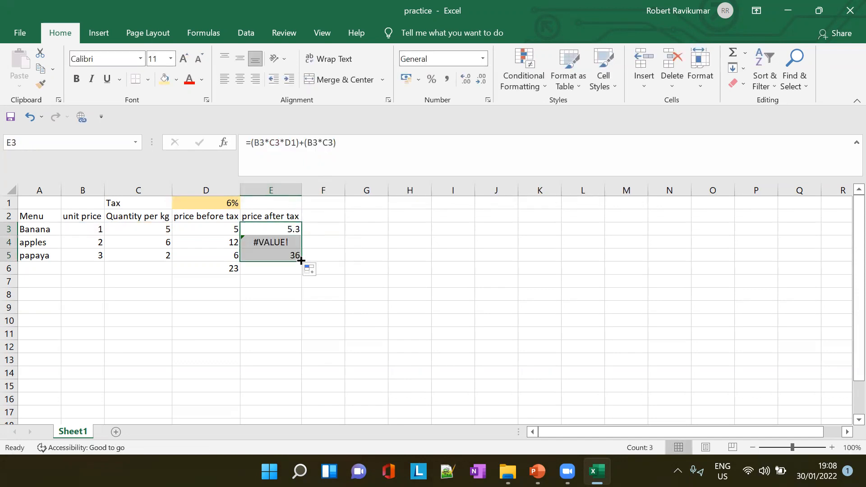
left_click(273, 242)
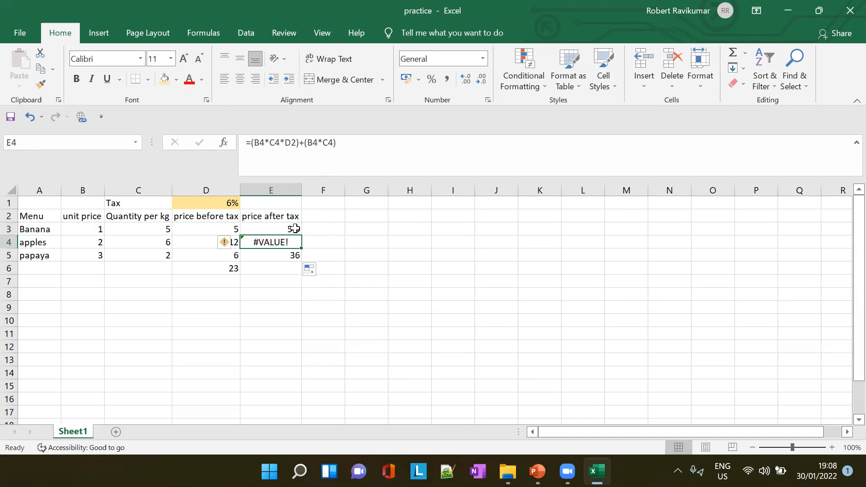
left_click(296, 256)
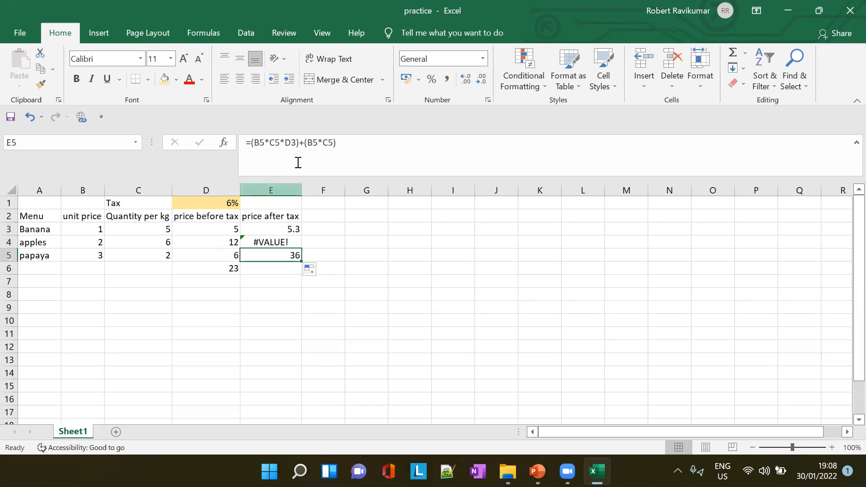
- Add dollar signs to the tax rate reference in E3 so the formula reads =(B3*C3*$D$1)+(B3*C3)
left_click(290, 229)
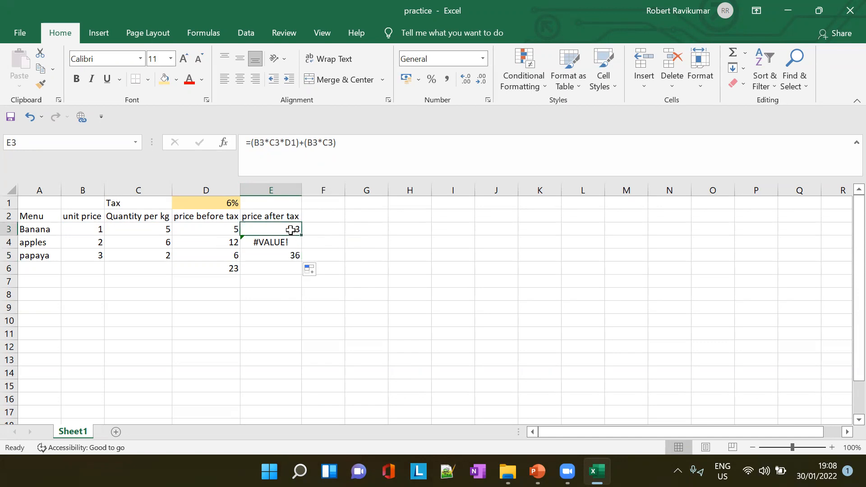
left_click(285, 143)
type("$")
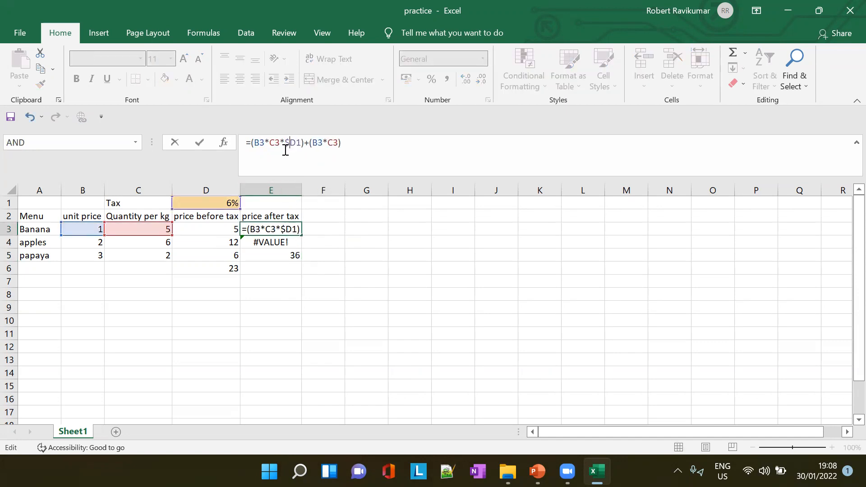
type("$")
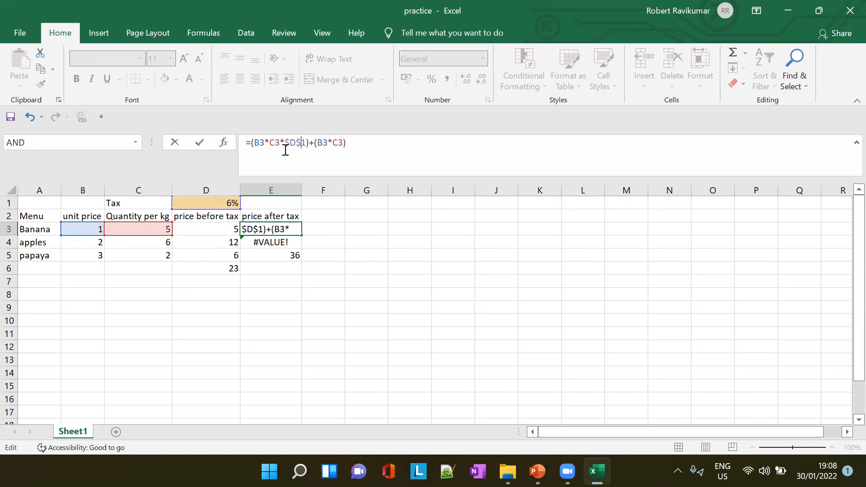
left_click(345, 232)
- Clear the faulty formulas in E4:E5 and fill the absolute-reference formula from E3 down to E5
left_click(284, 244)
left_click_drag(285, 245, 284, 256)
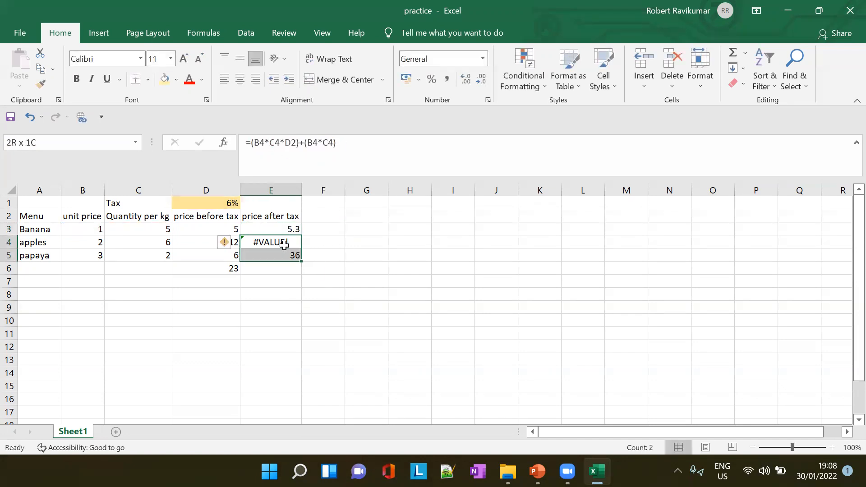
key("Delete")
left_click(298, 232)
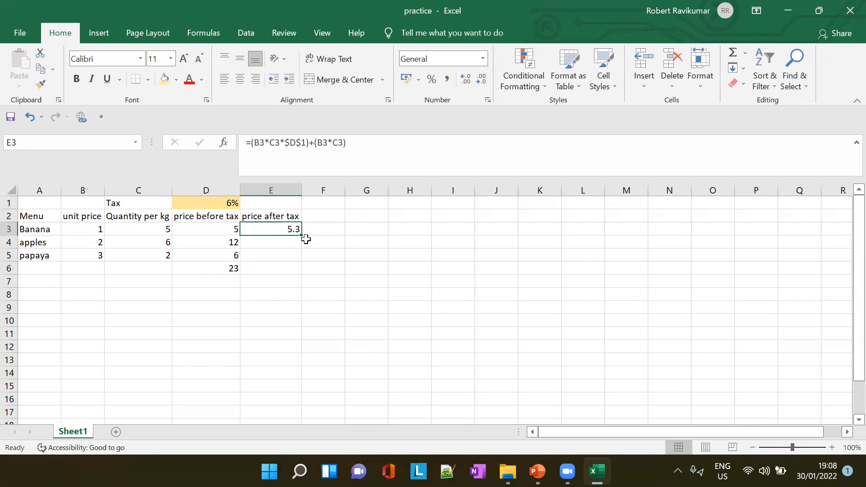
left_click_drag(302, 235, 303, 261)
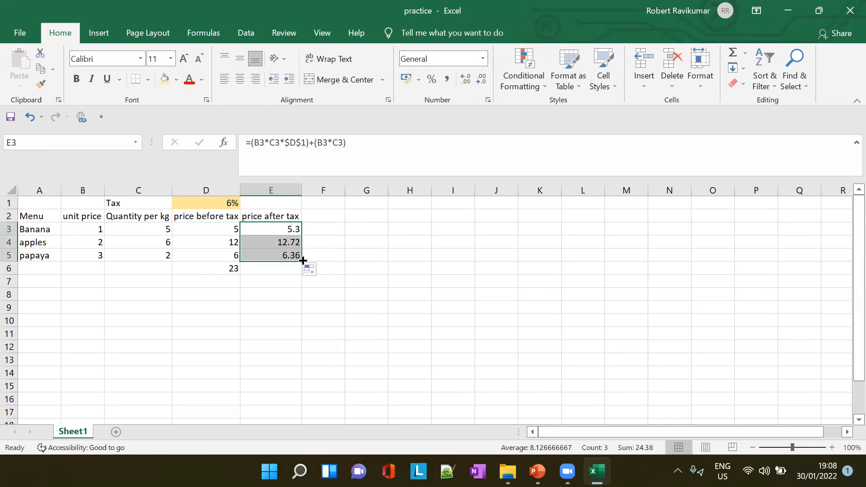
left_click(279, 282)
left_click(287, 268)
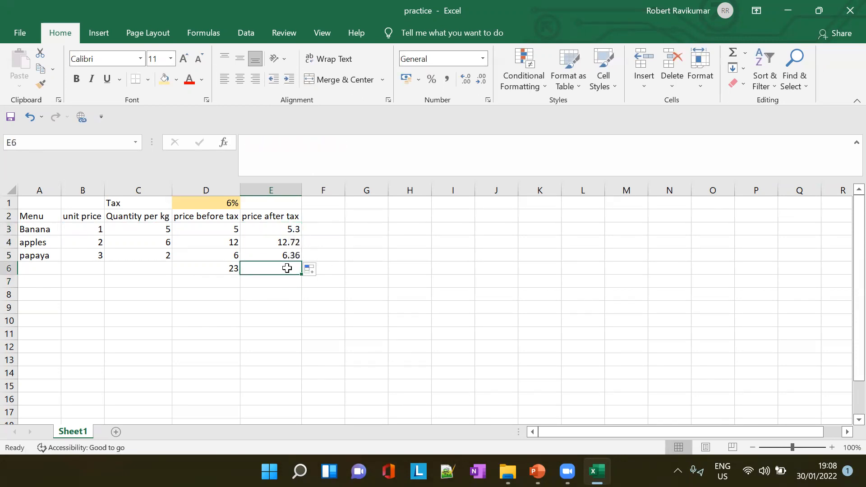
type("=Sum")
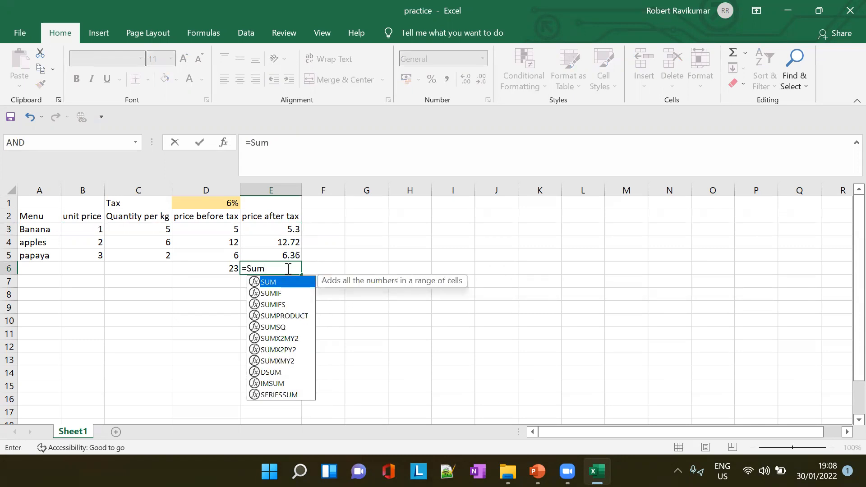
key("Tab")
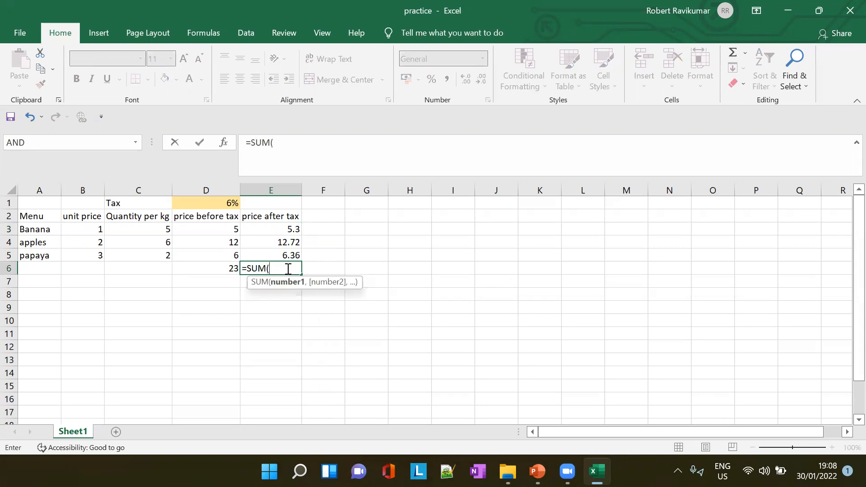
left_click_drag(287, 230, 286, 253)
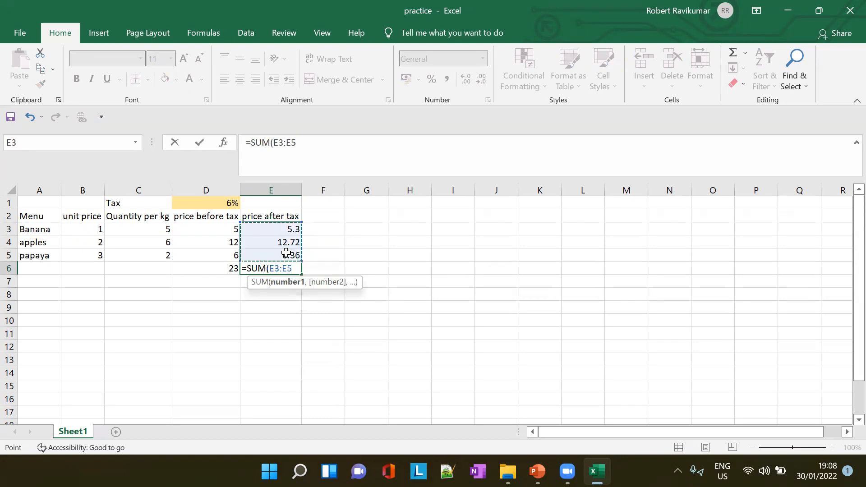
key("Escape")
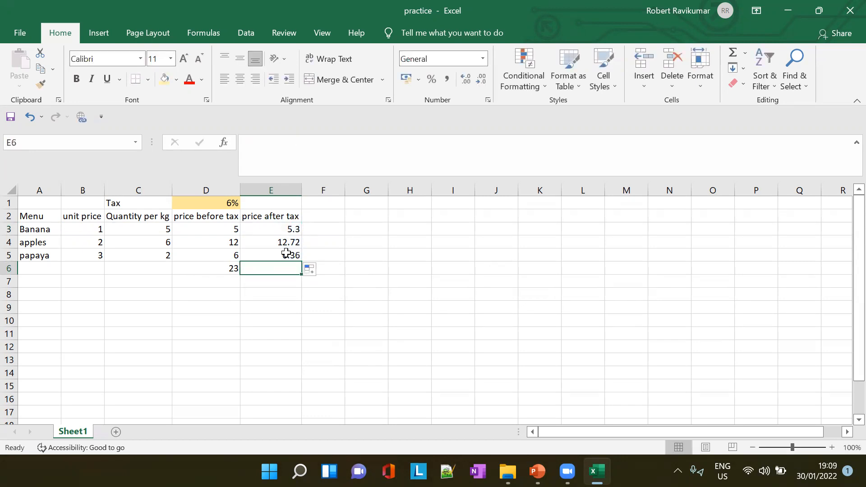
- Total the price after tax column in E6 with the formula =SUM(E3:E5)
left_click(267, 161)
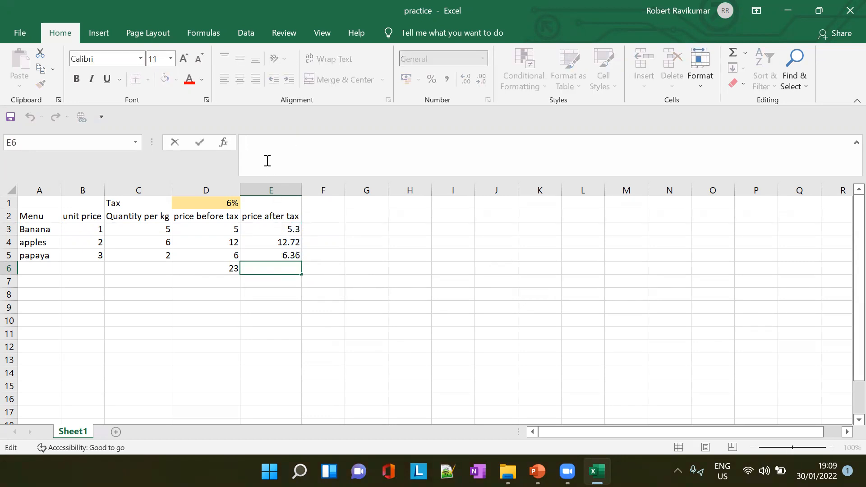
type("=SUM")
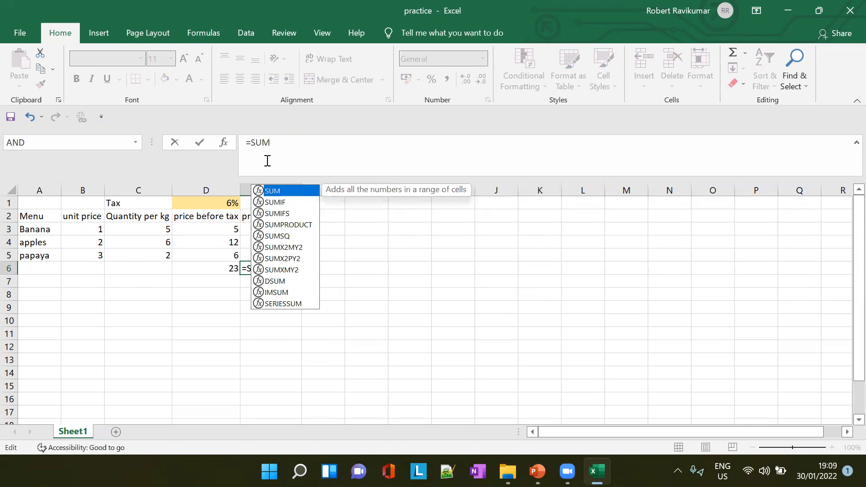
type("(")
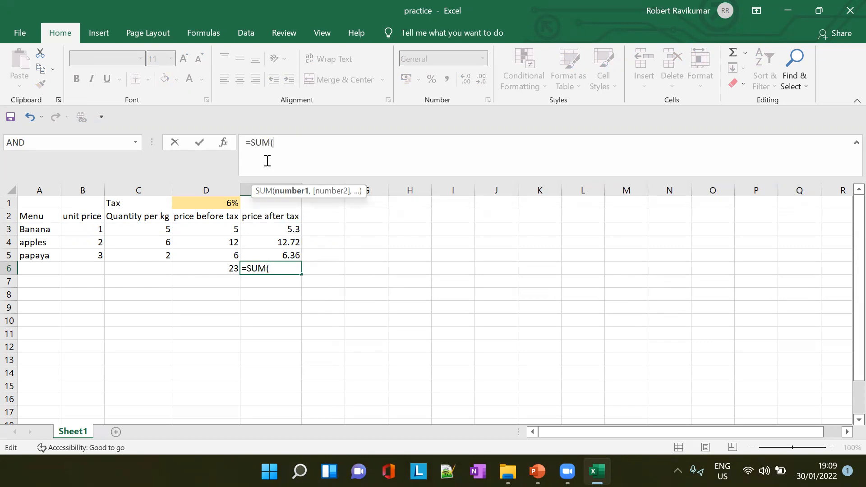
type("E")
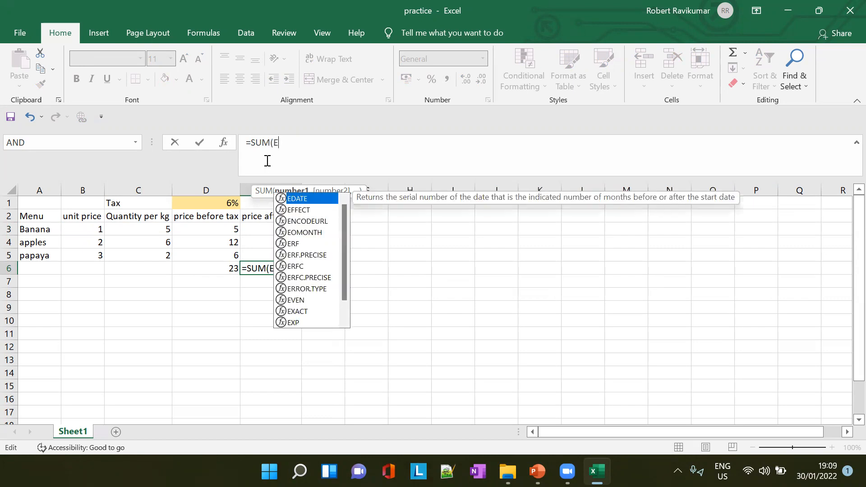
type("3:")
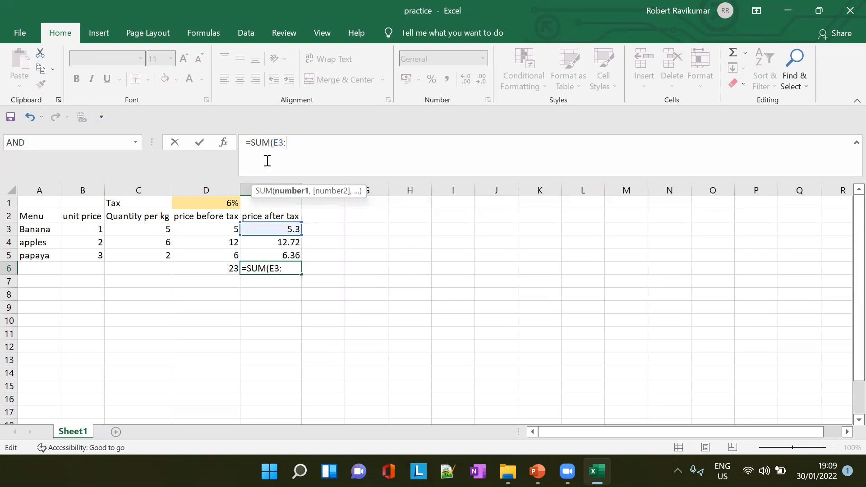
type("E5")
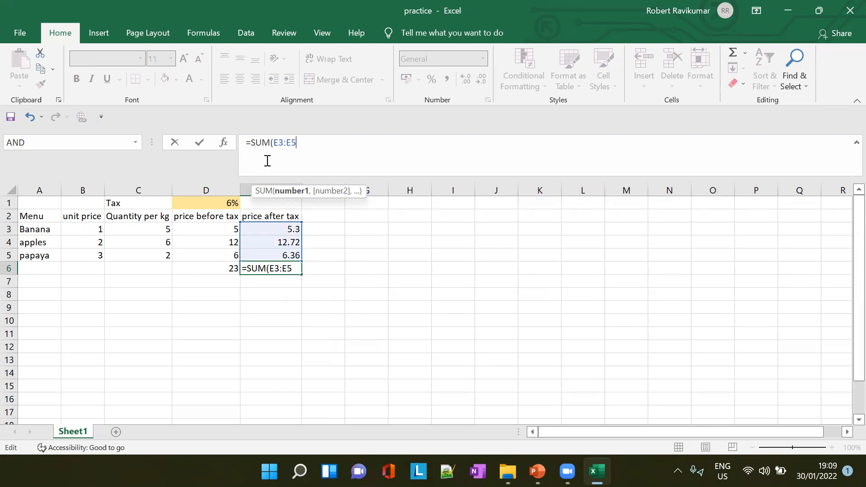
key("Tab")
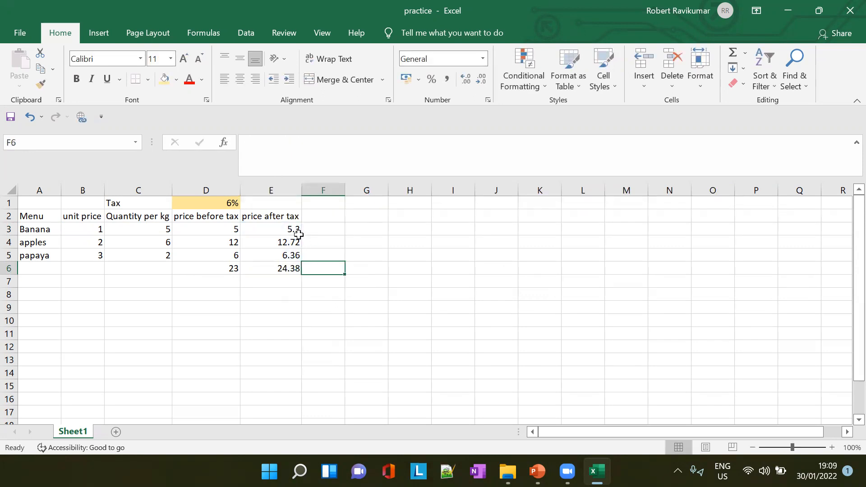
- Review the formula in E3 and PowerPoint slide 11 on copying absolute references, and return to the Excel worksheet
left_click(295, 230)
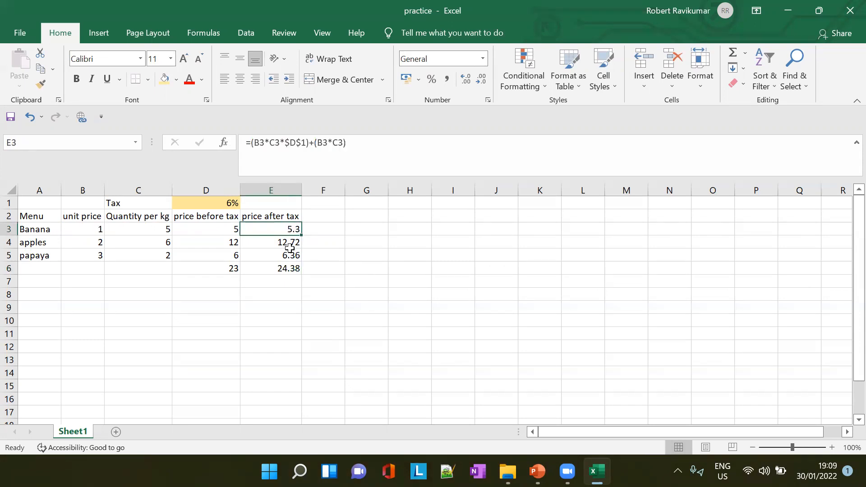
left_click(330, 62)
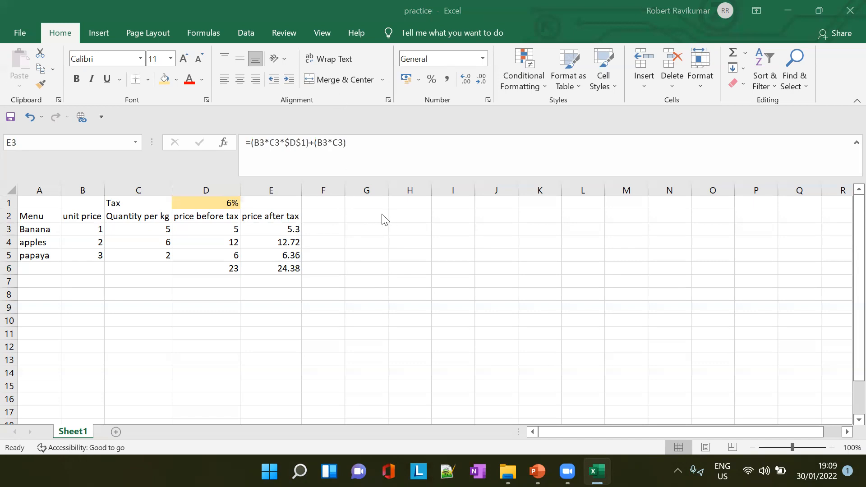
left_click(537, 472)
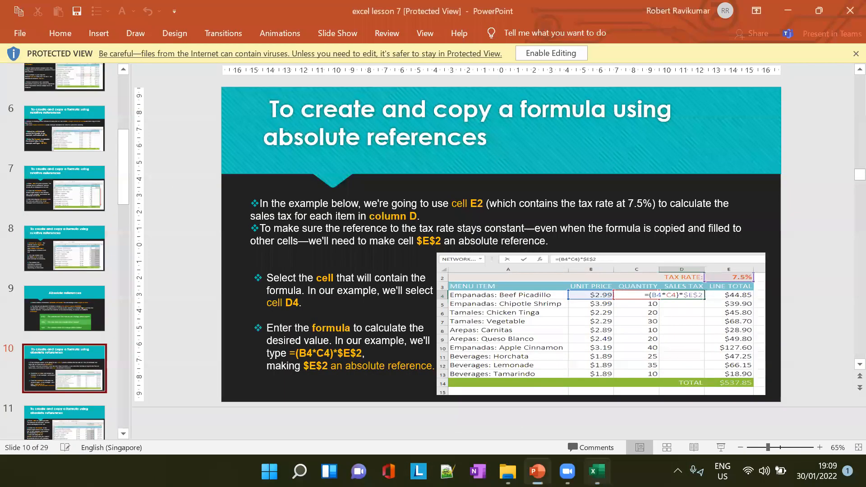
scroll(79, 361, "down", 2)
left_click(81, 360)
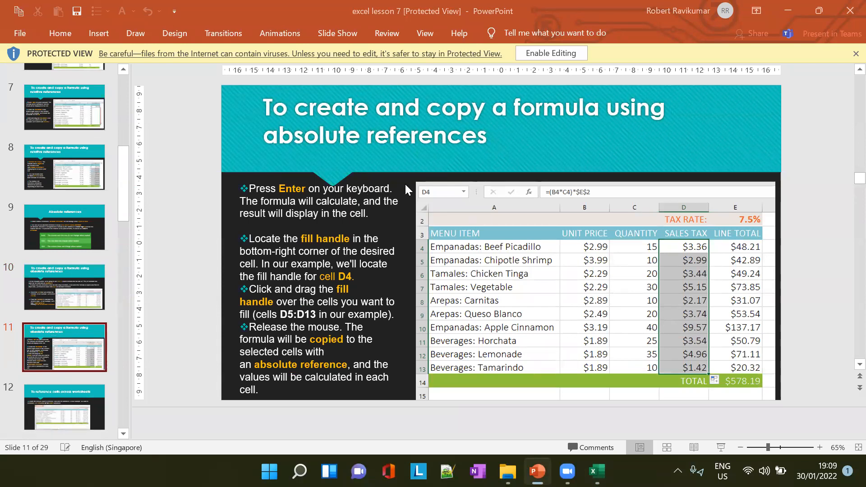
key("alt+Tab")
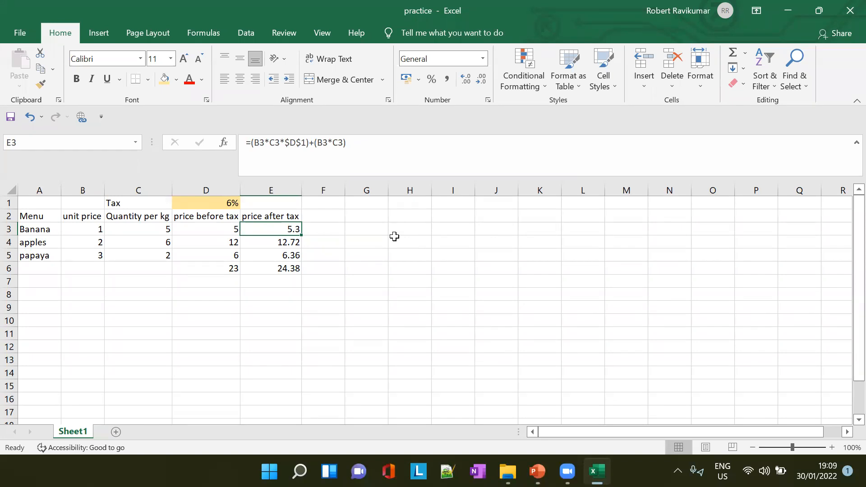
- Enter the relative-reference formula =G2+F2 in cell H3
left_click(408, 218)
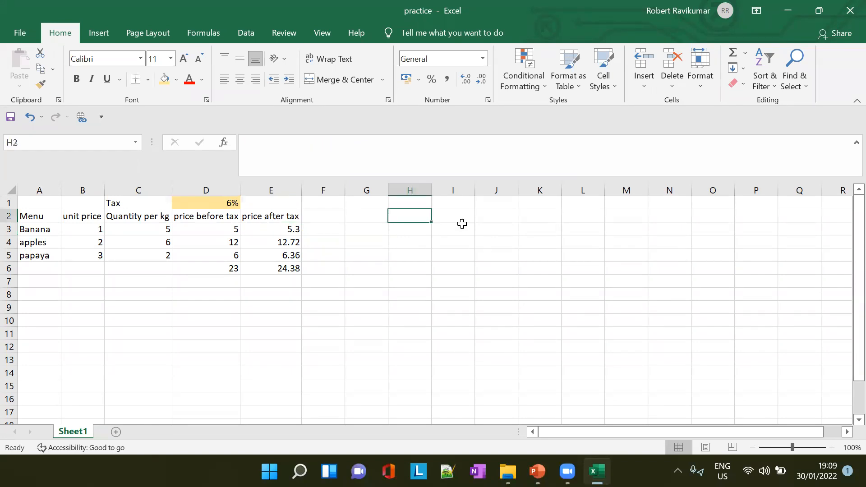
left_click(421, 229)
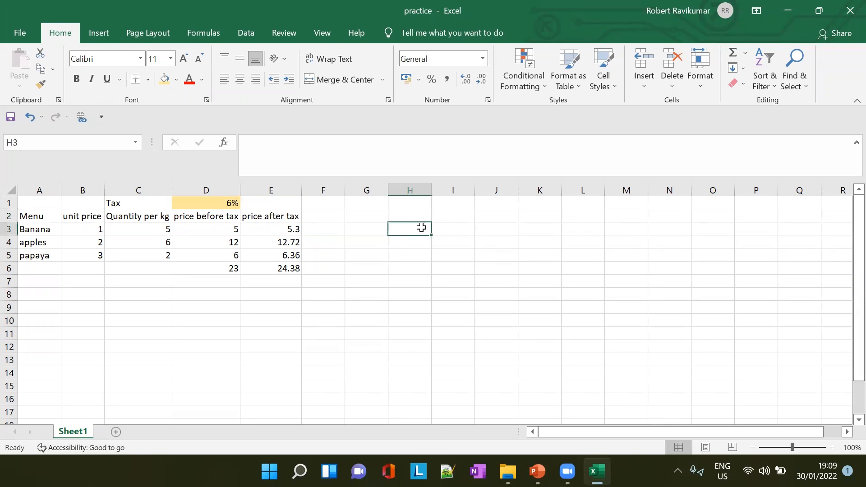
type("=")
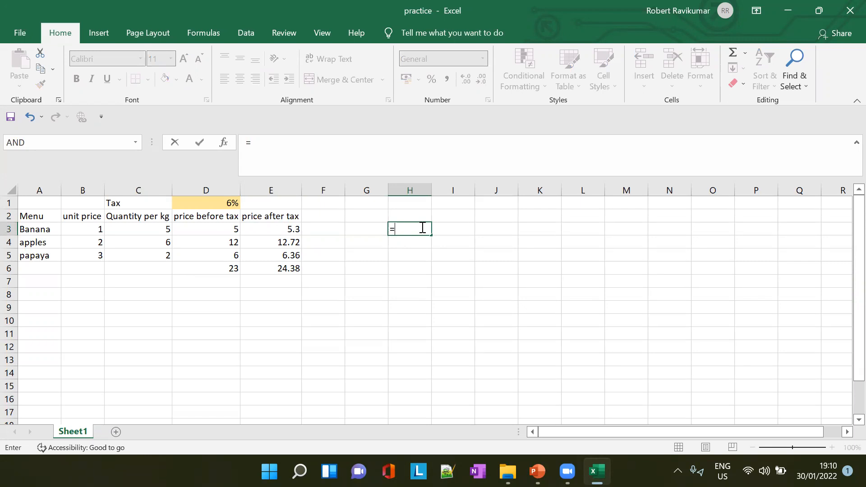
type("B")
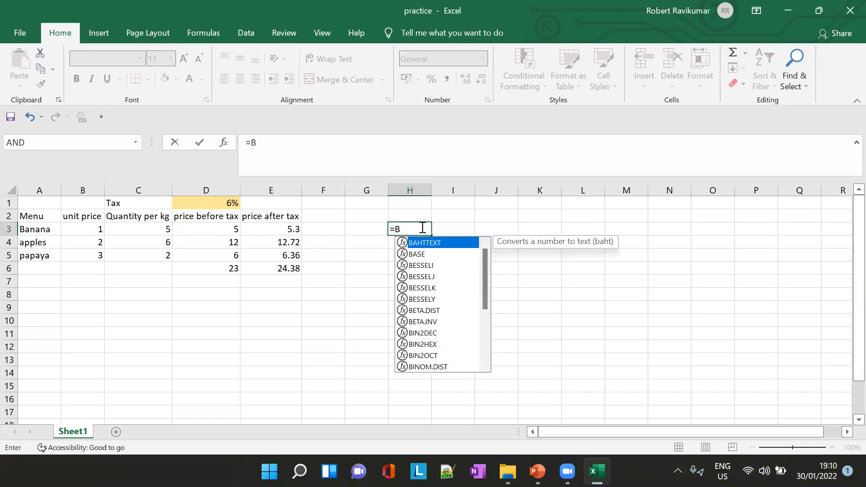
type("2")
key("BackSpace")
key("BackSpace")
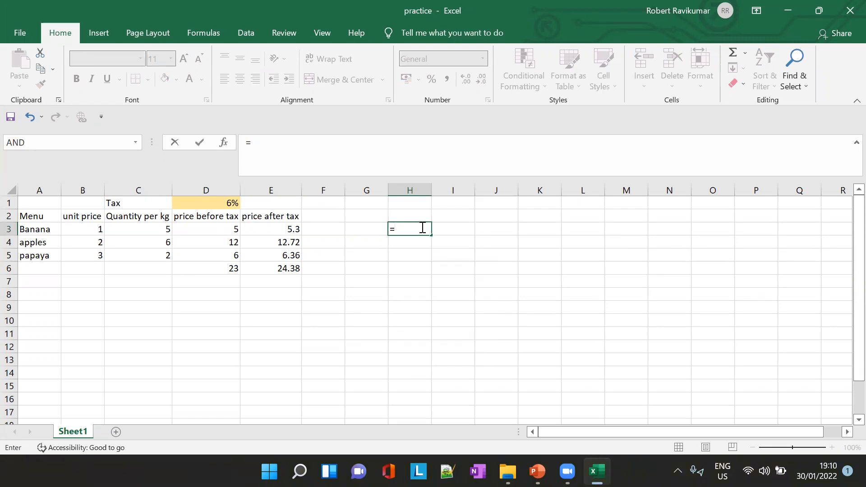
type("G2")
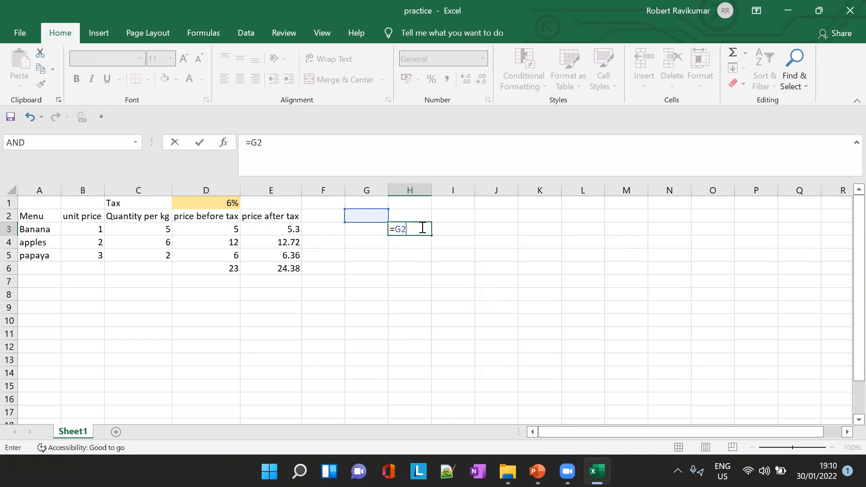
type("+F2")
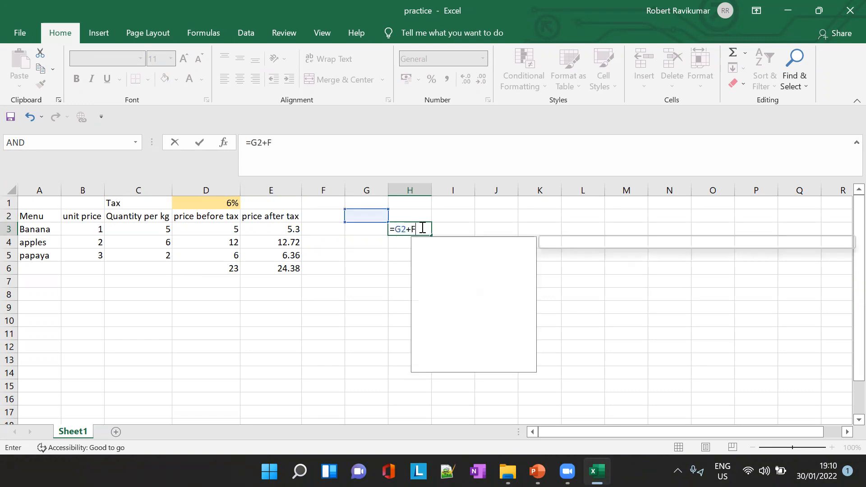
key("Tab")
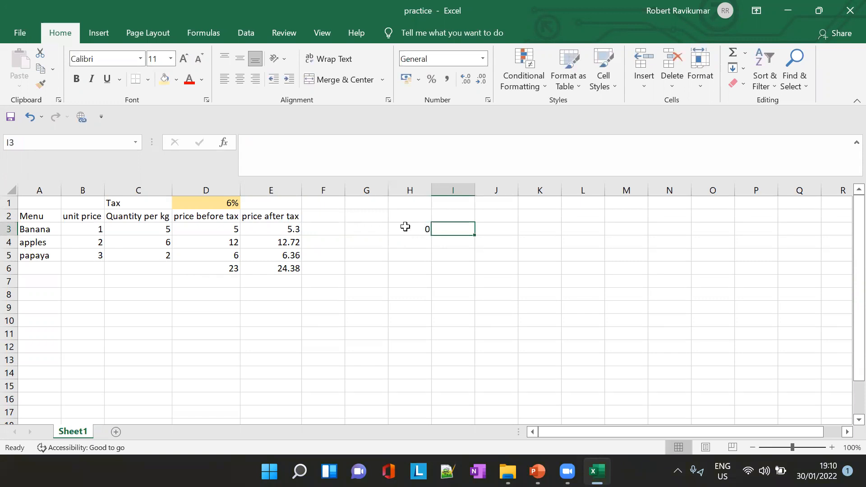
- Fill the formula from H3 down to H11 and inspect the copied references in the cells from H3 to H7
left_click(415, 228)
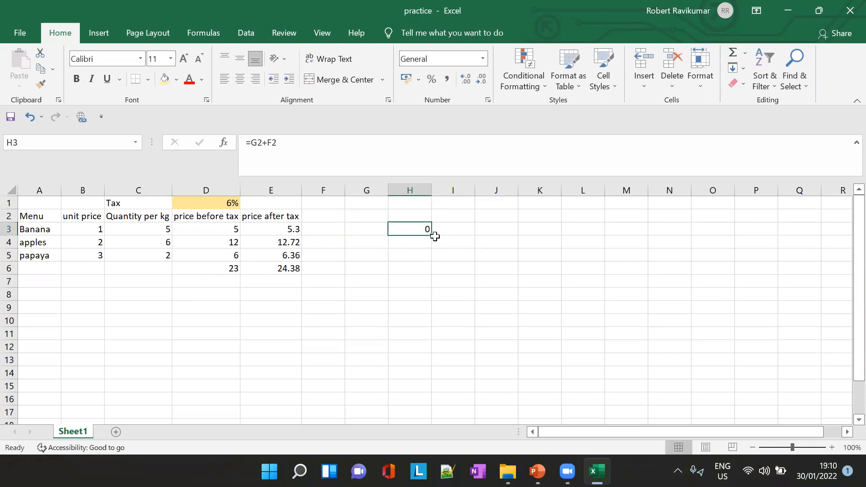
left_click_drag(432, 234, 438, 340)
left_click(417, 225)
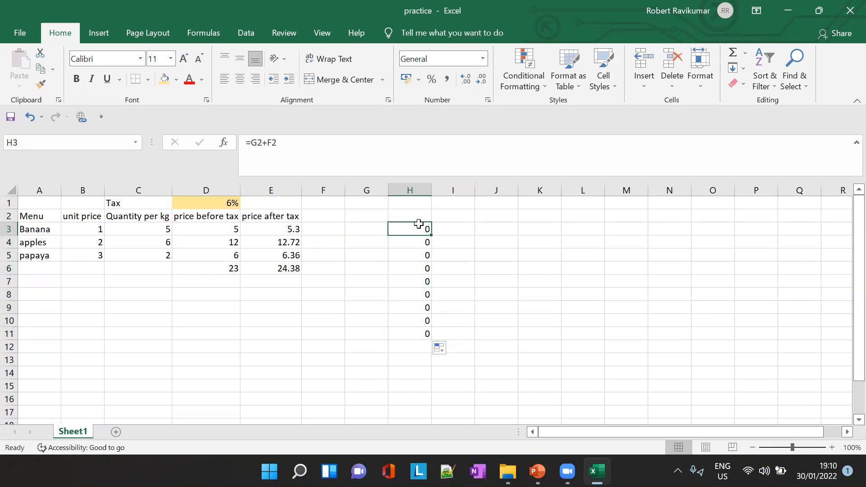
left_click_drag(258, 142, 272, 143)
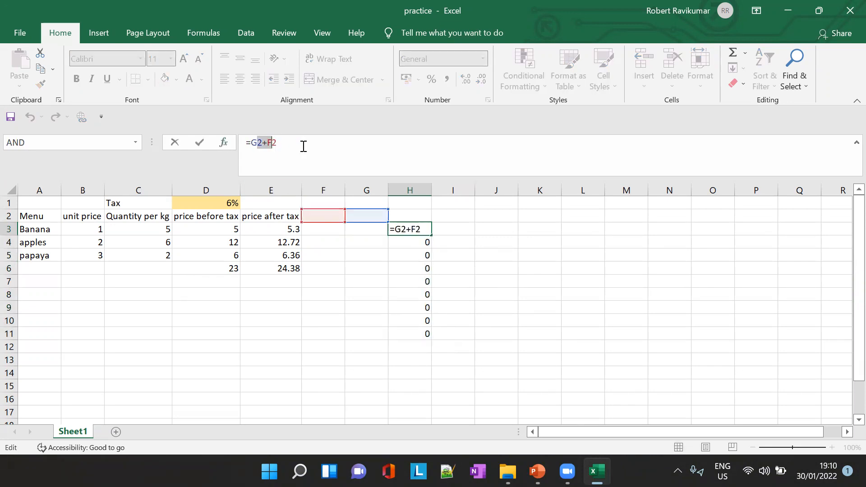
left_click(419, 244)
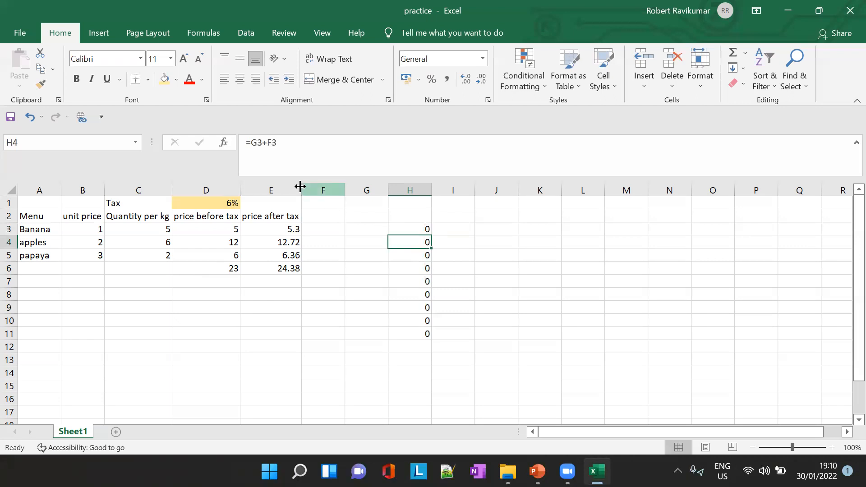
left_click(415, 255)
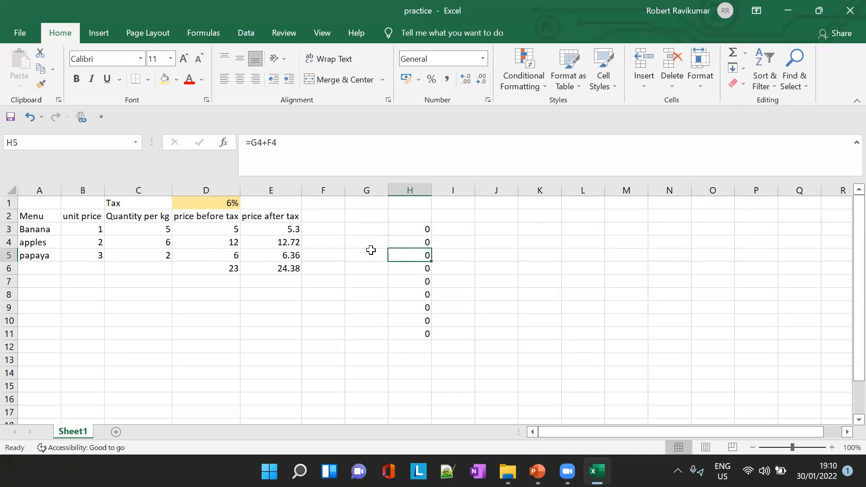
left_click(428, 269)
left_click(424, 282)
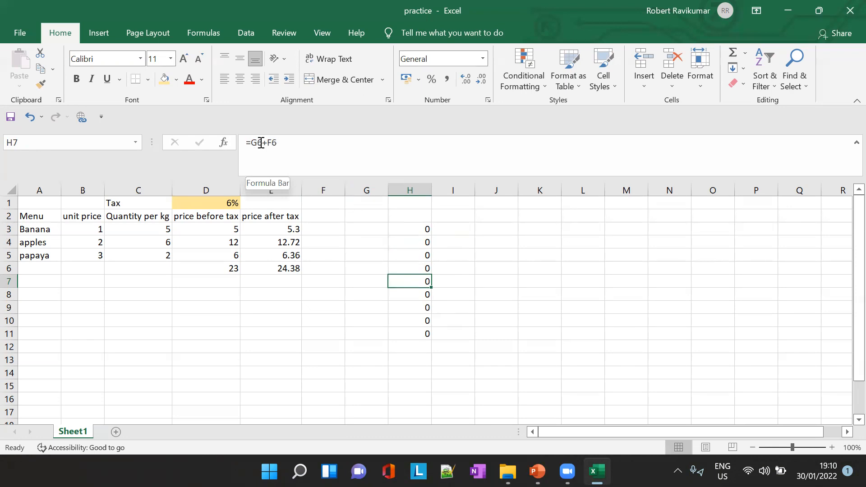
left_click(413, 230)
left_click(416, 243)
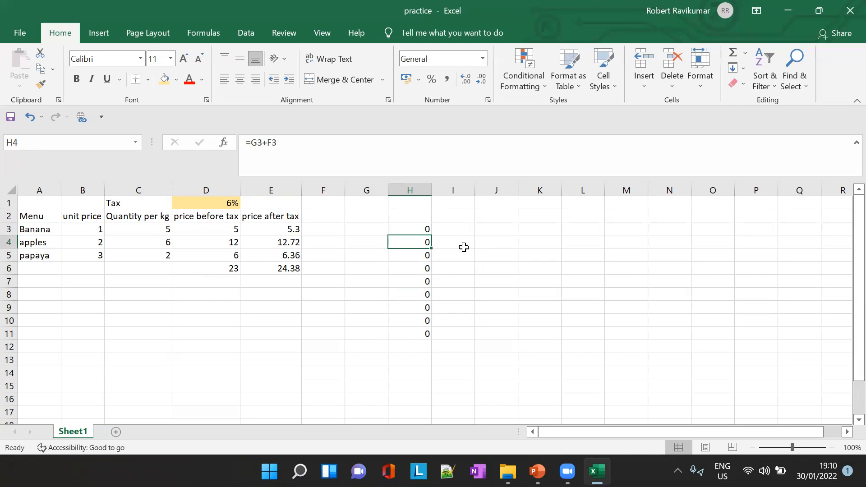
- Enter the formula =$G2+$F2 in I3, with dollar signs only before the column letters
left_click(460, 229)
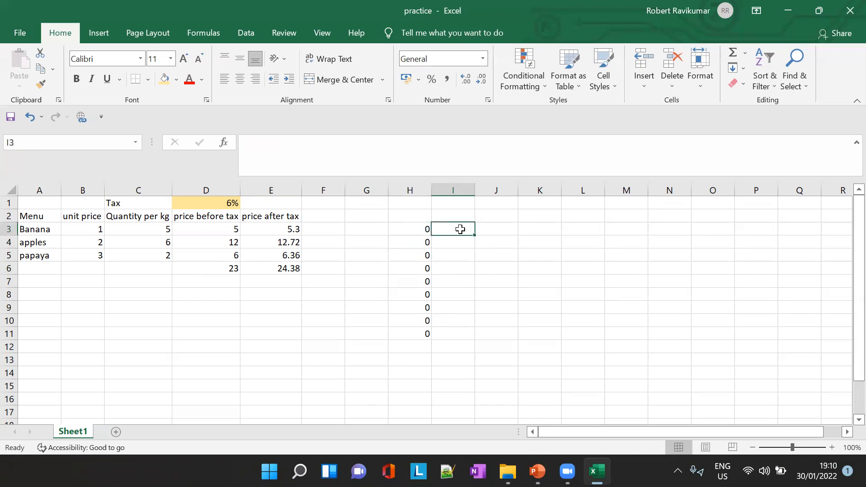
left_click(414, 229)
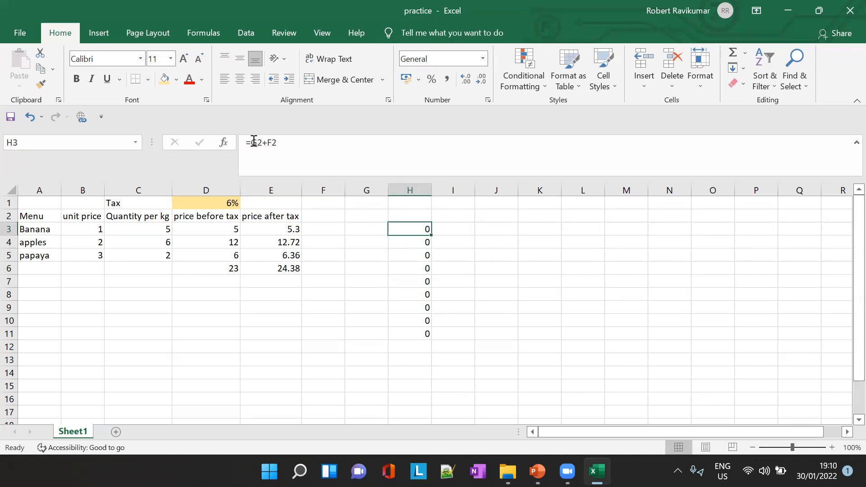
left_click(449, 231)
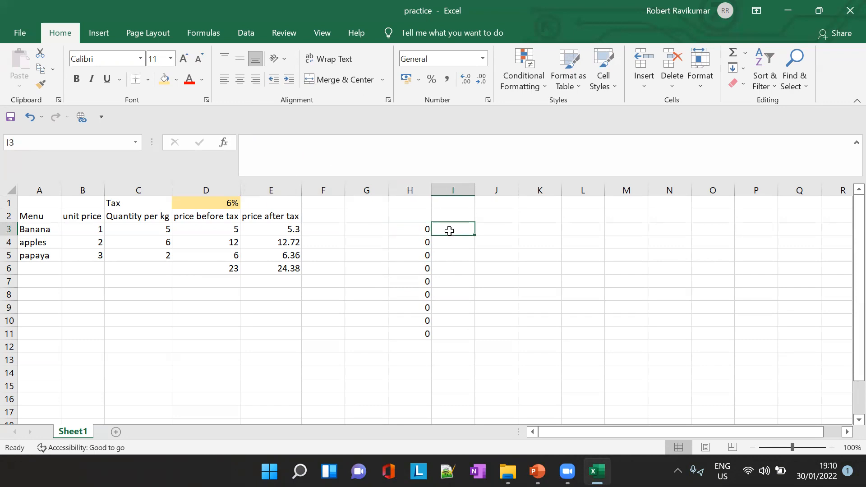
type("=")
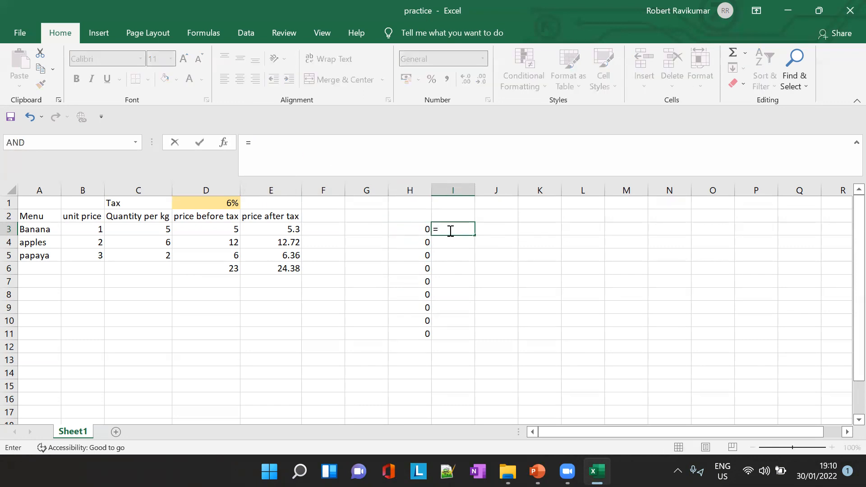
type("$G2")
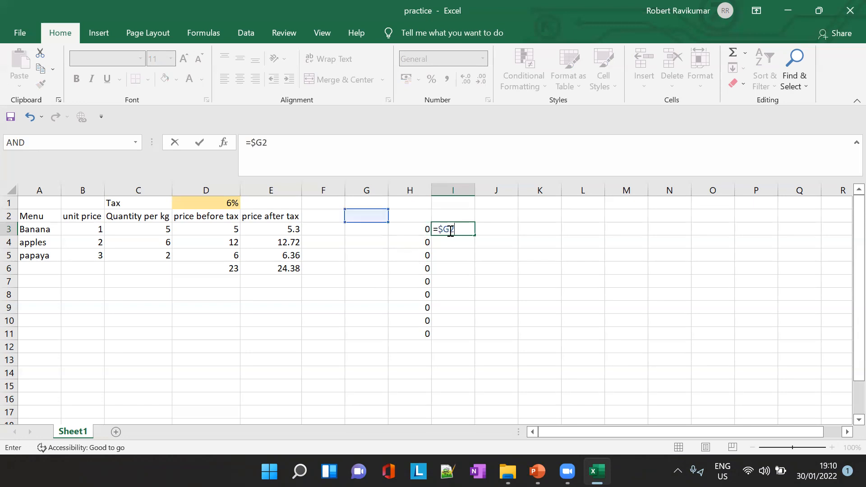
type("+F")
key("BackSpace")
type("$F2")
key("Tab")
- Fill the mixed-reference formula from I3 down to I11 and inspect the copied references in I4 to I6
key("shift+Tab")
left_click_drag(475, 234, 471, 336)
left_click(456, 246)
left_click(459, 256)
left_click(459, 269)
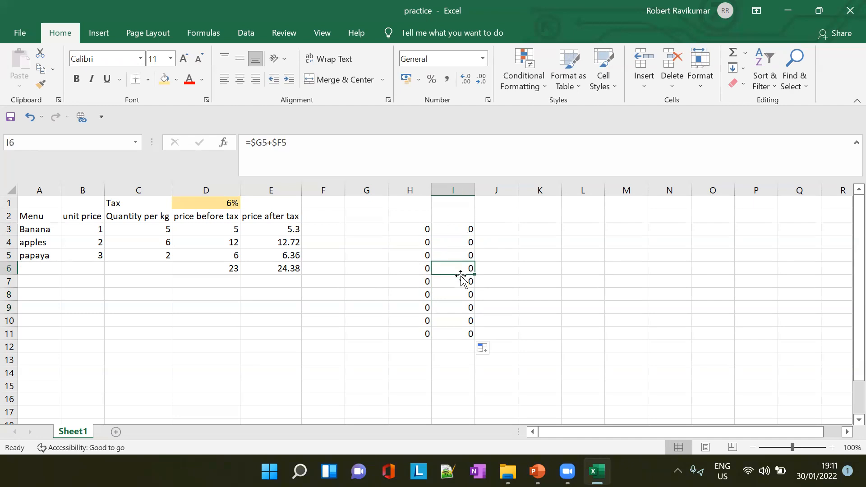
- Edit the formula in I3 to =$G$2+$F42, making the G2 reference fully absolute
left_click(467, 230)
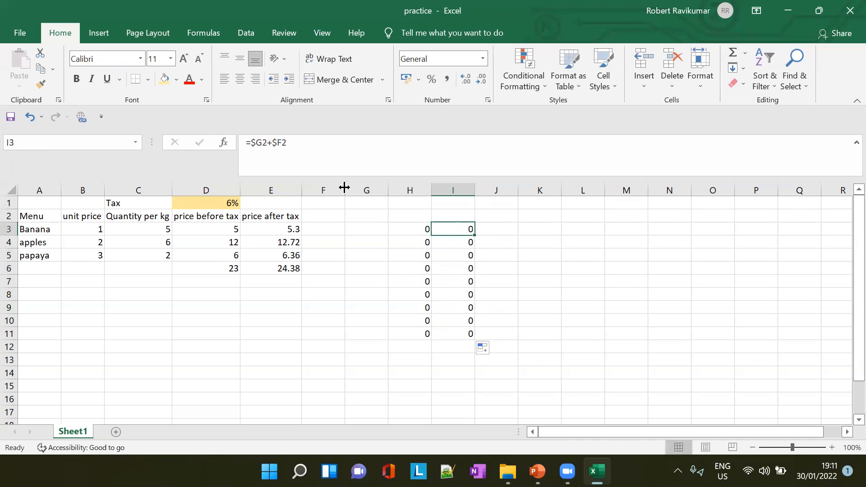
left_click(265, 143)
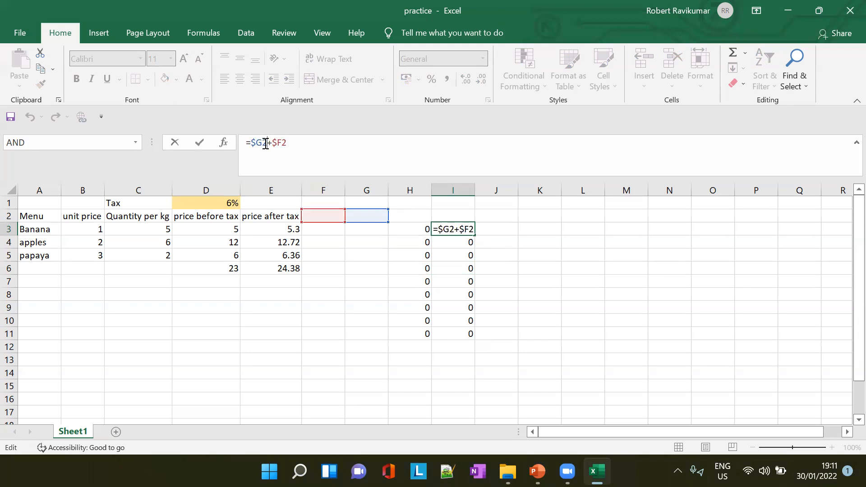
type("$")
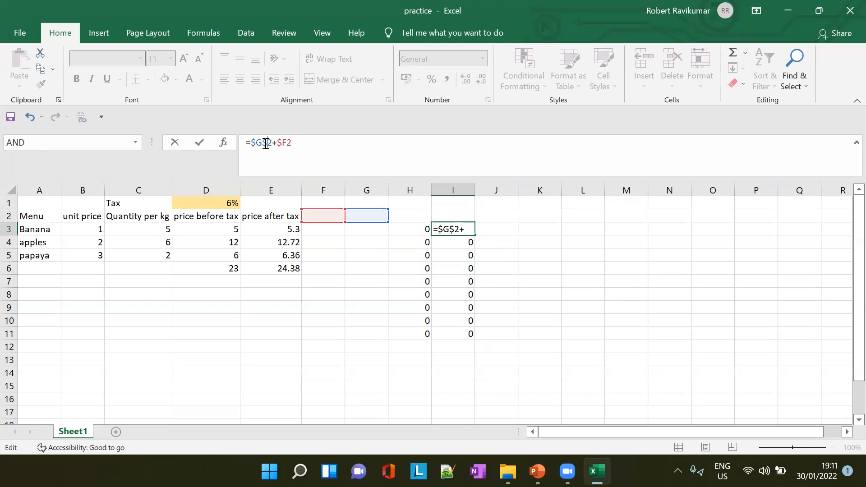
key("Right")
key("Right")
type("4")
key("ctrl+Return")
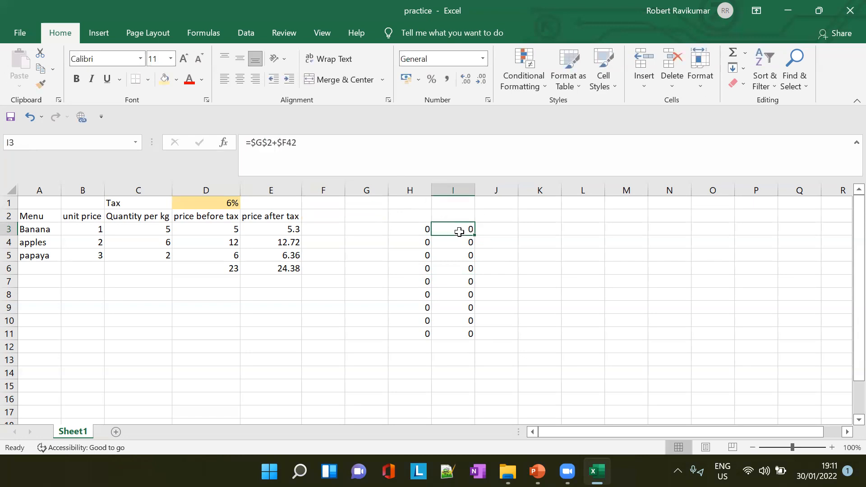
- Fill the edited I3 formula down to I11 and check the copied references in I4
left_click_drag(474, 235, 477, 337)
left_click(468, 234)
left_click(467, 242)
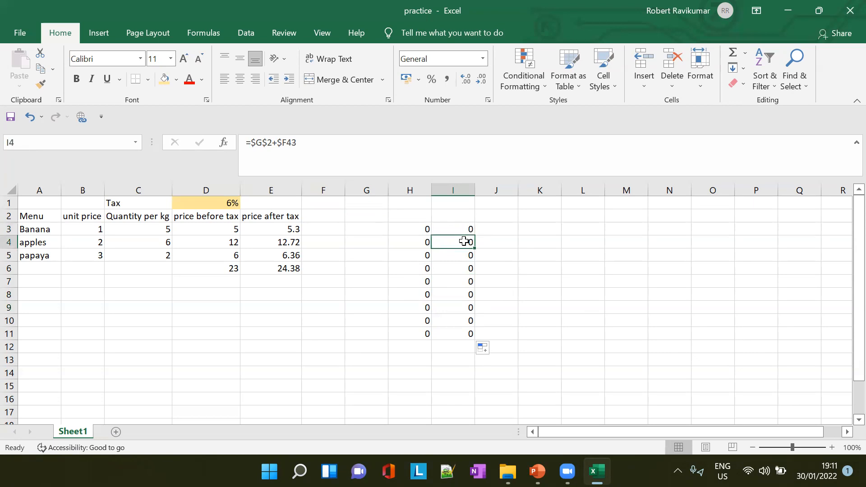
- Change the formula in I4 to =$G$2+$F$2
left_click(302, 143)
key("BackSpace")
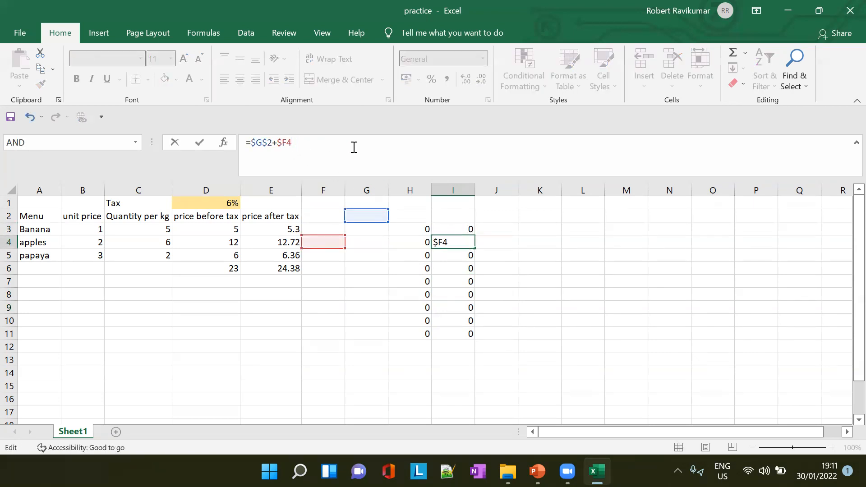
key("BackSpace")
type("$")
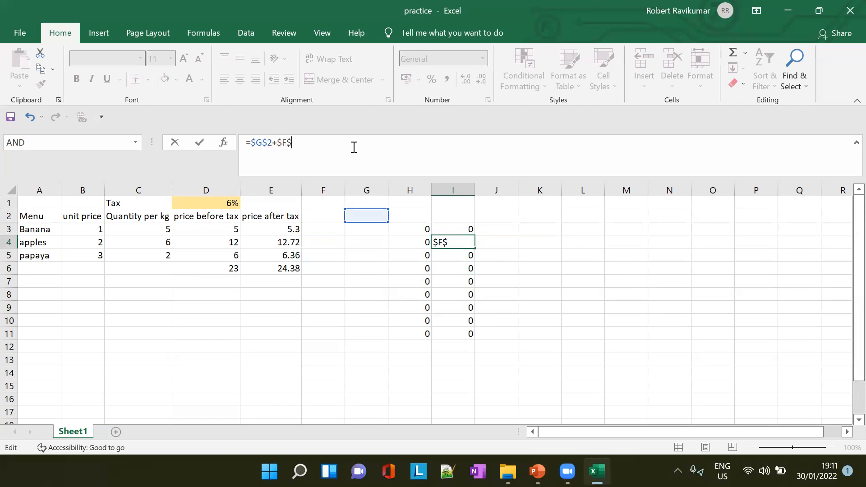
type("F")
key("BackSpace")
type("2")
key("Tab")
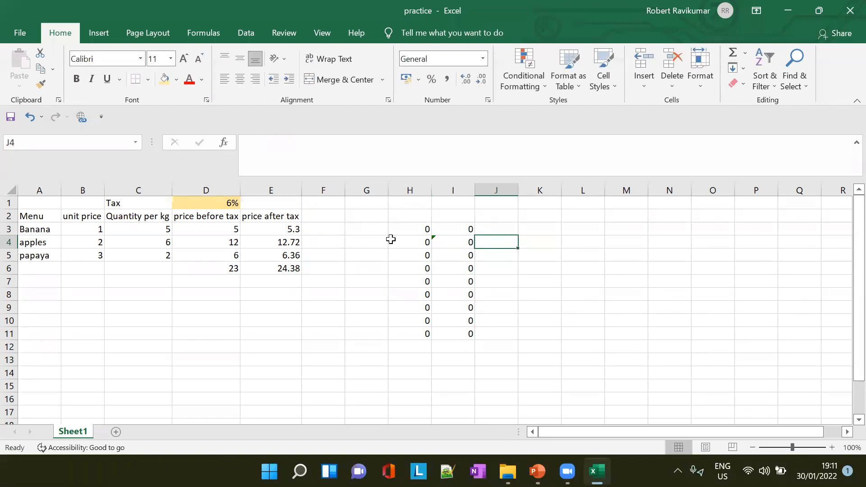
- Fill the I3 formula down to I11 again and check the copied references in I5
left_click(471, 232)
left_click_drag(475, 236, 478, 338)
left_click(459, 260)
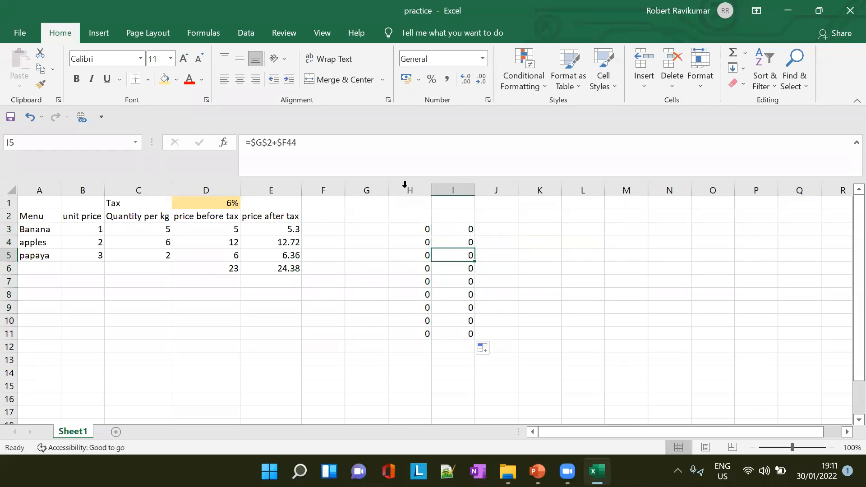
- Change the formula in I5 to =$G$2+$F$2
left_click(319, 141)
key("BackSpace")
key("BackSpace")
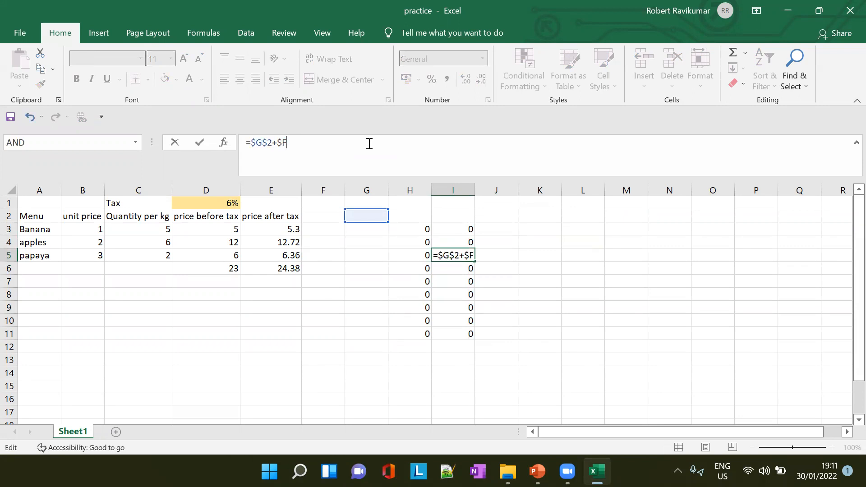
type("$2")
key("Tab")
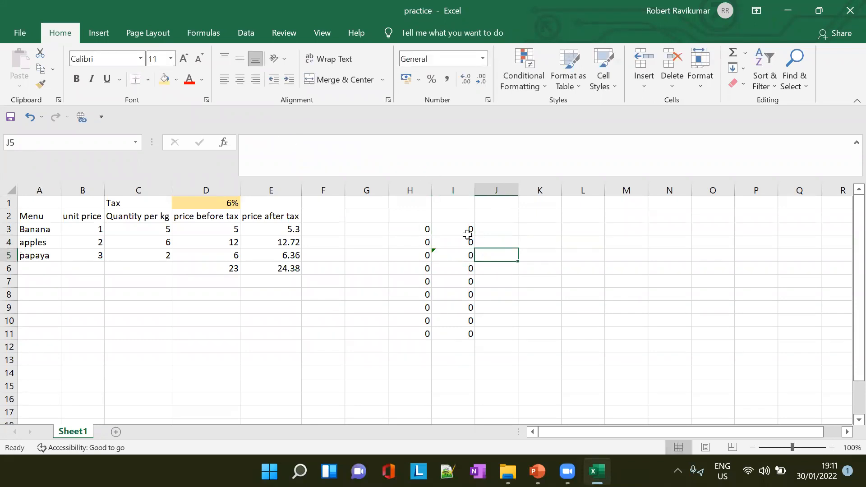
- Correct the formula in I3 to =$G$2+$F$2 so both references are fully absolute
left_click(457, 219)
left_click(465, 229)
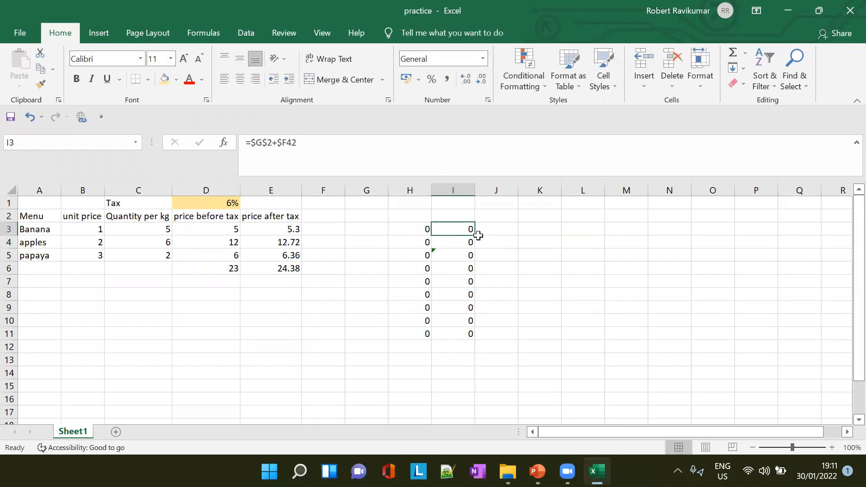
left_click(299, 144)
key("Left")
key("BackSpace")
key("Tab")
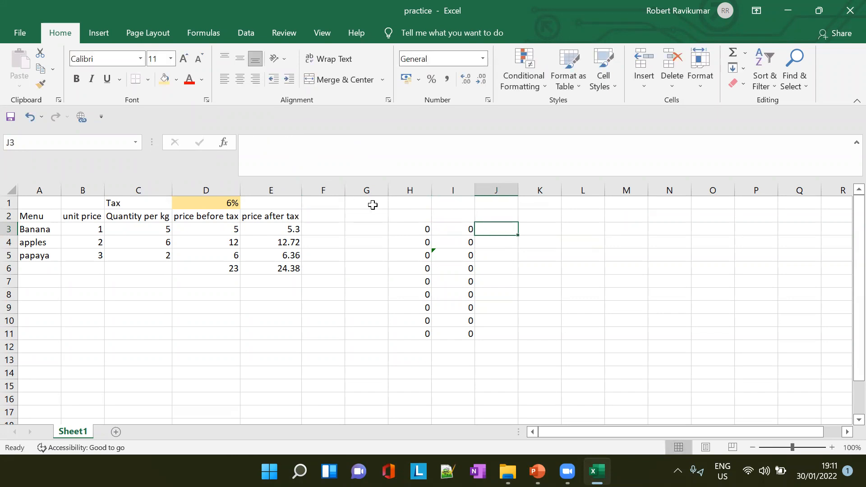
left_click(457, 231)
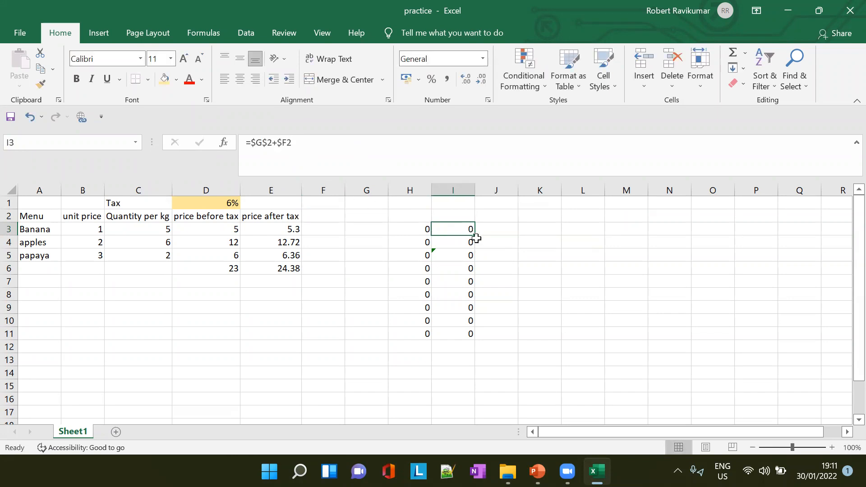
left_click(290, 144)
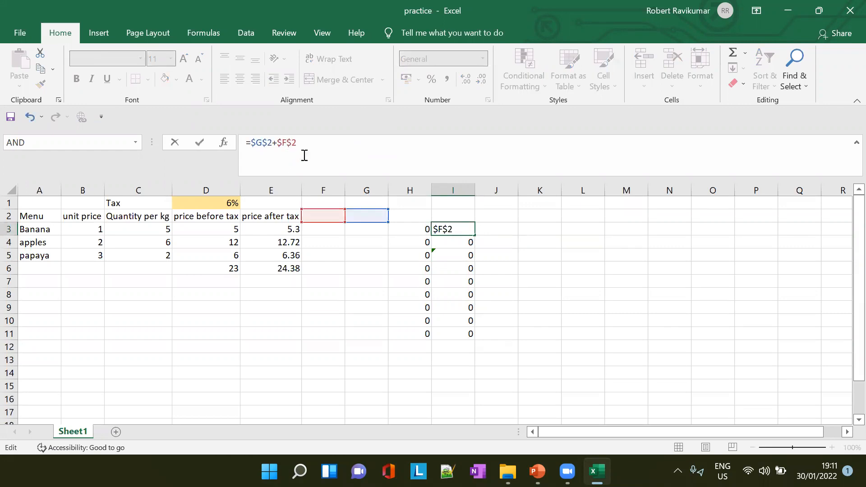
key("Tab")
- Fill the absolute-reference formula from I3 down to I11
left_click(466, 229)
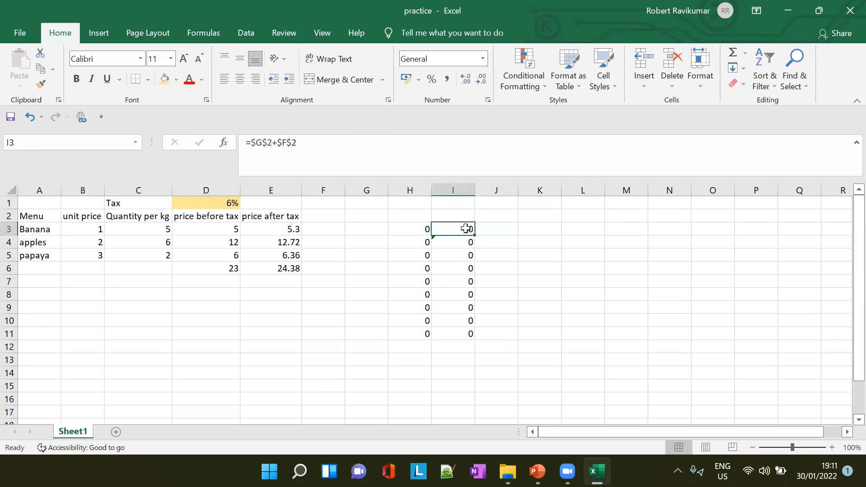
left_click_drag(476, 237, 474, 341)
left_click(499, 267)
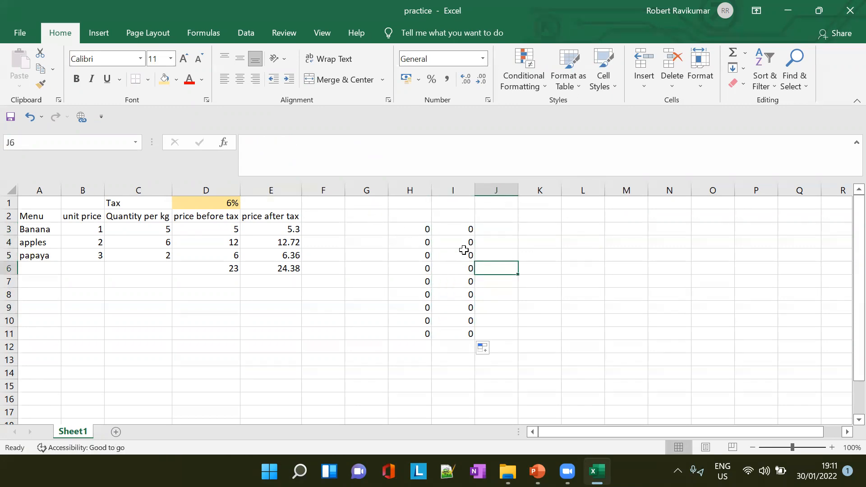
- Inspect the copied absolute references in the cells between I3 and I11
left_click(465, 253)
left_click(459, 283)
left_click(461, 307)
left_click(460, 320)
left_click(464, 296)
left_click(467, 269)
left_click(467, 243)
left_click(468, 229)
left_click(467, 254)
left_click(464, 283)
left_click(464, 322)
left_click(463, 334)
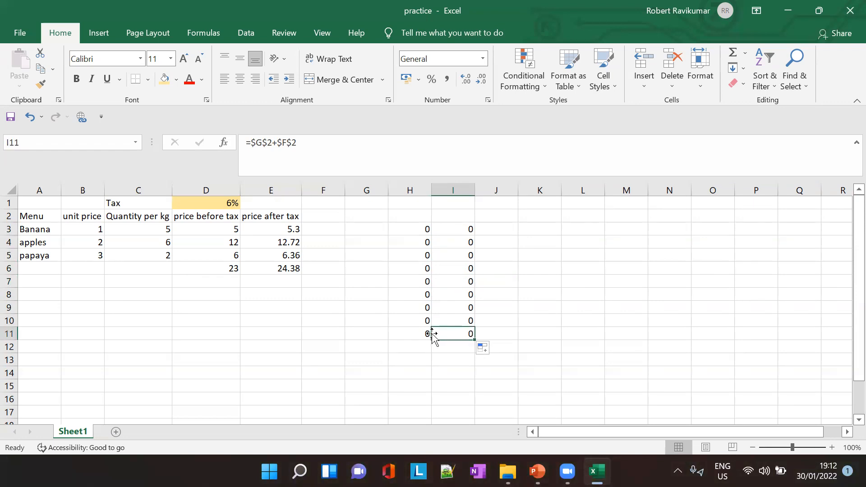
- Review the relative formulas in column H and compare H3 with the absolute formula in I3
left_click(420, 313)
left_click(418, 281)
left_click_drag(422, 256, 424, 243)
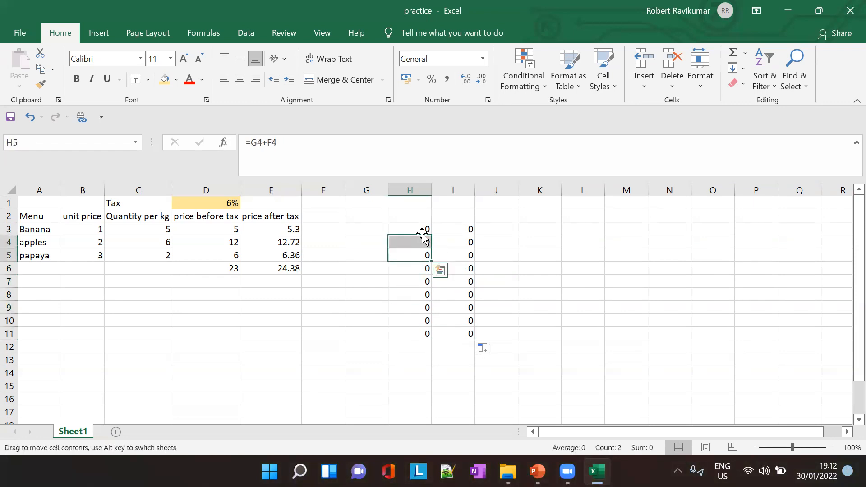
left_click(423, 228)
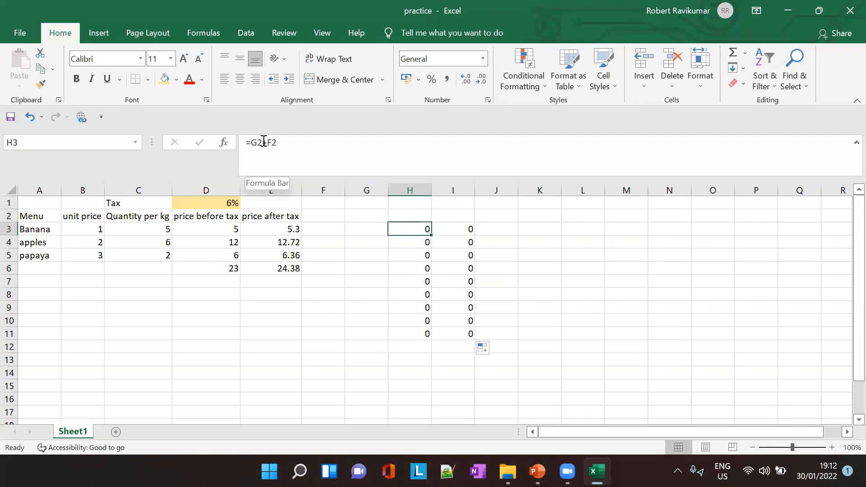
left_click(456, 229)
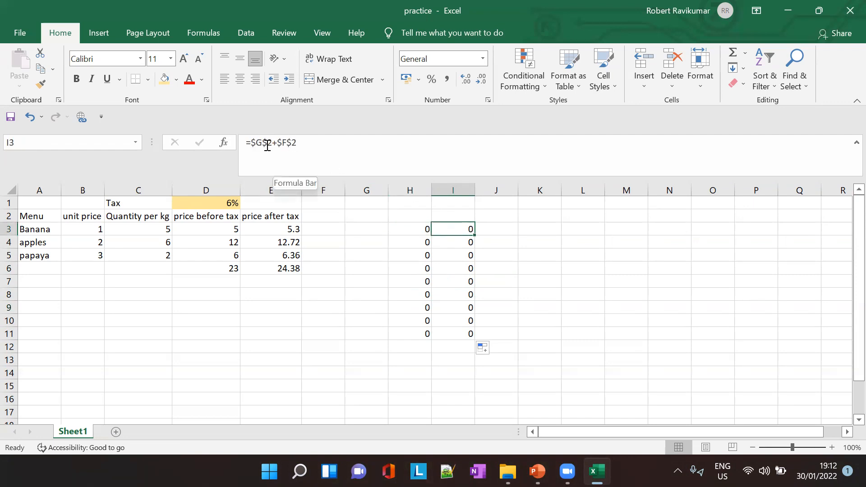
left_click(420, 232)
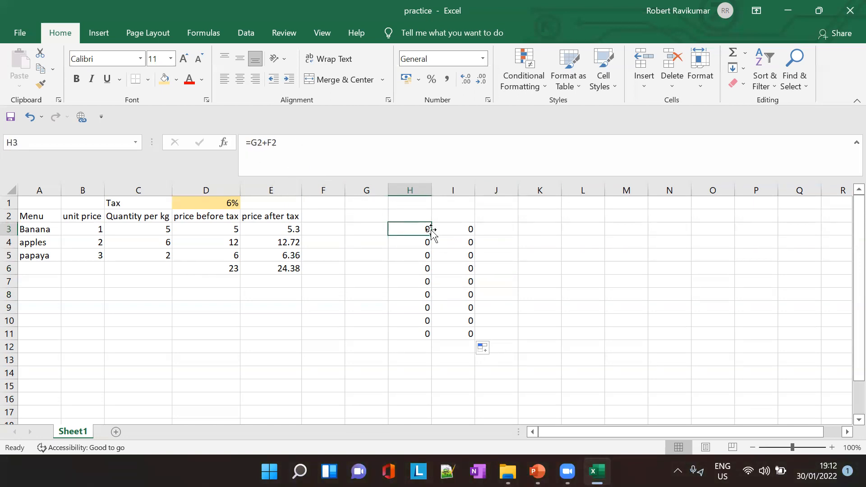
- Step through H4 to H11 to examine how the relative references change from row to row
left_click(425, 245)
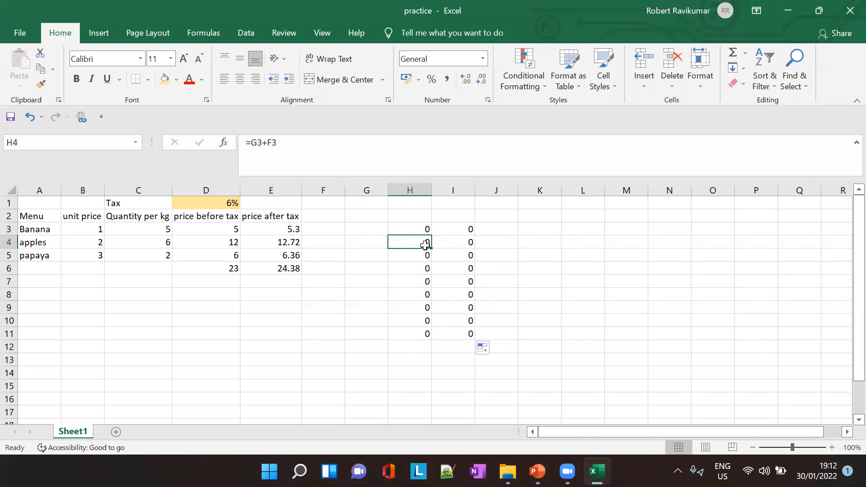
key("Down")
key("Down")
key("Down")
key("Down")
key("Down")
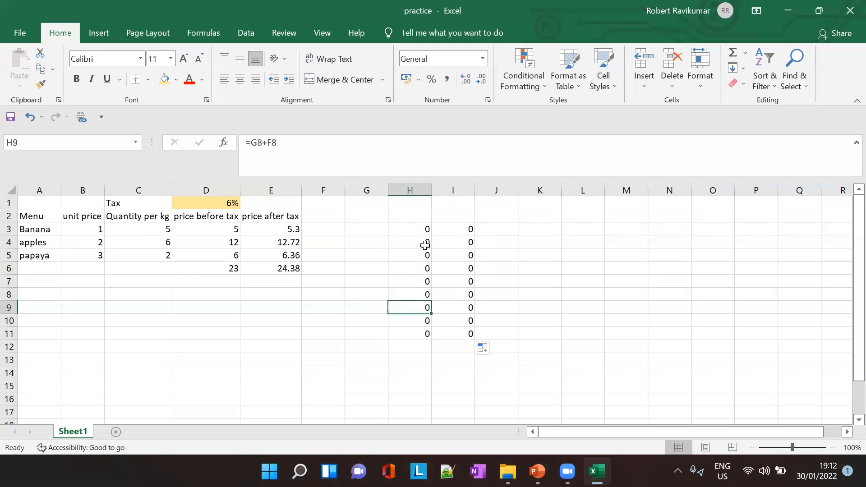
key("Down")
key("Down")
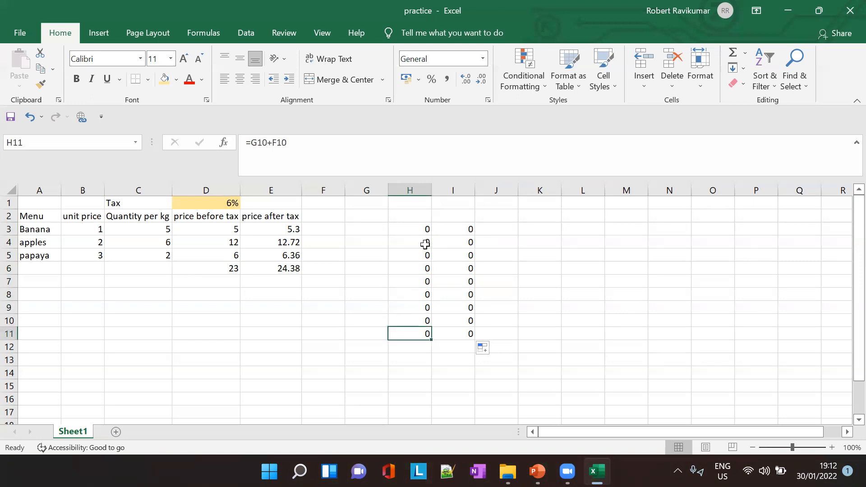
- Go through I3 to I11 to examine how the absolute references behave in each filled row
left_click(459, 230)
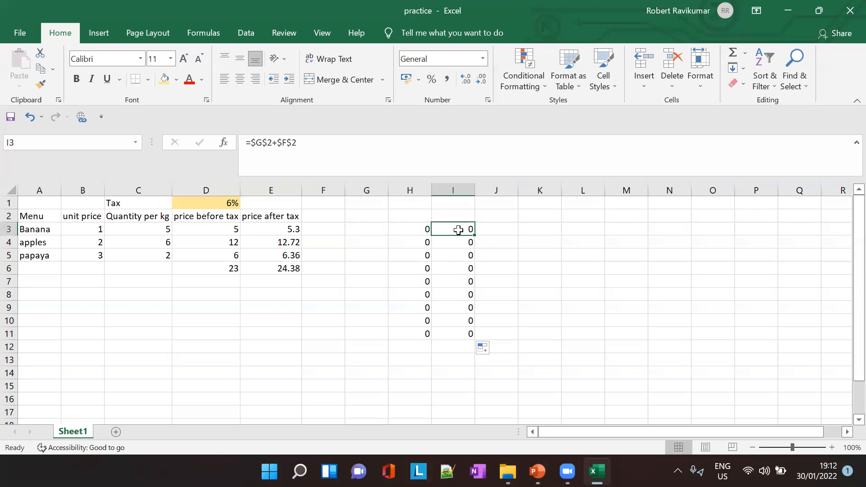
key("Down")
key("Down")
key("Down")
key("Down")
key("Down")
key("Down")
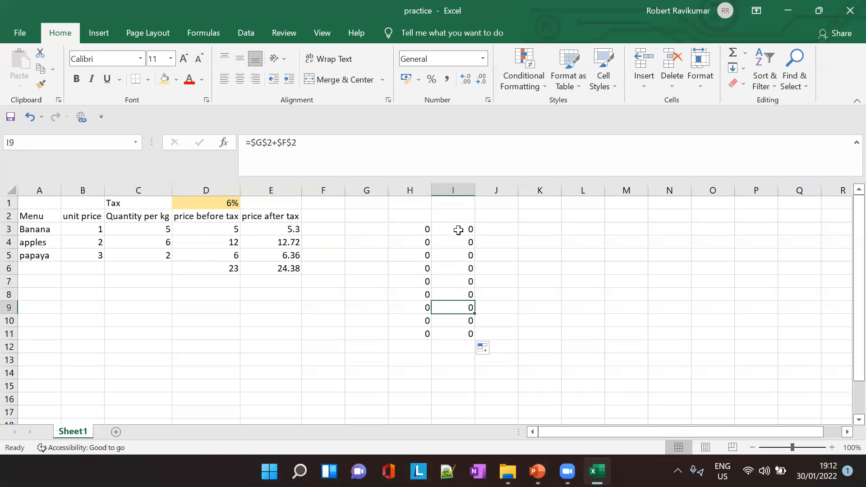
left_click_drag(458, 230, 465, 333)
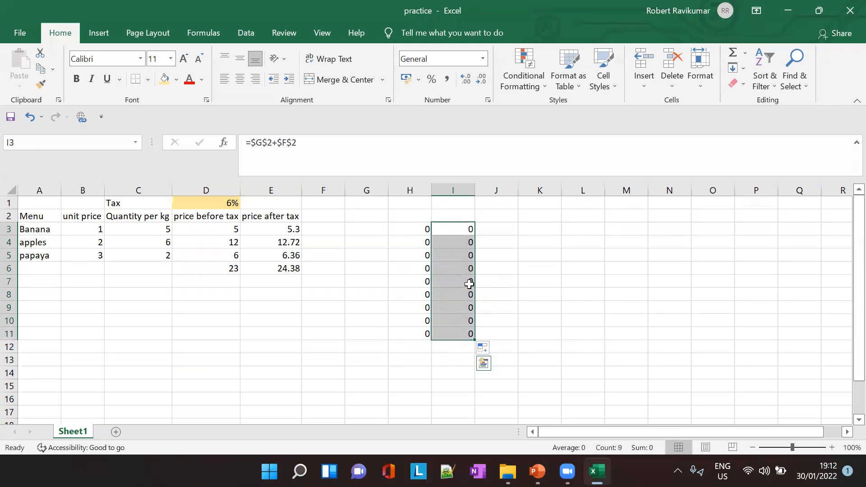
left_click(464, 243)
key("Down")
key("Down")
key("Down")
key("Down")
key("Down")
key("Down")
key("Down")
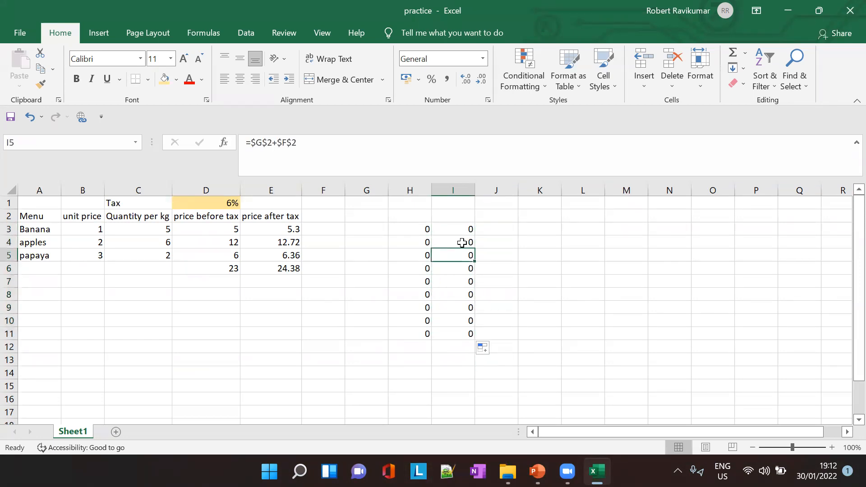
key("Up")
key("Up")
key("Up")
key("Up")
key("Up")
key("Up")
key("Up")
key("Up")
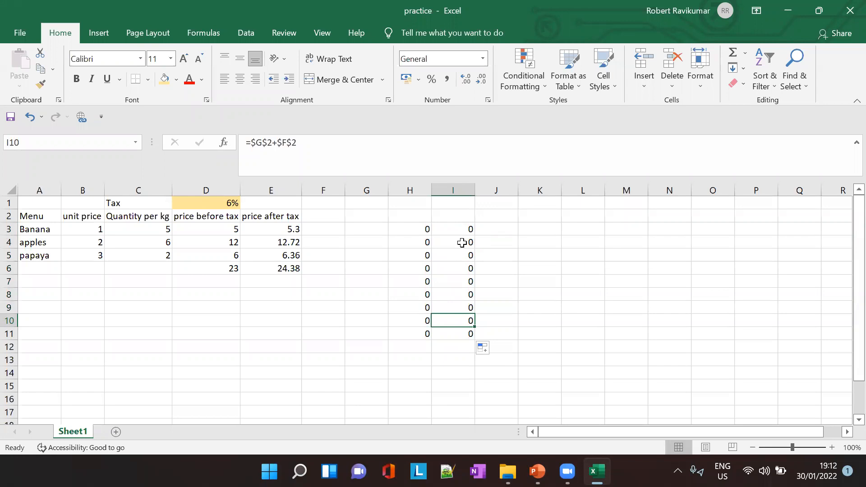
key("Down")
key("Down")
key("Down")
key("Down")
key("Down")
key("Down")
key("Down")
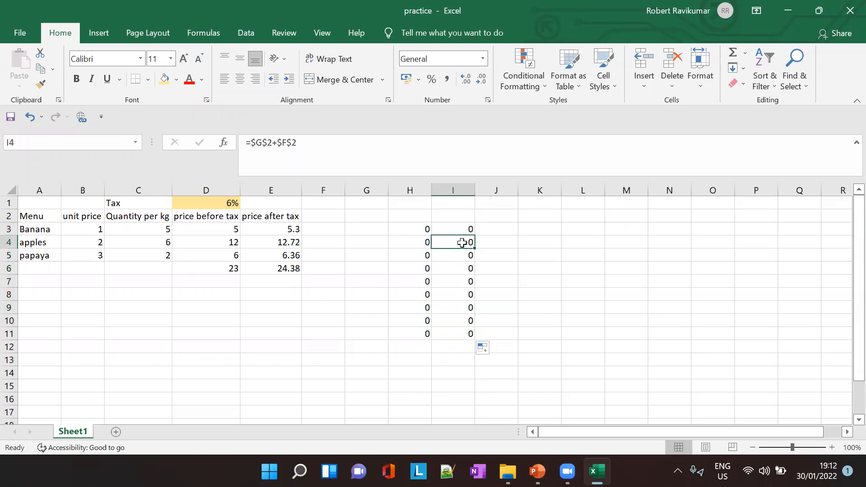
- Compare the relative formulas in column H up to H3 with the absolute formula in I3 once more
key("Left")
key("Up")
key("Up")
key("Up")
key("Up")
key("Up")
key("Up")
key("Up")
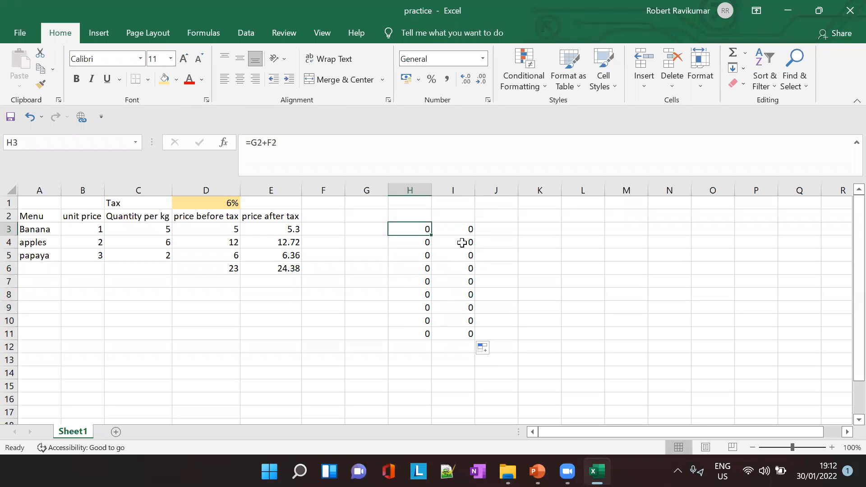
key("Right")
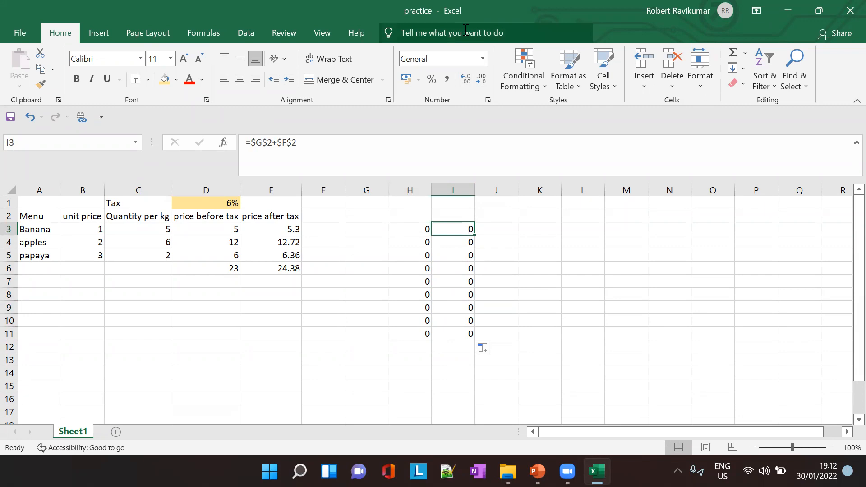
left_click(576, 209)
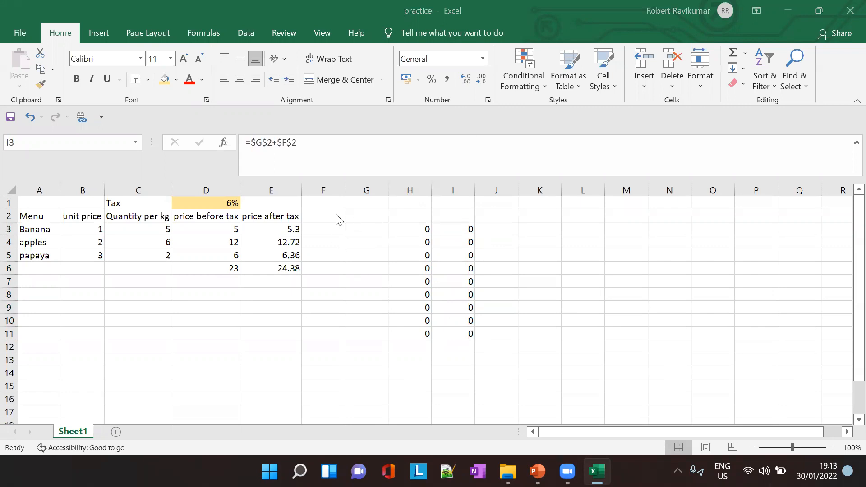
left_click(282, 227)
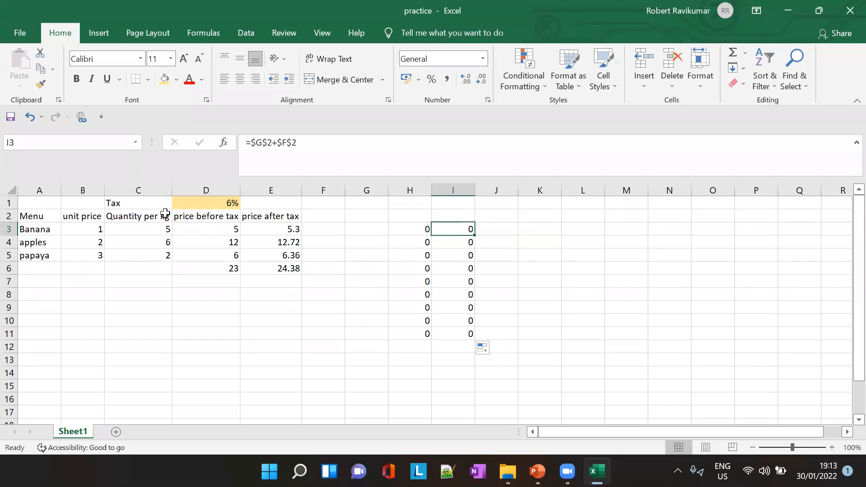
- Review the price before tax formulas in D3 to D5 and refill the formula from D3 down to D5
left_click(211, 233)
left_click(213, 242)
left_click(218, 256)
left_click(222, 231)
left_click(224, 245)
left_click(226, 231)
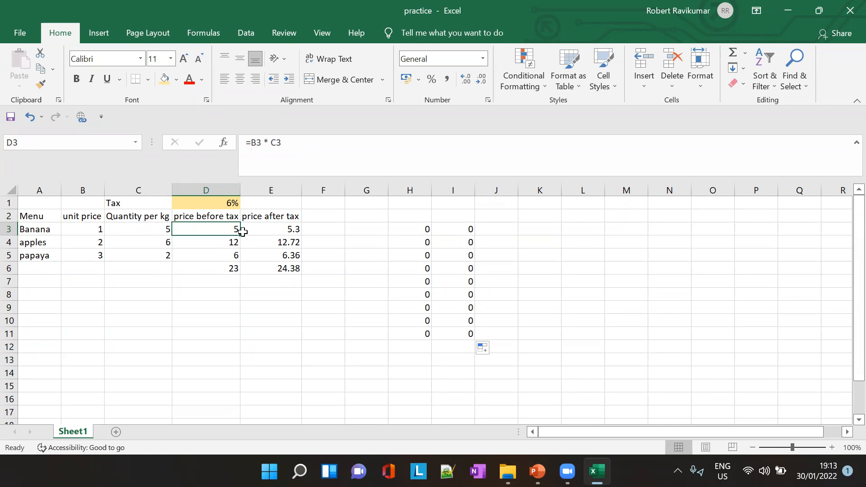
left_click_drag(241, 234, 239, 257)
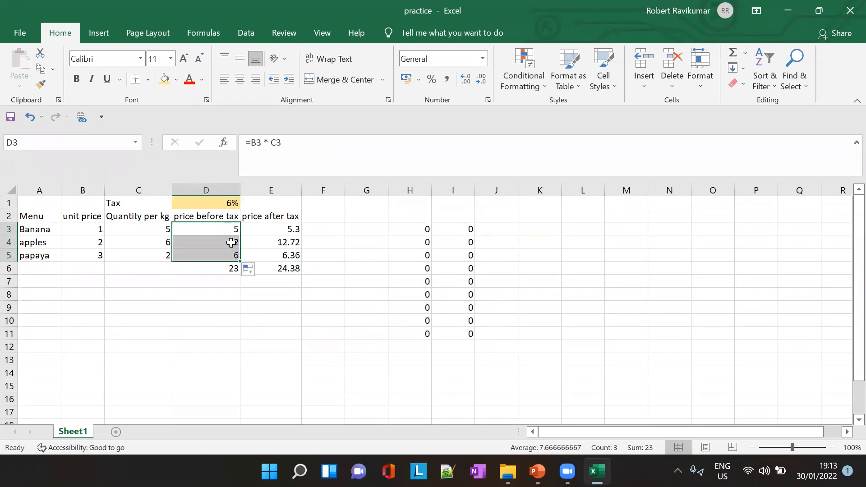
- Compare the relative references in the D3, D4 and D5 formulas, checking which cells the D5 formula refers to
left_click(233, 243)
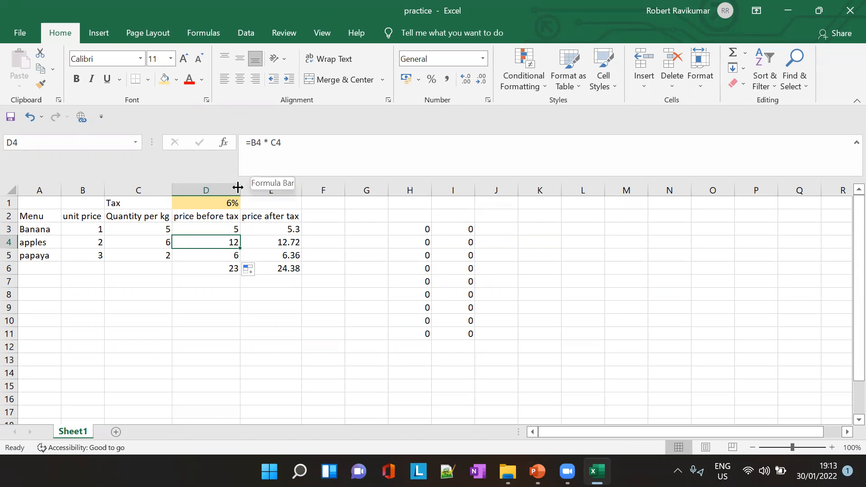
left_click(225, 230)
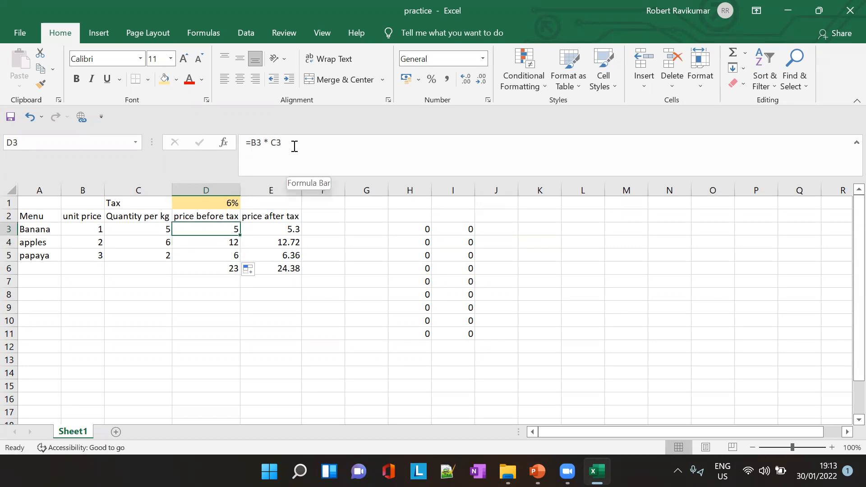
left_click(226, 241)
left_click(227, 255)
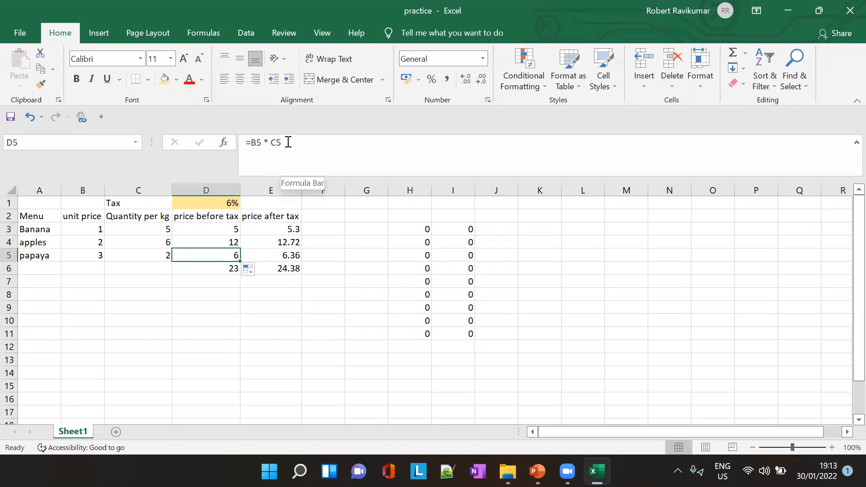
left_click(257, 142)
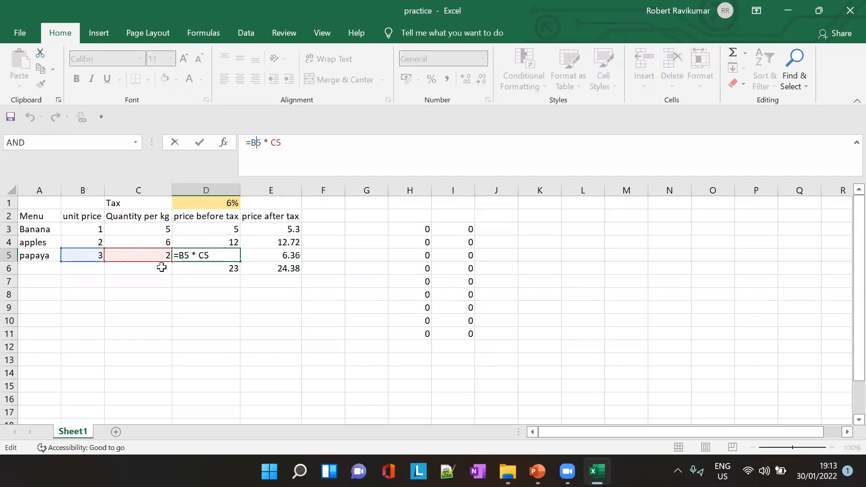
left_click(224, 243)
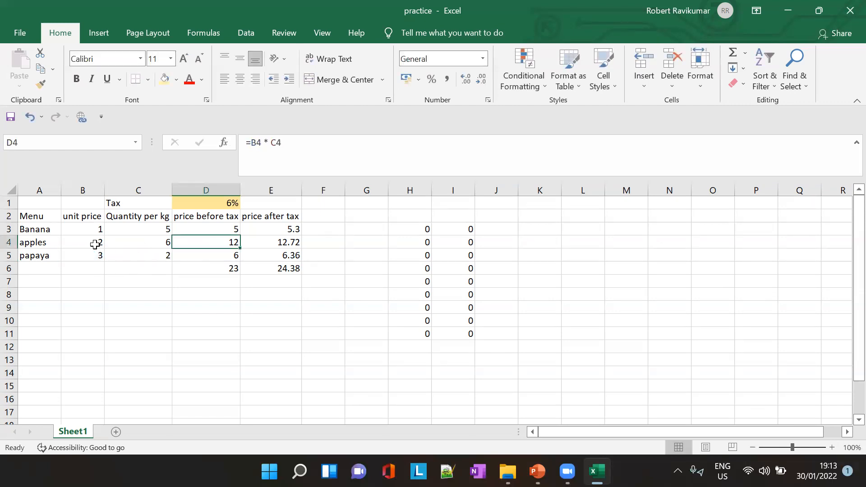
left_click(228, 230)
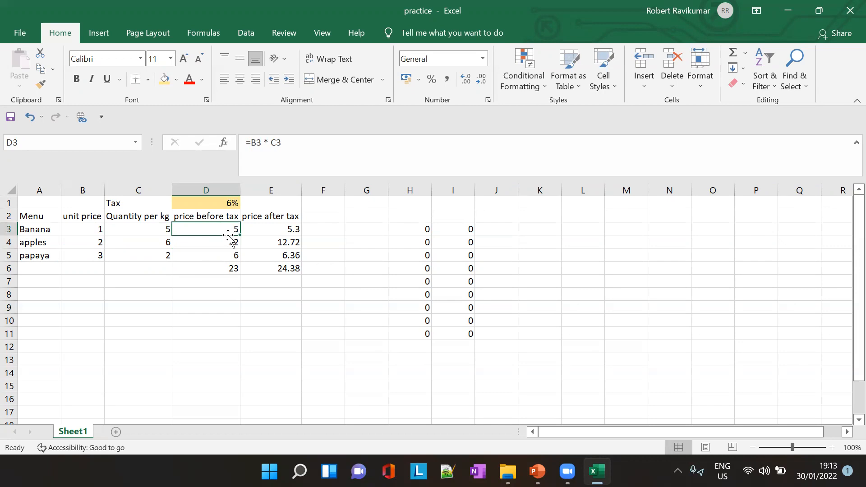
left_click(230, 245)
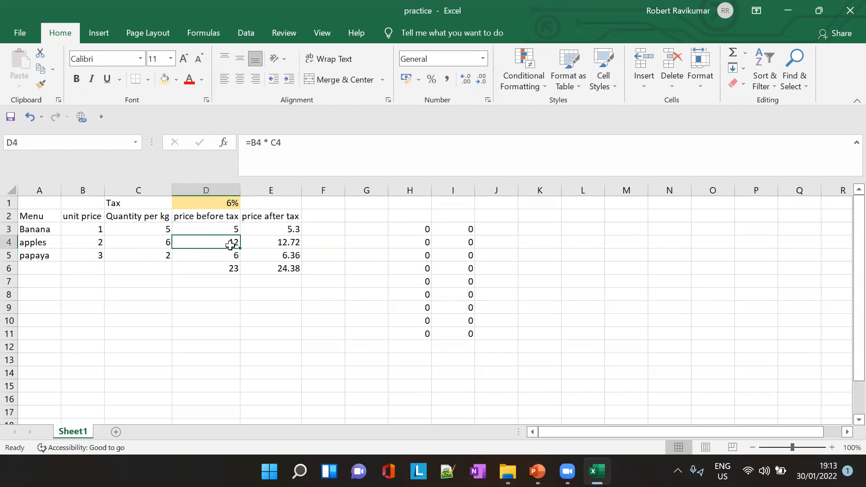
left_click(231, 256)
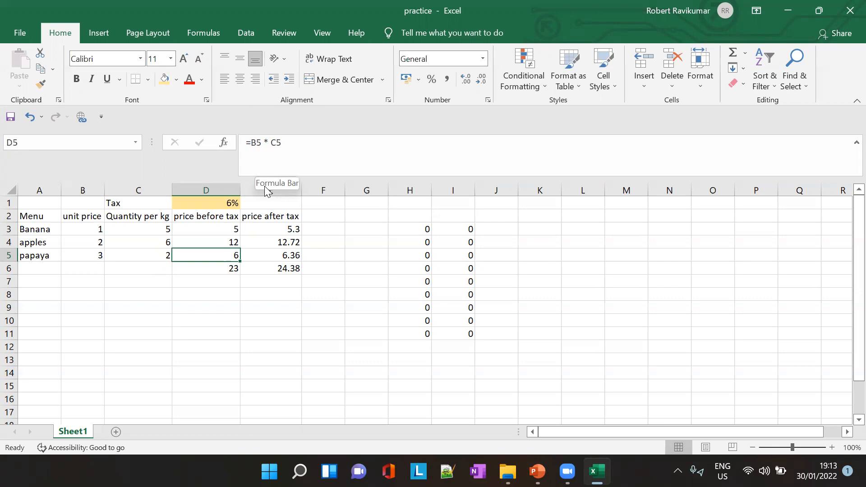
- Step through the price before tax formulas in D3 to D5 again to examine how the row references change
left_click(227, 229)
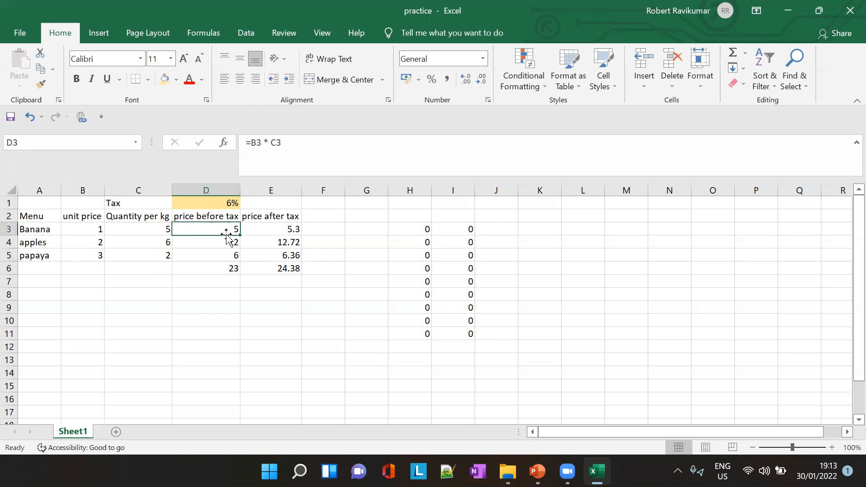
left_click(230, 242)
left_click(235, 254)
left_click(237, 227)
left_click(236, 254)
left_click(235, 226)
left_click(234, 241)
left_click(235, 256)
left_click(234, 230)
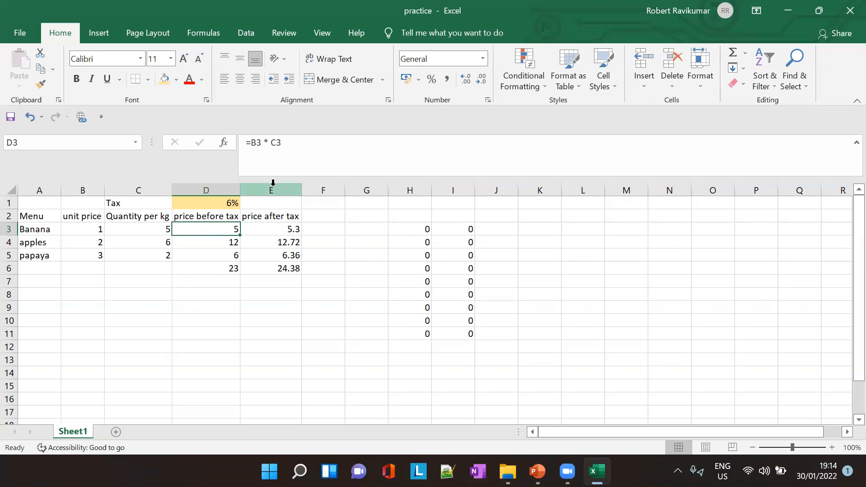
- Insert a new column before the price after tax column and enter the heading Tax in E2
left_click(273, 185)
right_click(273, 185)
left_click(305, 280)
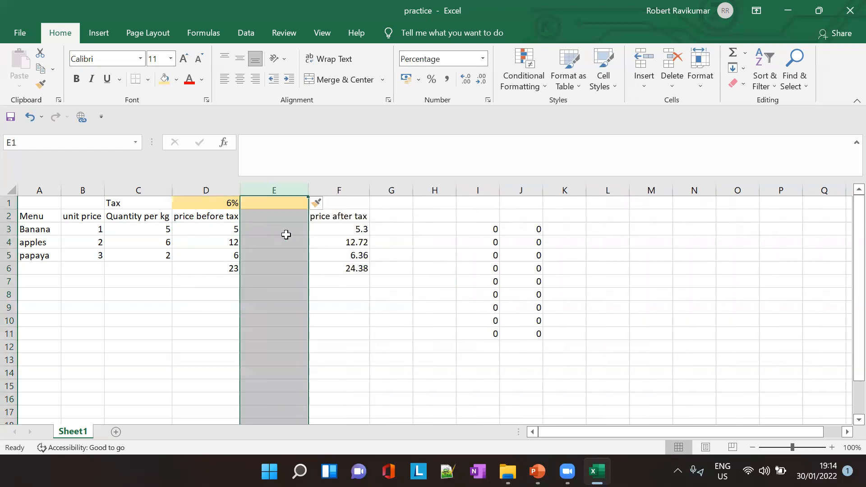
left_click(269, 213)
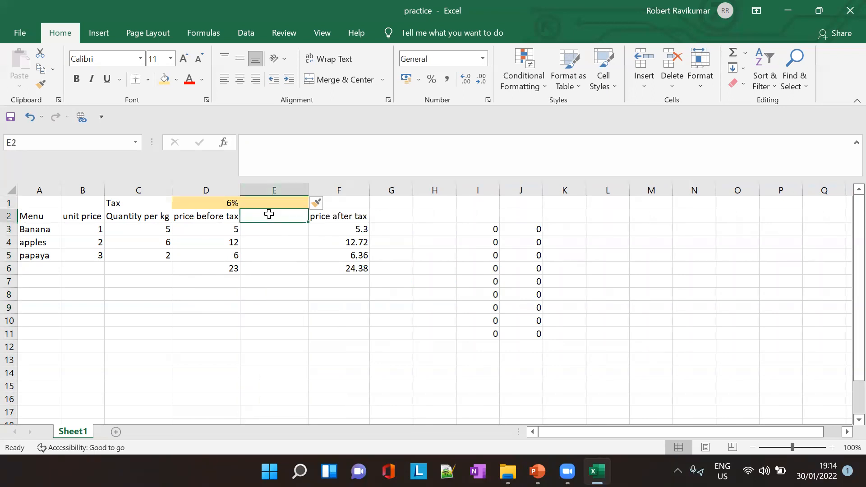
type("Tax")
left_click(265, 229)
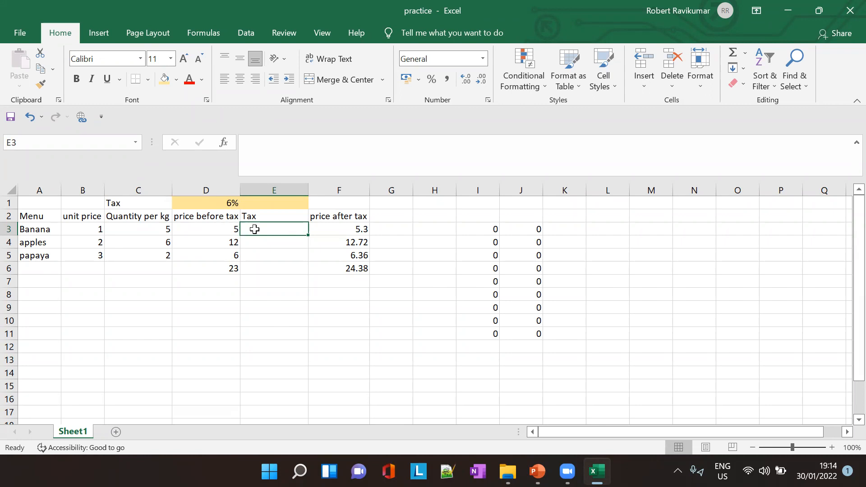
- Enter the formula =D3*D1 in E3 to calculate the tax for Banana
left_click(219, 230)
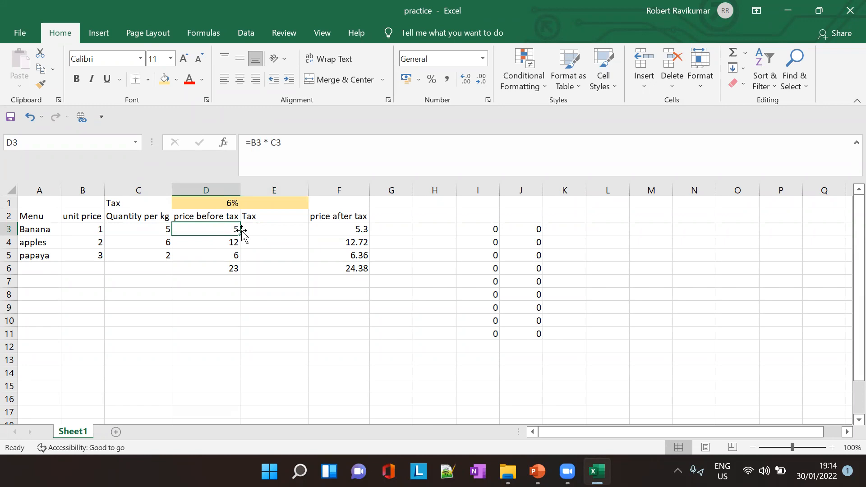
left_click(255, 230)
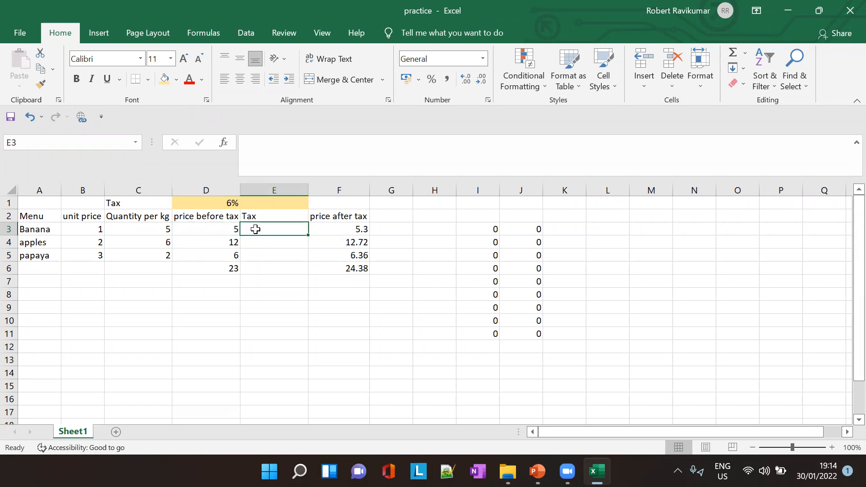
left_click(281, 142)
type("=")
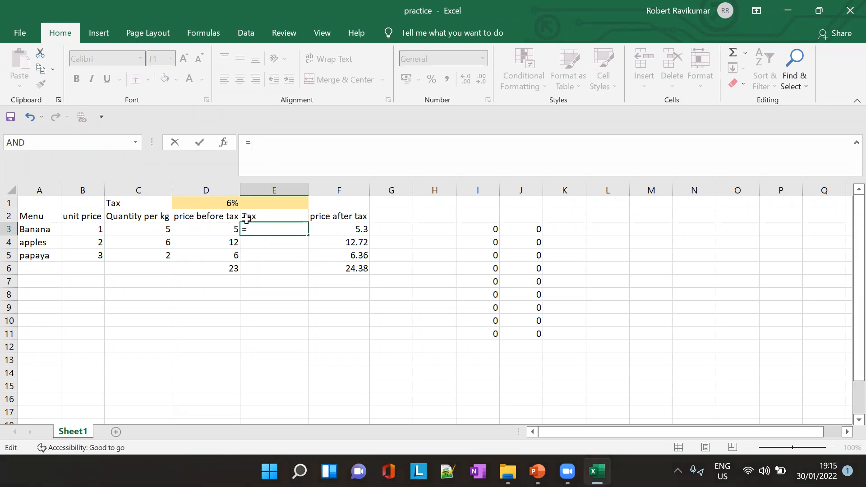
type("D3*")
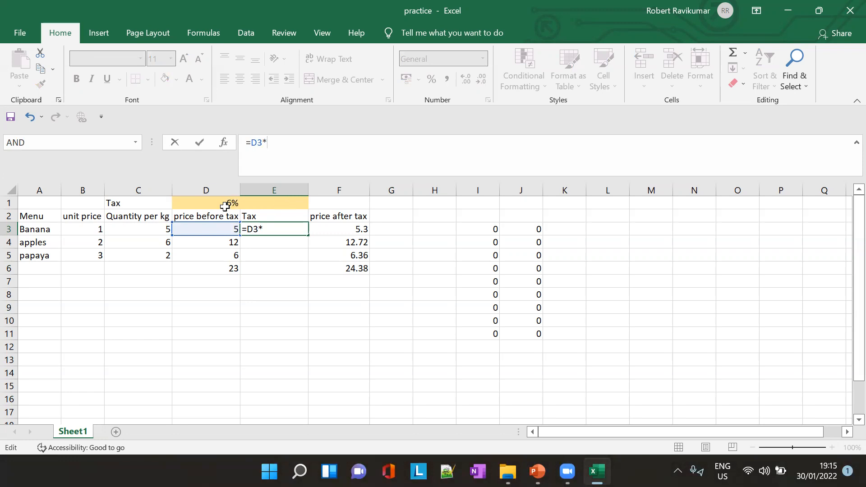
type("D1")
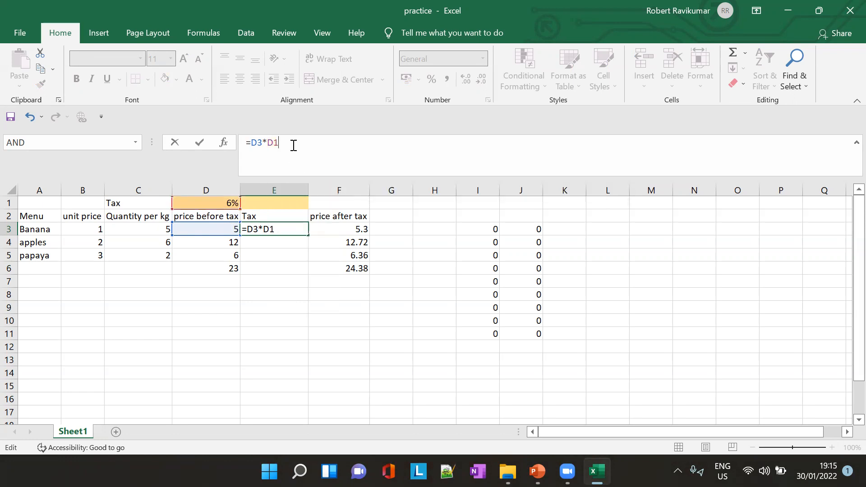
key("Tab")
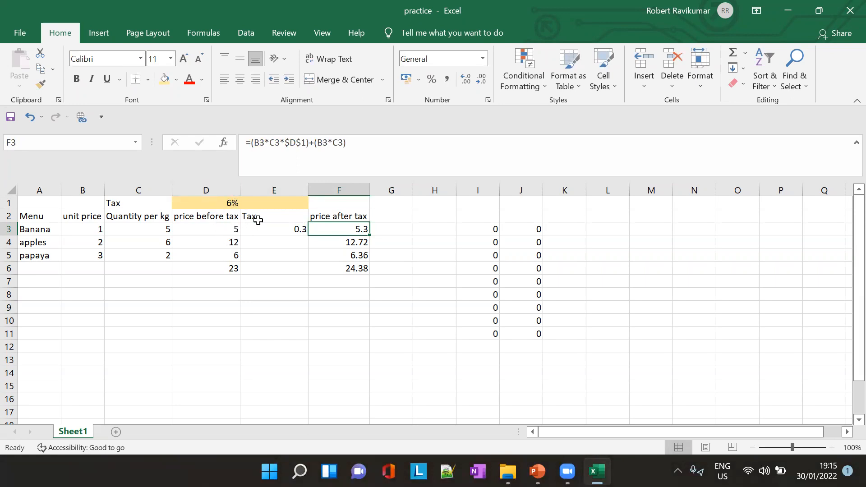
- Try filling the relative tax formula from E3 down to E5 and inspect the copied formula in E4
left_click(290, 229)
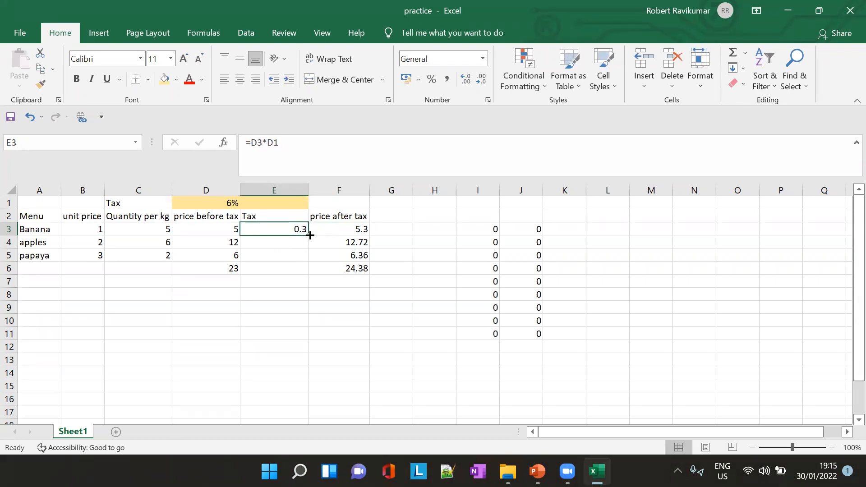
left_click_drag(311, 236, 302, 258)
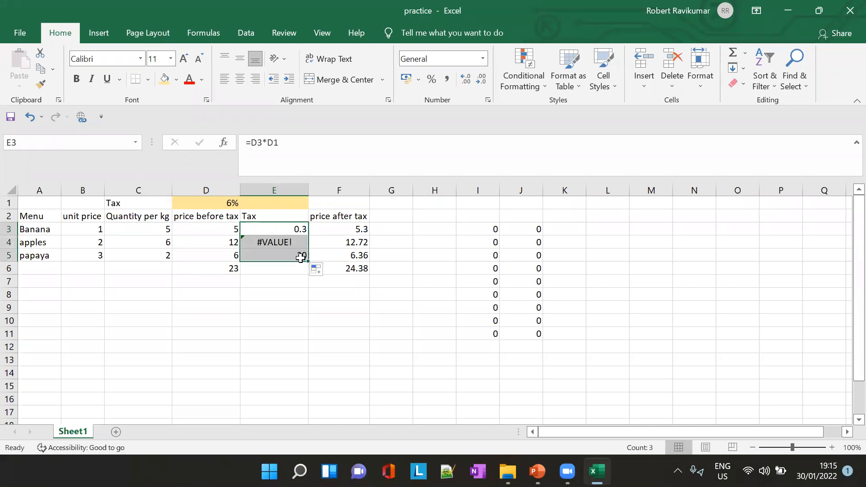
left_click(279, 240)
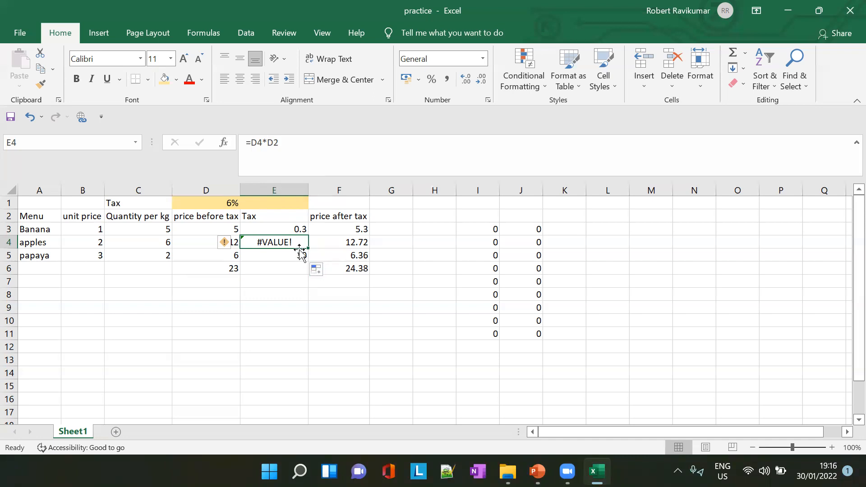
- Clear the copied tax formulas from E4 and E5
key("Delete")
key("Down")
key("Delete")
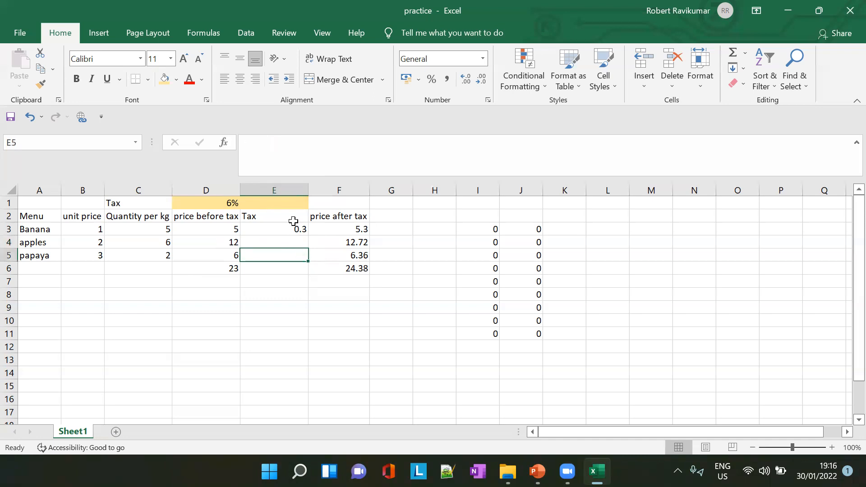
- Change the tax formula in E3 to the mixed reference =D3*D$1 and fill it down to E5
left_click(294, 230)
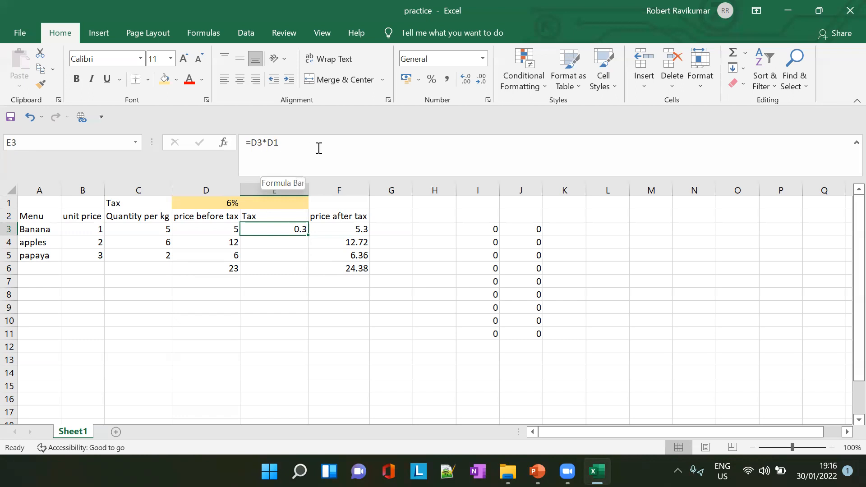
left_click(277, 143)
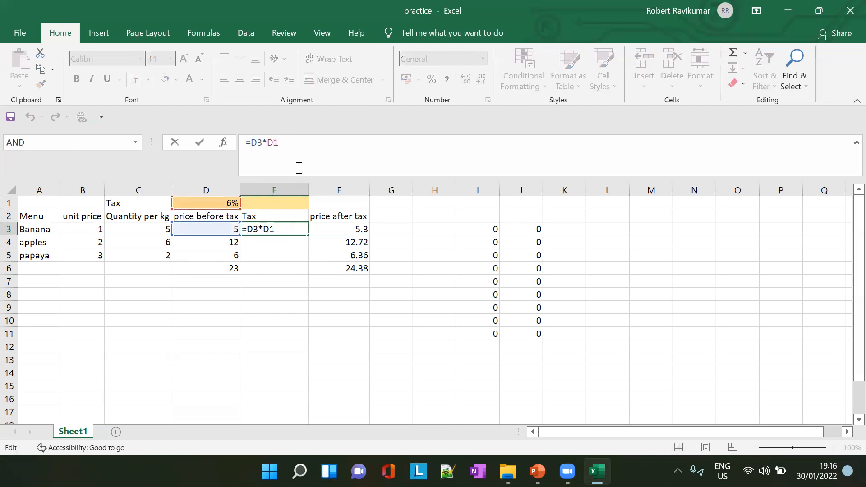
type("$")
key("Return")
left_click(302, 231)
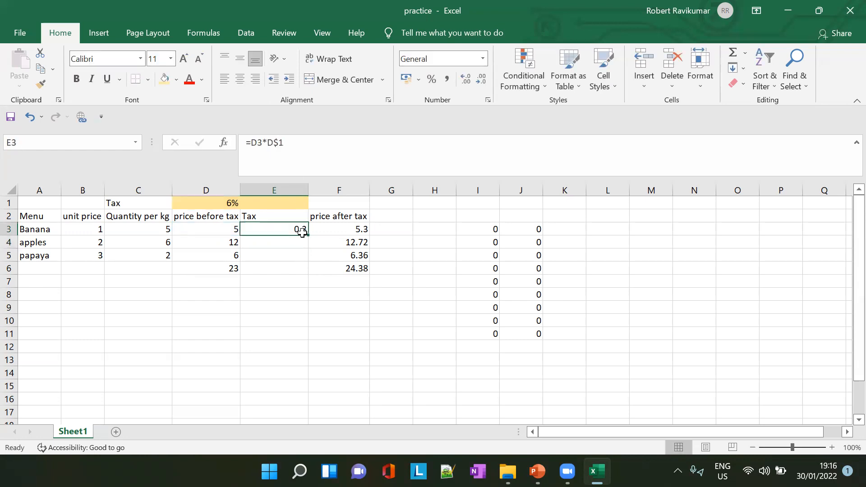
left_click_drag(309, 235, 300, 256)
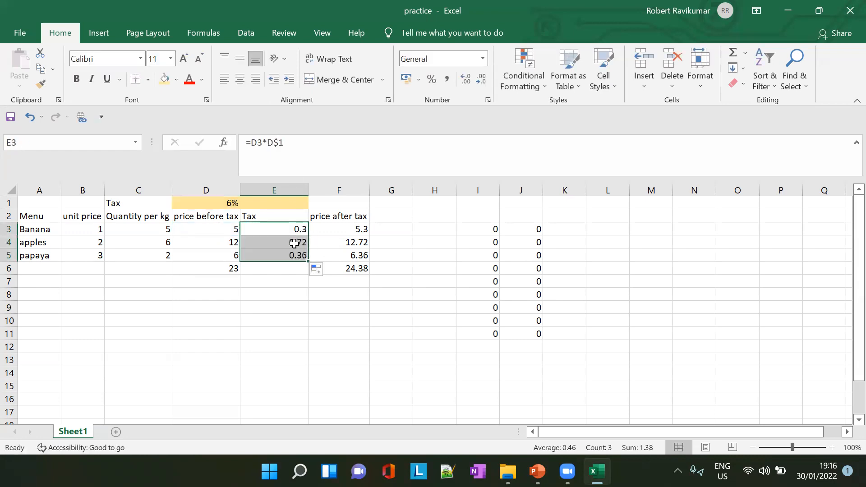
- Check the filled tax formulas in E4 and E5, examining how the mixed reference to the tax rate behaves
left_click(293, 244)
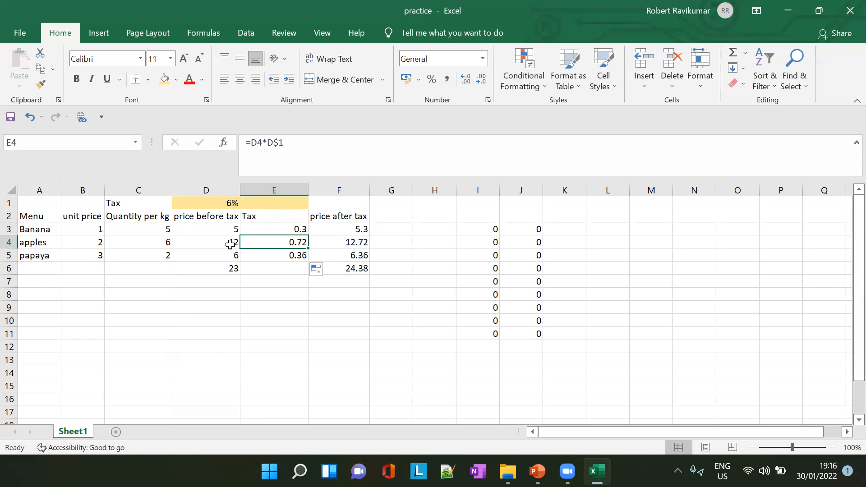
left_click(290, 255)
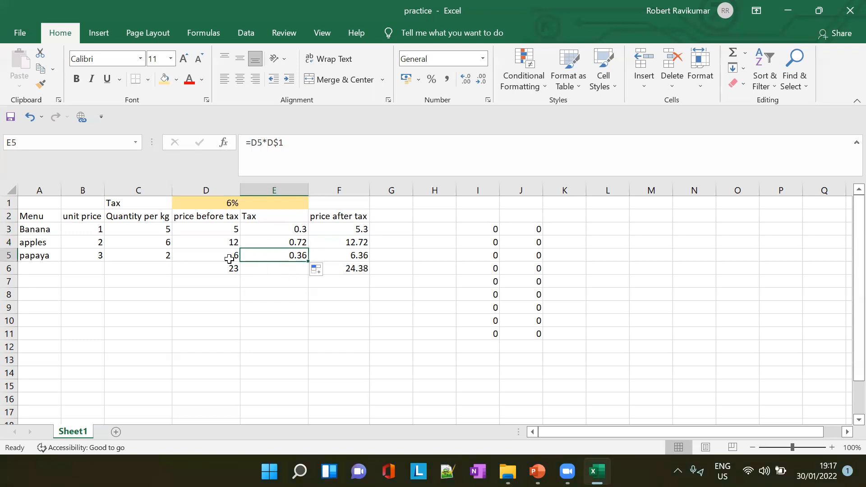
left_click(285, 144)
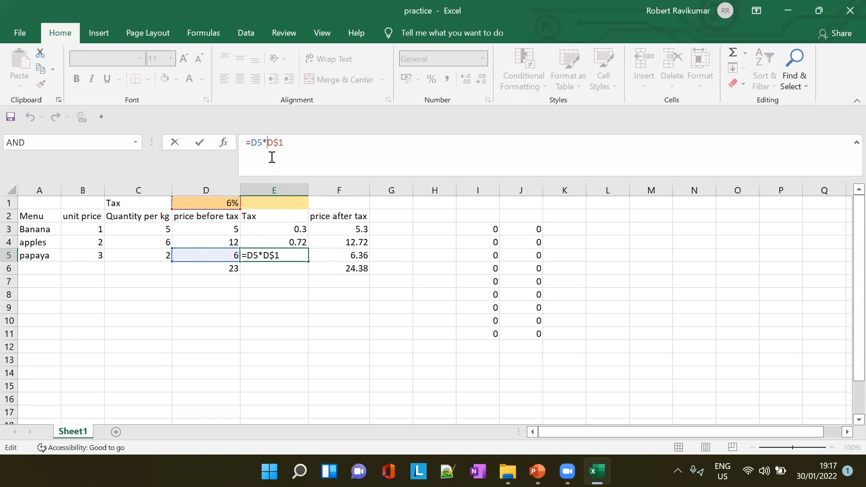
- Clear the tax results in E4 and E5 and fill the mixed-reference formula down again from E3
left_click(303, 244)
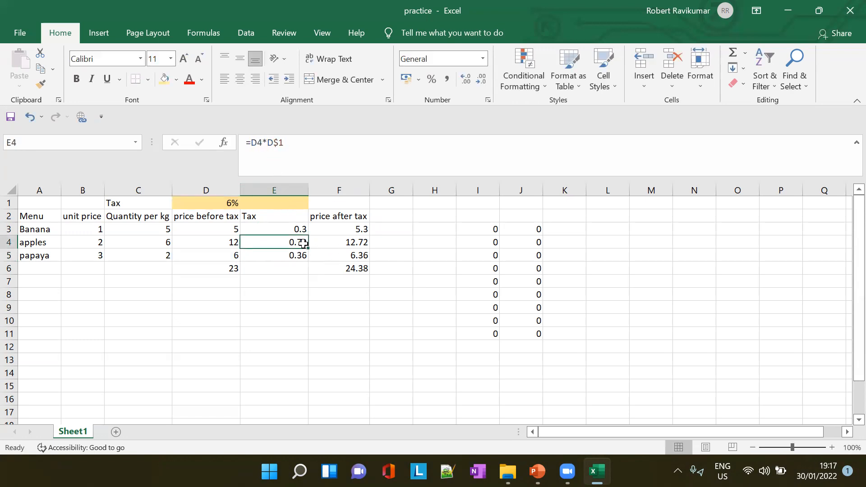
key("shift+Down")
key("Delete")
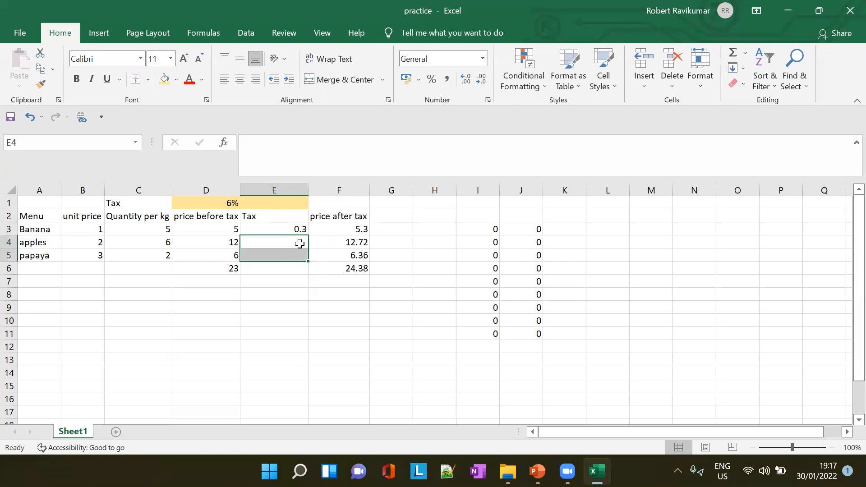
left_click(303, 226)
left_click_drag(309, 236, 307, 263)
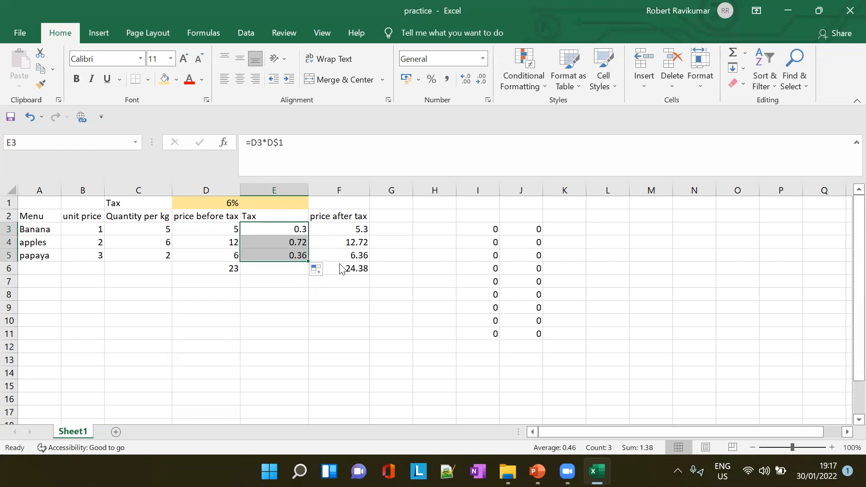
- Change the tax formula in E3 to the absolute reference =D3*$D$1 and fill it down to E5
left_click(422, 250)
left_click(226, 203)
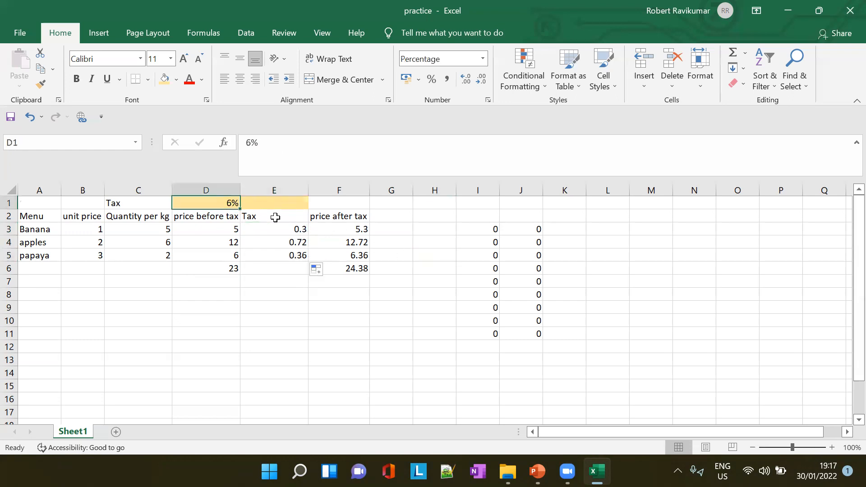
left_click(290, 233)
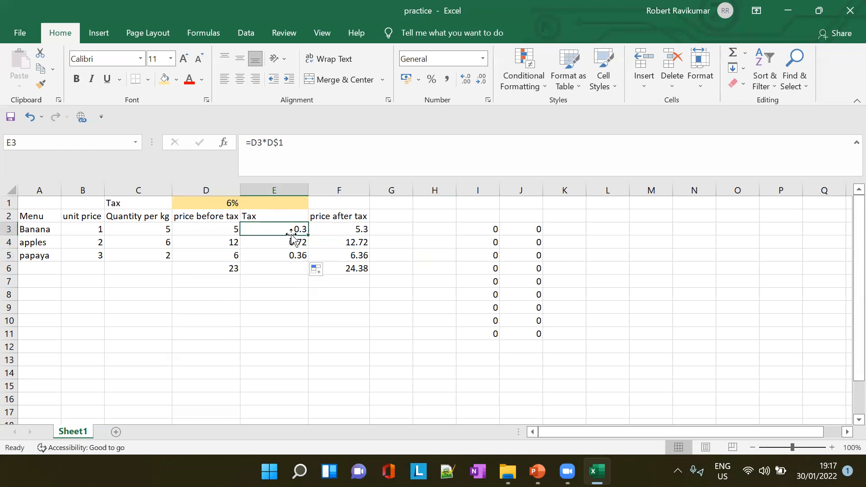
double_click(264, 142)
key("Right")
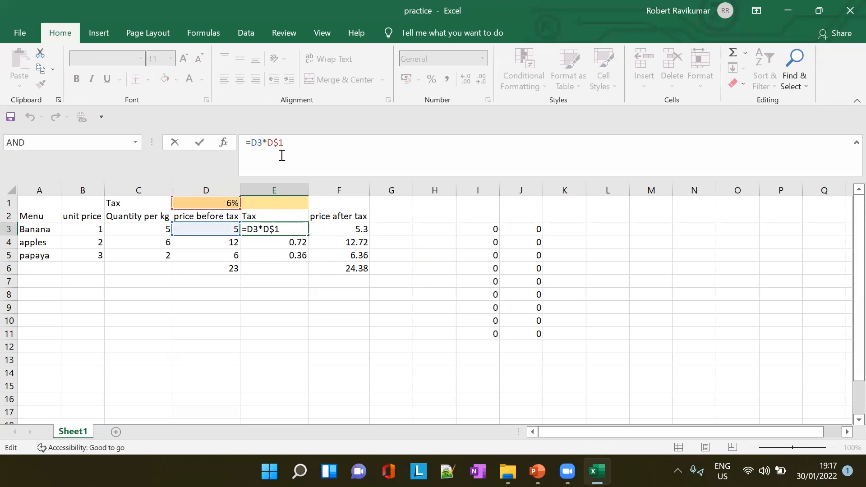
type("$")
key("Tab")
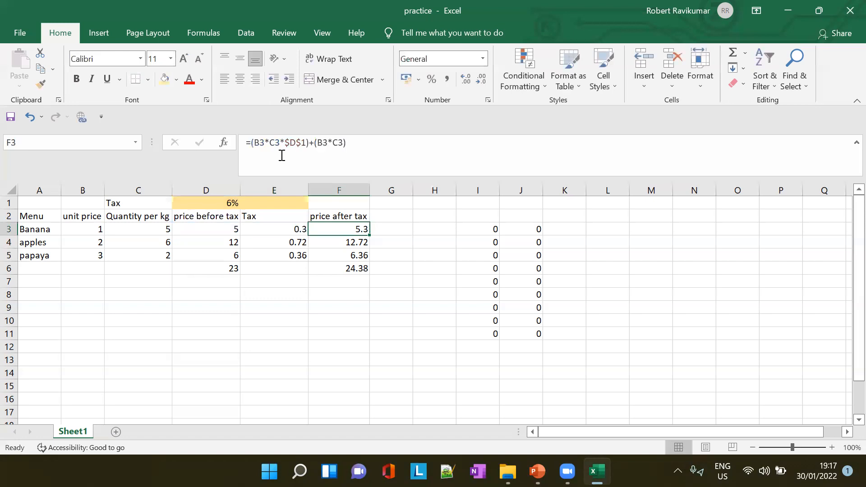
key("Left")
key("Right")
key("Left")
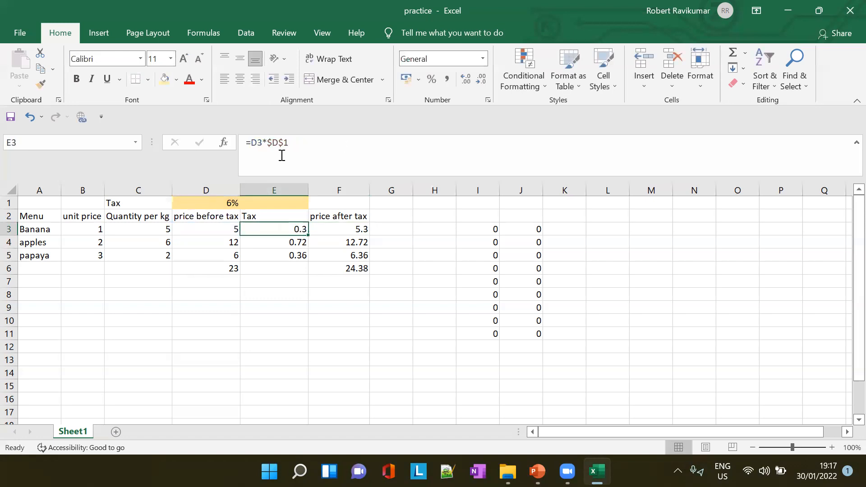
left_click_drag(308, 235, 304, 257)
- Check the tax formulas in E3, E4 and E5, examining how the absolute reference to the tax rate behaves when copied
left_click(292, 255)
left_click(293, 243)
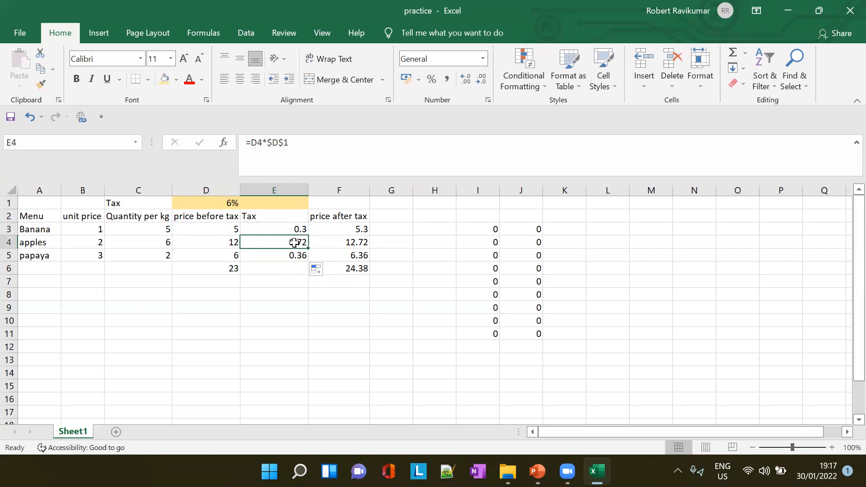
left_click(295, 256)
left_click(292, 243)
left_click(294, 228)
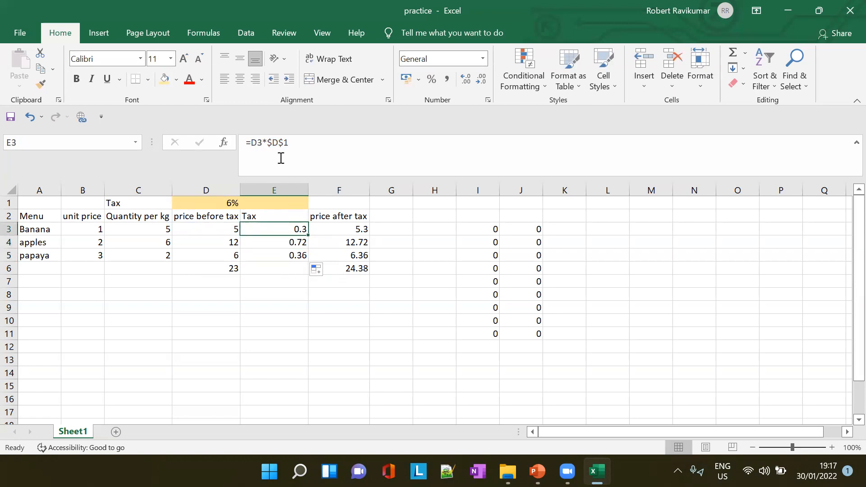
left_click(294, 244)
left_click(295, 257)
left_click(305, 233)
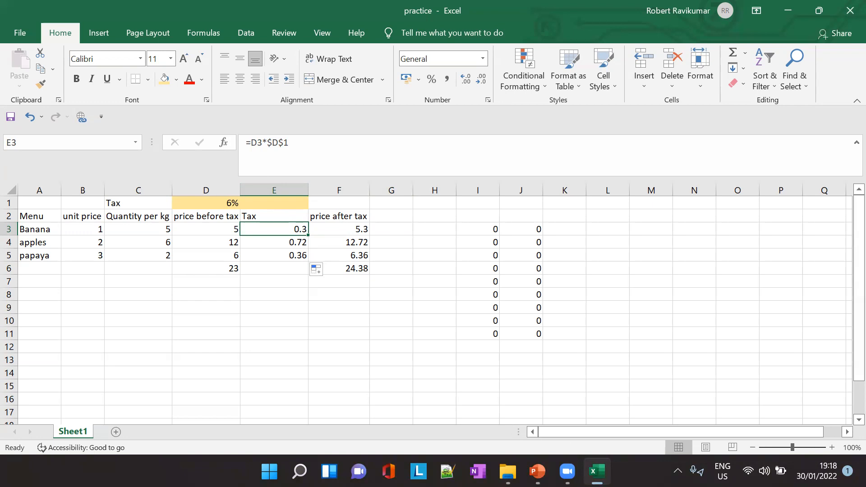
- Switch to the excel lesson 7 presentation in PowerPoint and show slide 12, "To reference cells across worksheets"
mouse_move(597, 472)
left_click(537, 472)
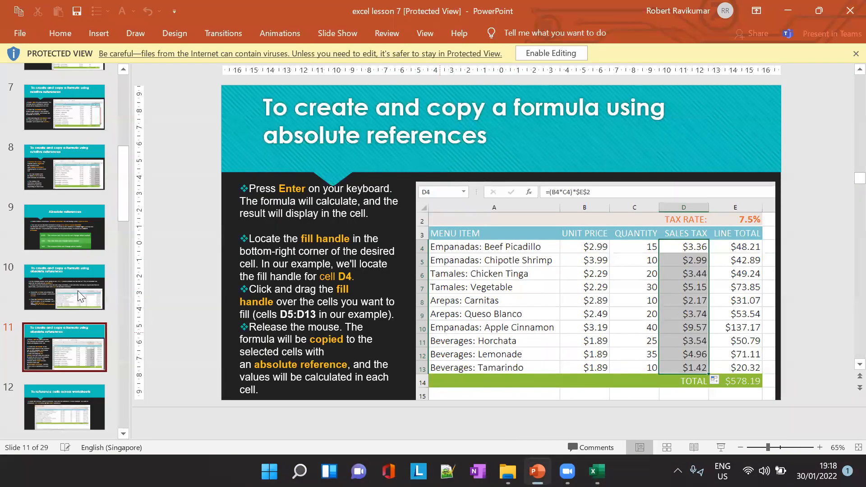
scroll(106, 341, "down", 1)
left_click(102, 344)
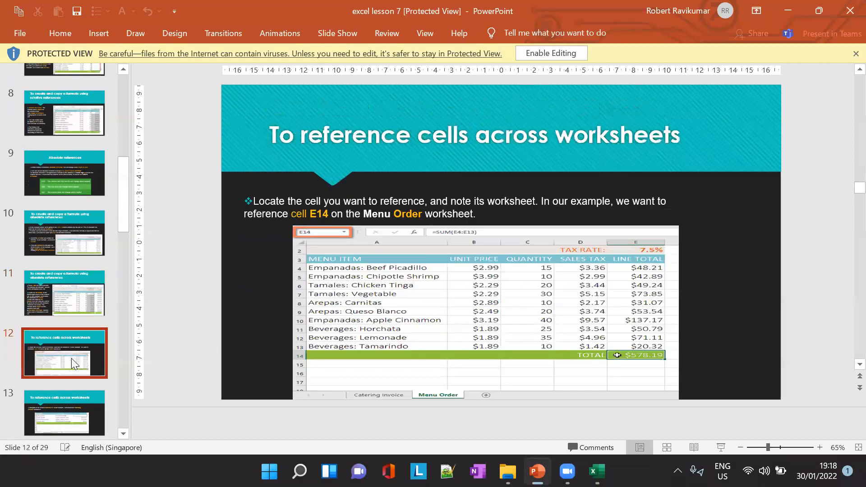
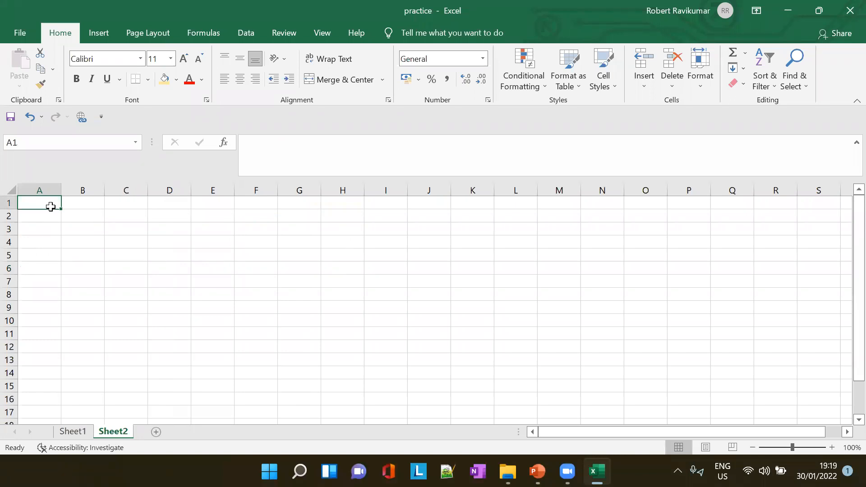
type("Costs")
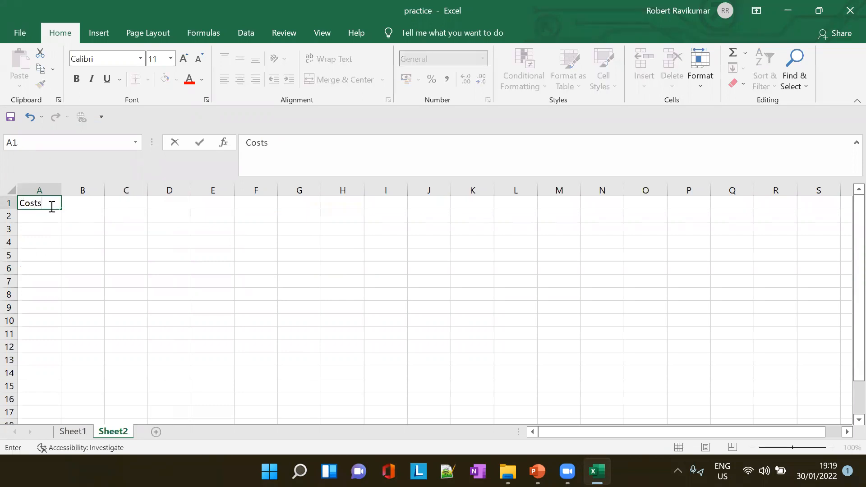
key("Return")
key("alt+Tab")
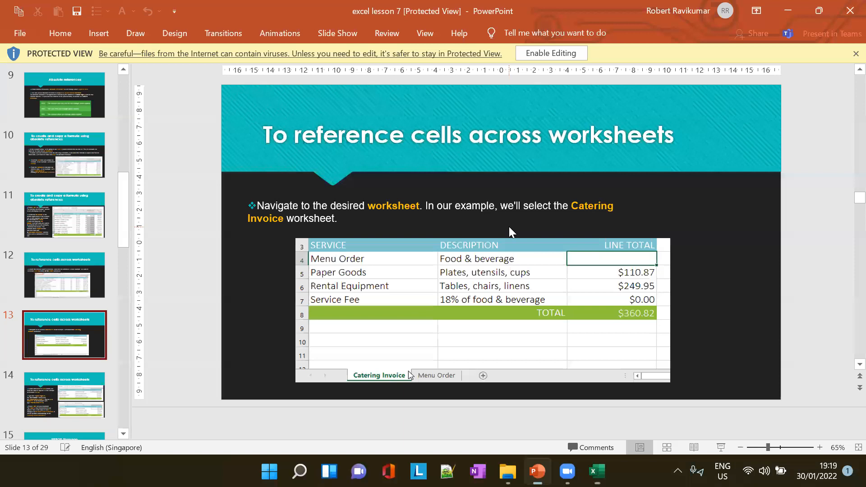
key("alt+Tab")
type("s")
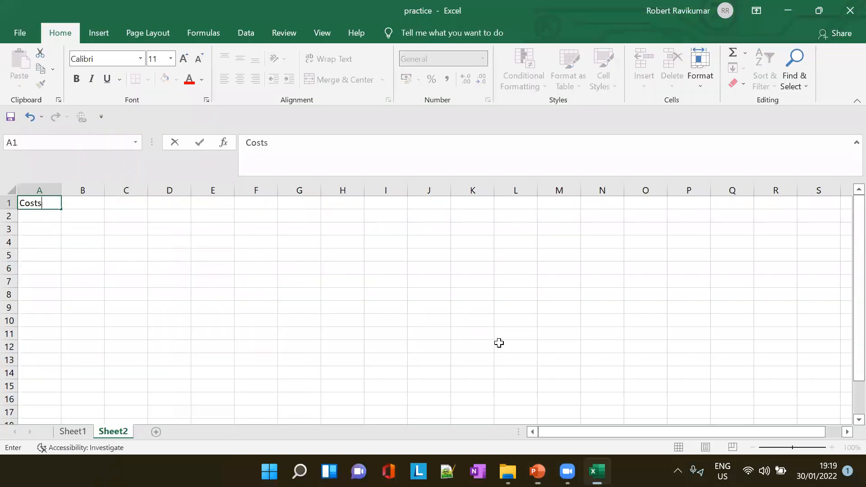
key("BackSpace")
key("BackSpace")
key("BackSpace")
- Enter the headings Service, Description and price in cells A1 to C1 of Sheet2
type("Service")
key("Tab")
type("Description")
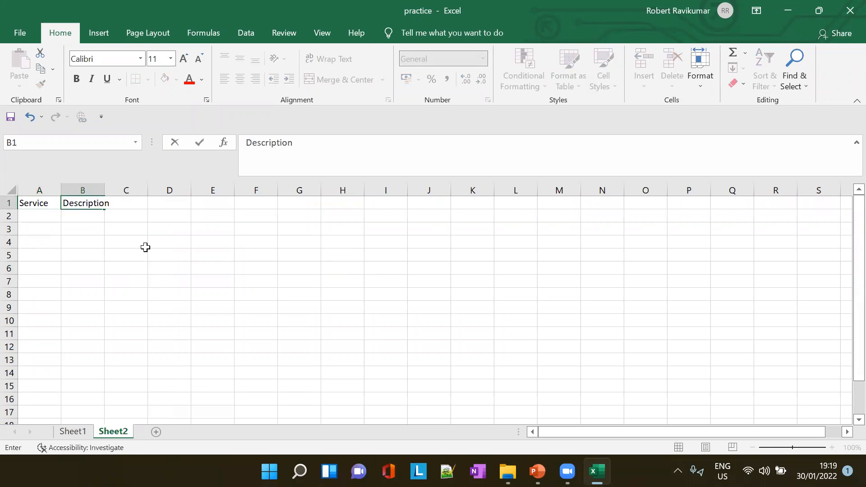
key("Tab")
type("price")
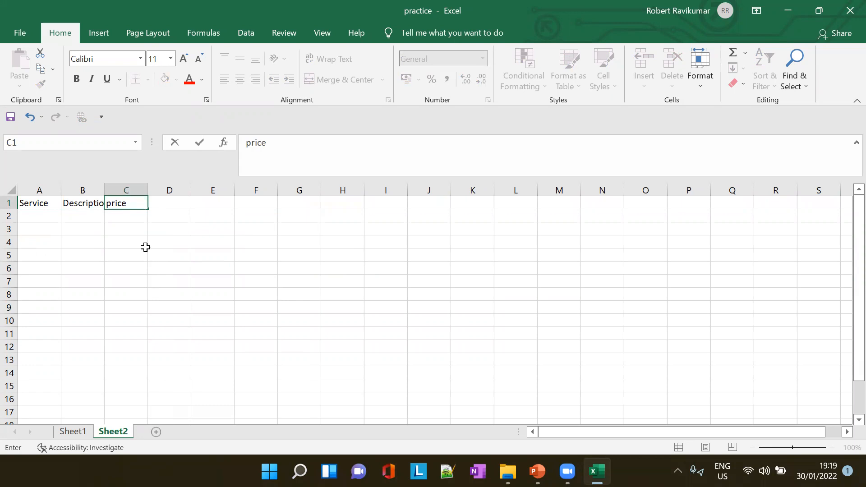
key("Return")
- Fit the Description column to its text and enter transport as the first service in A2
double_click(104, 190)
key("alt+Tab")
key("alt+Tab")
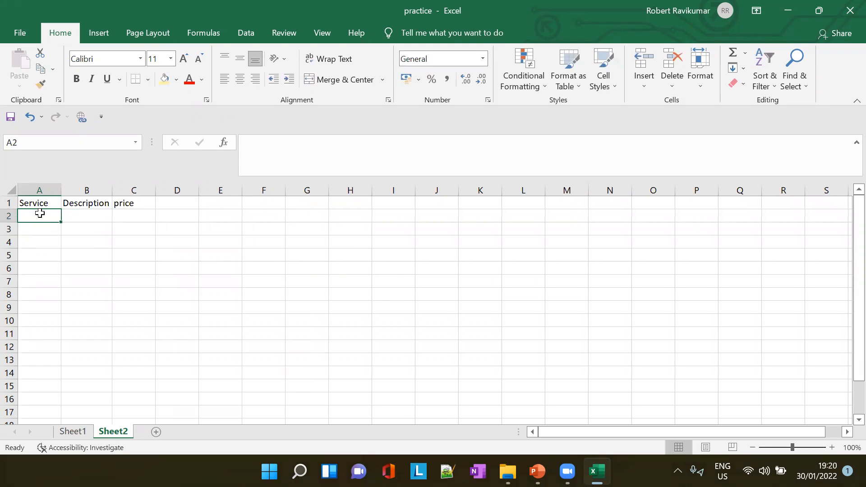
type("transport")
key("Tab")
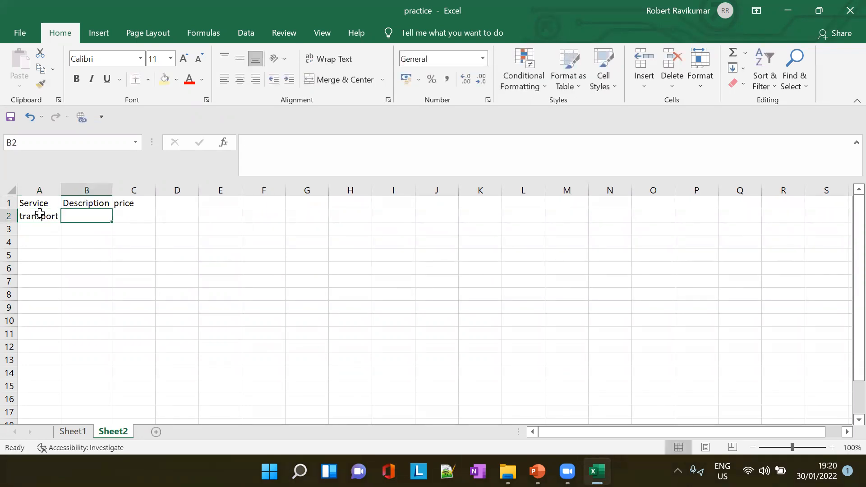
- Delete the Description column so that price directly follows Service
left_click(80, 189)
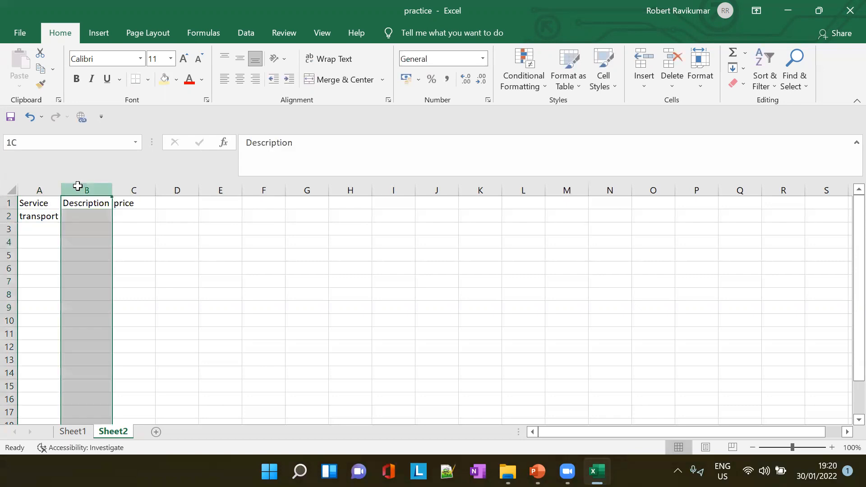
right_click(80, 187)
left_click(117, 198)
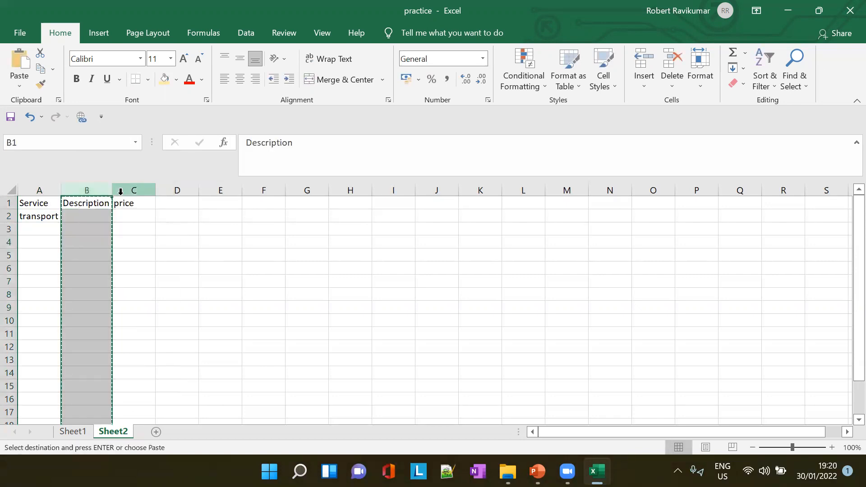
right_click(94, 189)
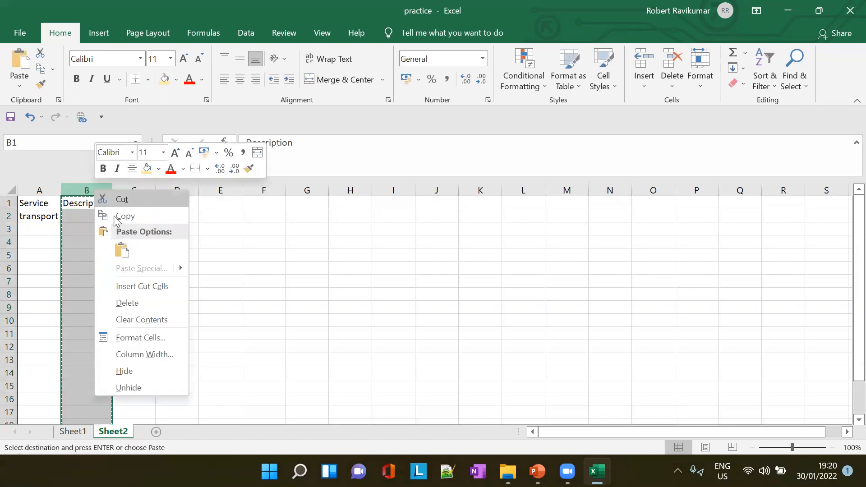
left_click(139, 303)
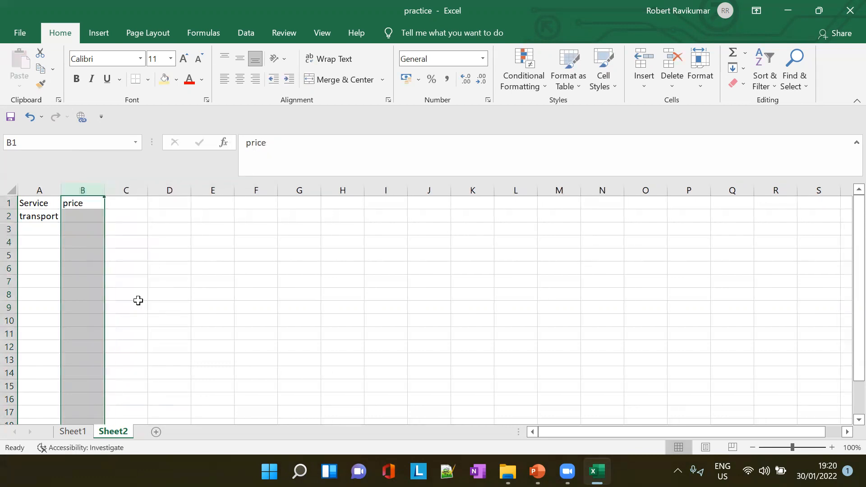
- Fit column B to its contents and enter 43 as the transport price in B2
double_click(100, 190)
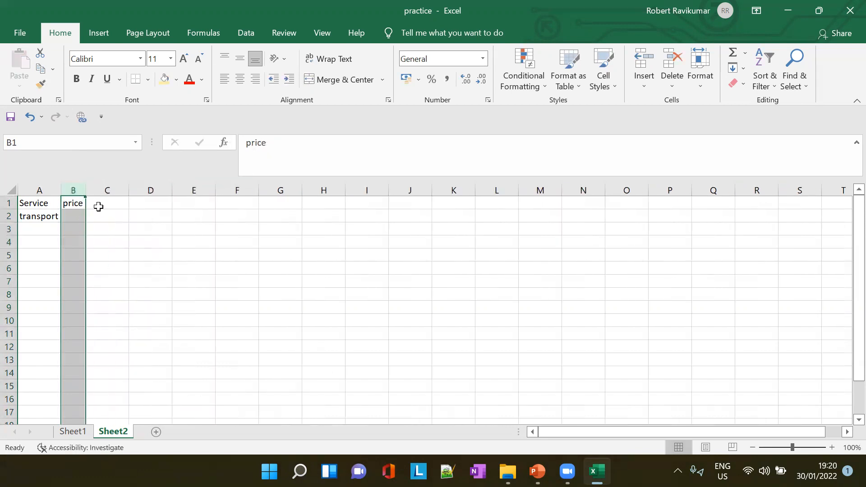
left_click(78, 216)
type("43")
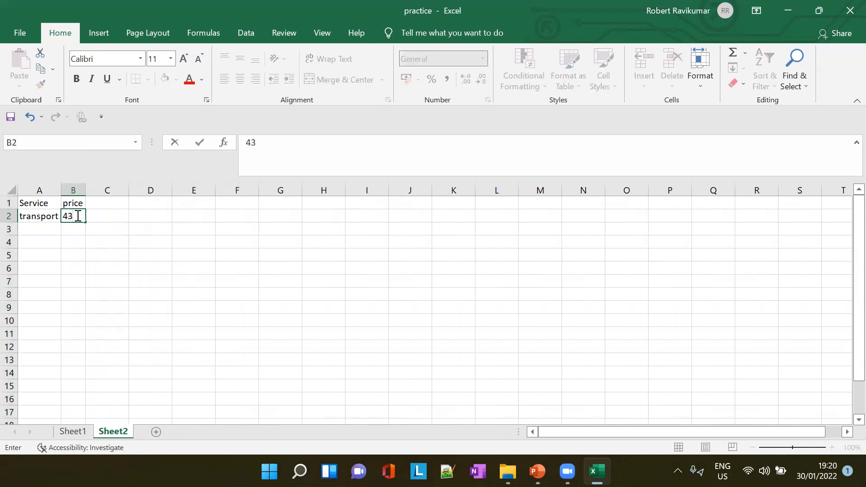
- Add a music row in row 3 with a price of 67
left_click(41, 231)
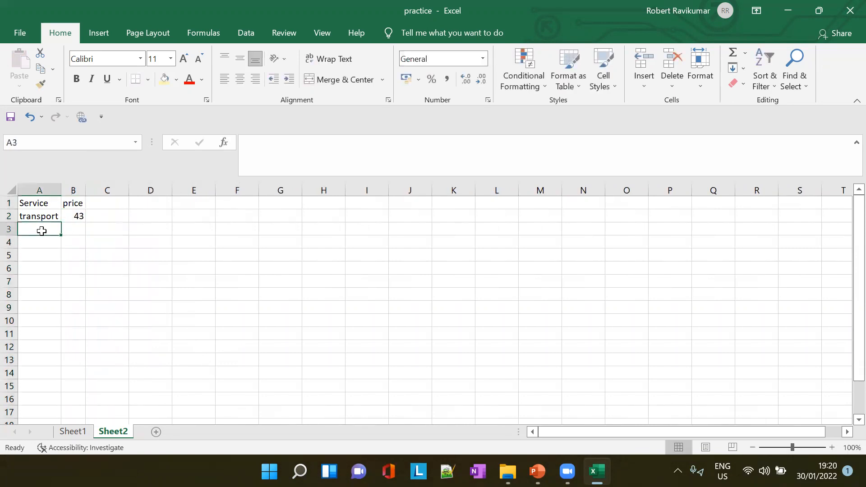
type("ms=")
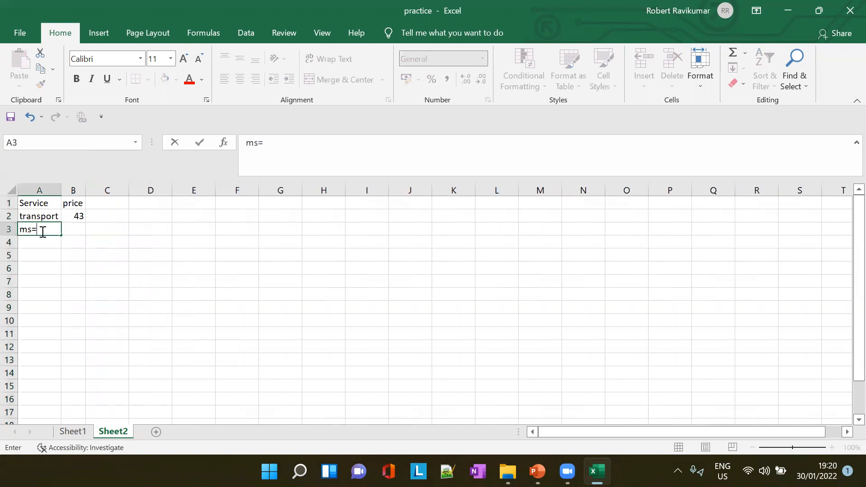
type("sic")
key("Tab")
type("6")
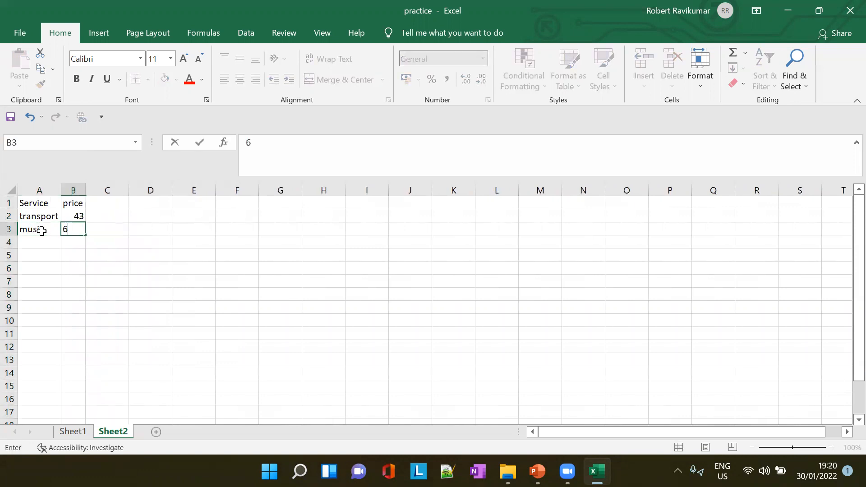
key("Return")
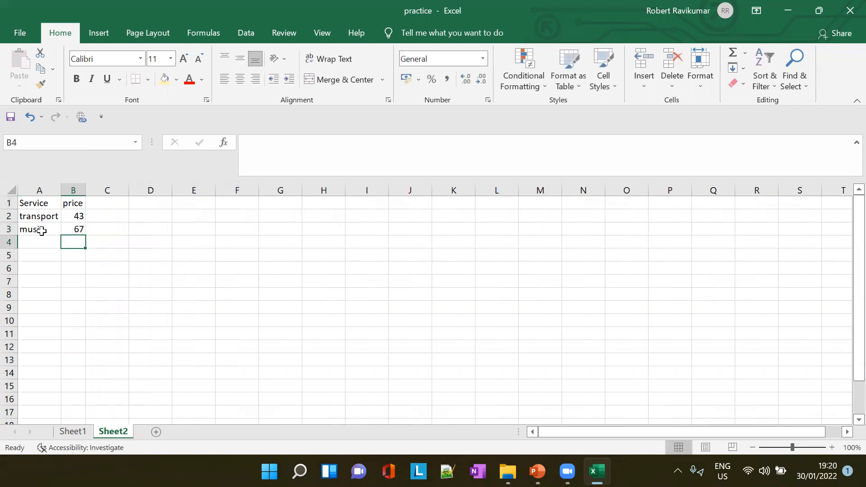
- Enter groceries as the third service in A4, correcting its spelling
key("Left")
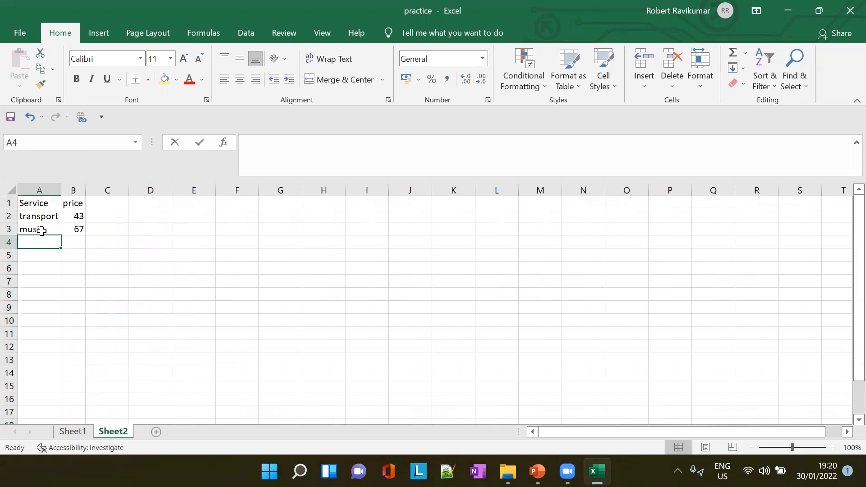
type("graoceries")
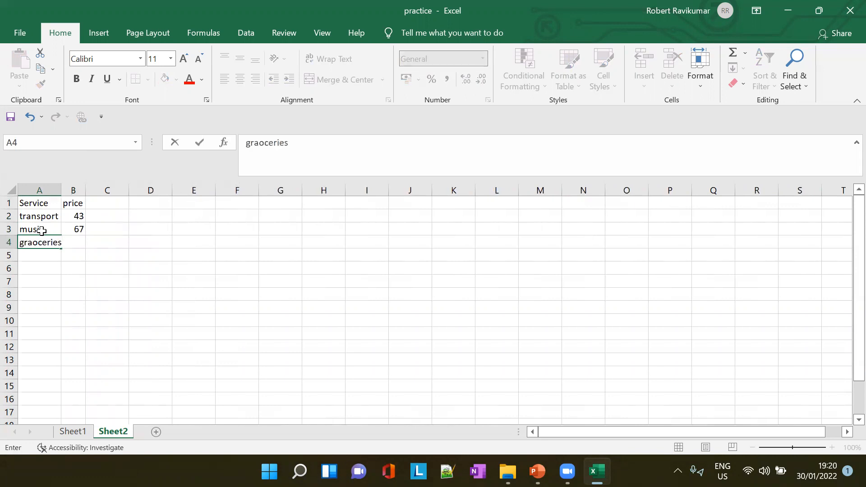
left_click(32, 244)
key("BackSpace")
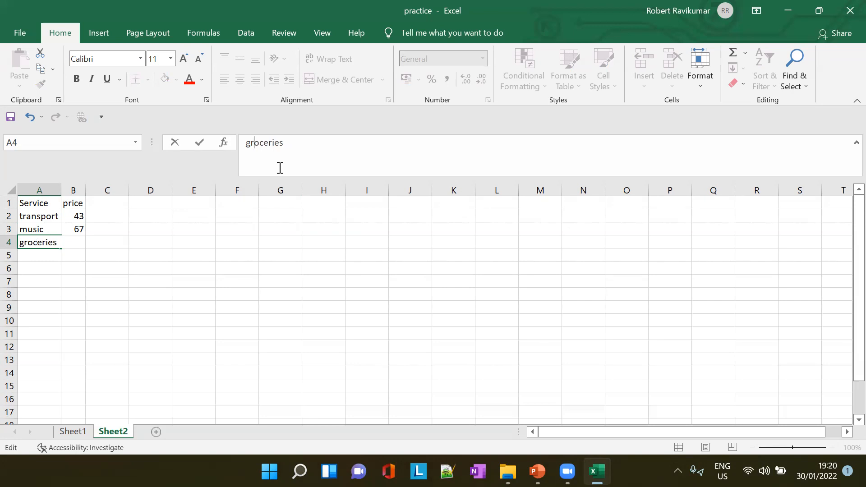
left_click(87, 195)
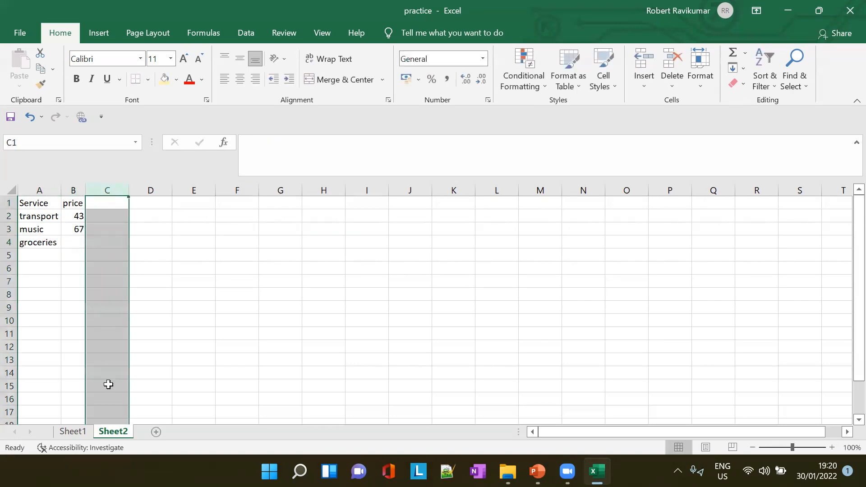
- Locate the after-tax total on Sheet1 and enter Sheet1!F6 as the groceries price in B4 of Sheet2
left_click(73, 432)
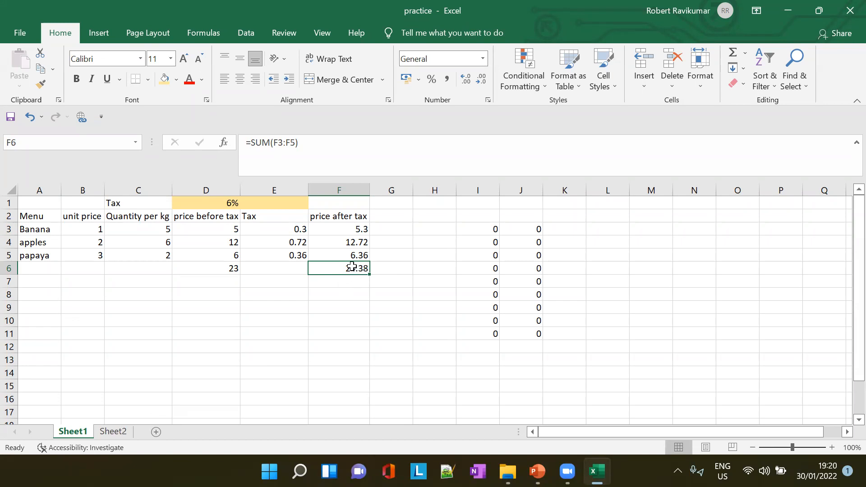
left_click(113, 432)
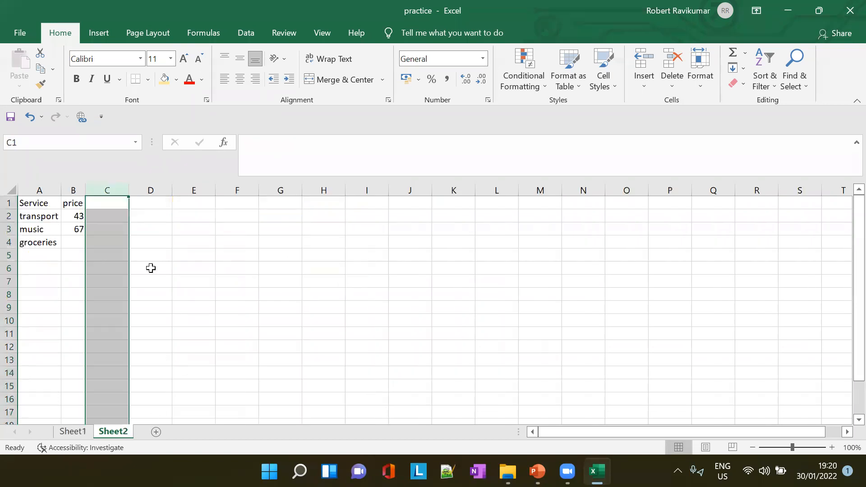
left_click(74, 243)
left_click(86, 190)
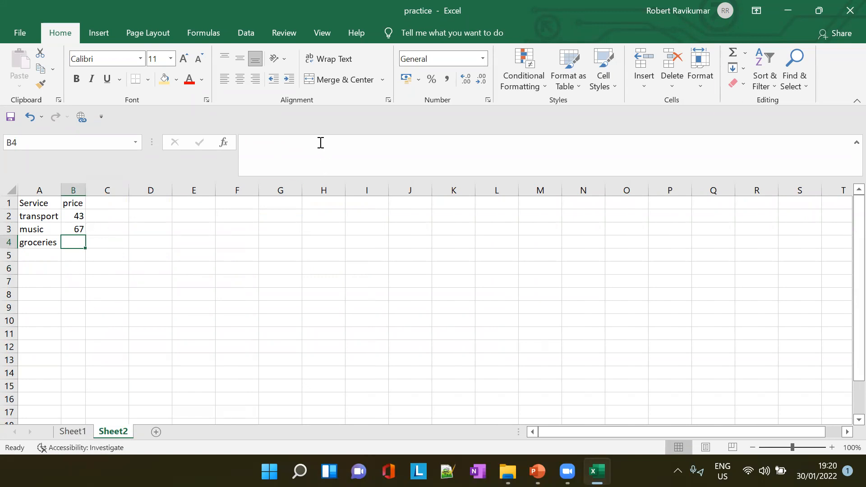
left_click(321, 143)
type("Sheet1!E")
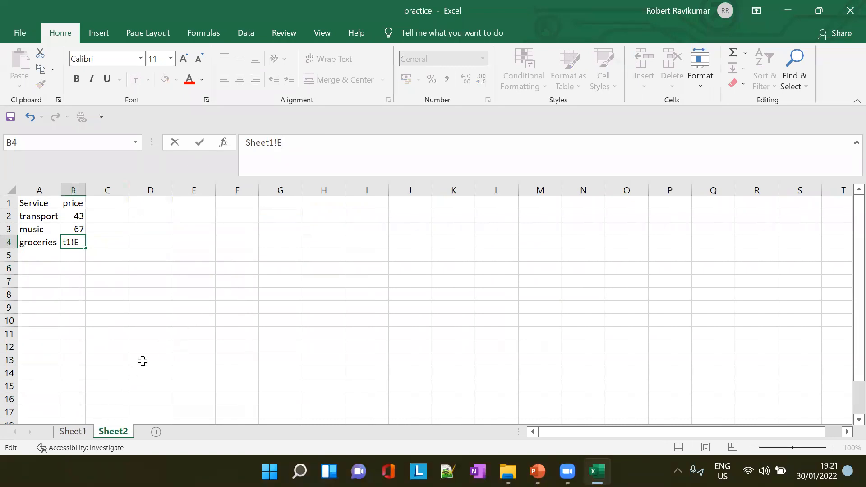
left_click(73, 432)
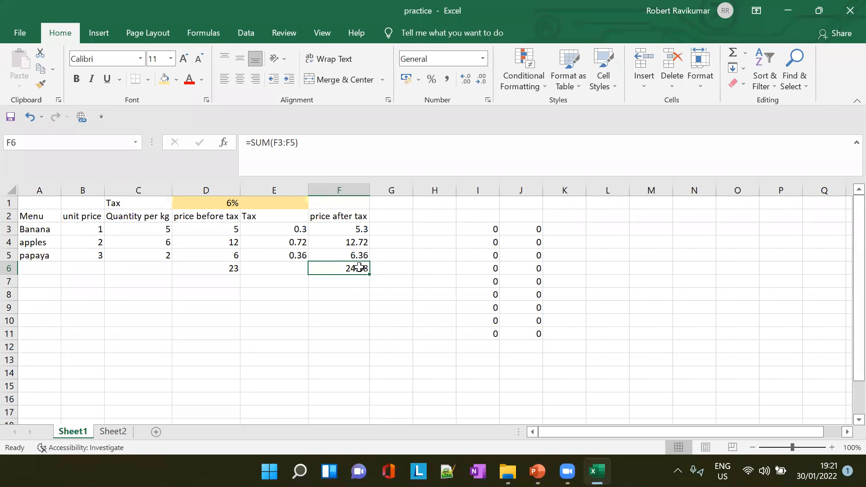
left_click(115, 431)
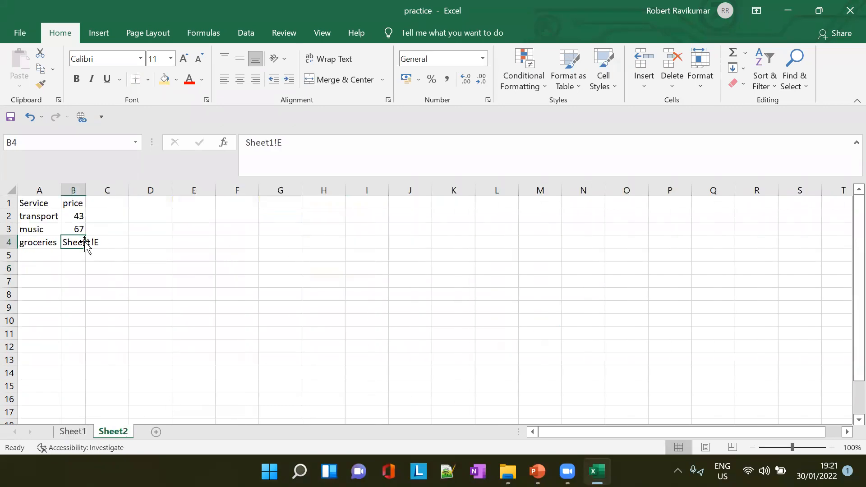
left_click(302, 140)
key("BackSpace")
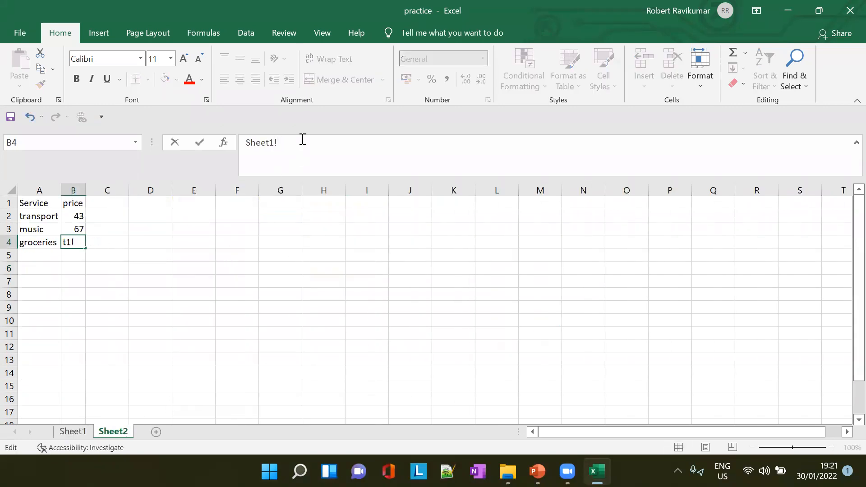
type("F6")
key("Tab")
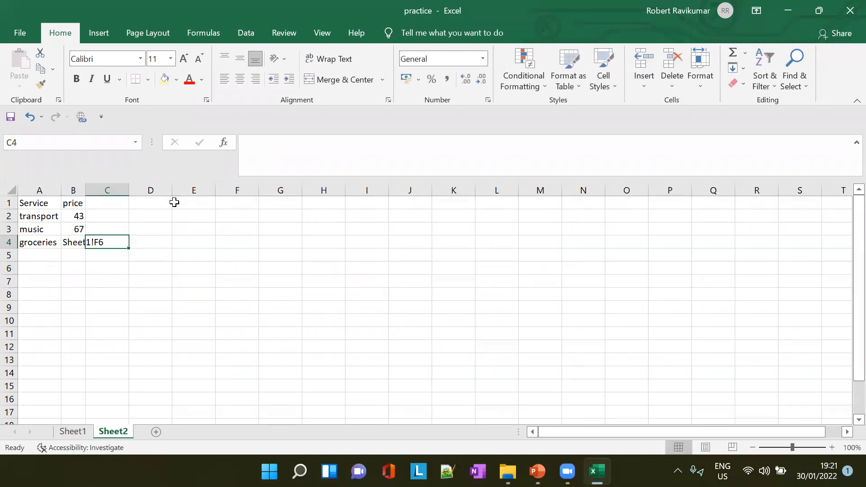
- Fit column B to its contents and turn the B4 entry into the formula =Sheet1!F6
left_click_drag(88, 191, 88, 191)
double_click(88, 190)
left_click(292, 147)
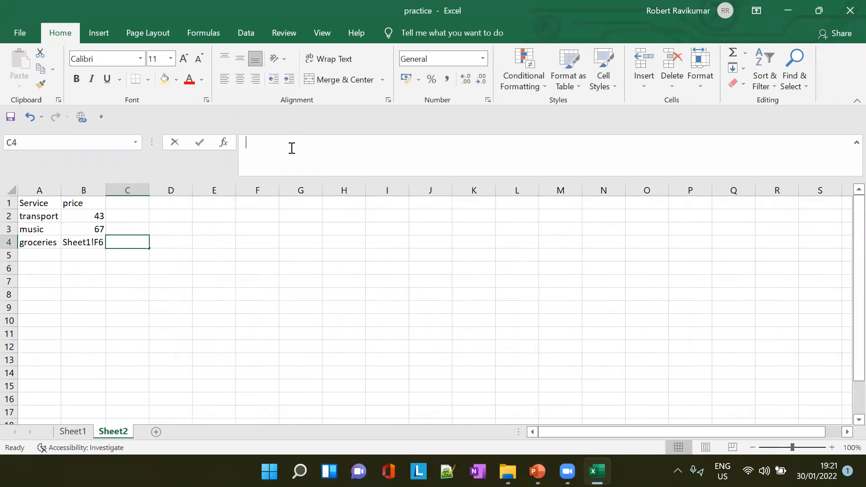
left_click(99, 241)
left_click(246, 141)
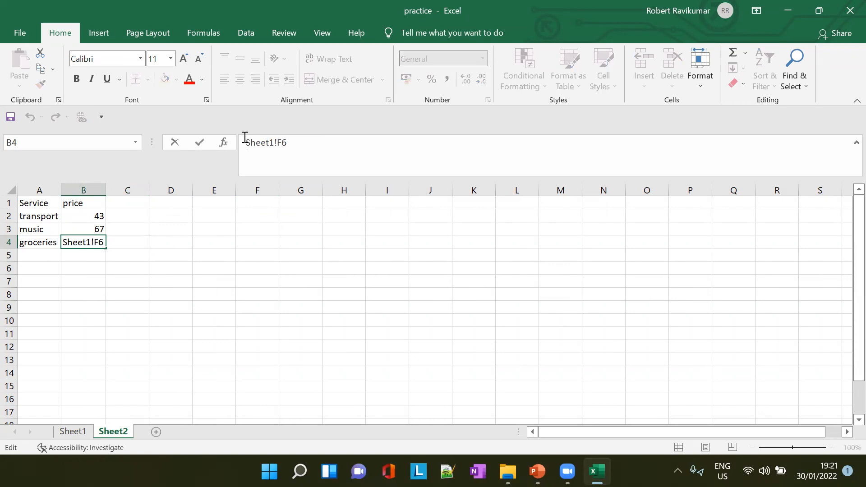
type("=")
key("Tab")
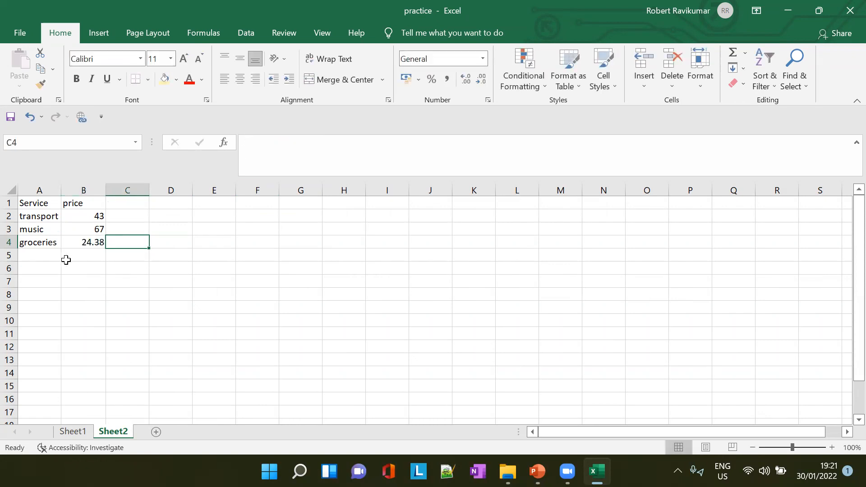
- Set the papaya quantity in C5 on Sheet1 to 3
left_click(72, 431)
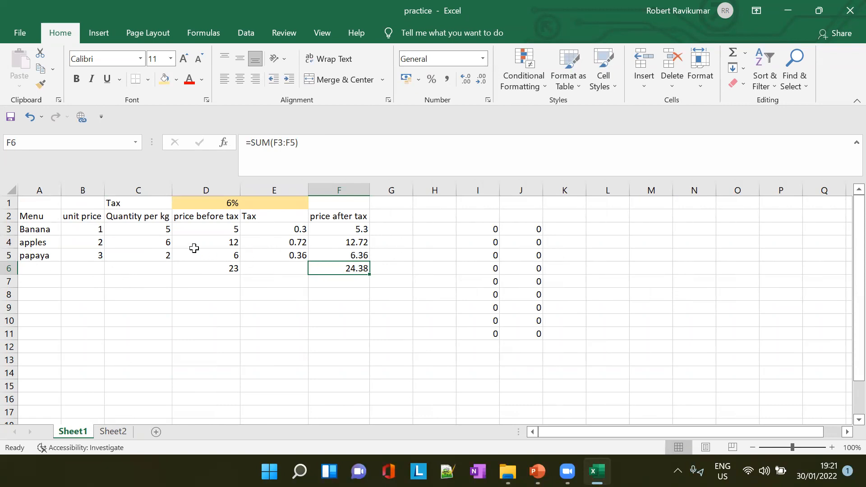
left_click(166, 265)
left_click(166, 255)
type("3")
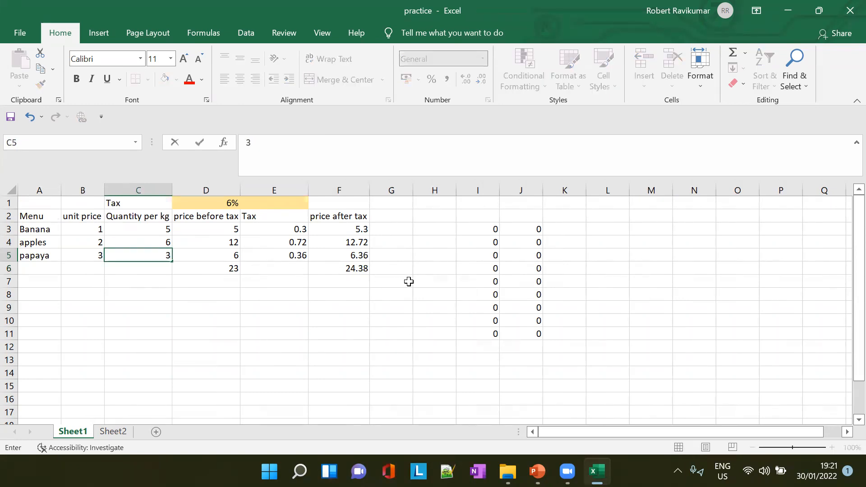
key("Tab")
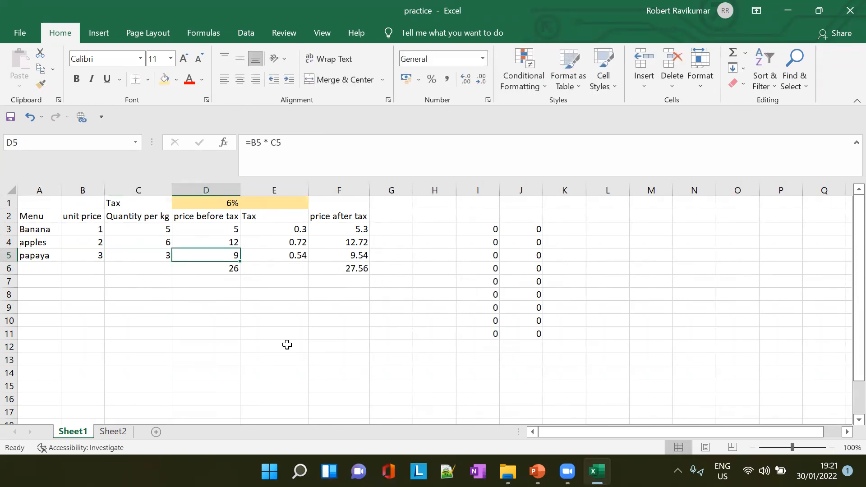
- Check the groceries price on Sheet2, and switch to PowerPoint to review the slides on referencing cells across worksheets and the error message
left_click(114, 432)
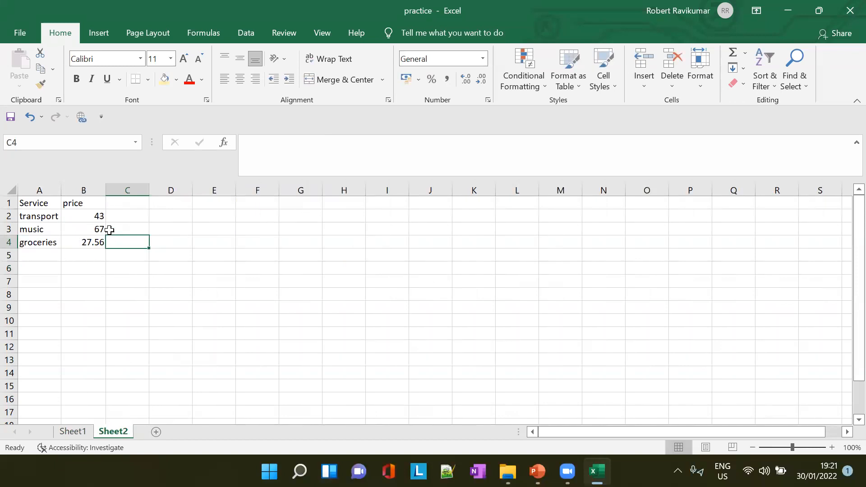
key("alt+Tab")
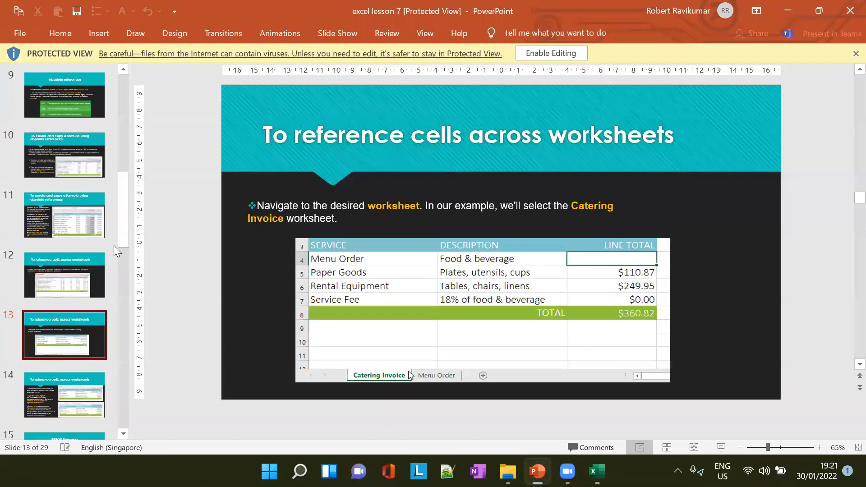
key("alt+Tab")
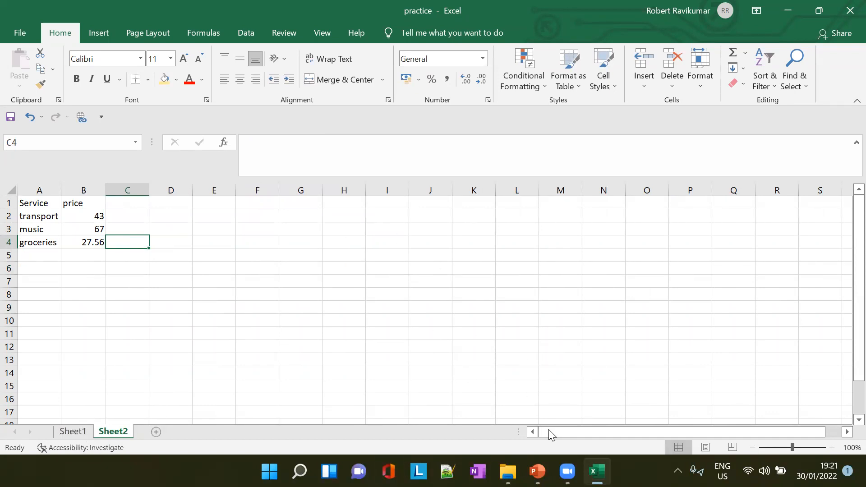
left_click(537, 472)
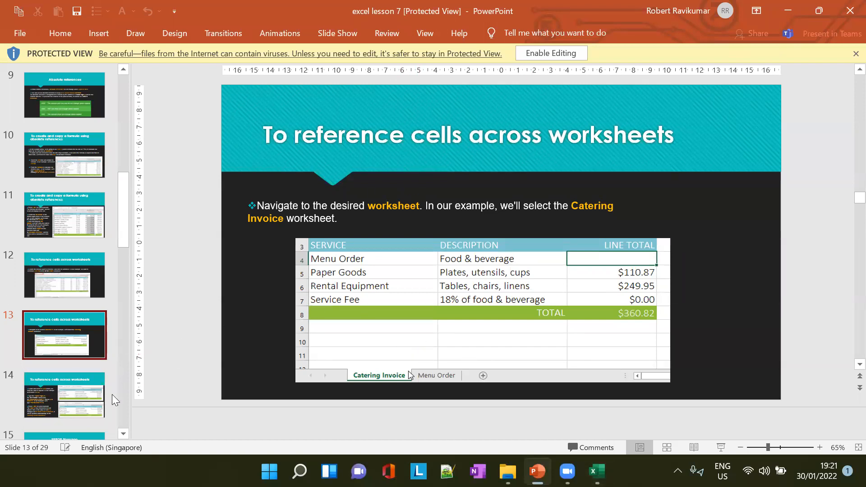
scroll(75, 393, "down", 1)
left_click(76, 362)
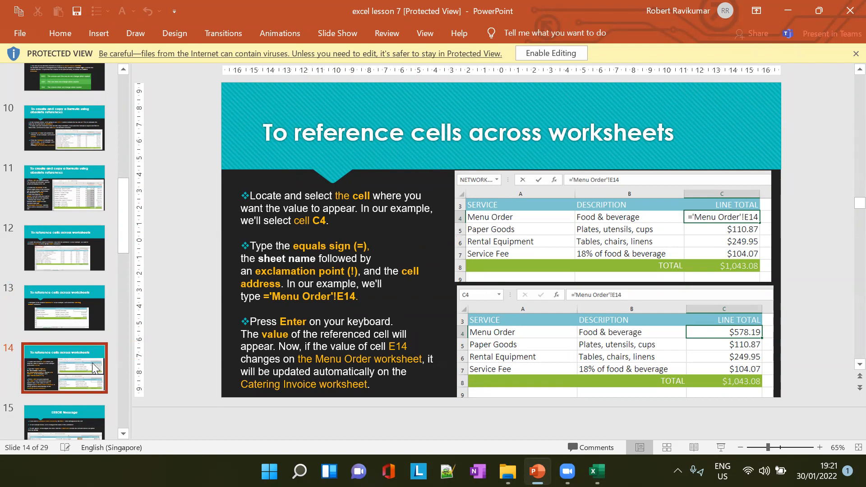
scroll(68, 392, "down", 3)
left_click(66, 388)
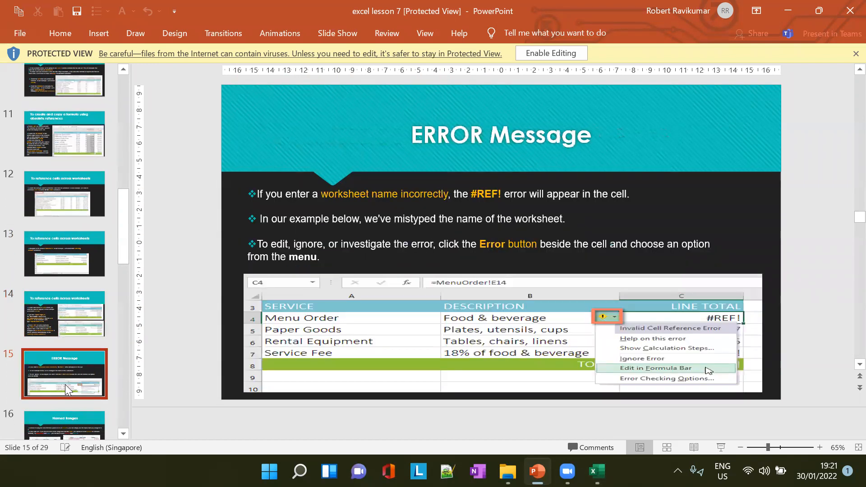
left_click(87, 327)
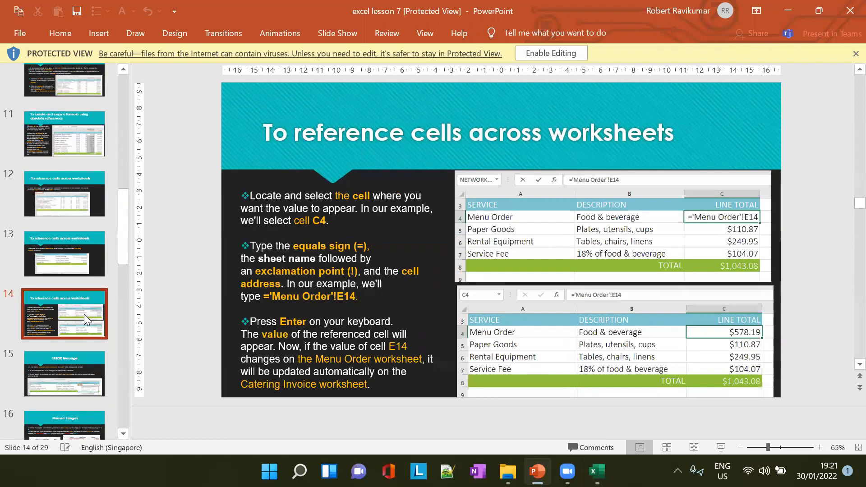
- Switch back to Excel and compare the after-tax total in F6 on Sheet1 with the groceries formula in B4 of Sheet2
key("alt+Tab")
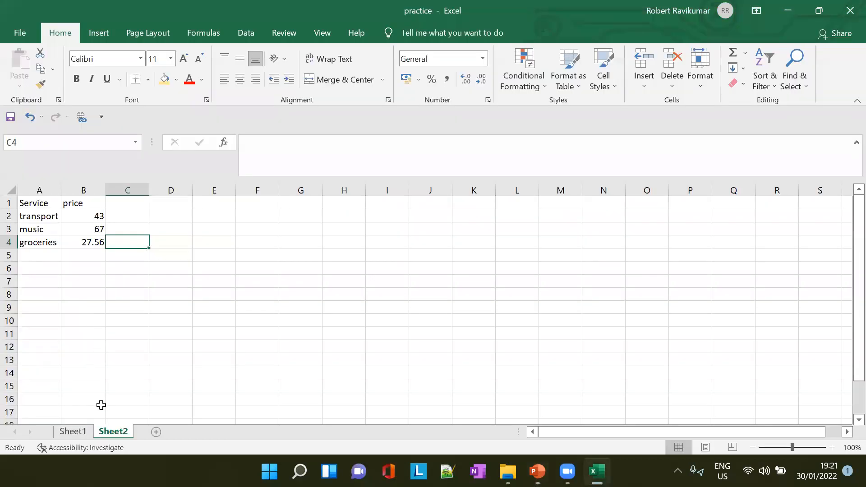
left_click(77, 435)
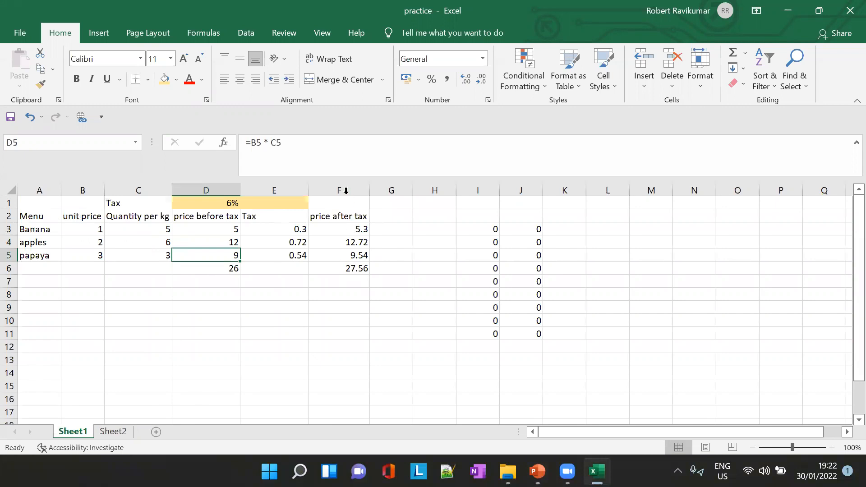
left_click(351, 270)
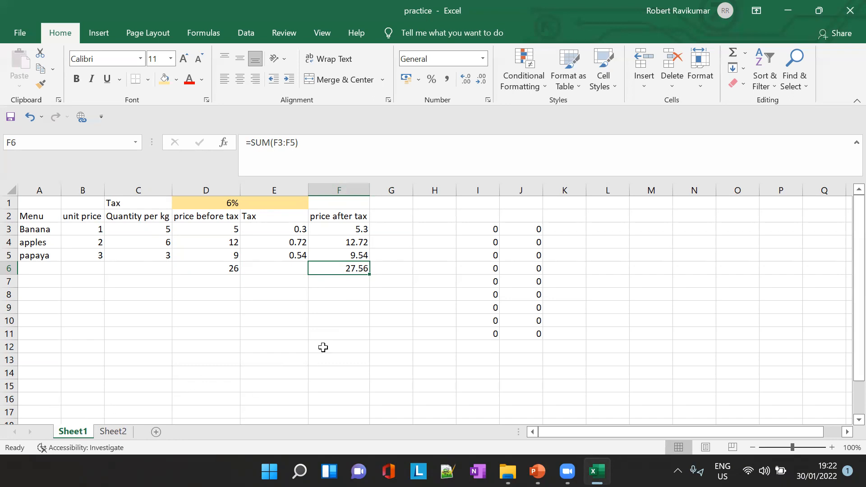
left_click(120, 432)
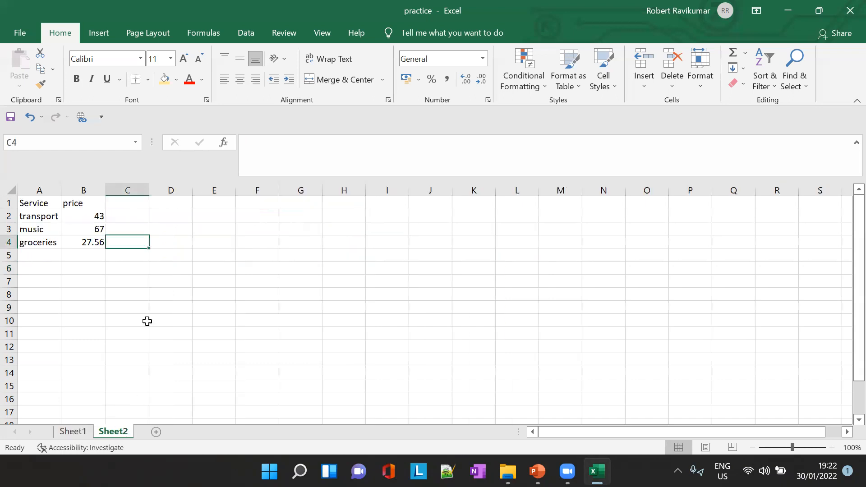
left_click(98, 243)
left_click_drag(251, 144, 282, 144)
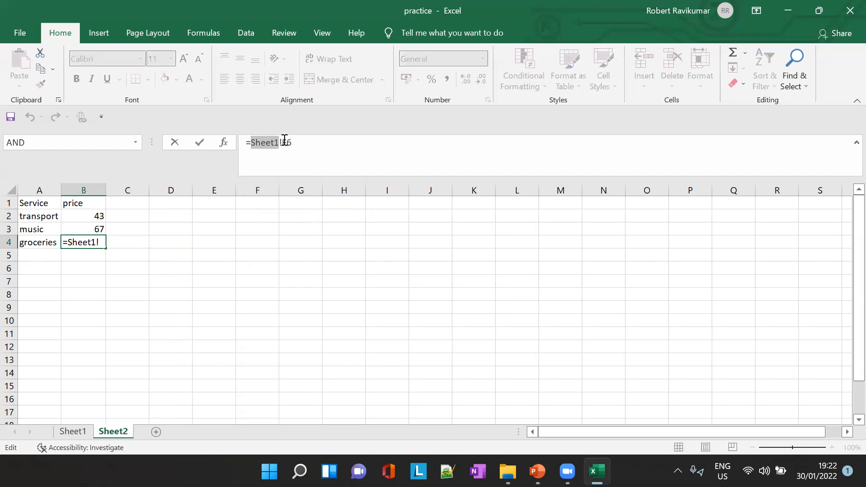
left_click(284, 142)
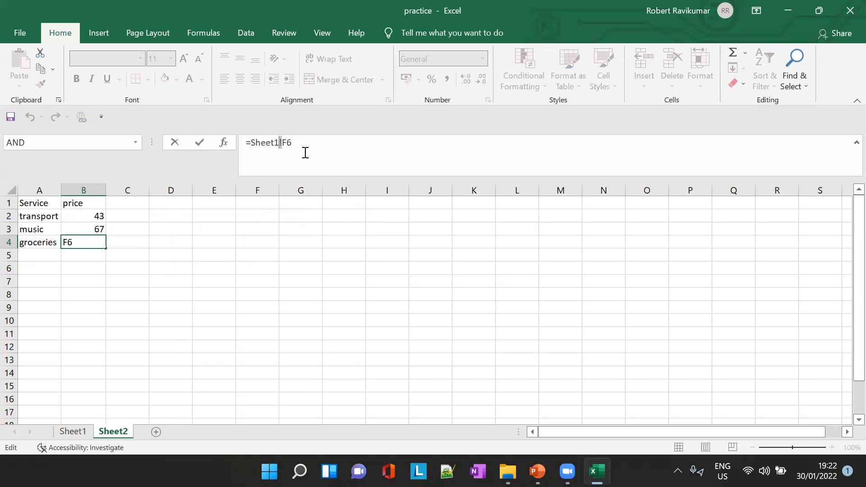
left_click(120, 244)
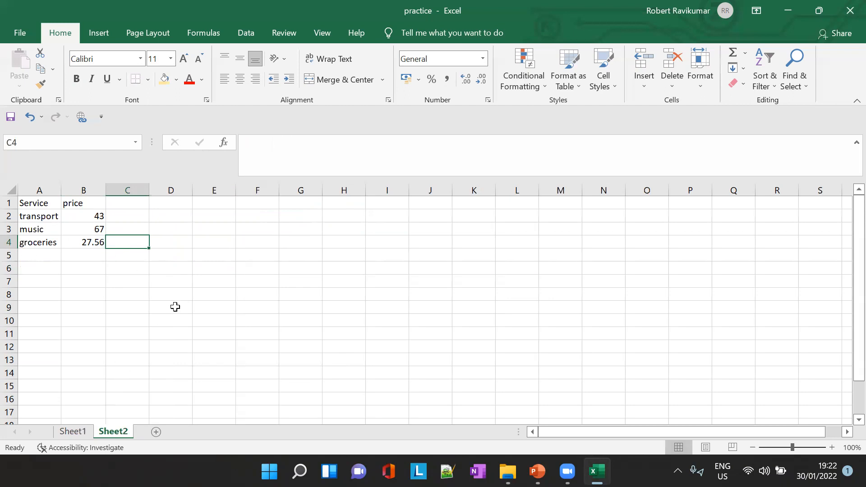
- Reselect Sheet1 as the source sheet in the B4 formula on Sheet2, entering it as =Sheet1!F6
left_click(93, 242)
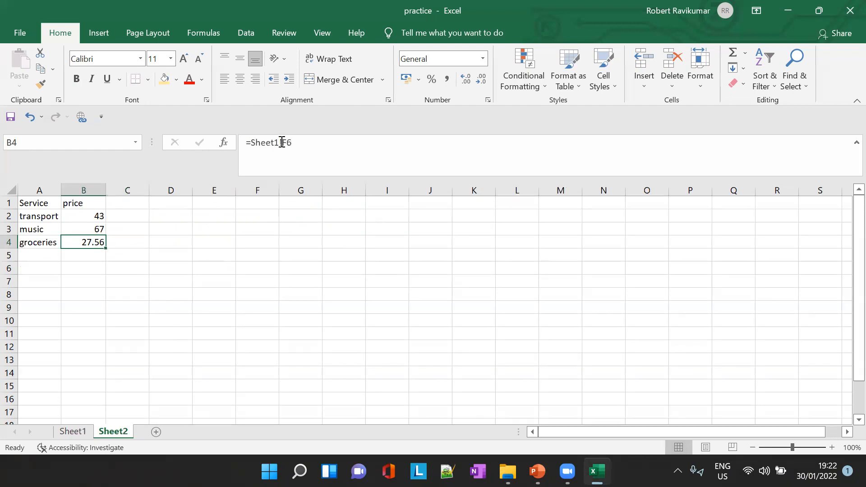
left_click_drag(282, 143, 253, 141)
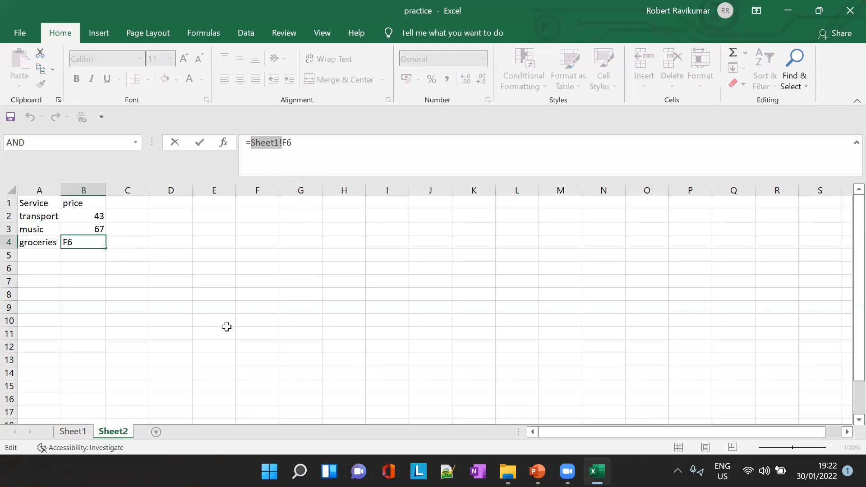
left_click(245, 256)
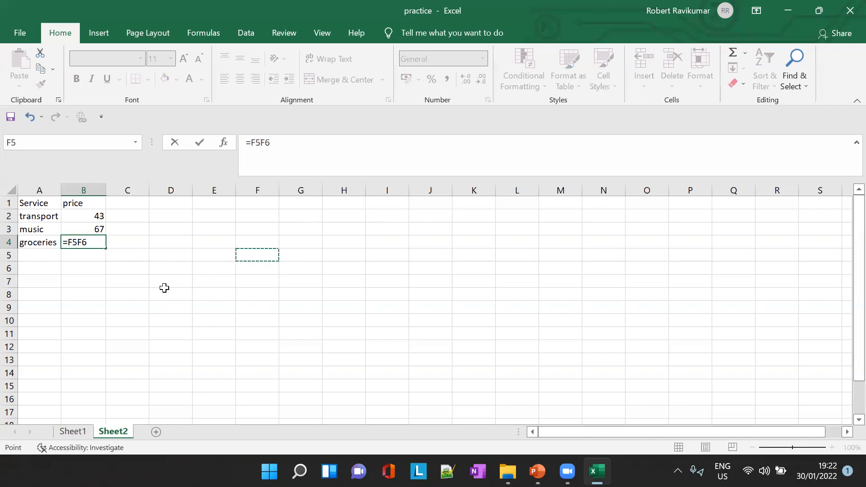
left_click(78, 433)
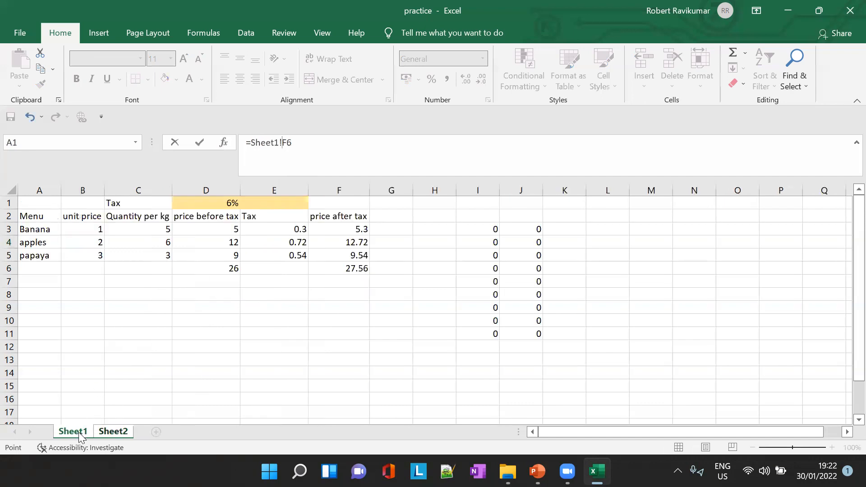
key("Return")
- Rename the Sheet1 worksheet as Menu
left_click(75, 432)
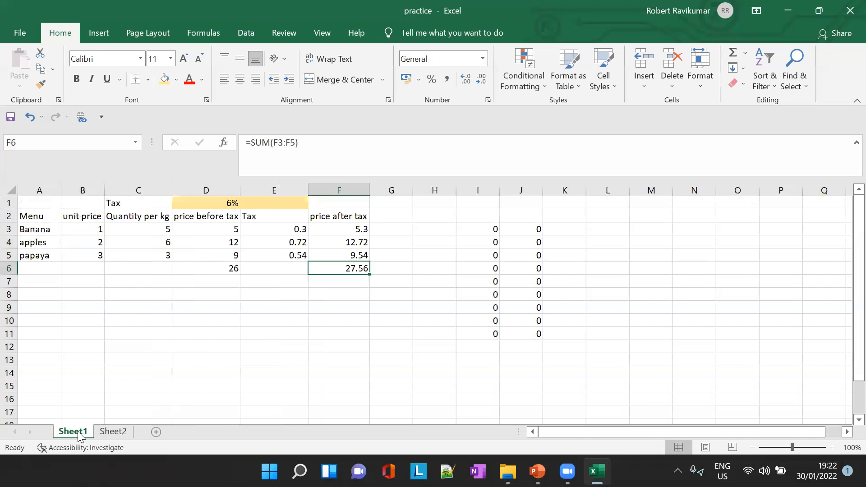
double_click(79, 432)
type("Menu")
key("Return")
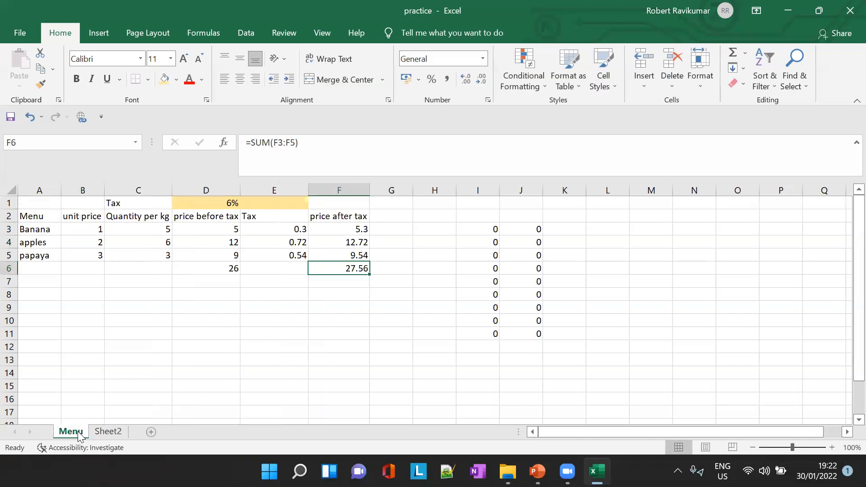
- Check the sheet name in the B4 formula on Sheet2, and switch to PowerPoint to read the ERROR Message slide
left_click(108, 432)
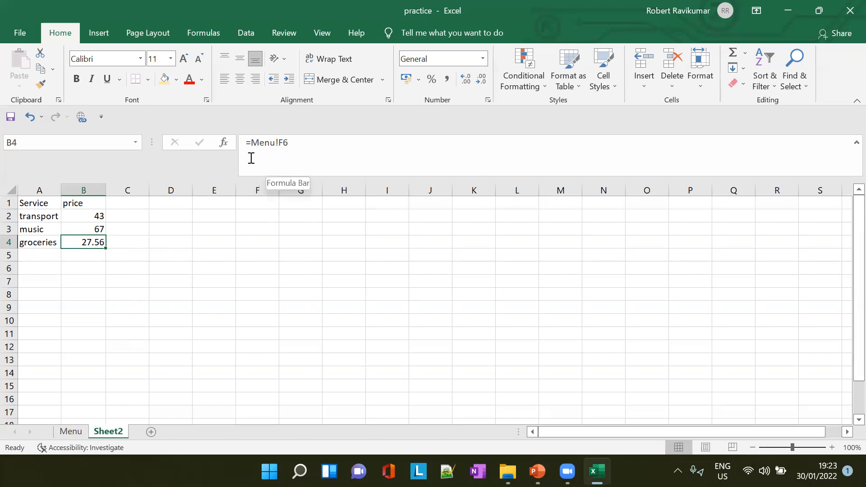
left_click(66, 432)
left_click(101, 431)
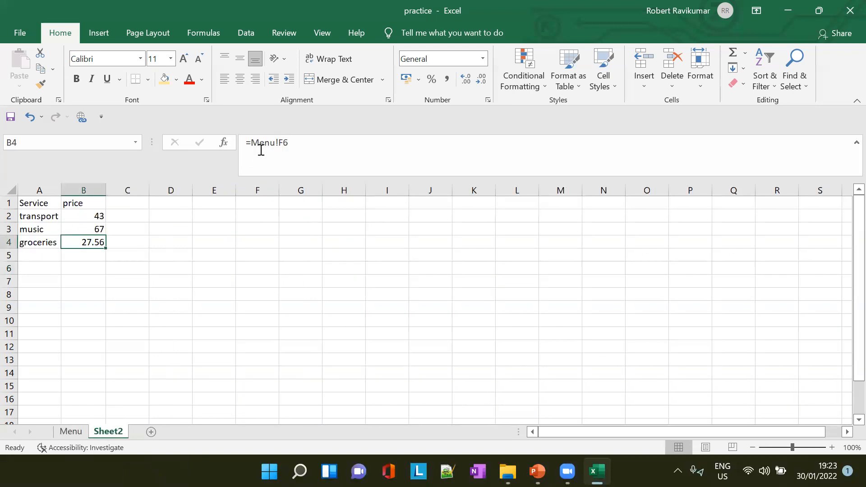
key("alt+Tab")
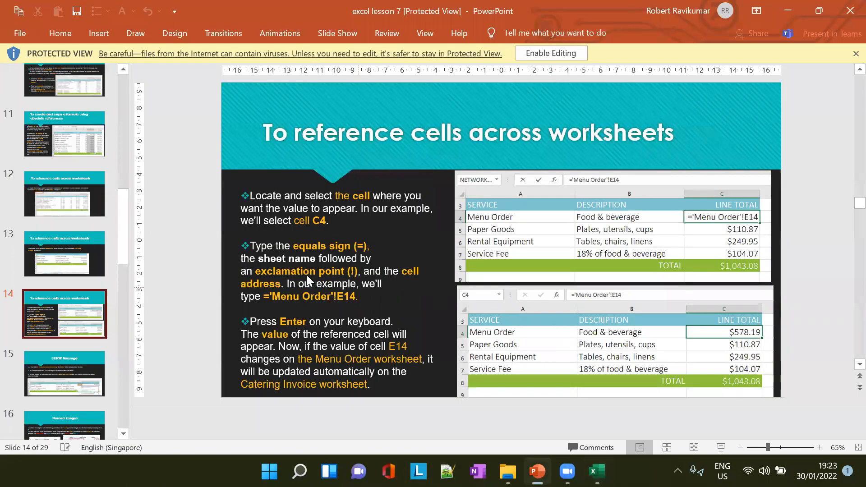
left_click(64, 368)
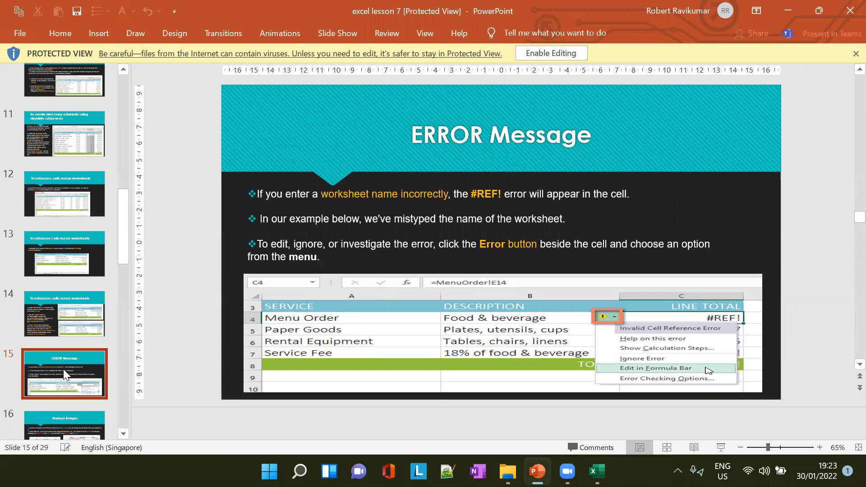
- Switch back to Excel and misspell the sheet name in the B4 formula on Sheet2 as =Menuu!F6
key("alt+Tab")
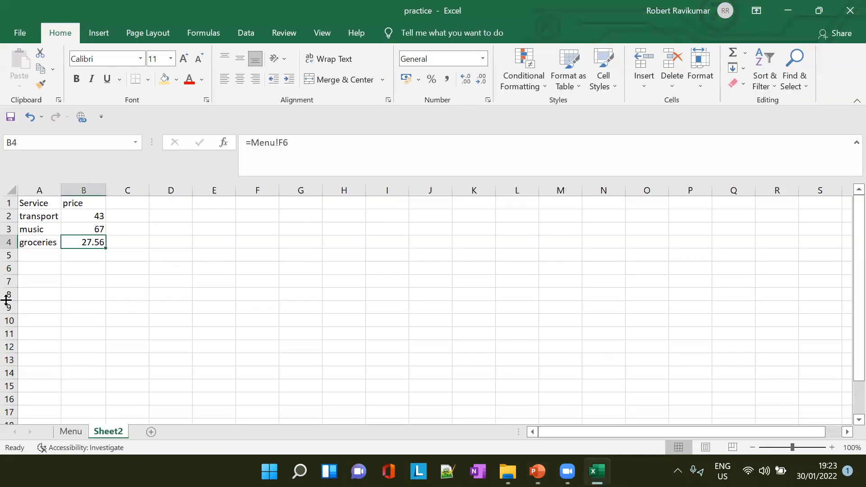
left_click(274, 144)
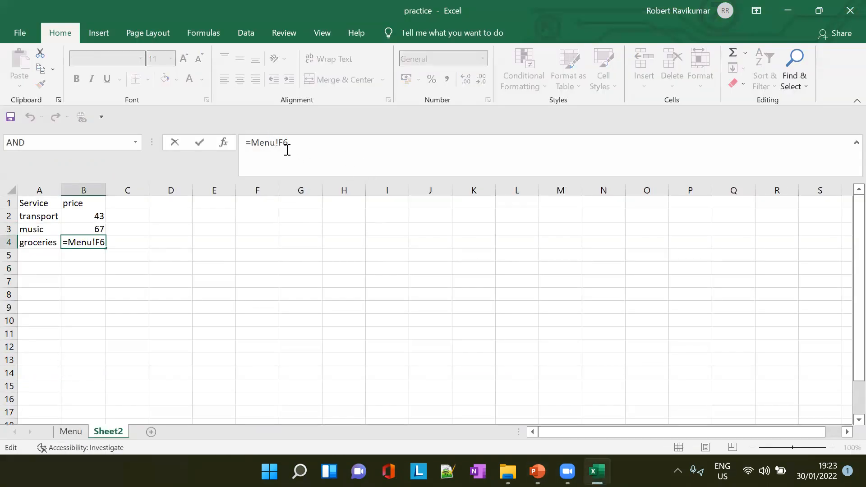
type("u")
key("Tab")
left_click(384, 302)
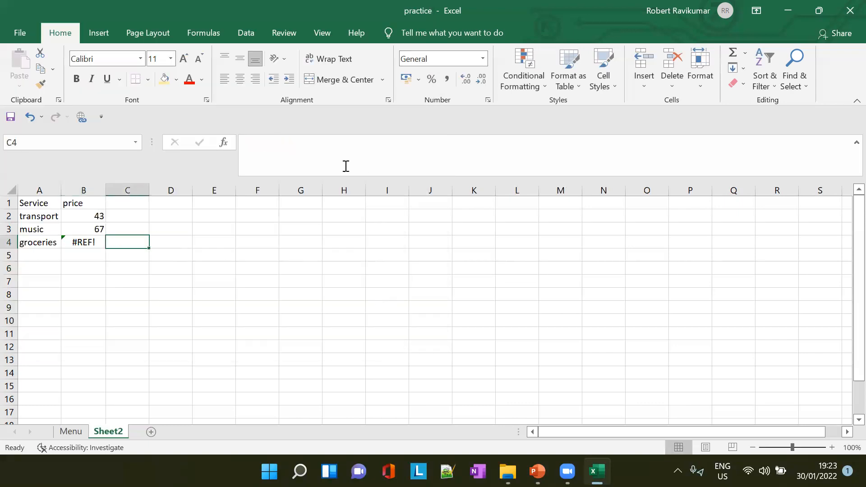
- Use the error options of B4 to edit its formula and correct the reference to =Menu!F6
left_click(91, 254)
left_click(86, 244)
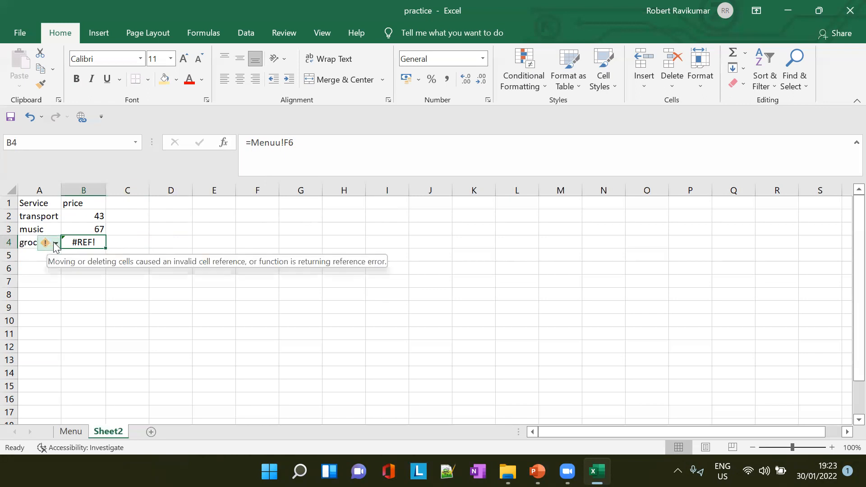
left_click(54, 243)
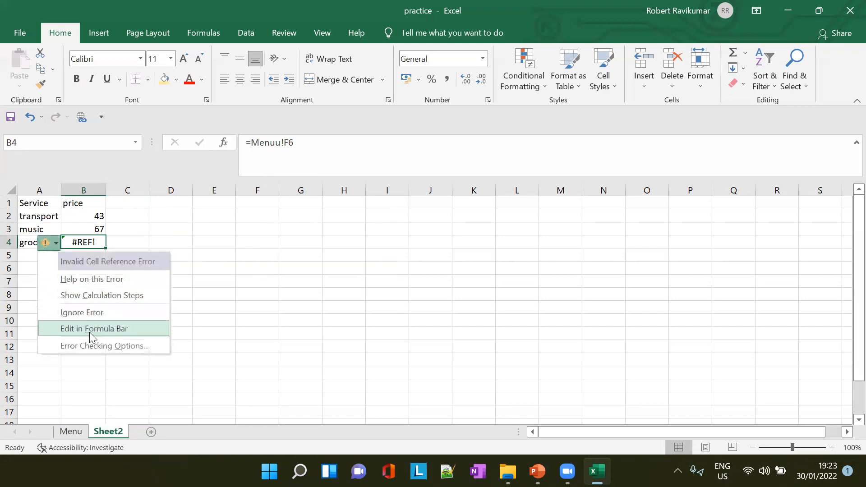
left_click(120, 329)
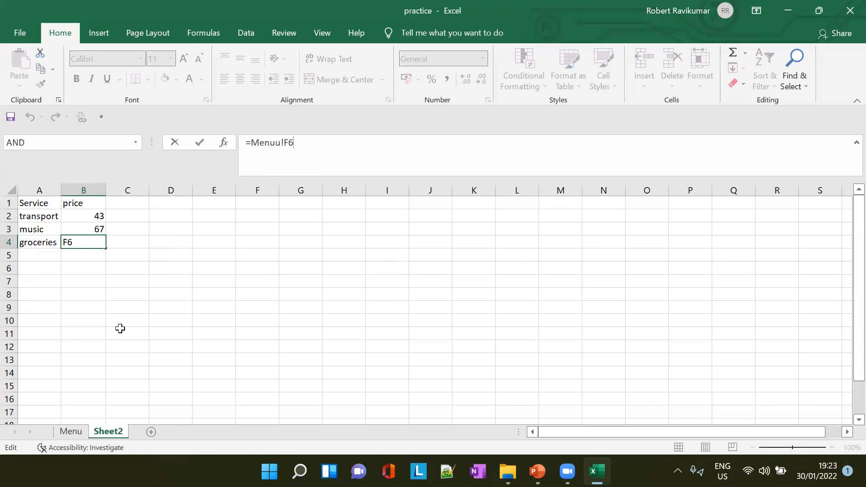
left_click(277, 144)
key("Delete")
left_click(329, 249)
left_click(93, 238)
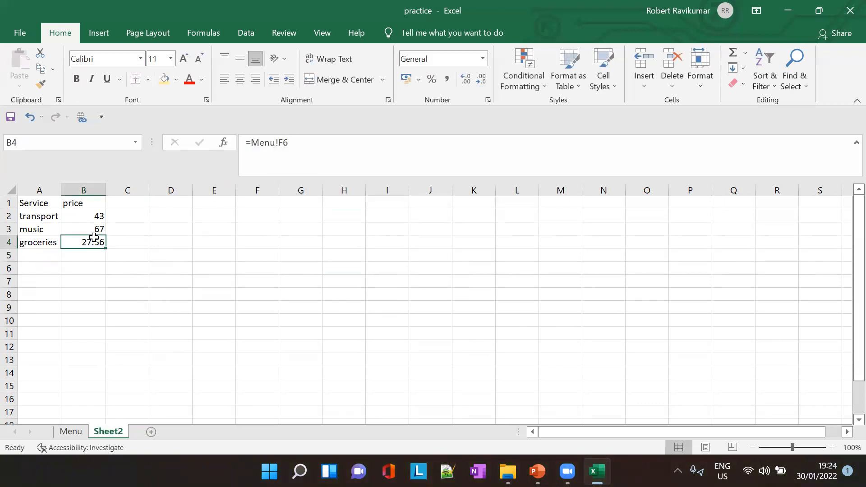
- Open the B4 formula for editing, review the ERROR Message slide in PowerPoint, and return to Excel
left_click(277, 142)
key("alt+Tab")
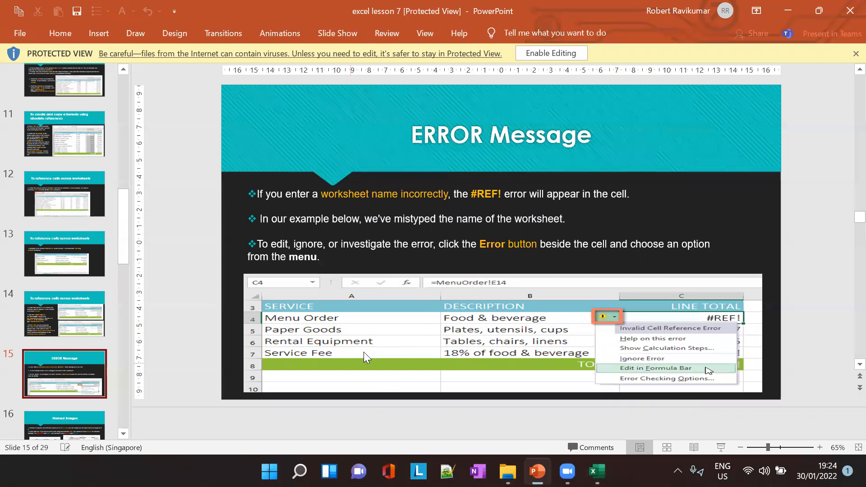
key("alt+Tab")
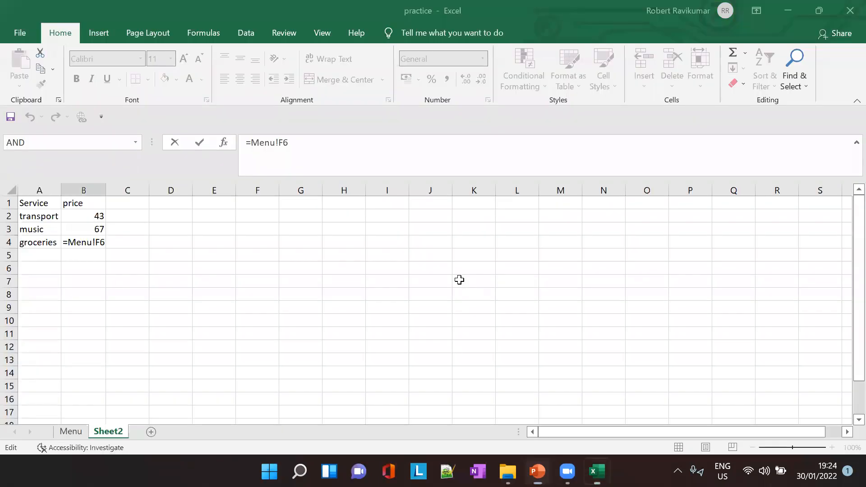
- Change the B4 formula on Sheet2 to the outdated sheet name as =Sheet1!F6, and dismiss the request for a source file
left_click(265, 143)
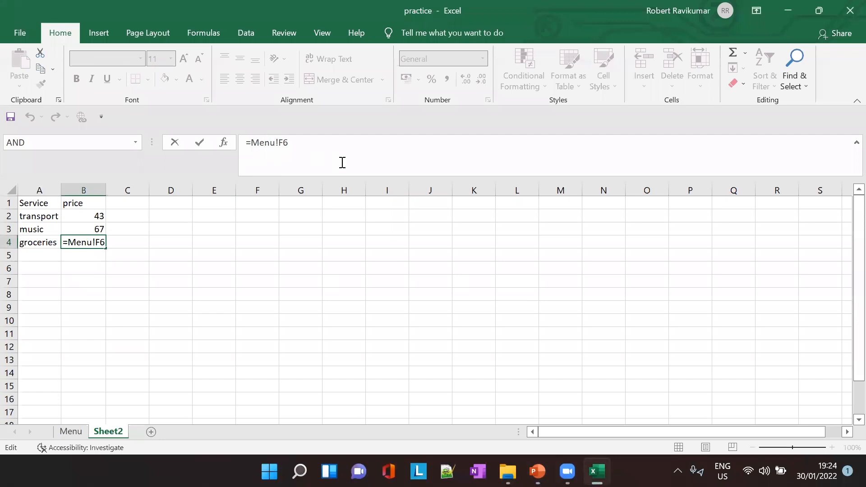
key("Delete")
key("BackSpace")
key("BackSpace")
key("BackSpace")
type("She")
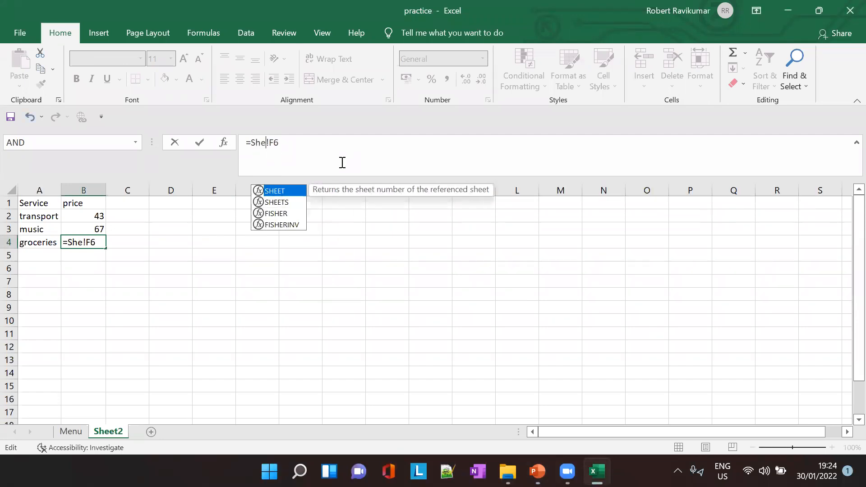
type("et1")
key("Return")
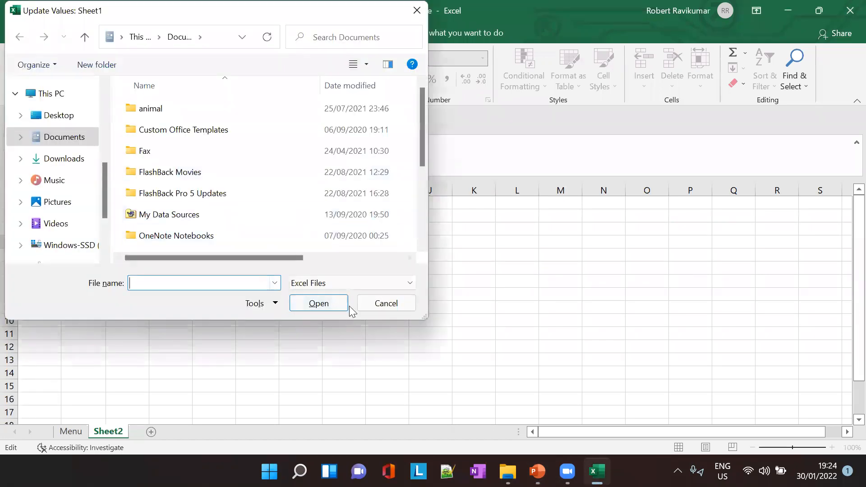
left_click(363, 309)
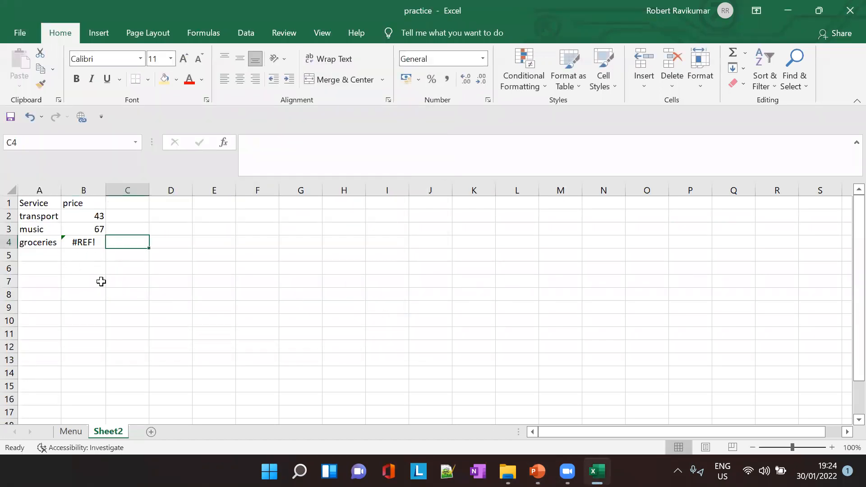
- Correct the sheet name in the B4 formula on Sheet2 so that it reads =Menu!F6
left_click(88, 243)
left_click(53, 241)
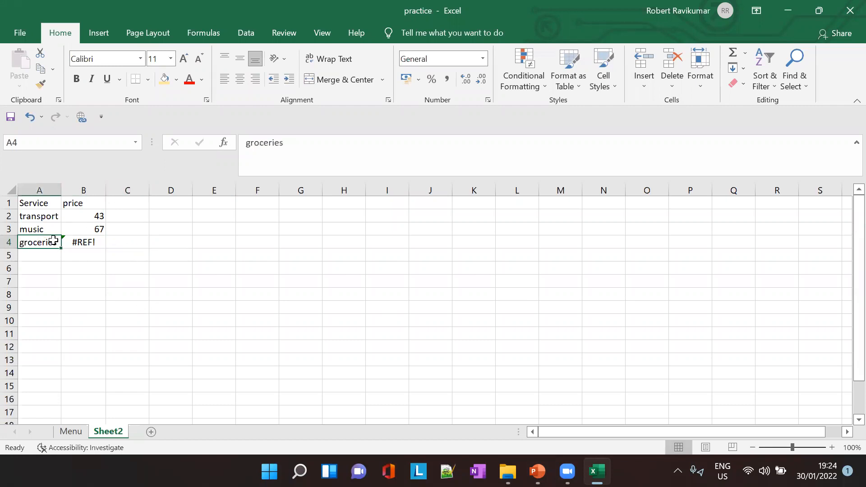
left_click(88, 239)
left_click(280, 142)
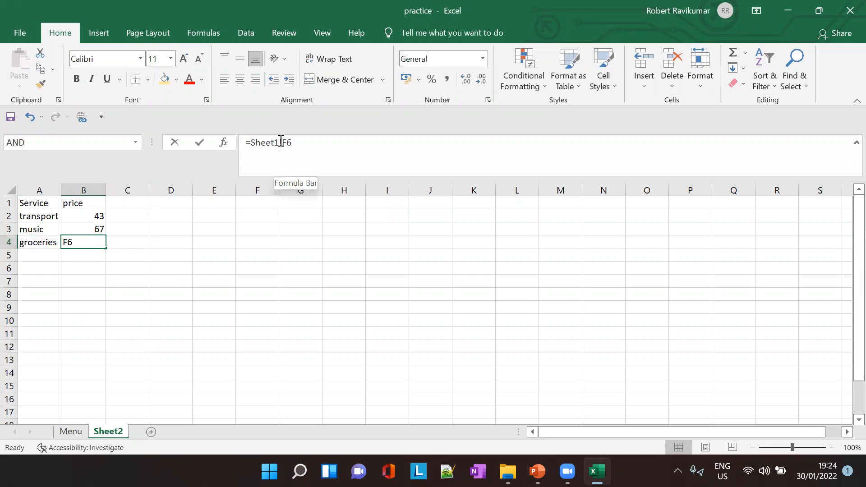
key("BackSpace")
key("BackSpace")
key("BackSpace")
key("BackSpace")
key("BackSpace")
key("BackSpace")
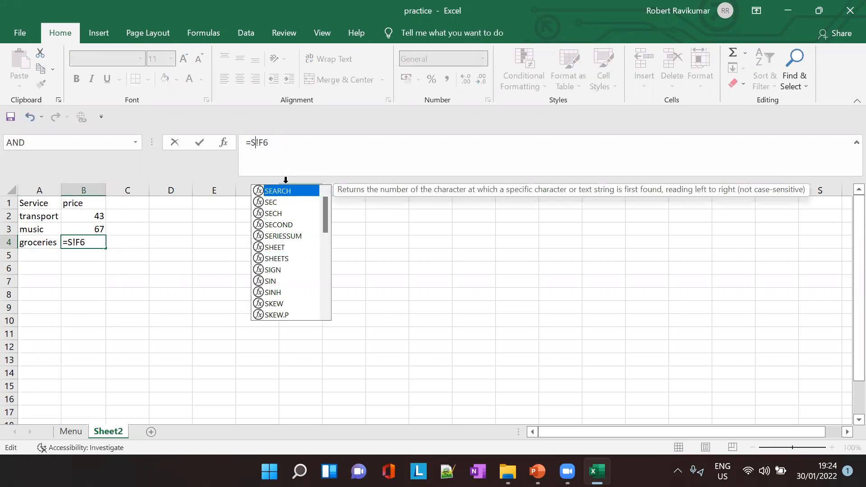
type("Menu")
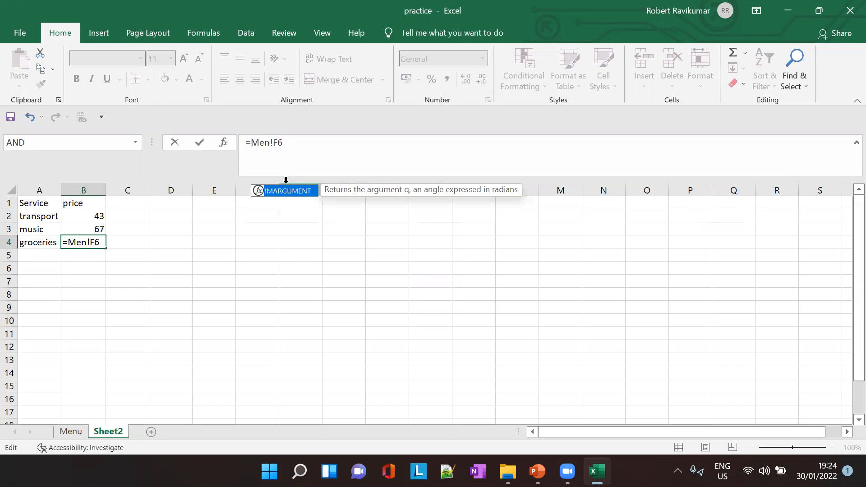
key("Tab")
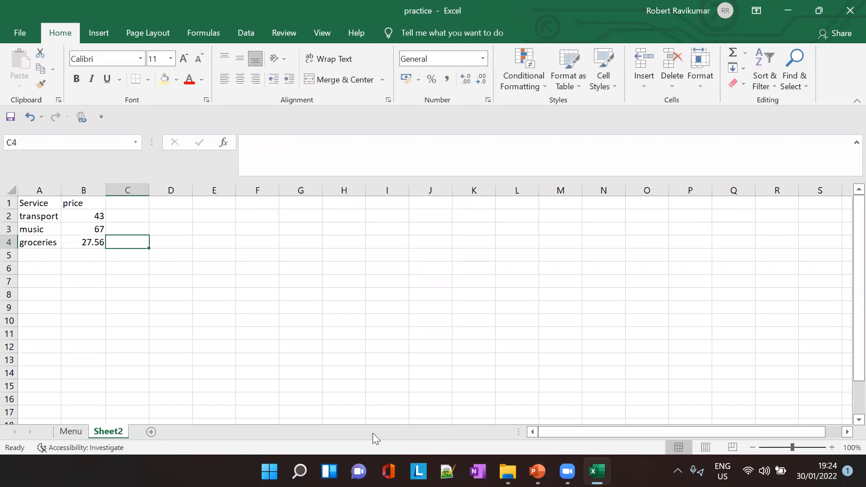
- Switch to PowerPoint and show the Named Ranges slide
left_click(537, 472)
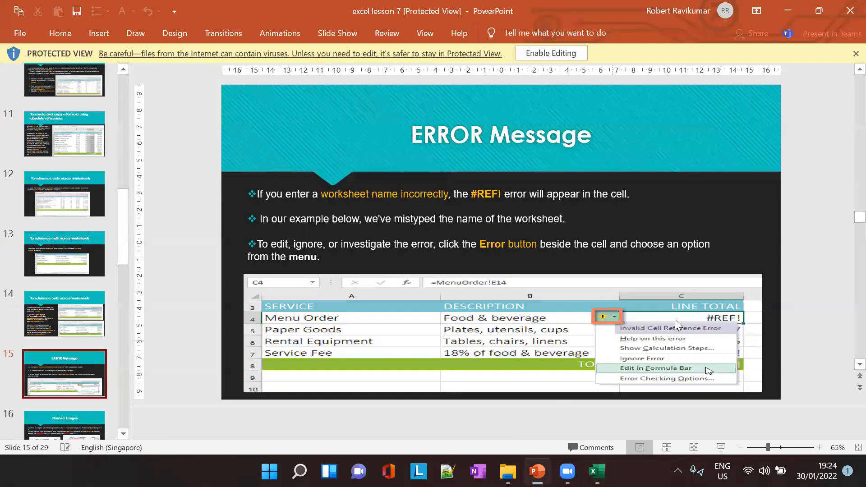
scroll(67, 343, "down", 3)
left_click(84, 366)
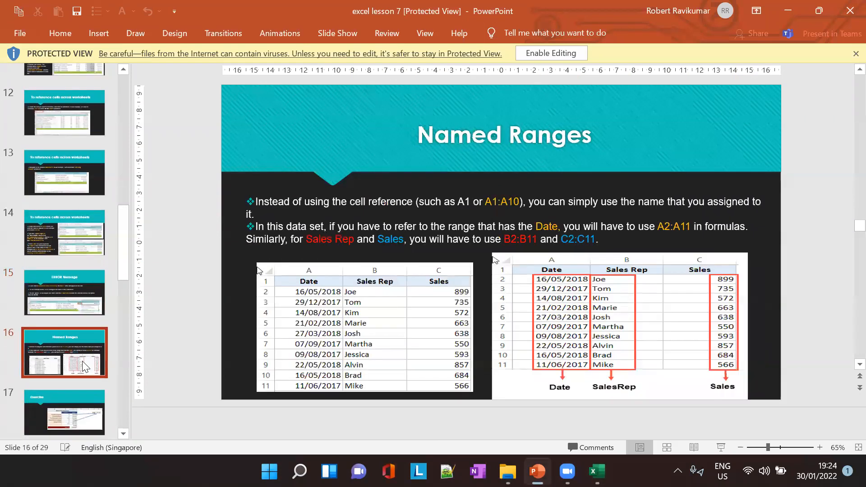
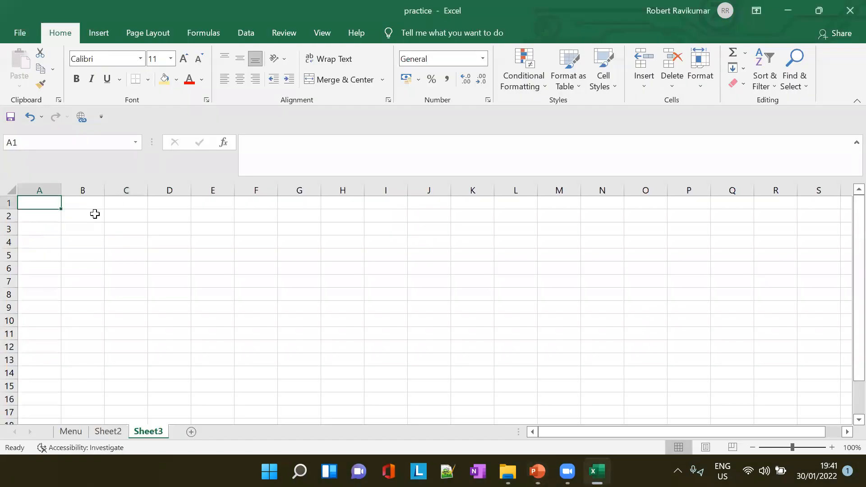
- Enter the date 16/11/2022 in A1 of Sheet3, widen column A to fit, and fill the date series down to A7
type("16/11")
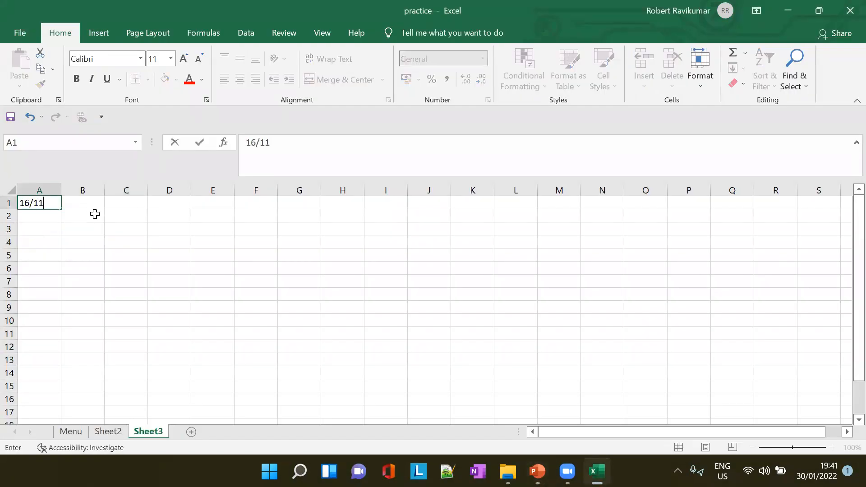
type("/2022")
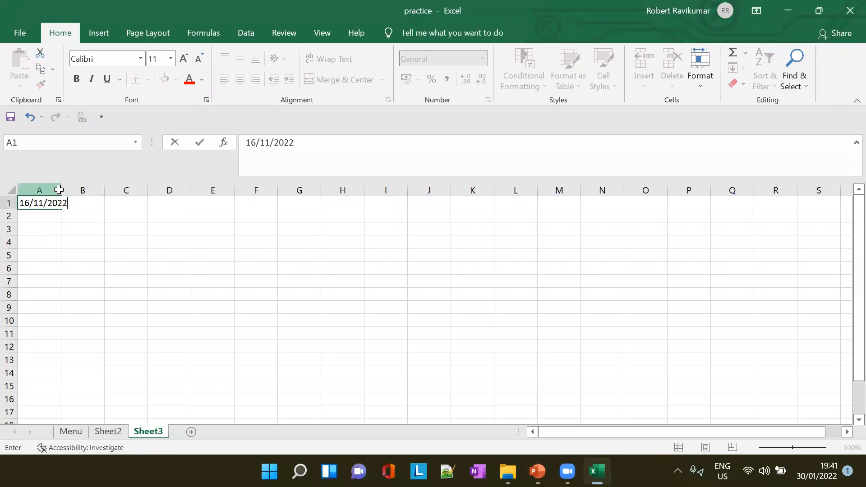
left_click(59, 190)
left_click(62, 207)
left_click_drag(70, 209, 52, 292)
- Check the Named Ranges slide in PowerPoint, return to Excel, and enter the first three sales rep names in B1 to B3
left_click(83, 216)
key("alt+Tab")
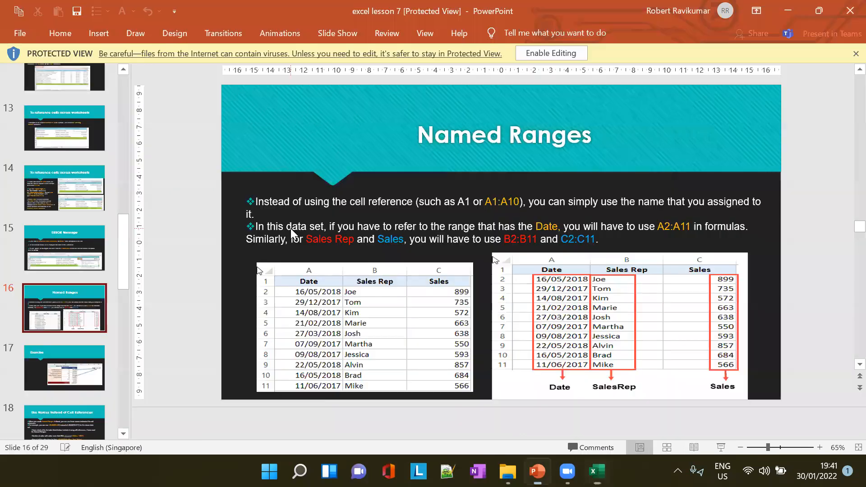
key("alt+Tab")
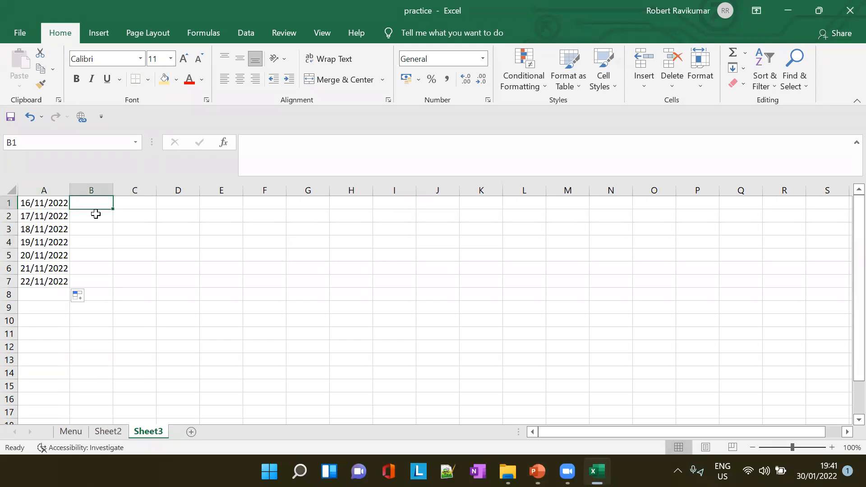
type("Joe")
key("Return")
type("hjoh")
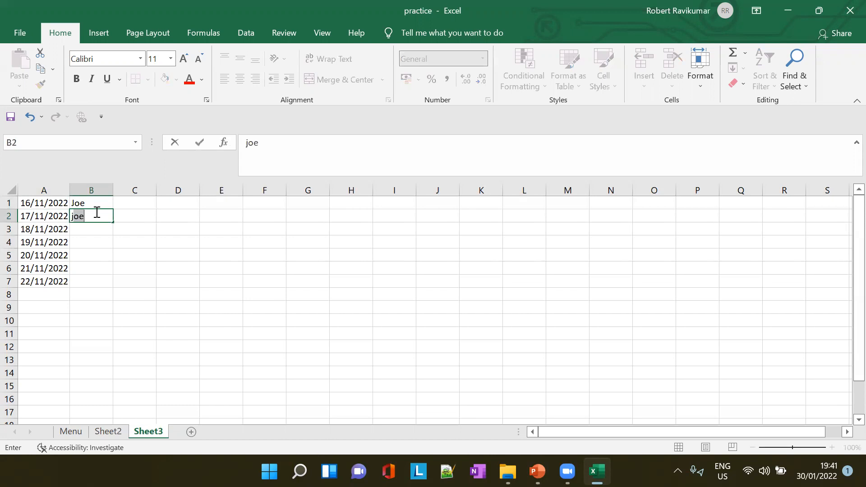
key("Return")
type("sool")
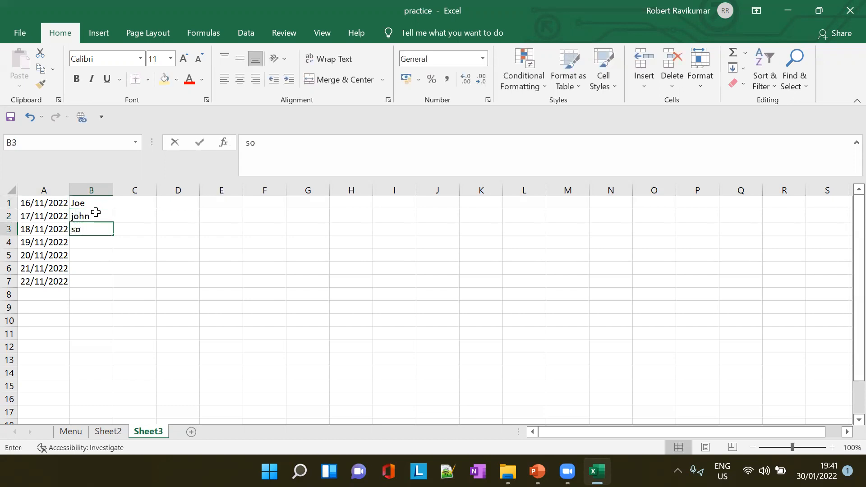
key("BackSpace")
type("lomon")
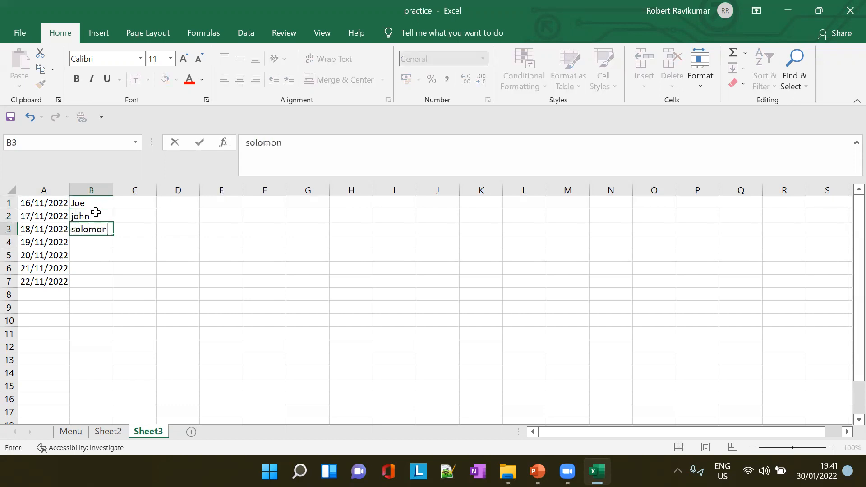
key("Return")
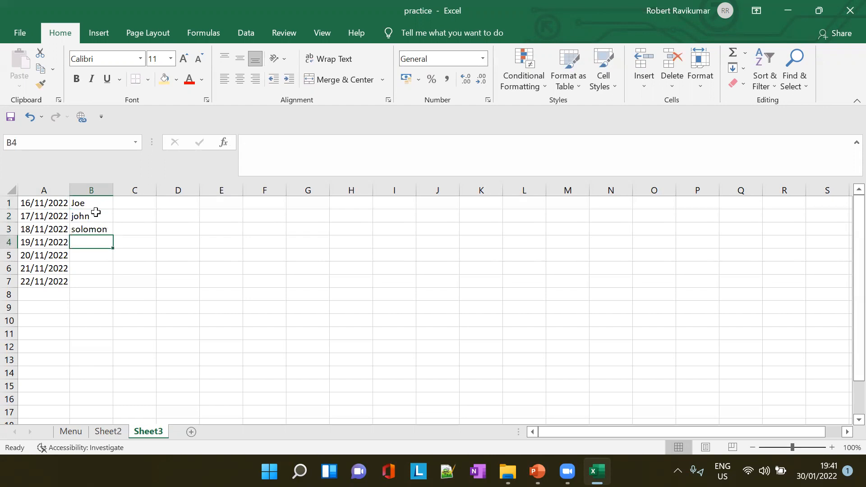
- Add four more sales rep names in B4 to B7 beside the remaining dates
type("muthu")
key("Return")
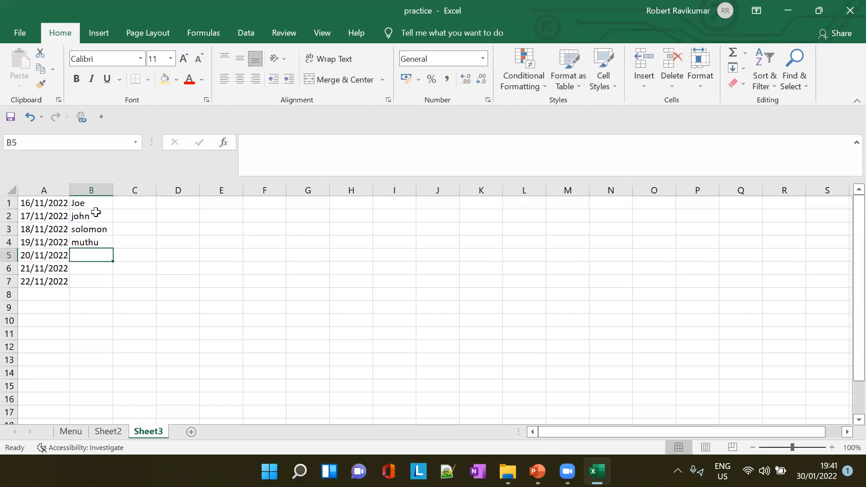
type("george")
key("Return")
type("janice")
key("Return")
type("anand")
- Glance at the Named Ranges slide in PowerPoint, and back in Excel enter the sales figures 234, 34 and 534 in C1 to C3
key("alt+Tab")
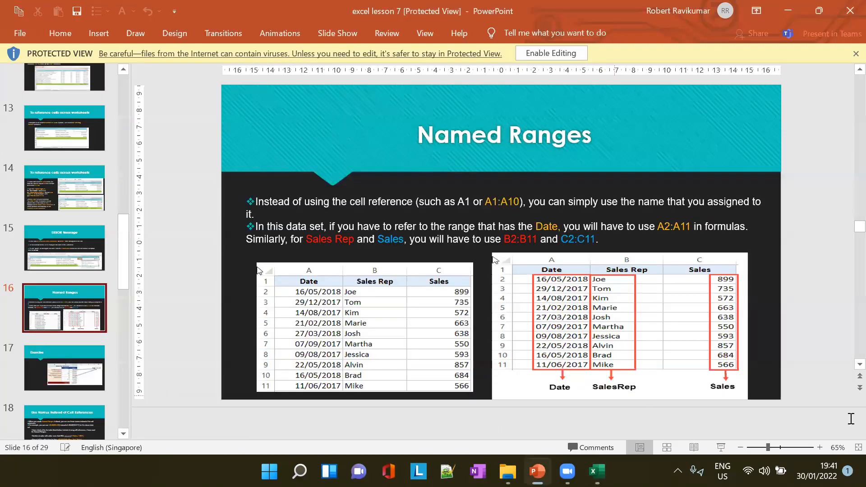
key("alt+Tab")
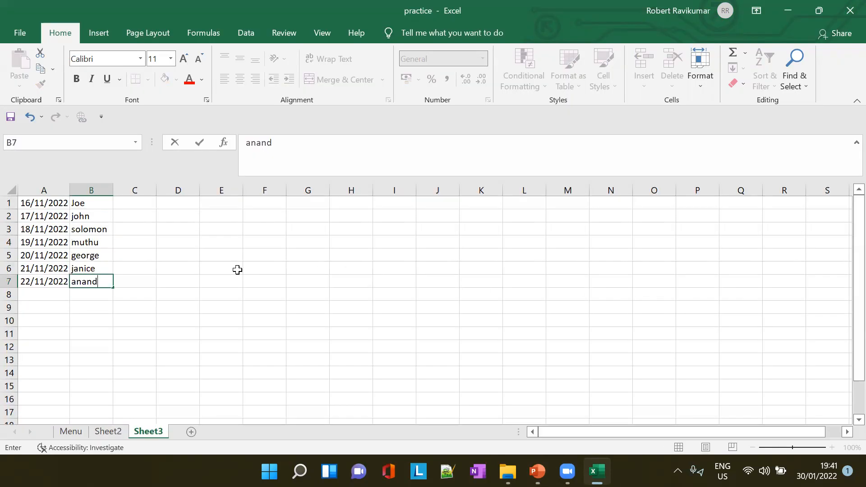
left_click(135, 202)
type("234")
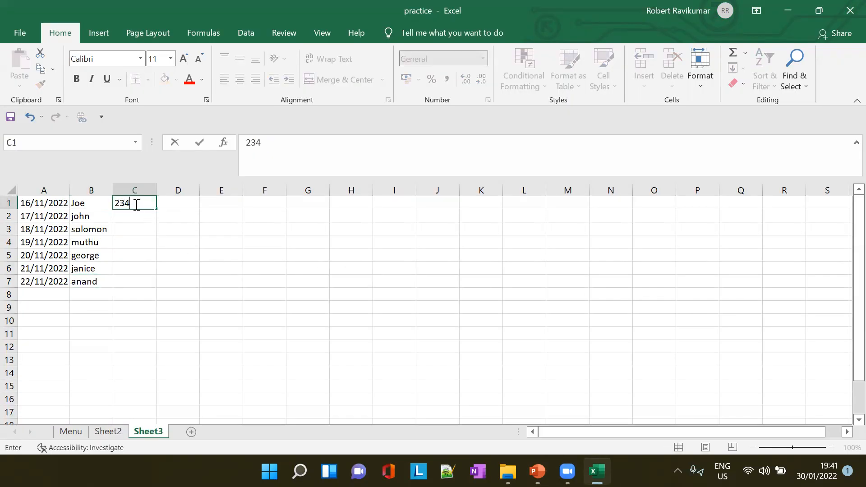
left_click(138, 216)
type("34")
key("Return")
type("534")
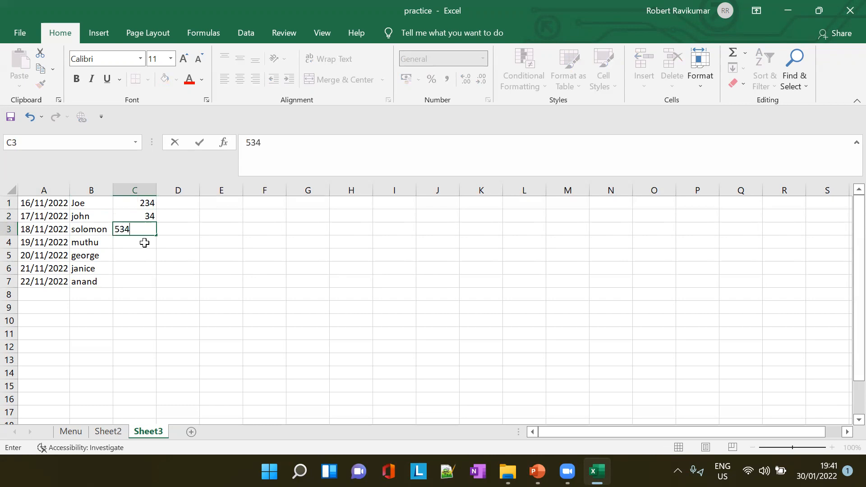
key("Return")
- Enter the sales figures 345, 3465, 456 and 456 in C4 to C7
type("345")
key("Return")
type("3465")
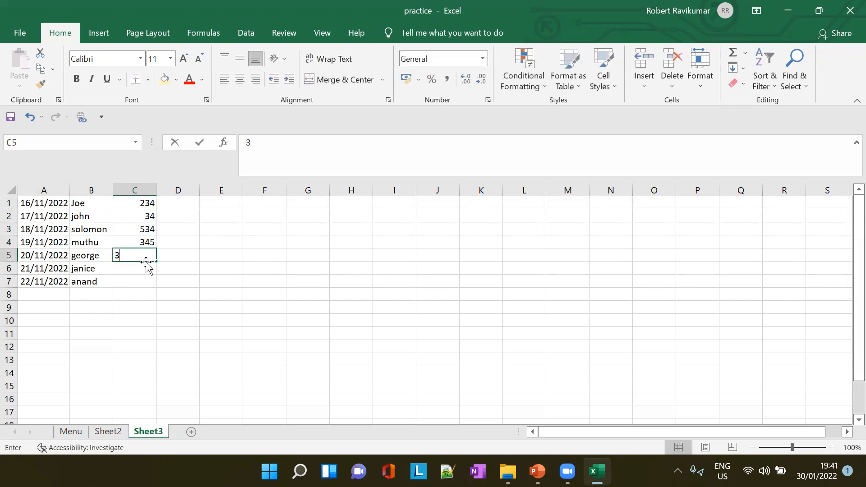
key("Return")
type("456")
key("Return")
key("Return")
left_click(143, 280)
type("456")
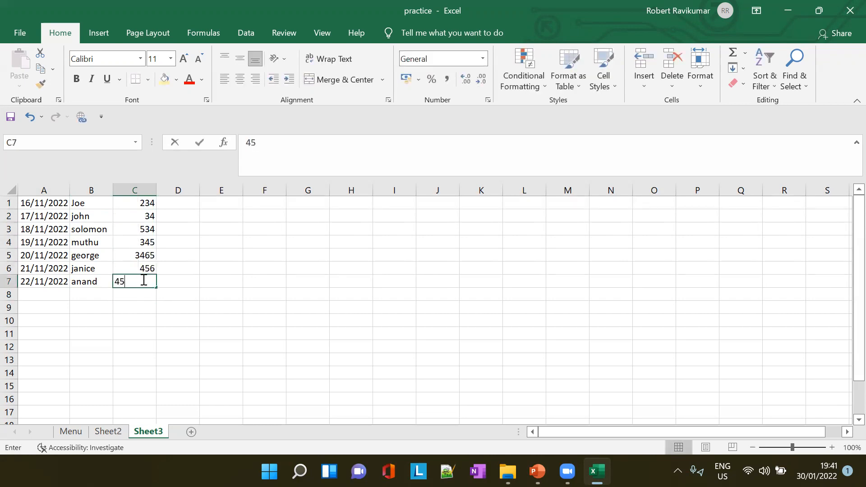
left_click(189, 267)
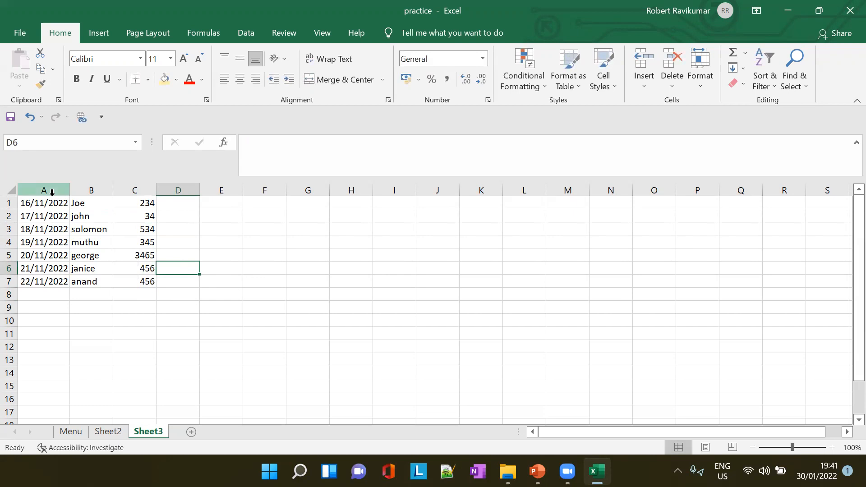
- Recheck the Named Ranges slide in PowerPoint, and select the dates in A1:A7 back in Excel
key("alt+Tab")
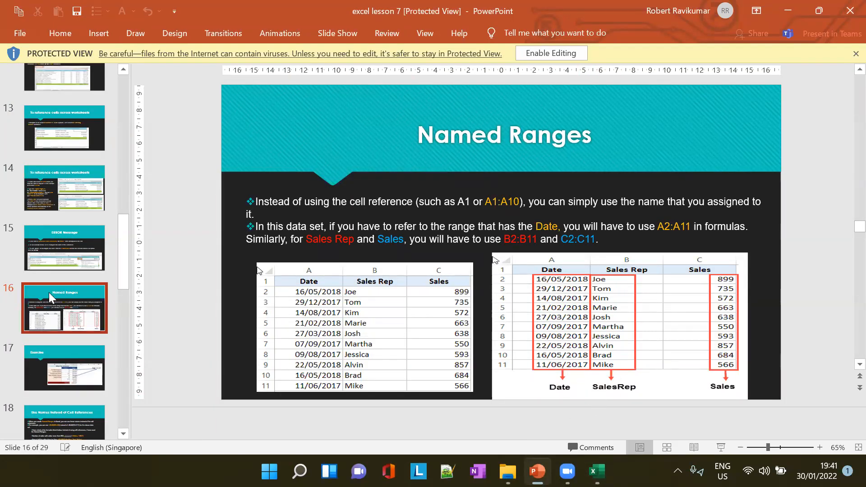
key("alt+Tab")
left_click_drag(47, 203, 48, 281)
key("ctrl+c")
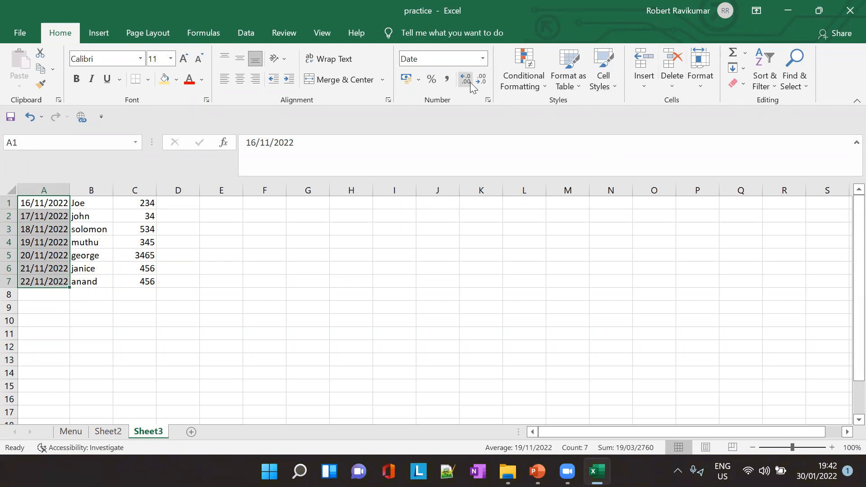
left_click(96, 33)
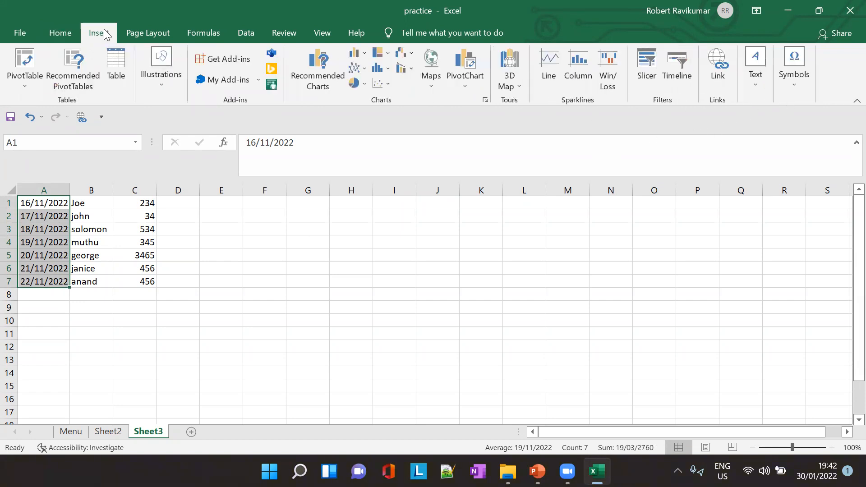
left_click(143, 28)
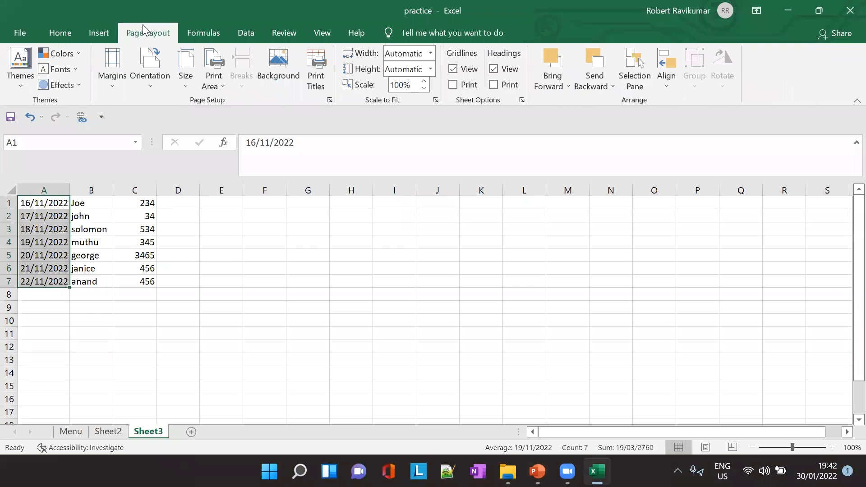
left_click(60, 34)
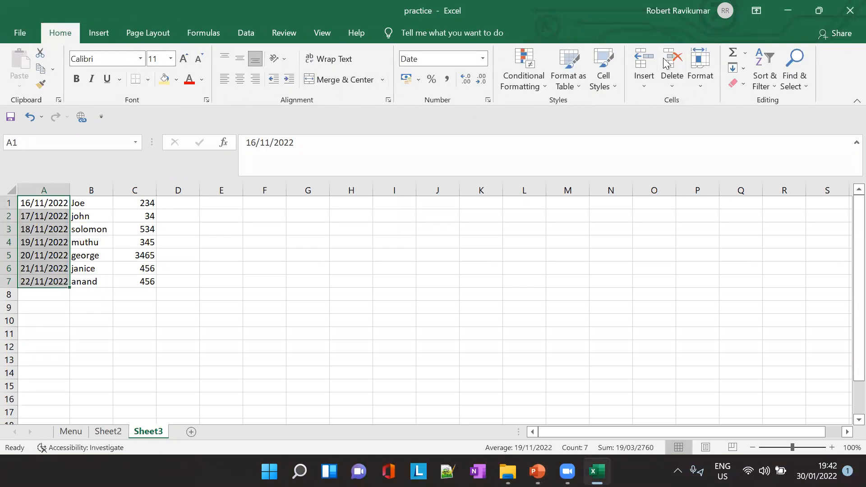
left_click(148, 32)
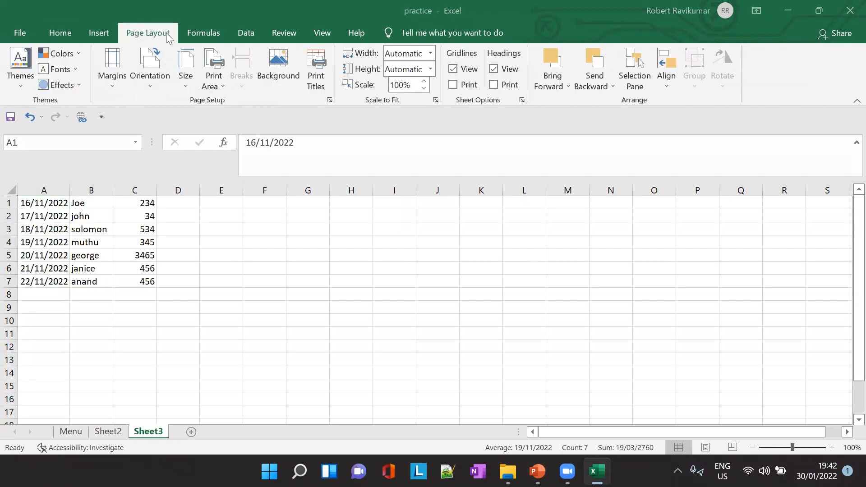
- Switch to PowerPoint and review the slides on using names instead of cell references and creating named ranges, up to Method #1 – Using Define Name
key("alt+Tab")
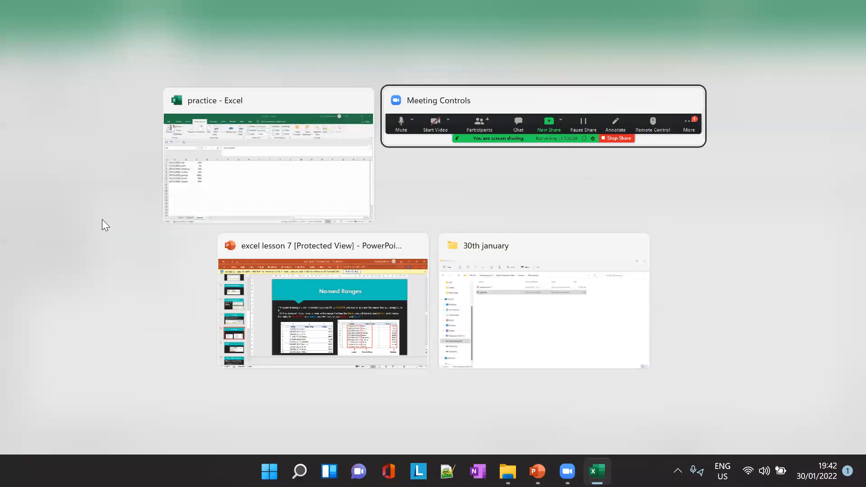
left_click(302, 269)
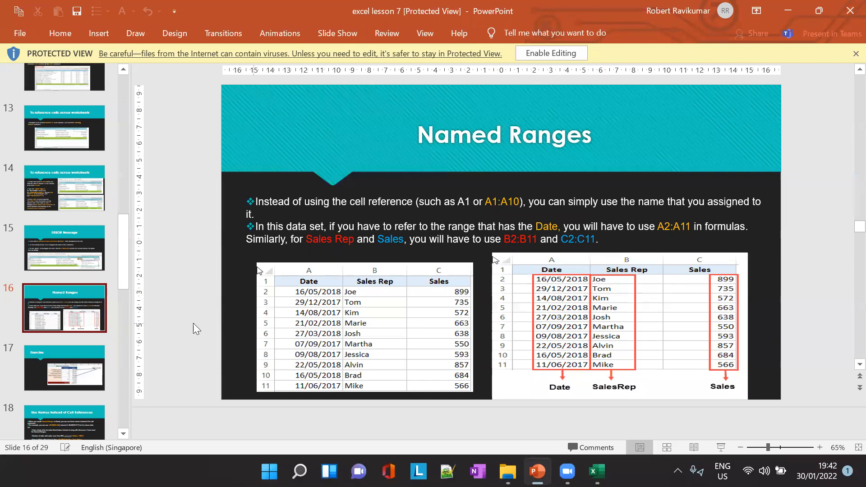
scroll(47, 358, "down", 1)
left_click(62, 311)
left_click(60, 379)
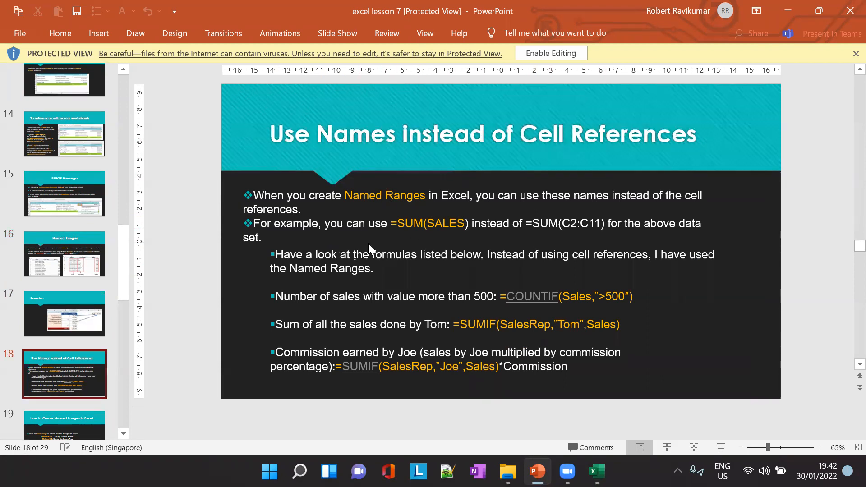
scroll(49, 375, "down", 1)
left_click(49, 375)
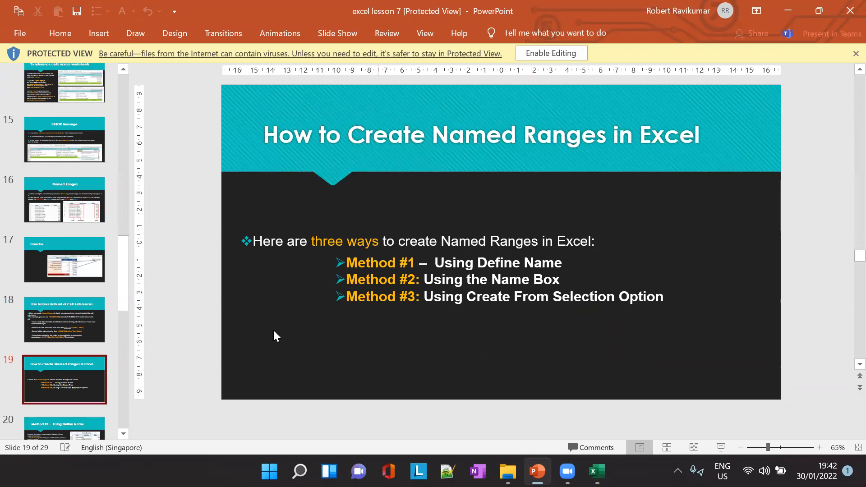
scroll(88, 367, "down", 2)
left_click(60, 351)
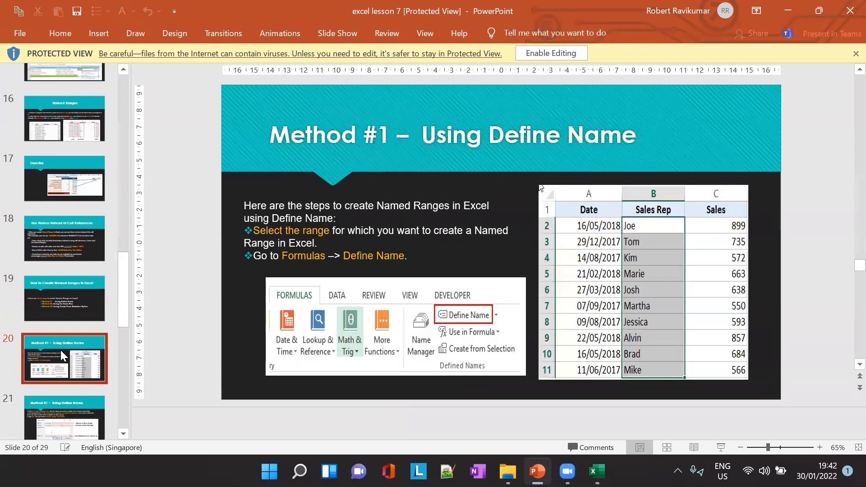
- Return to Excel and define the workbook-scoped name Date for the range A1:A7 on Sheet3
key("alt+Tab")
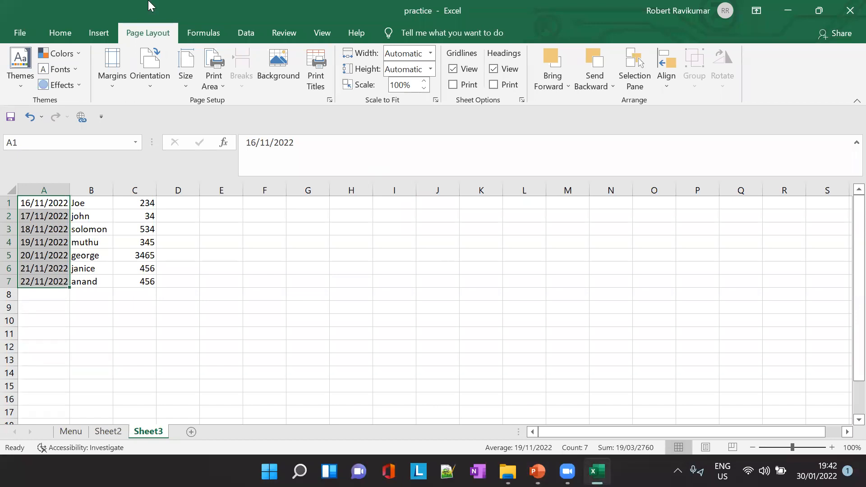
key("ctrl+v")
left_click(218, 35)
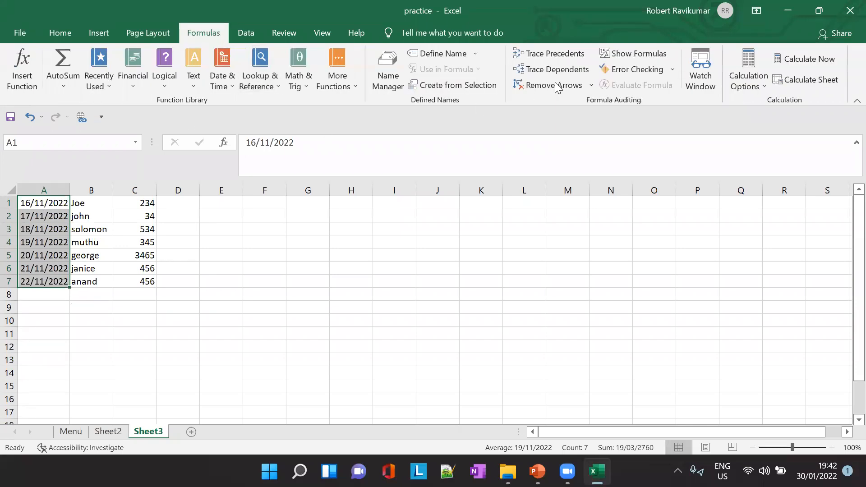
left_click(476, 53)
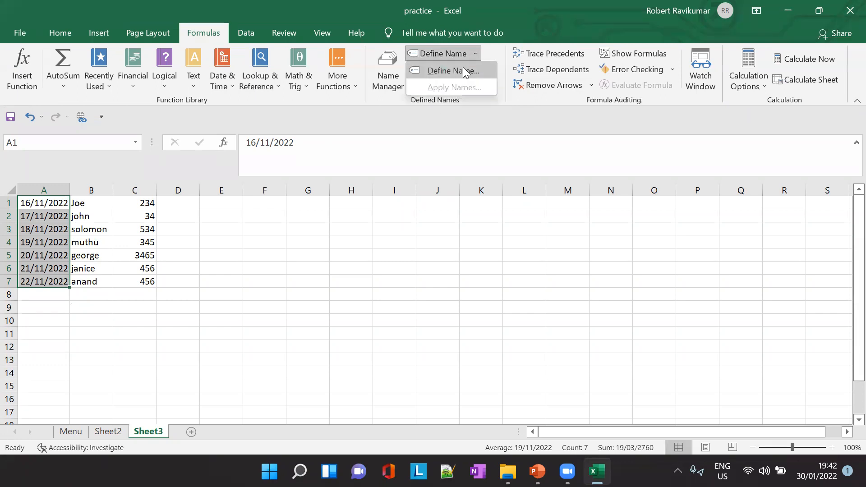
left_click(464, 68)
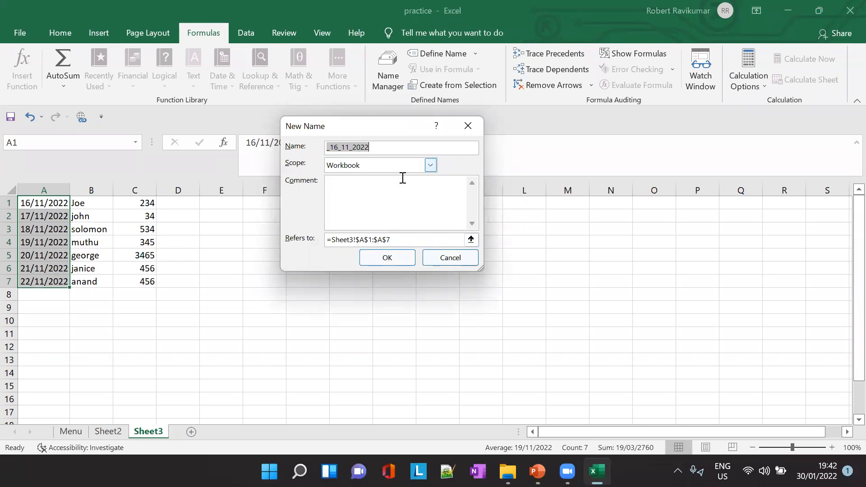
type("Date")
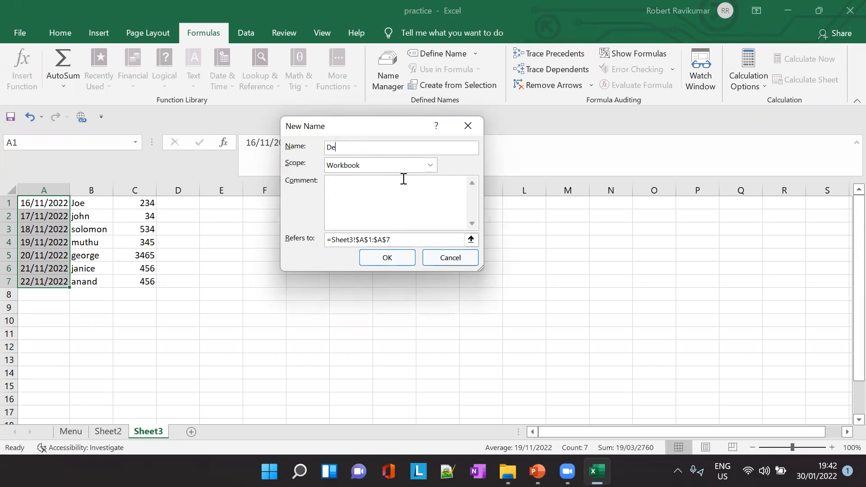
left_click(387, 259)
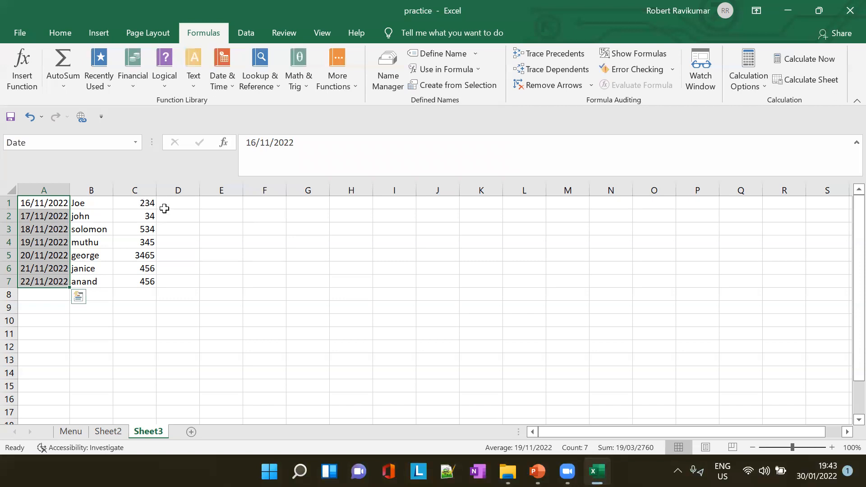
key("Return")
- Define the workbook-scoped name Sales_done for the sales figures in C1:C7 on Sheet3
left_click_drag(147, 203, 149, 283)
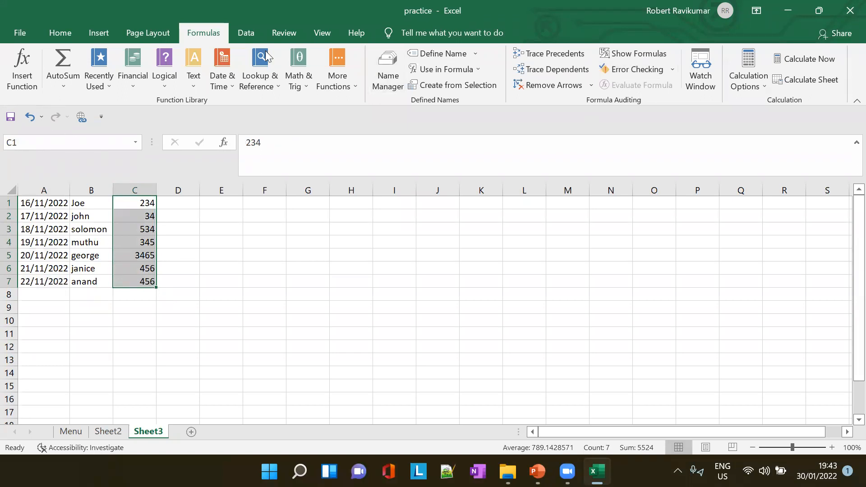
left_click(476, 54)
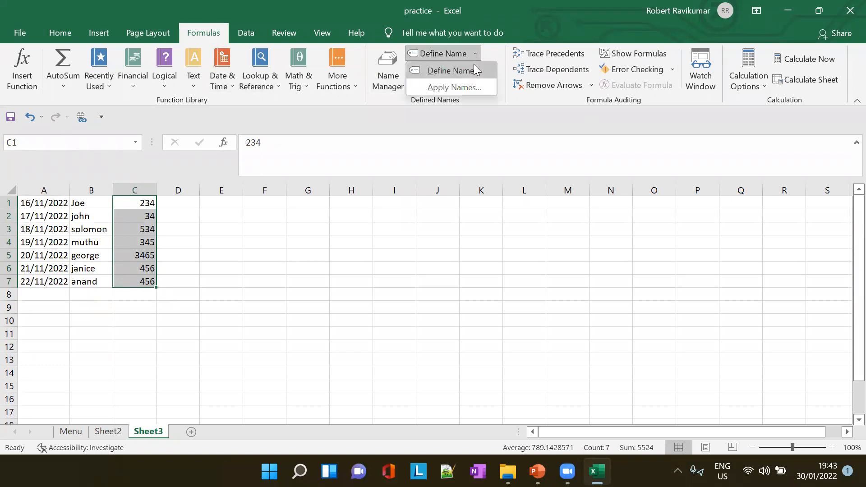
left_click(475, 70)
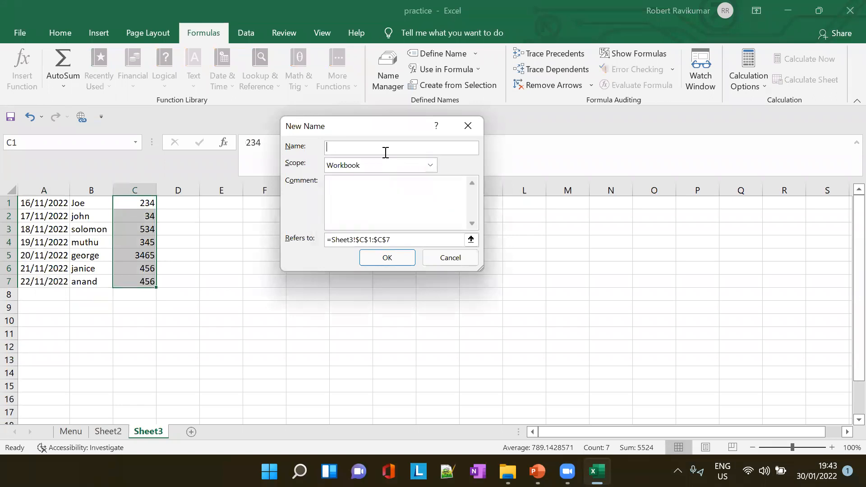
type("Sales_done")
key("Tab")
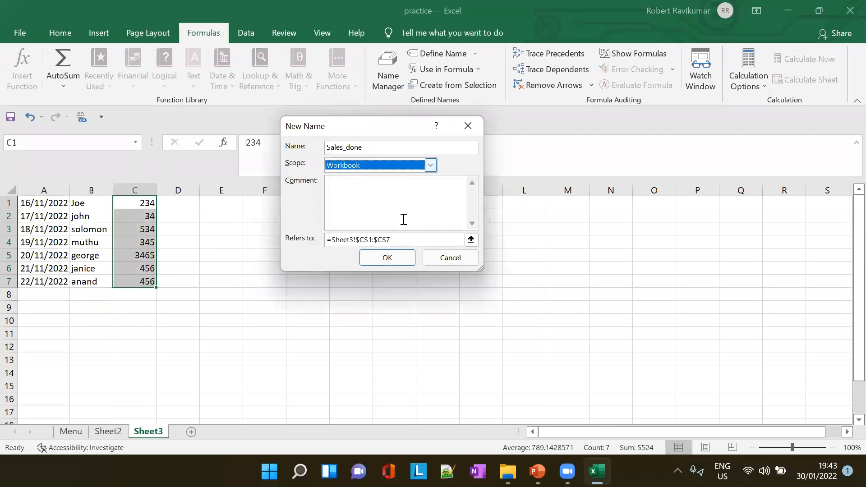
left_click(384, 264)
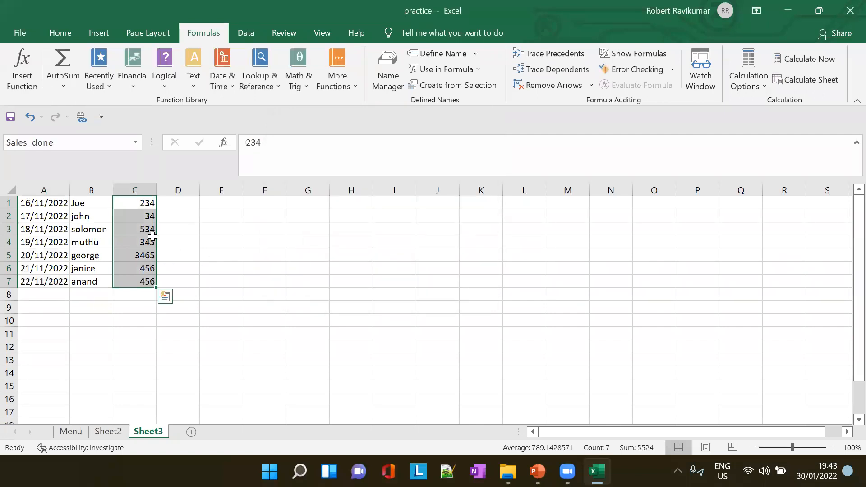
- Enter the formula =SUM(C1:C7) in F8 and narrow column F to about the width of the result
left_click(264, 300)
type("=")
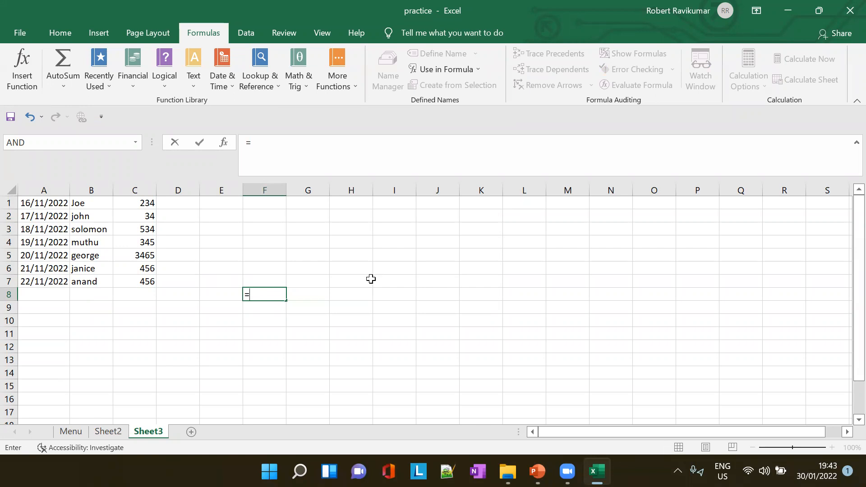
type("SUM")
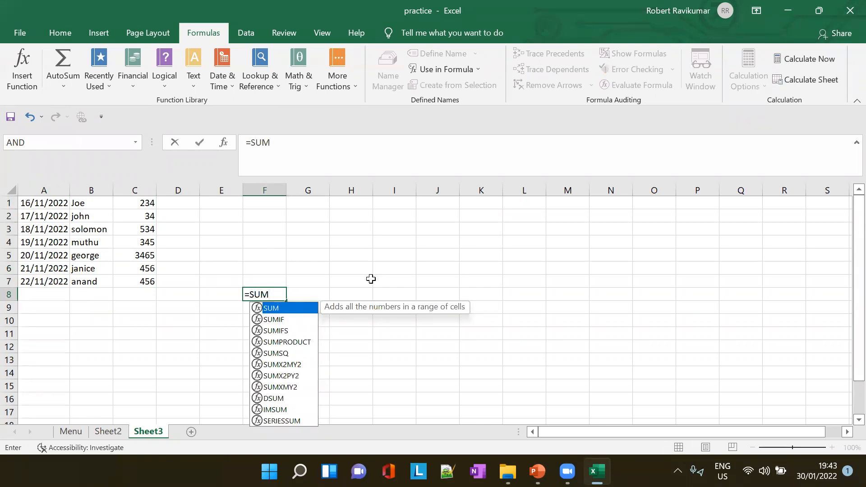
type("(")
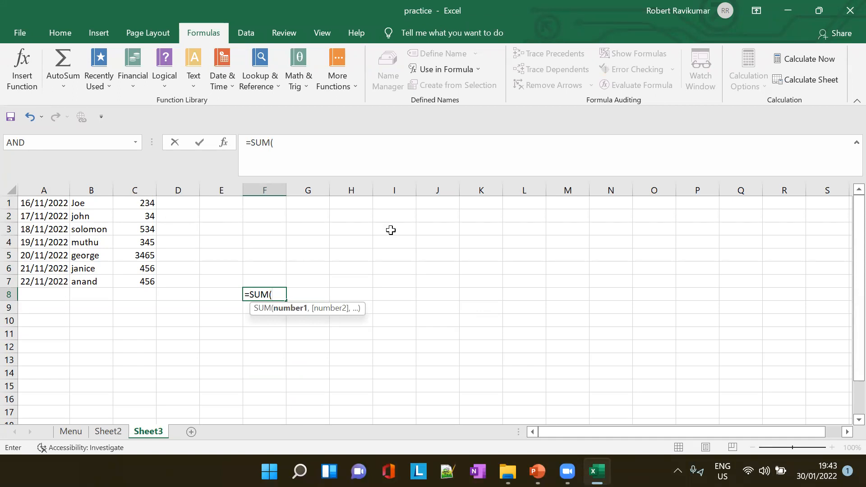
type("C1:")
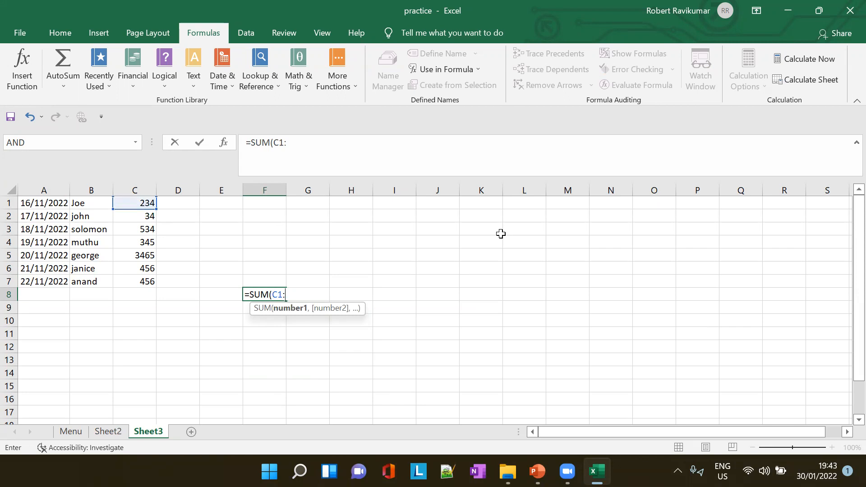
type("C")
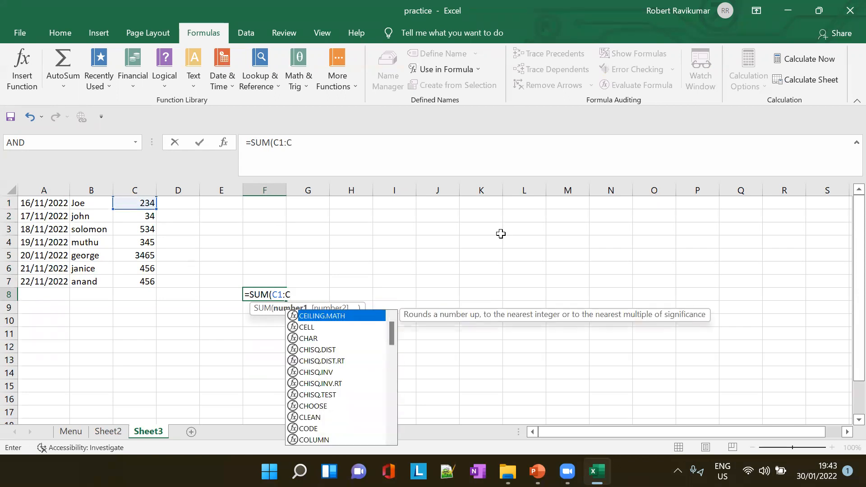
type("7)")
key("Tab")
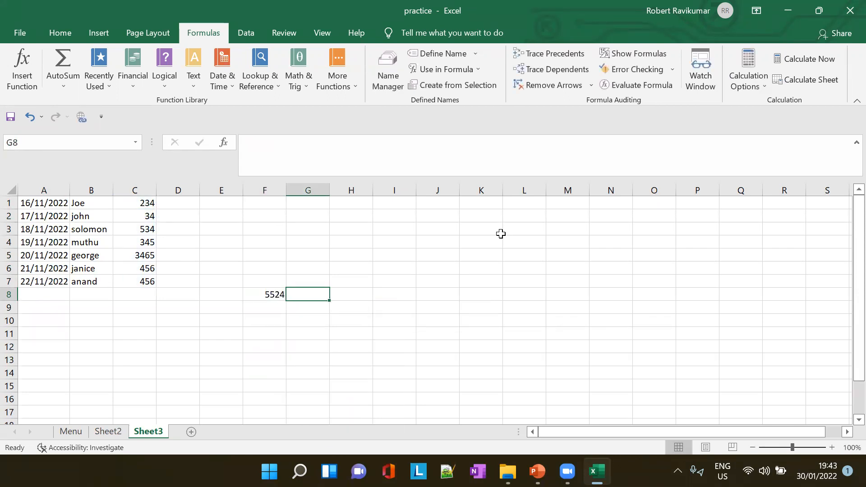
left_click(273, 294)
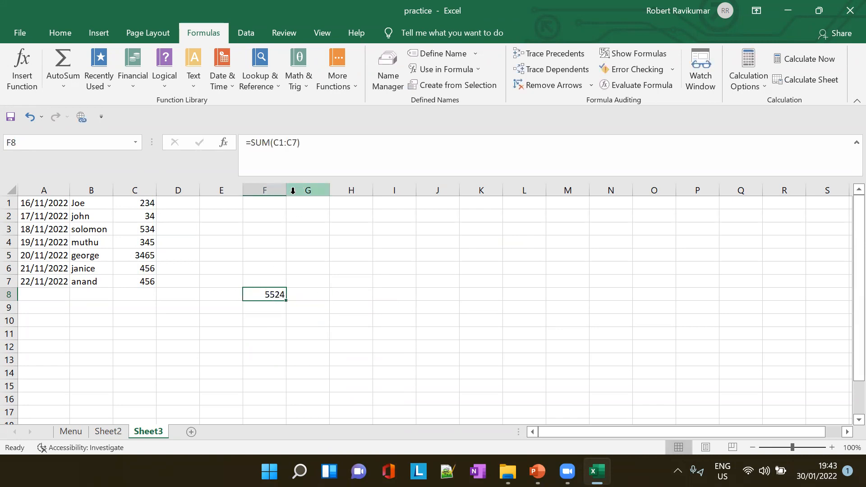
left_click_drag(284, 190, 267, 190)
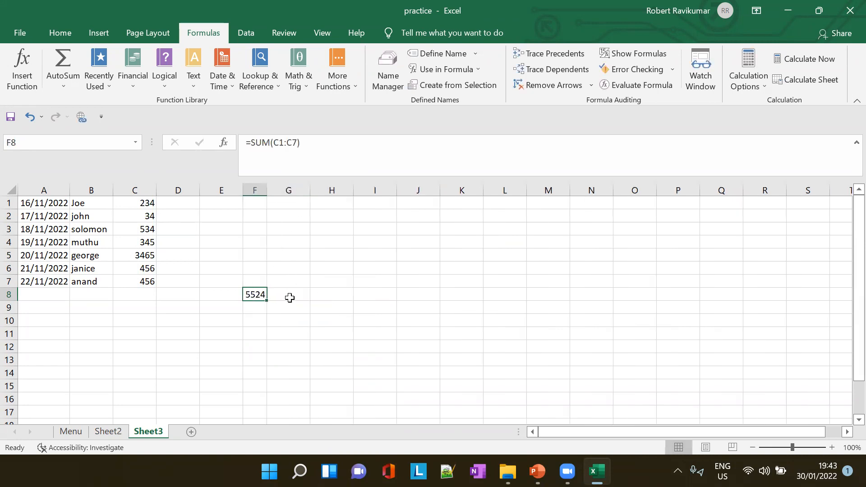
- Enter the formula =SUM(Sales_done) in G8 to total the sales through the named range
left_click(290, 295)
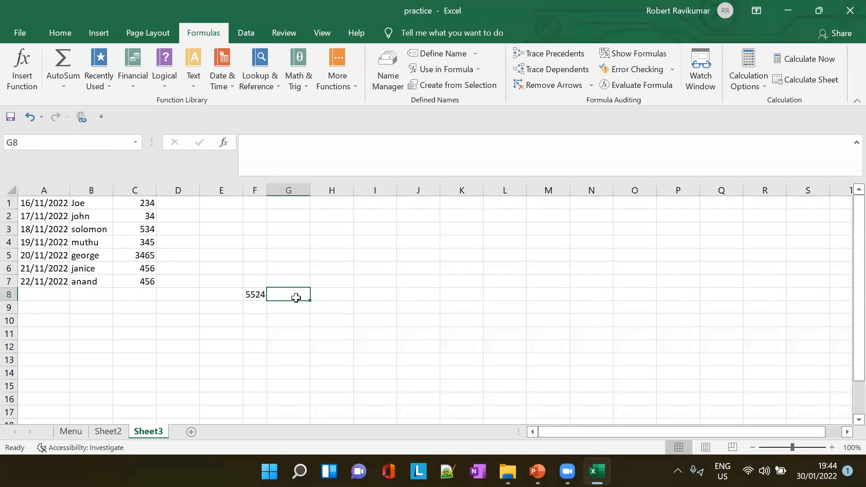
type("=")
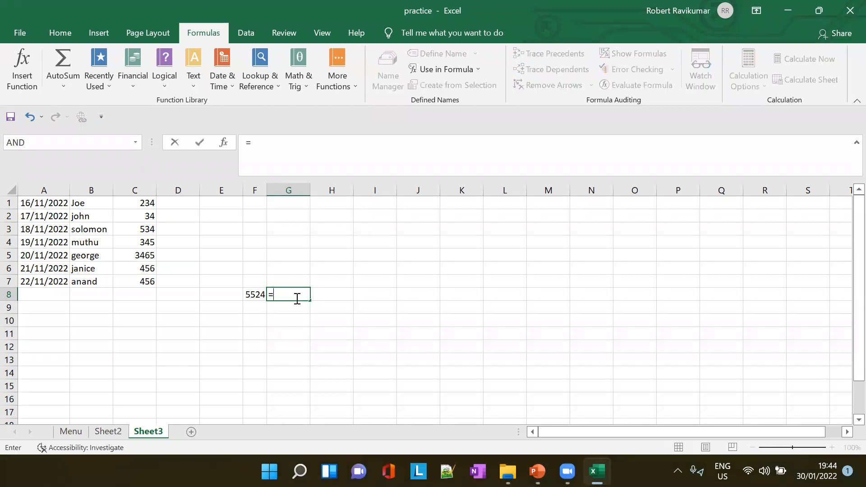
type("Sum")
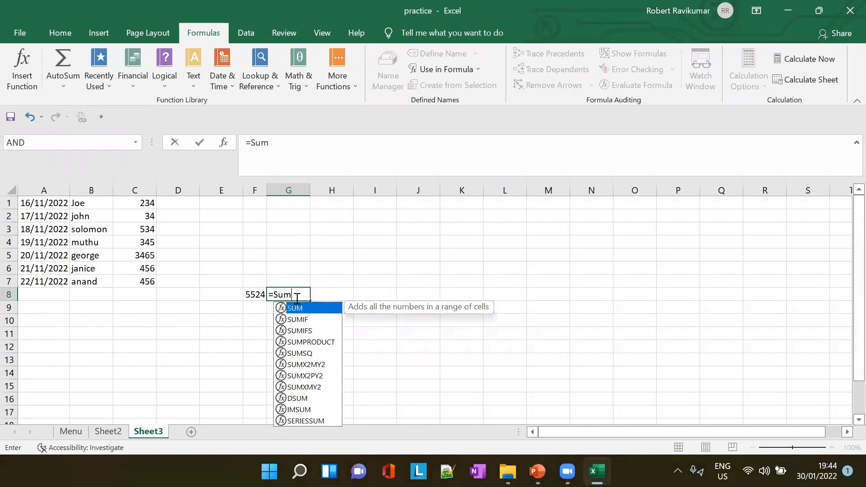
type("(")
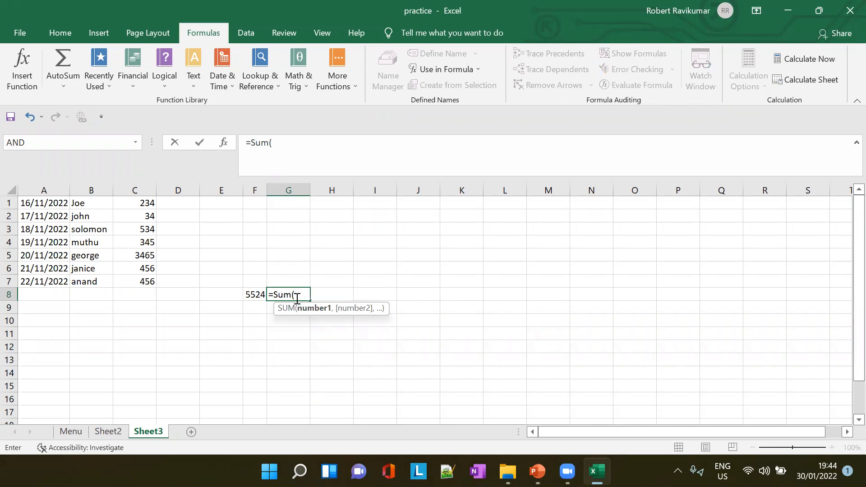
type("S")
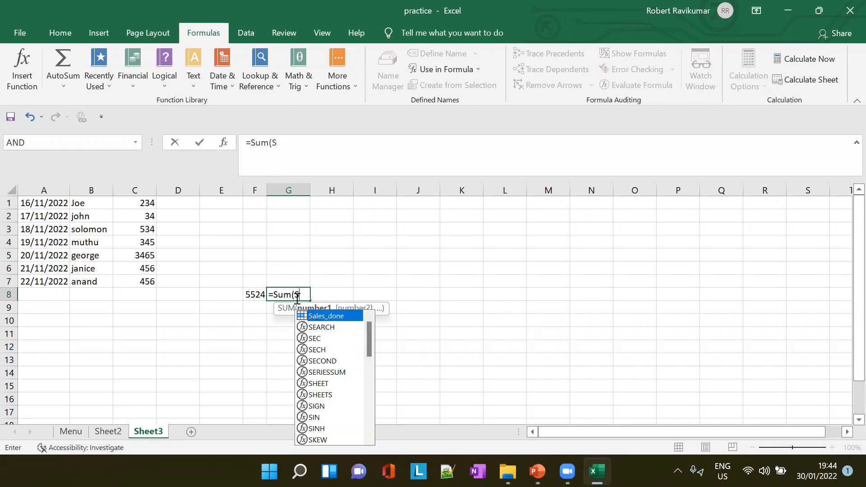
double_click(330, 315)
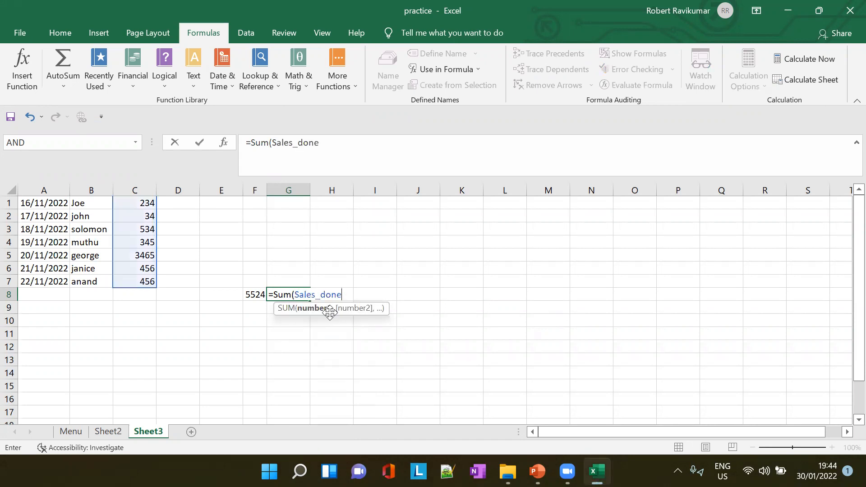
type(")")
key("Tab")
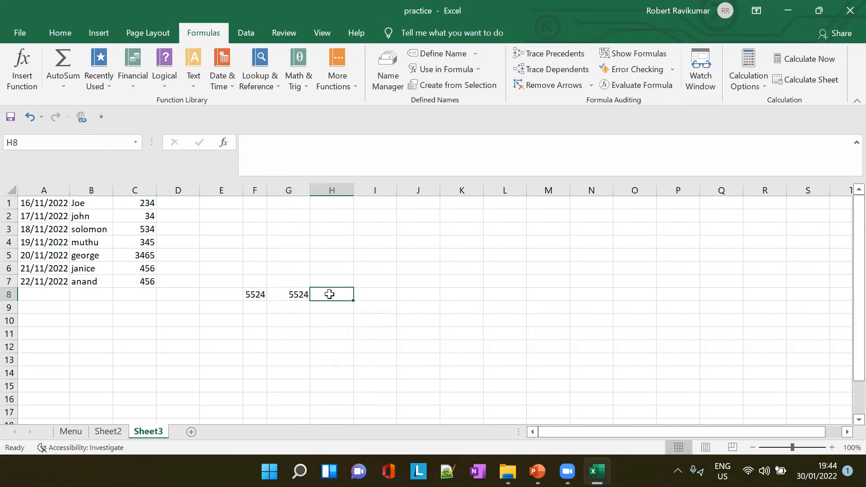
- Compare the formulas in F8 and G8, and clear the contents of F8:H8
left_click(261, 298)
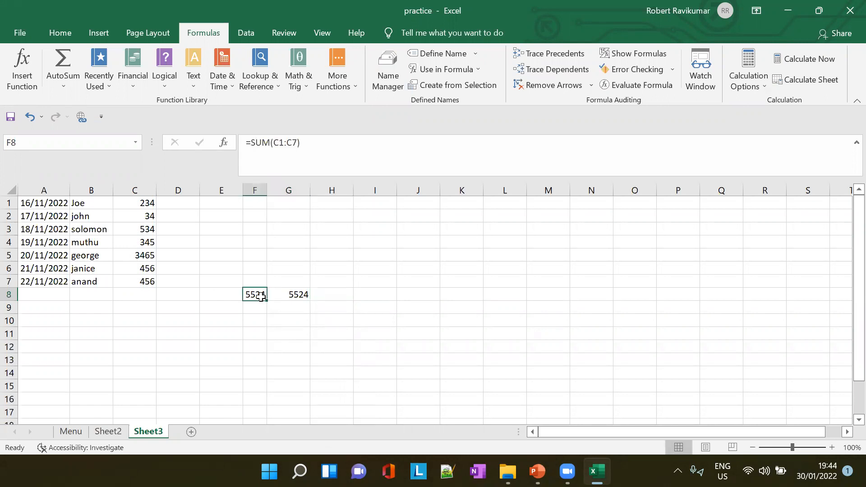
left_click(290, 295)
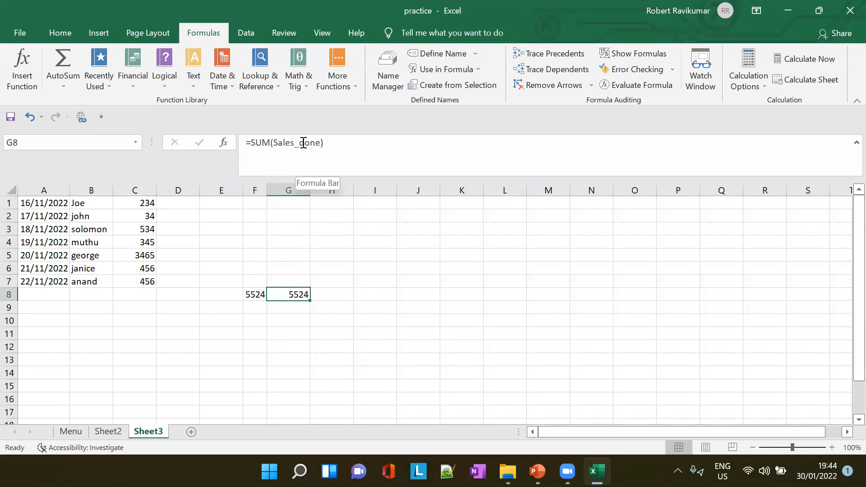
left_click_drag(246, 295, 313, 296)
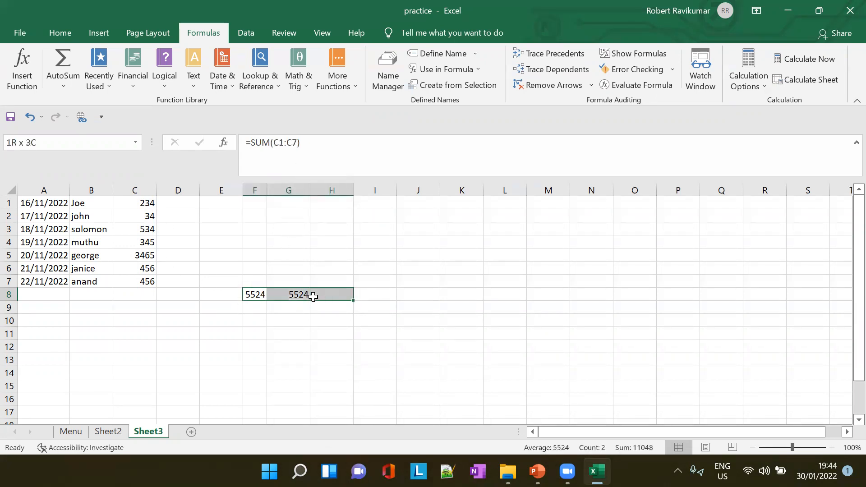
key("Delete")
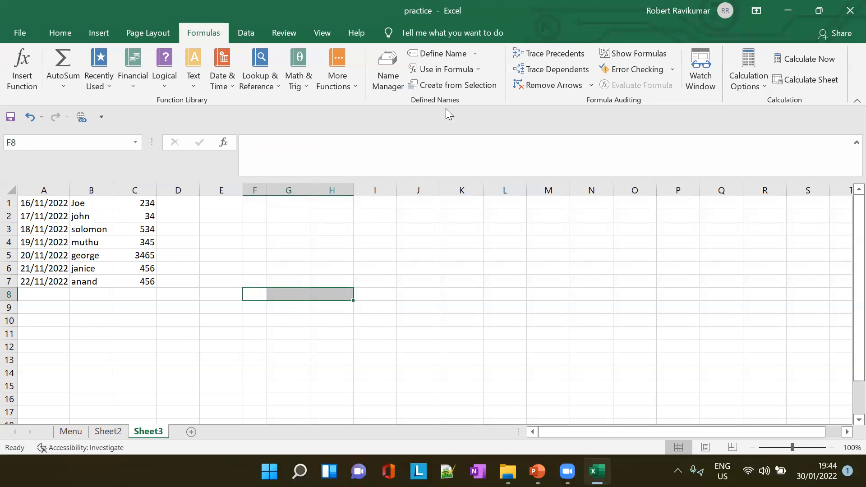
- Select the sales figures in C1:C7
left_click(479, 48)
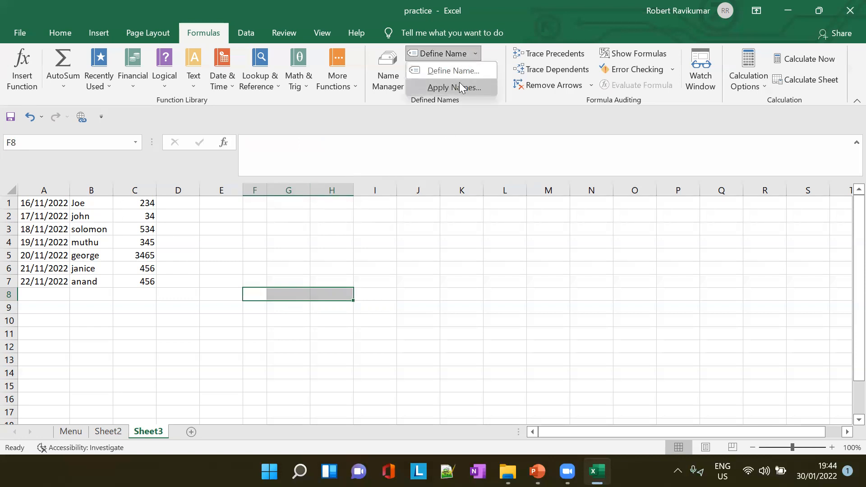
left_click(176, 214)
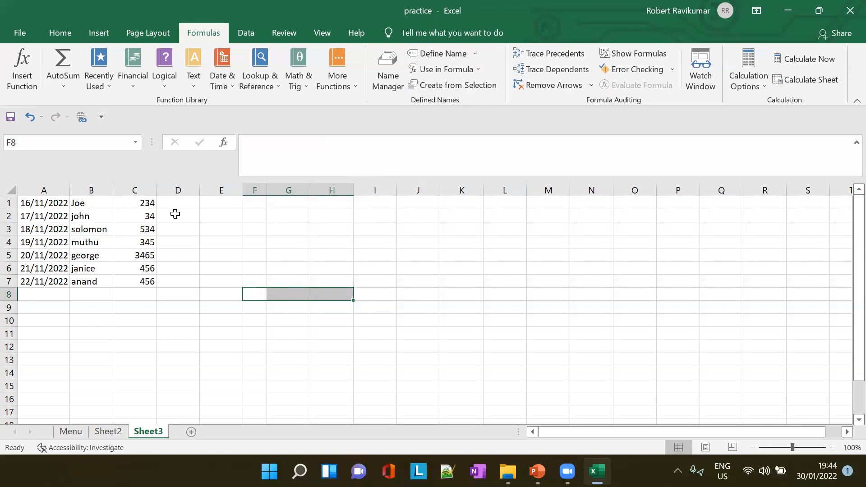
left_click_drag(145, 203, 145, 289)
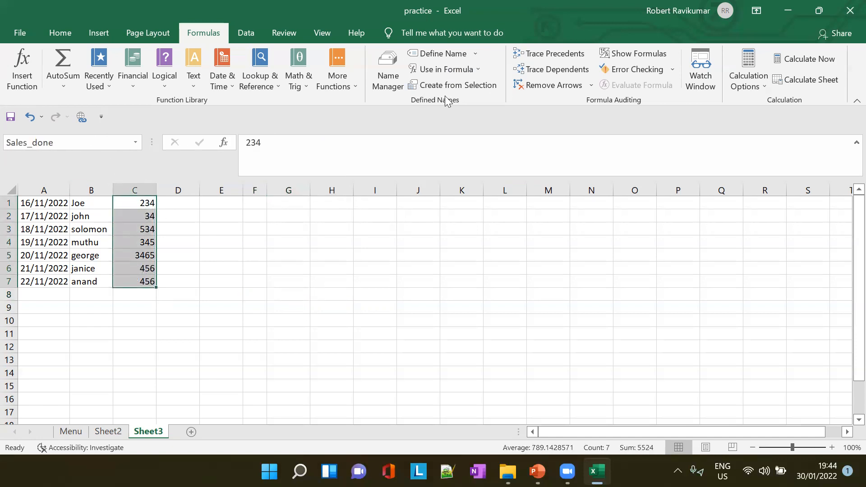
left_click(476, 54)
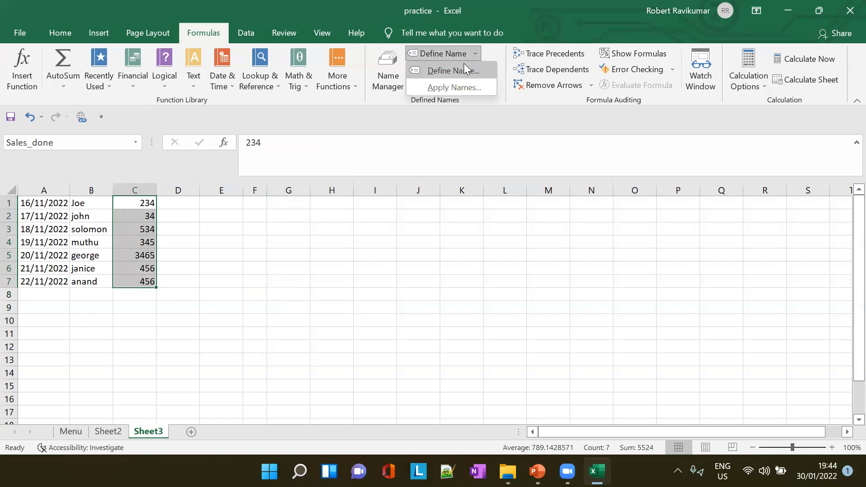
left_click(465, 70)
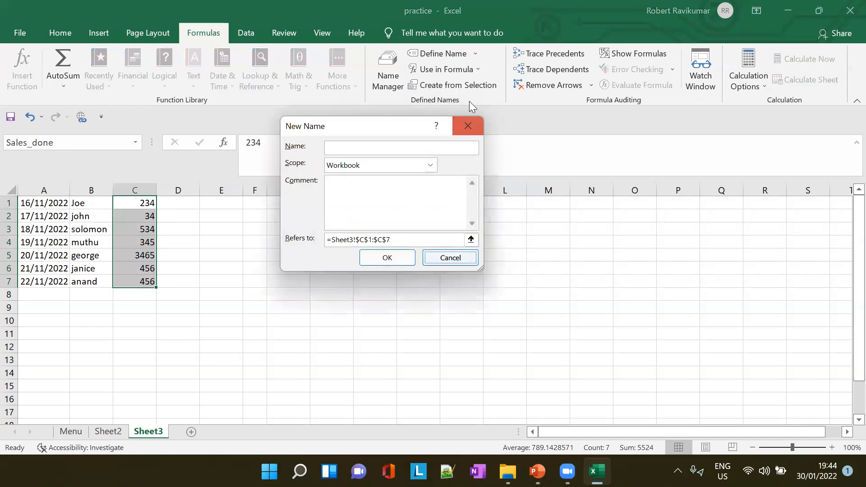
left_click(452, 257)
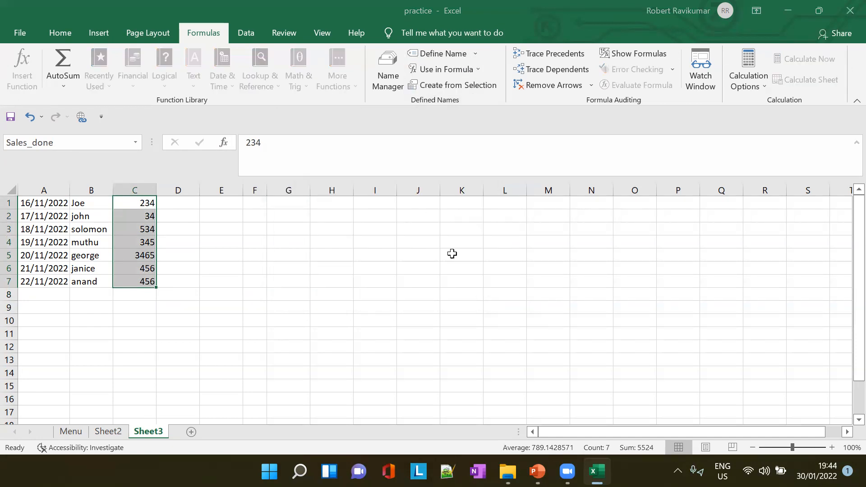
- Define a second workbook-scoped name, Sales_per_year, for the range C1:C7 on Sheet3
left_click(475, 54)
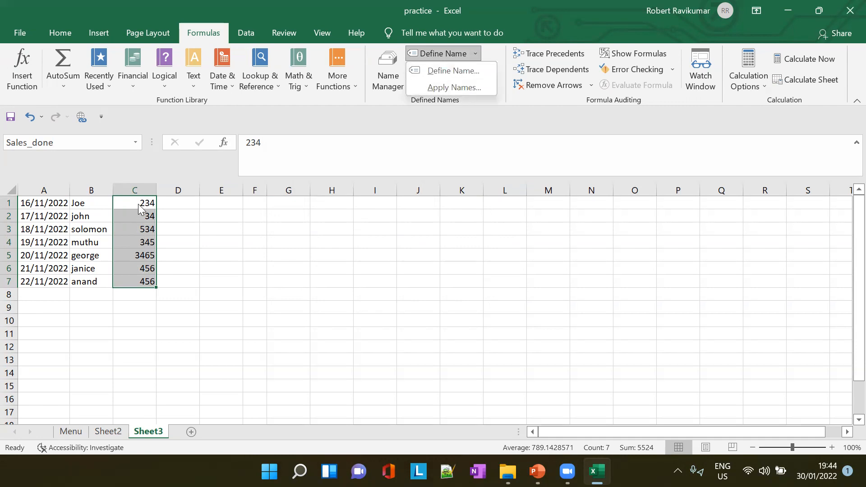
left_click(458, 73)
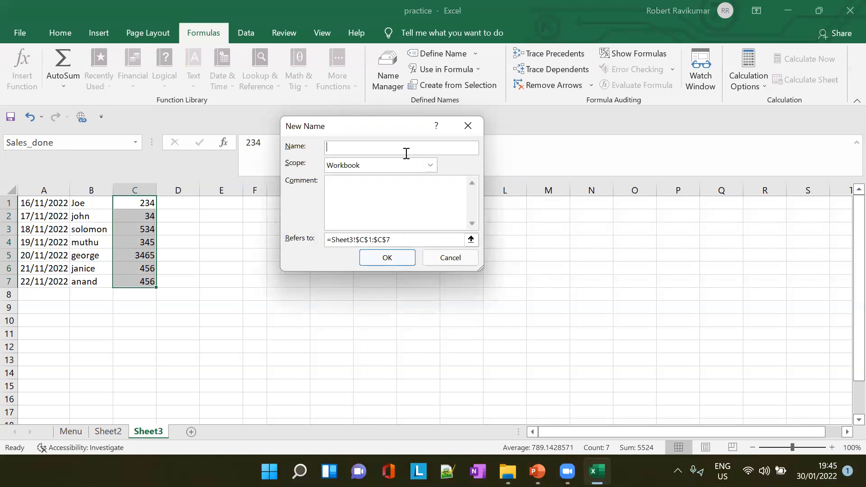
type("Sales")
key("BackSpace")
type("_per_yera")
key("BackSpace")
key("BackSpace")
type("ar")
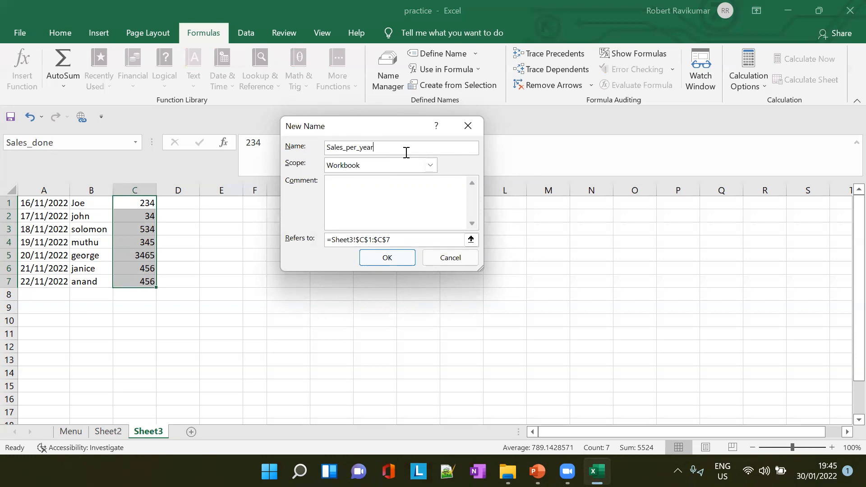
left_click(402, 258)
- Enter the formula =SUM(C1:C7) in G8 and fit column G to its contents
left_click(296, 294)
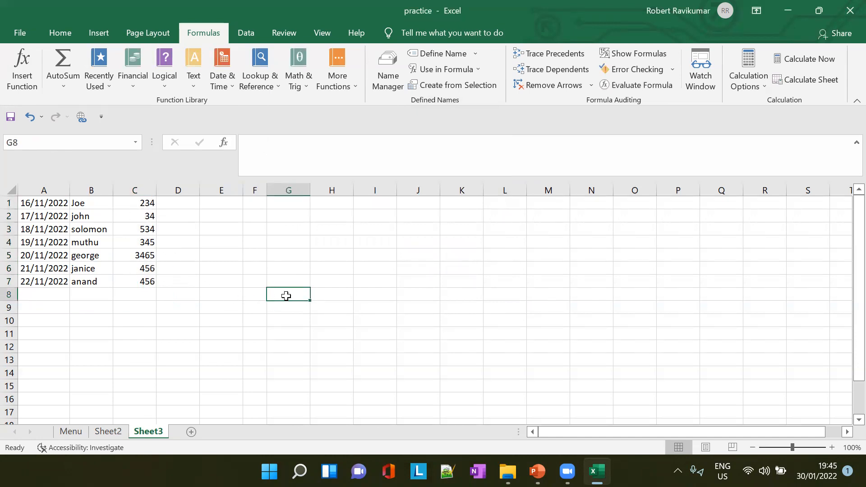
type("=")
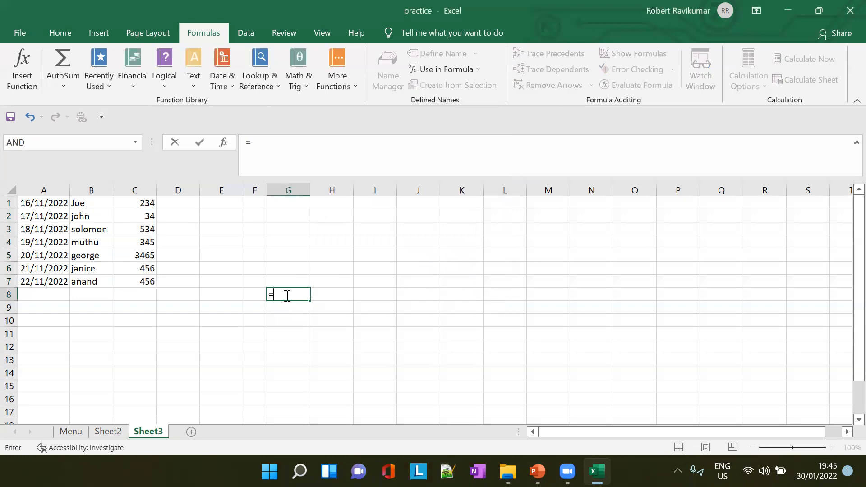
type("SUM(")
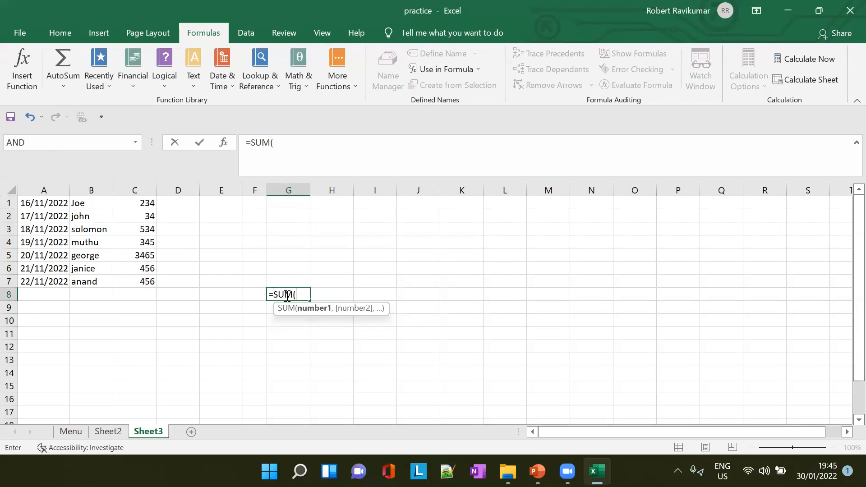
type("C")
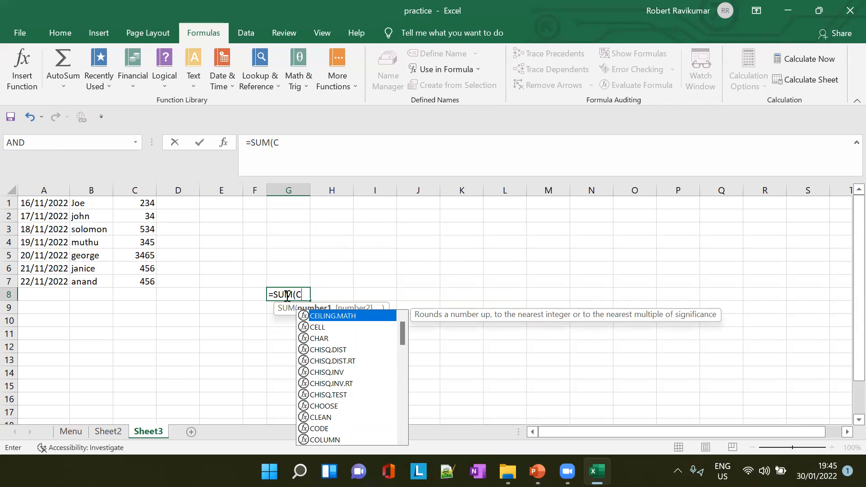
type("1")
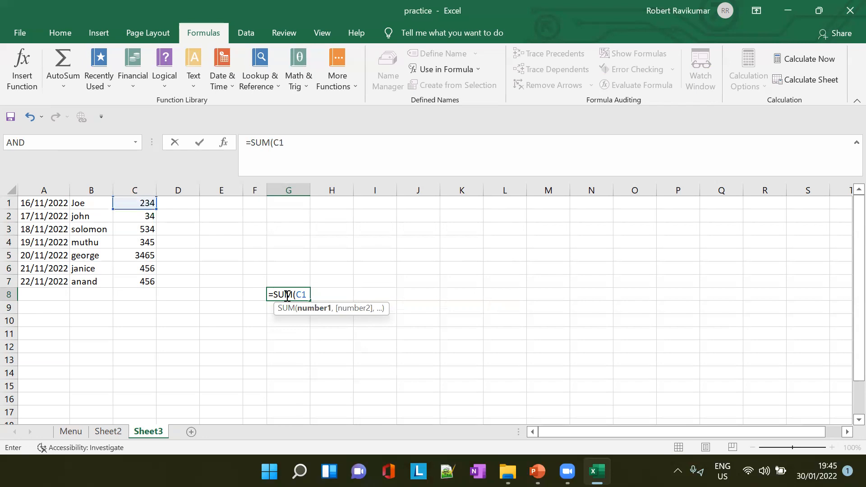
type(":C")
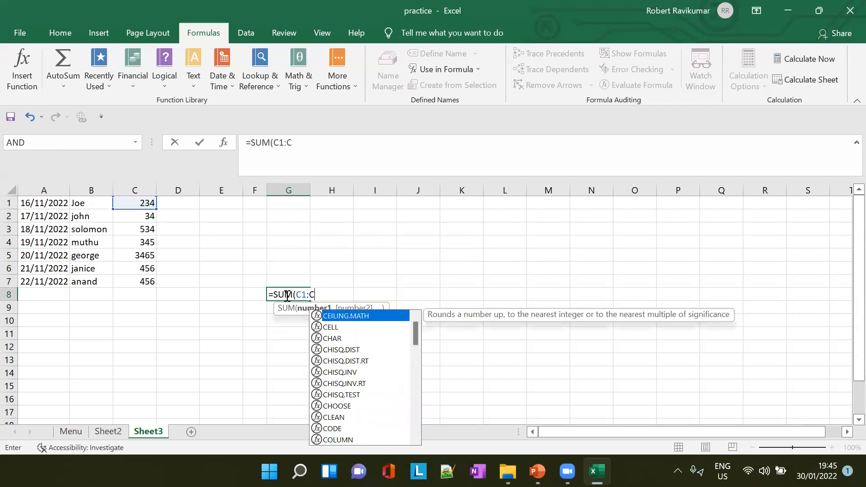
type("7)")
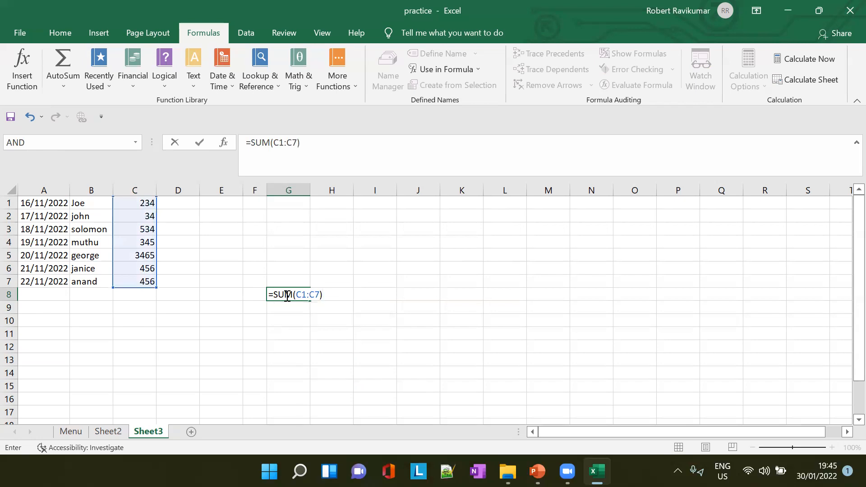
key("Tab")
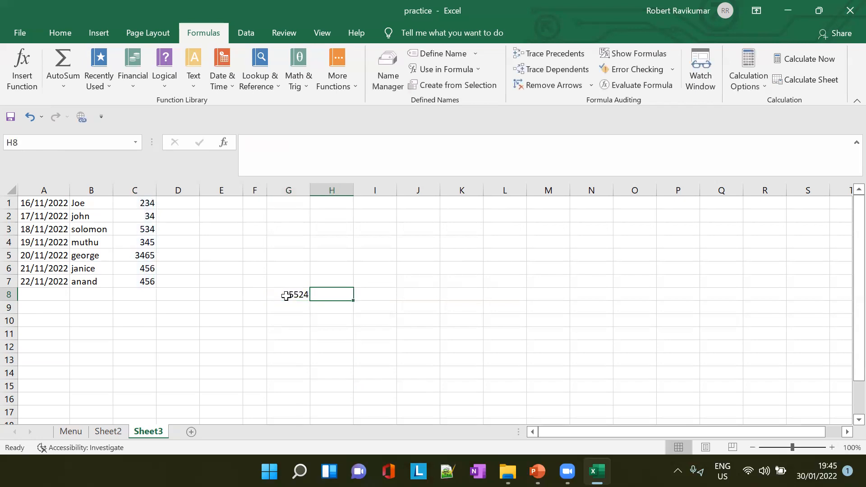
double_click(309, 186)
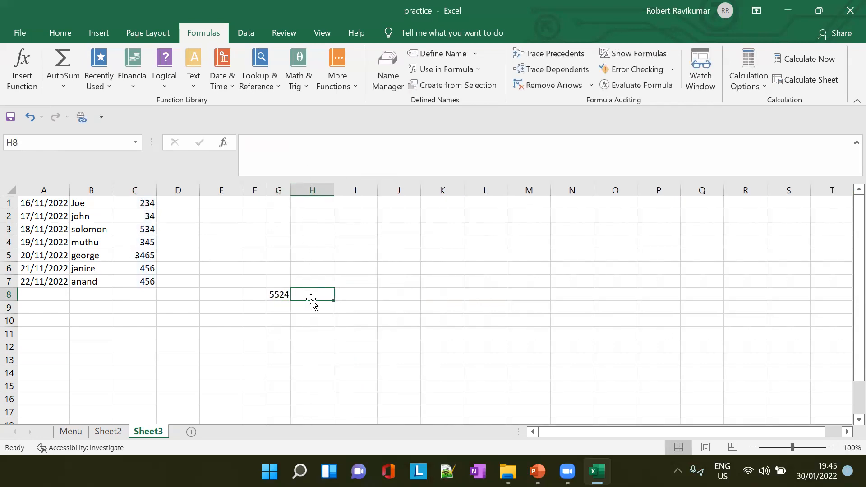
- Try to total the sales in H8 with a SUM formula that uses the Sales_per_year name
type("=")
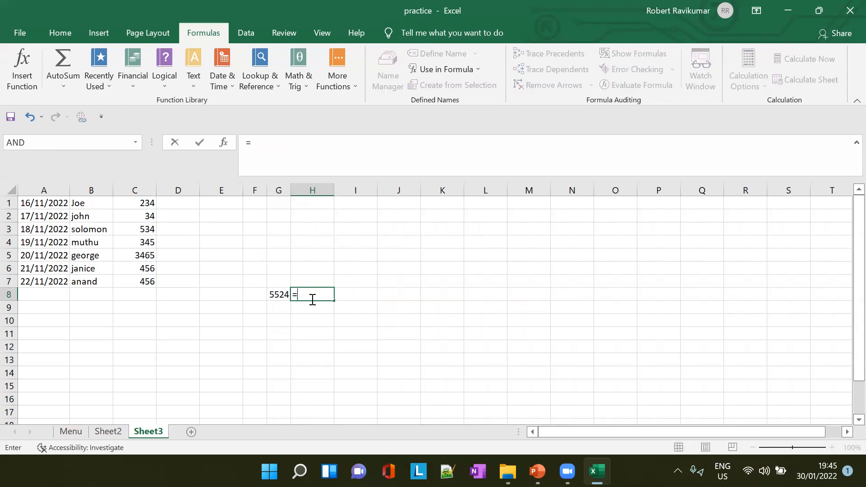
type("SUM(")
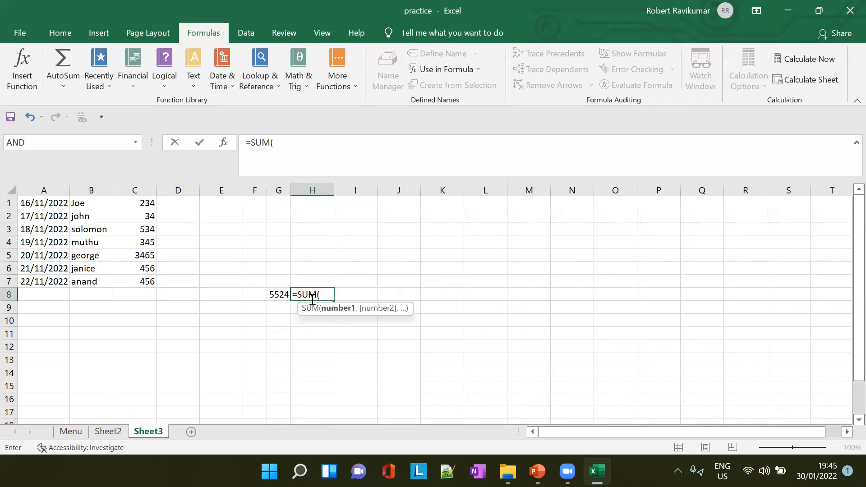
type("S")
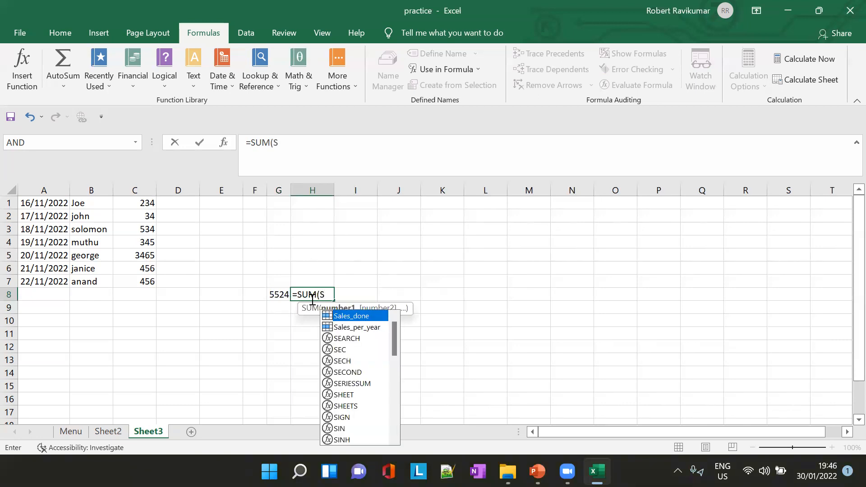
key("Down")
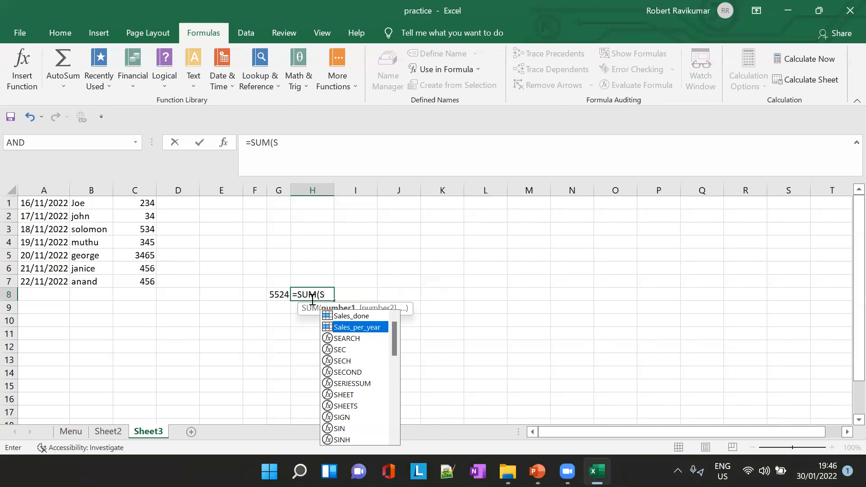
key("Return")
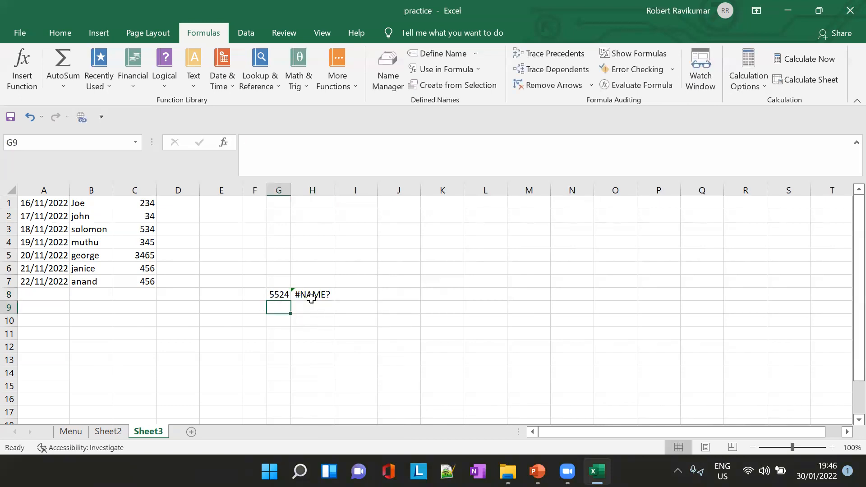
- Correct the formula in H8 to =SUM(Sales_per_year)
left_click(311, 297)
left_click(287, 142)
type("S")
key("BackSpace")
type("a")
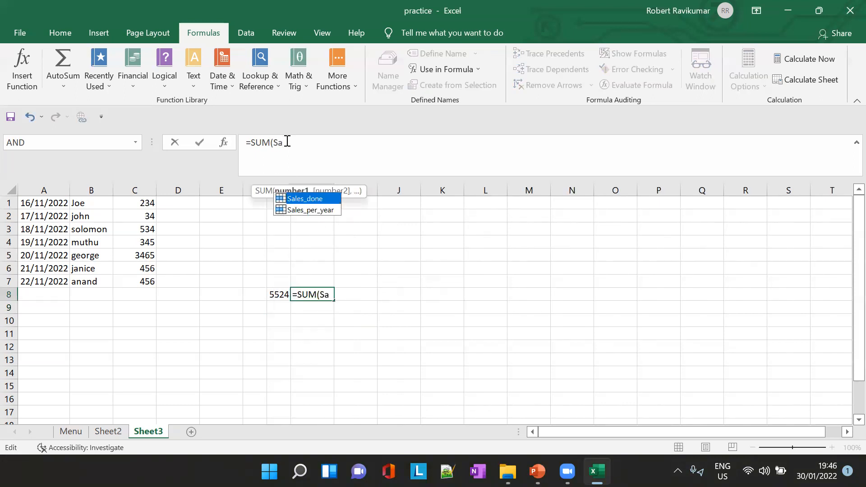
key("Down")
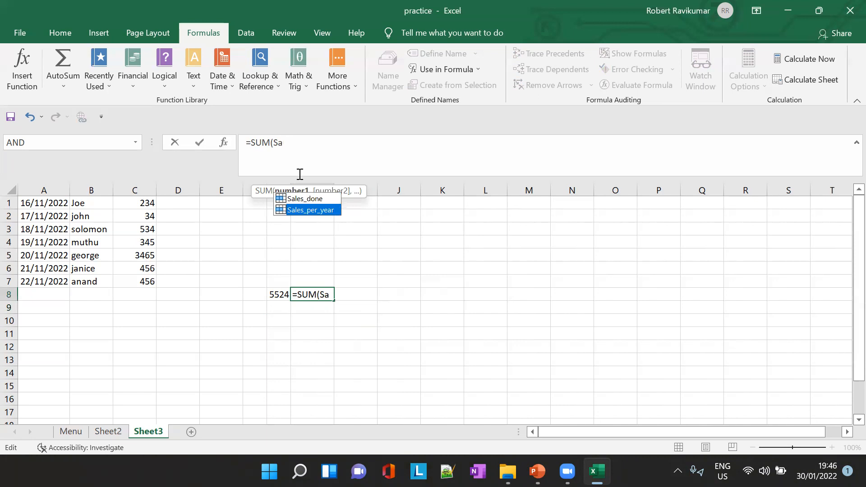
double_click(310, 210)
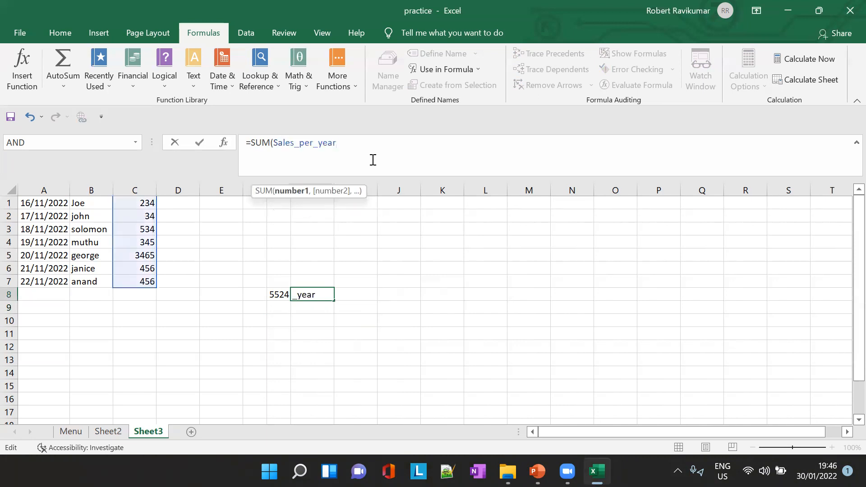
type(")")
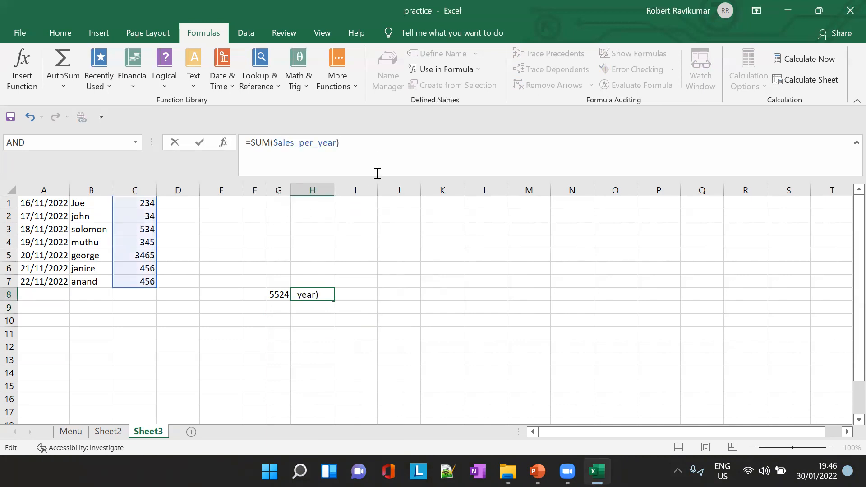
key("Tab")
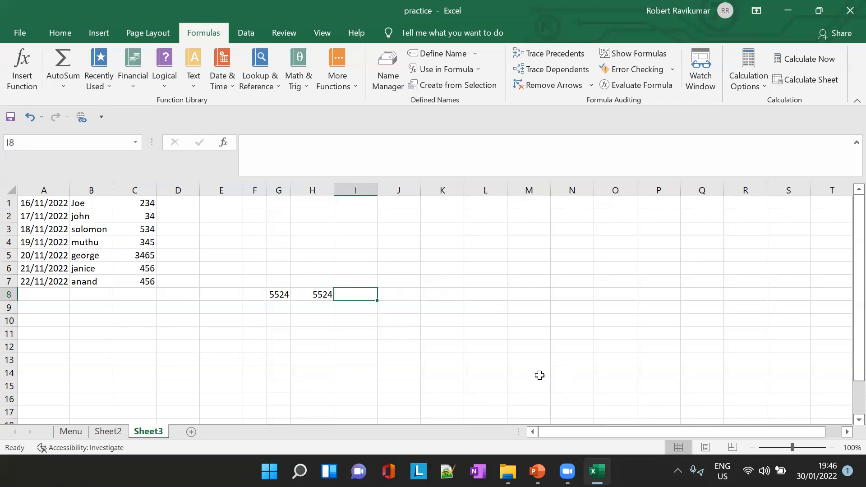
- Enter the note "C1:C7 Sales_per_year" in I8 and fit column I to the text
left_click(300, 155)
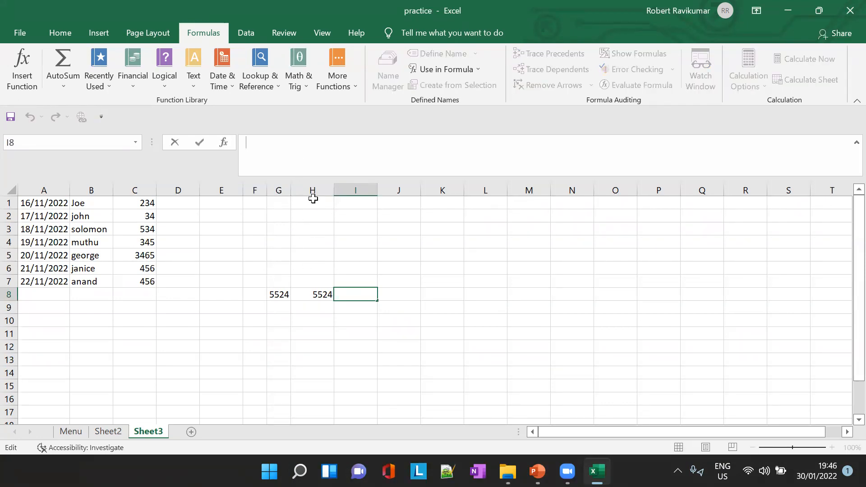
type("C1:")
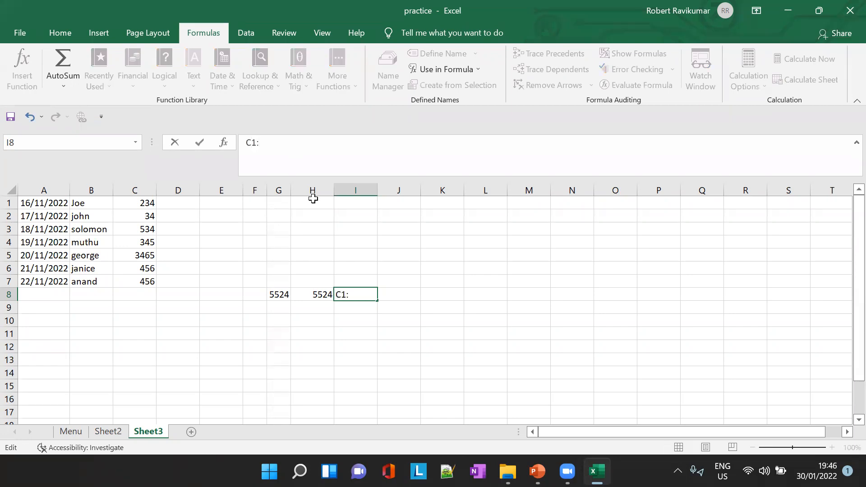
type("C7  Sales_per_year")
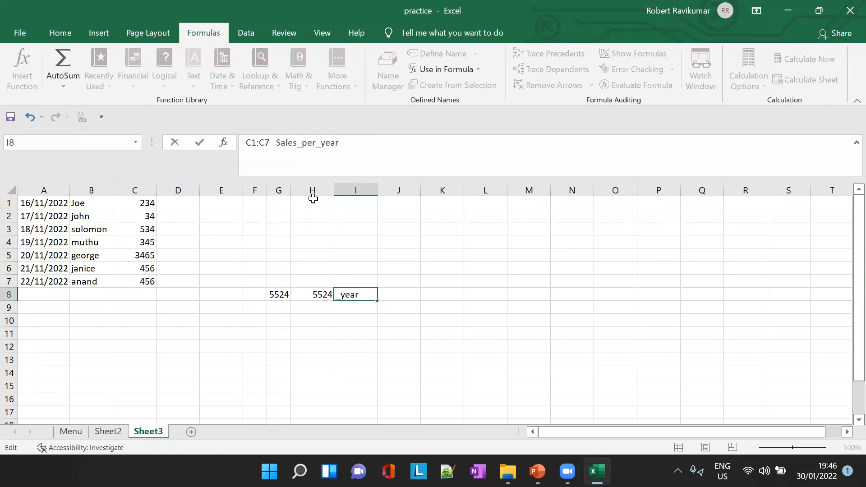
double_click(378, 189)
left_click(376, 296)
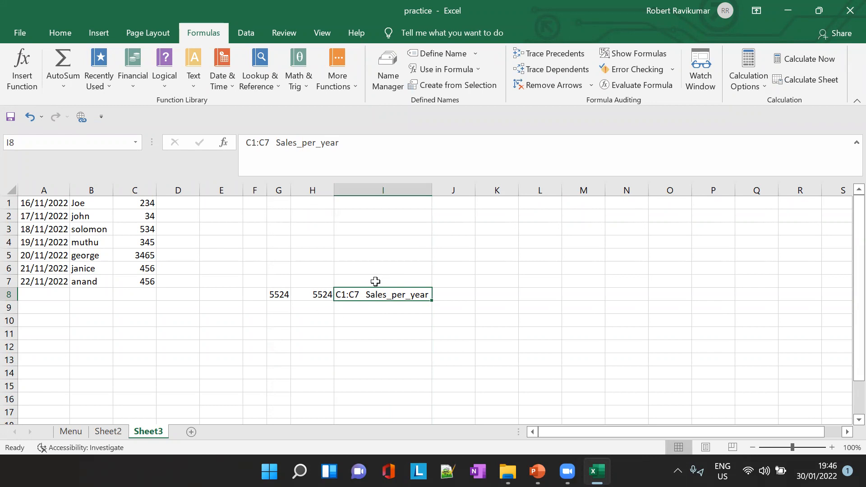
left_click(275, 142)
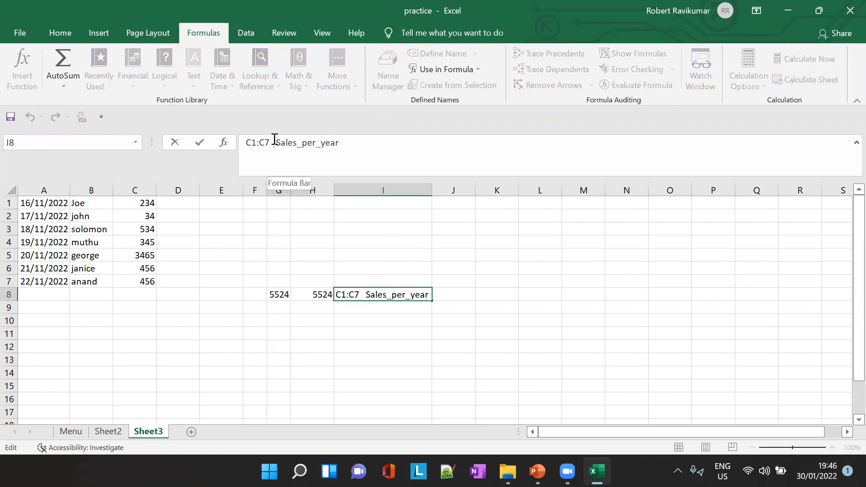
type("- --->")
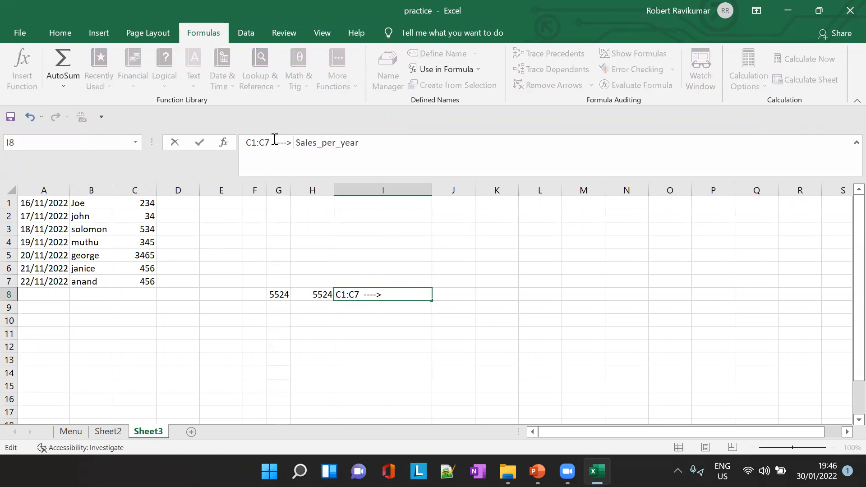
key("Escape")
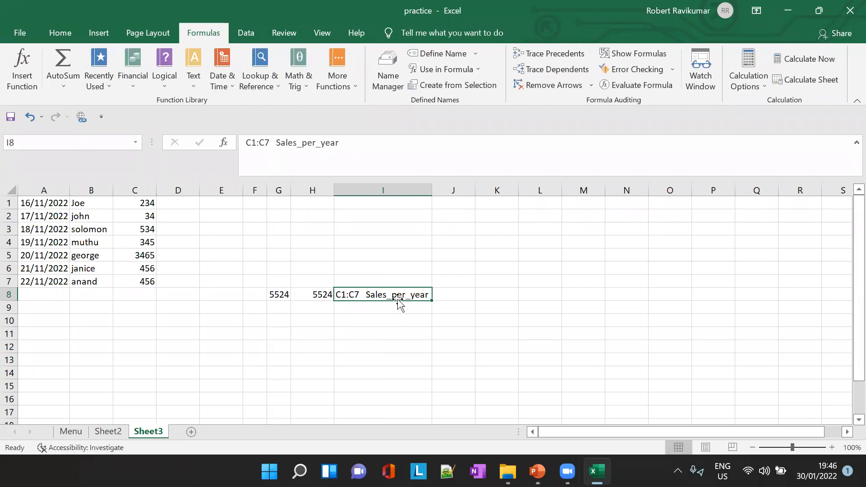
- Define a workbook-scoped name, sales_rep, for the names column B1:B7 on Sheet3
left_click(313, 293)
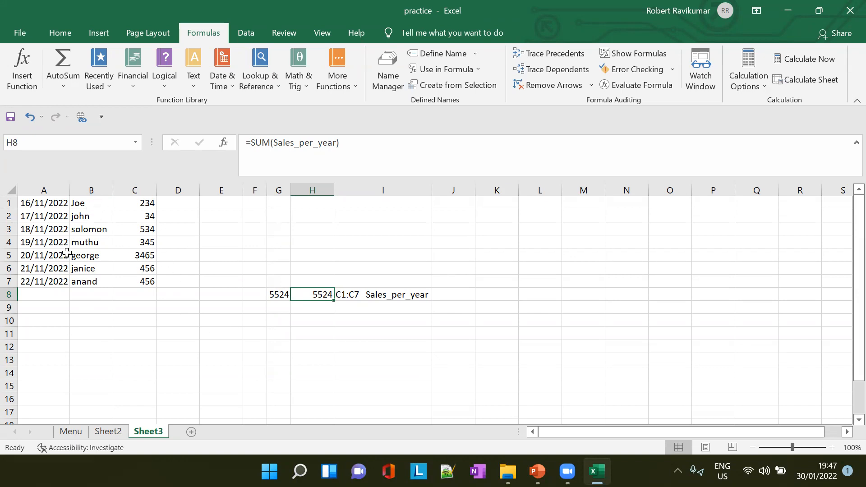
left_click_drag(85, 204, 94, 281)
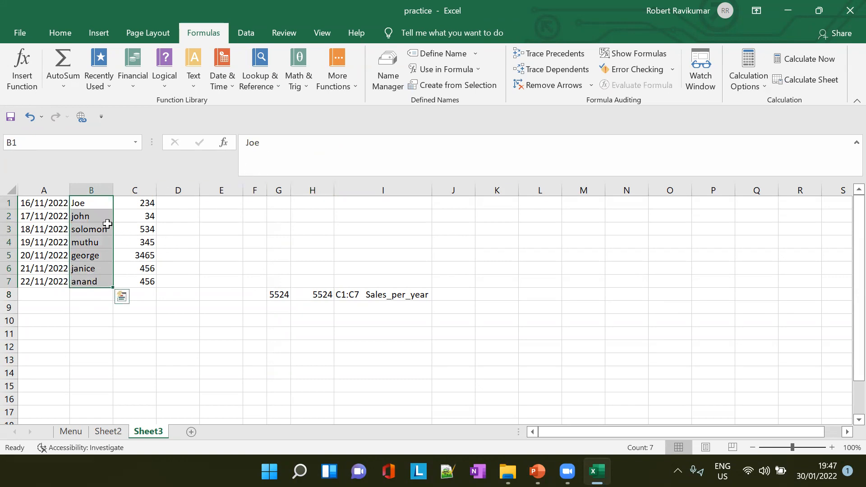
left_click(474, 53)
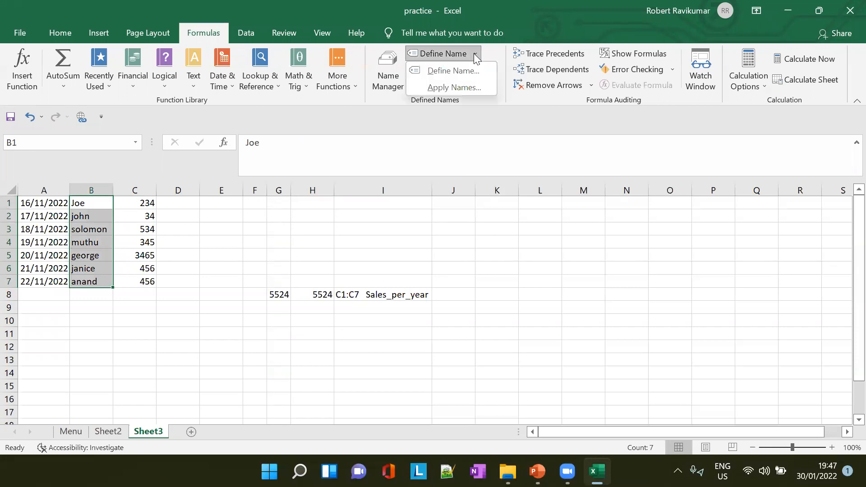
left_click(470, 72)
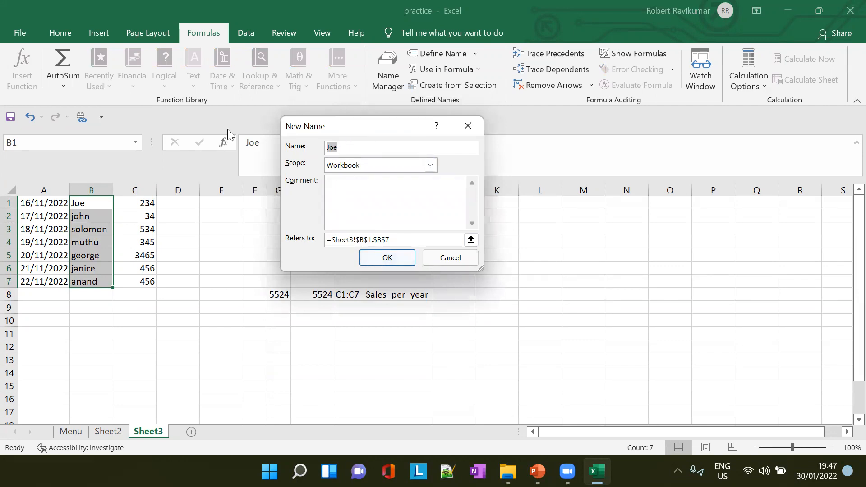
type("sales_rep")
left_click(392, 258)
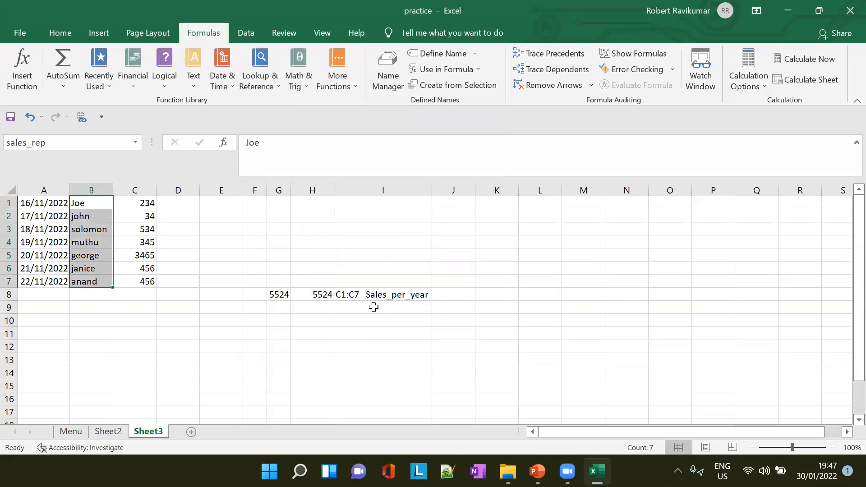
- Try to join the sales rep names in H12 with a CONCAT formula that uses the sales_rep name
left_click(306, 344)
type("=")
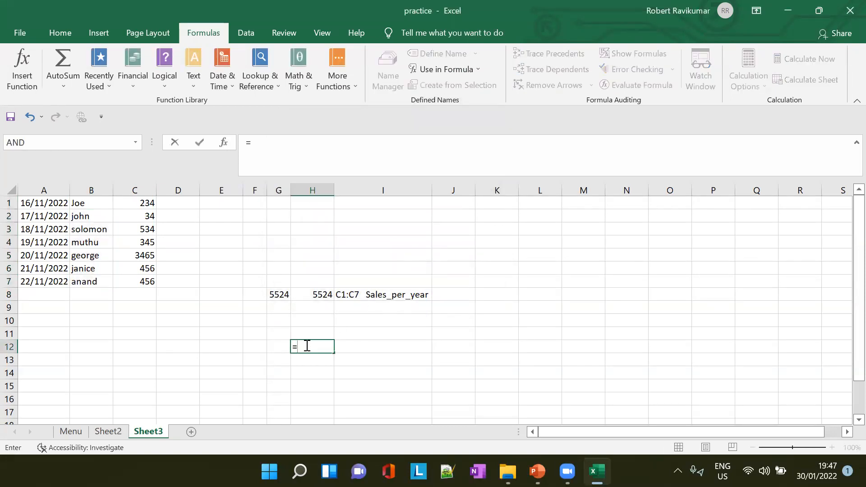
left_click(334, 186)
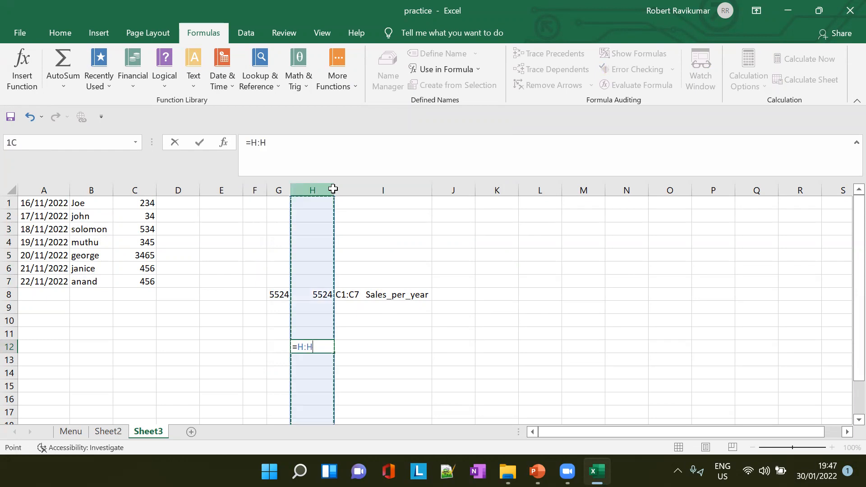
key("BackSpace")
key("BackSpace")
key("BackSpace")
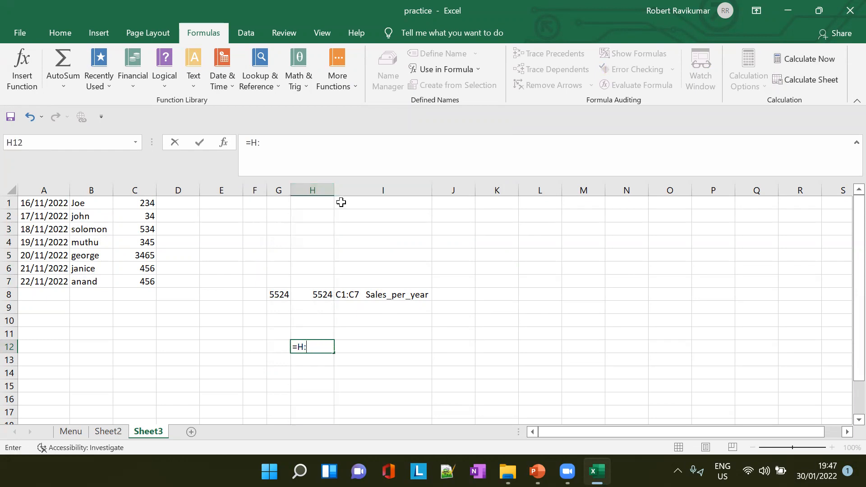
type("Com")
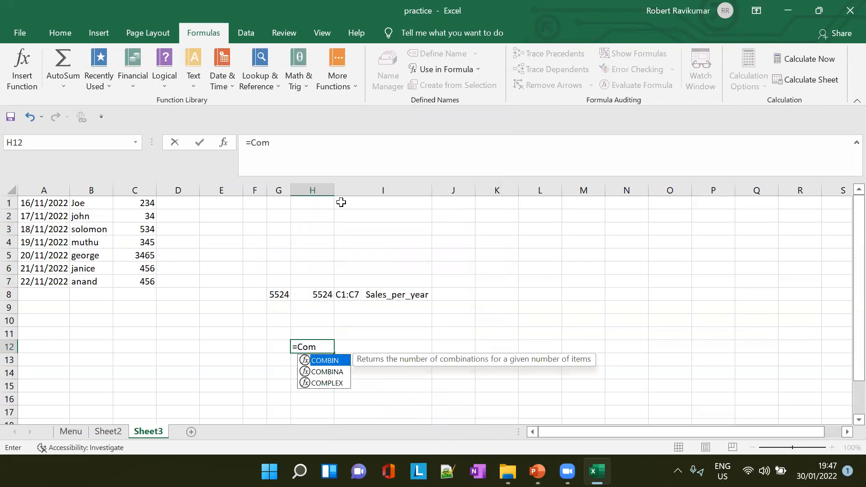
key("BackSpace")
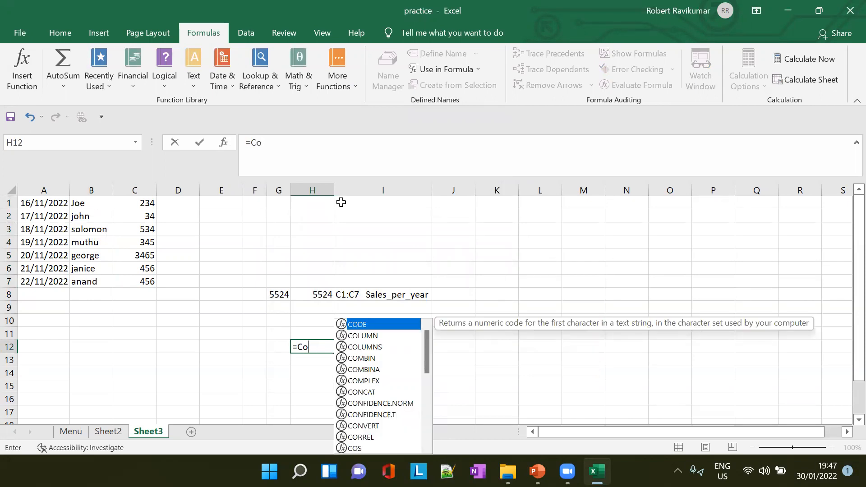
double_click(377, 393)
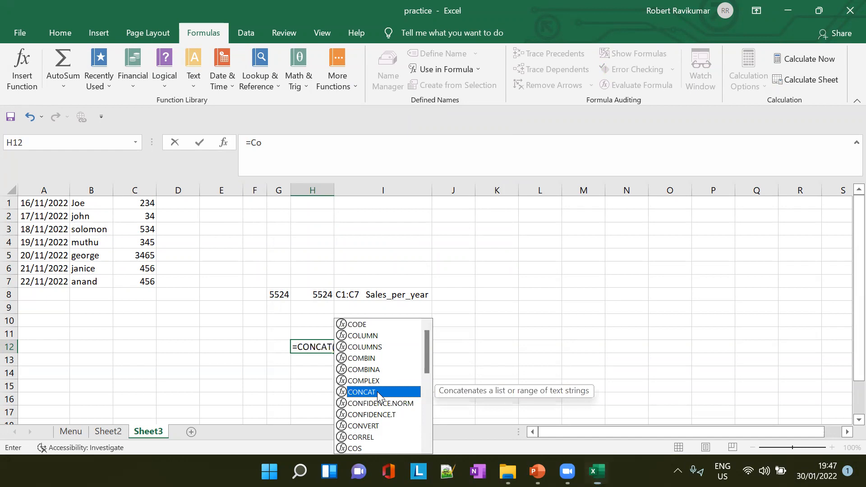
type("S")
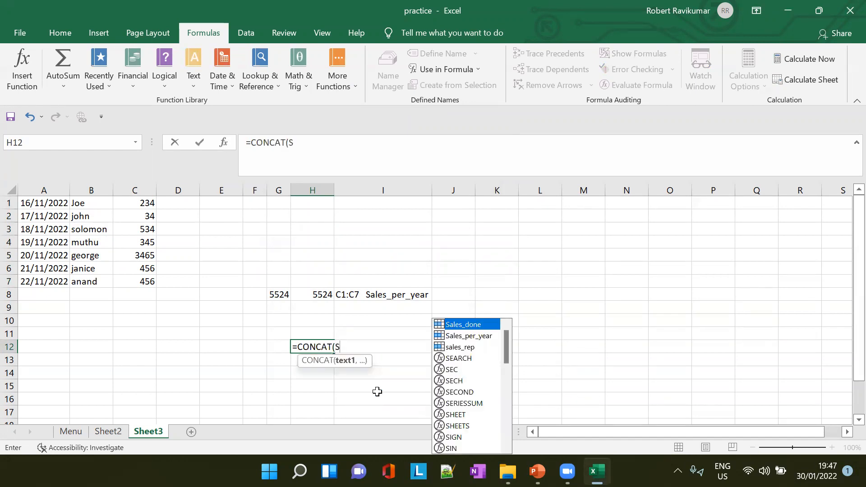
type("a")
left_click(377, 392)
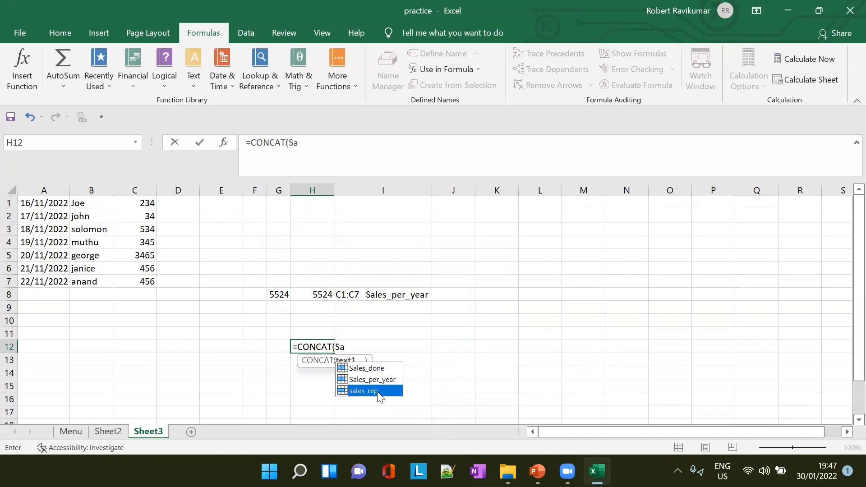
key("Return")
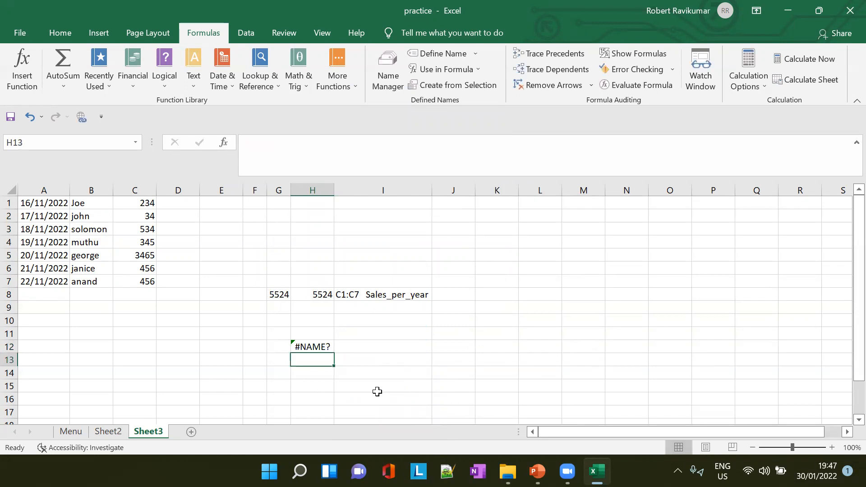
- Try to complete the defined name inside H12's CONCAT formula, extending the argument to Sale
left_click(306, 347)
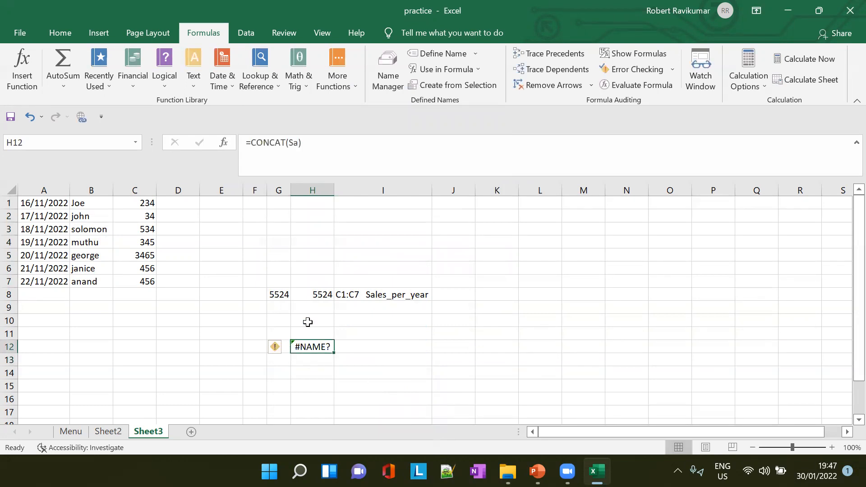
left_click(297, 141)
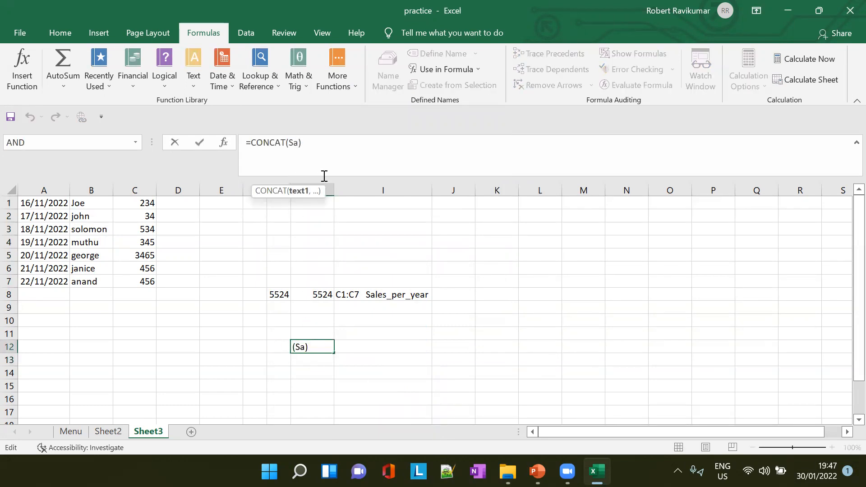
type("le")
key("Down")
key("Down")
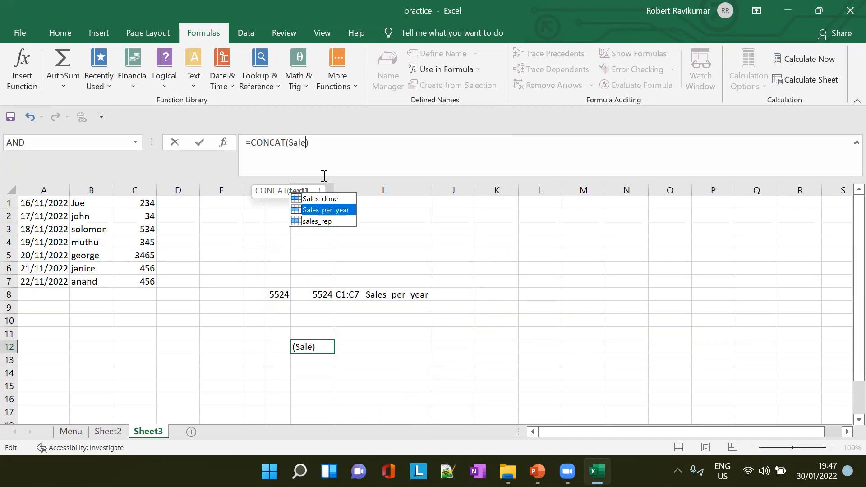
key("Return")
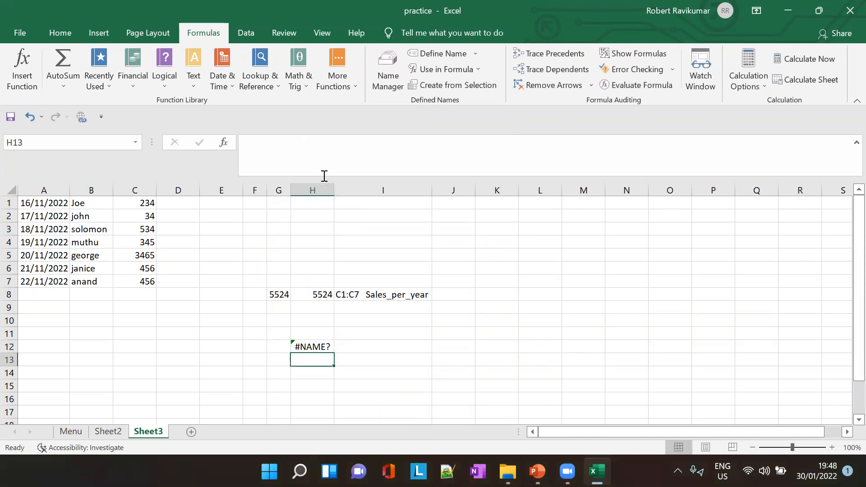
- Correct the formula in H12 to =CONCAT(sales_rep) and fit column H to the joined text
left_click(312, 346)
left_click(306, 142)
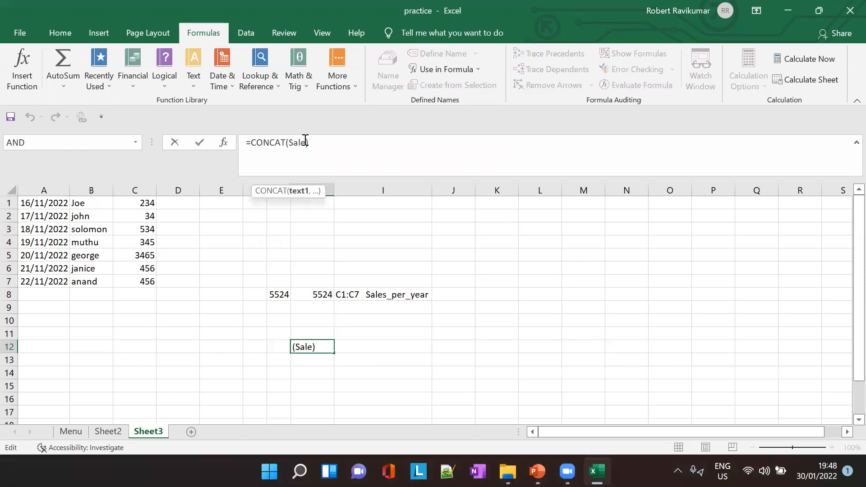
type("s_")
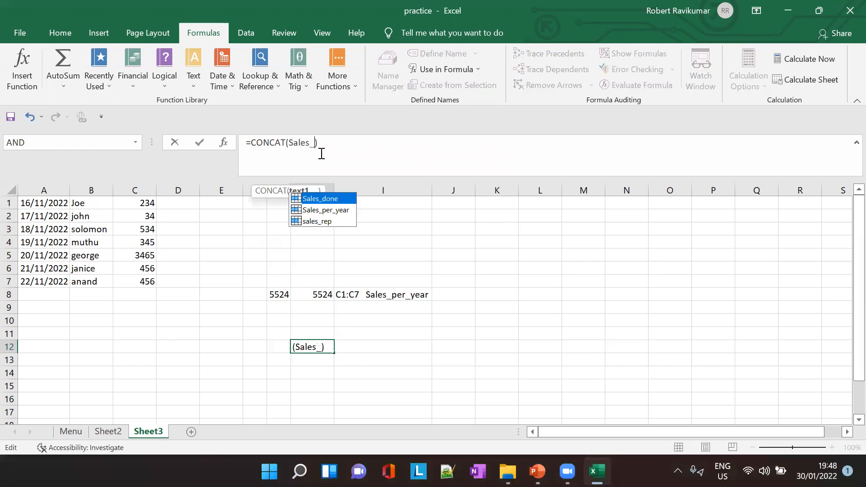
type("rep")
key("Tab")
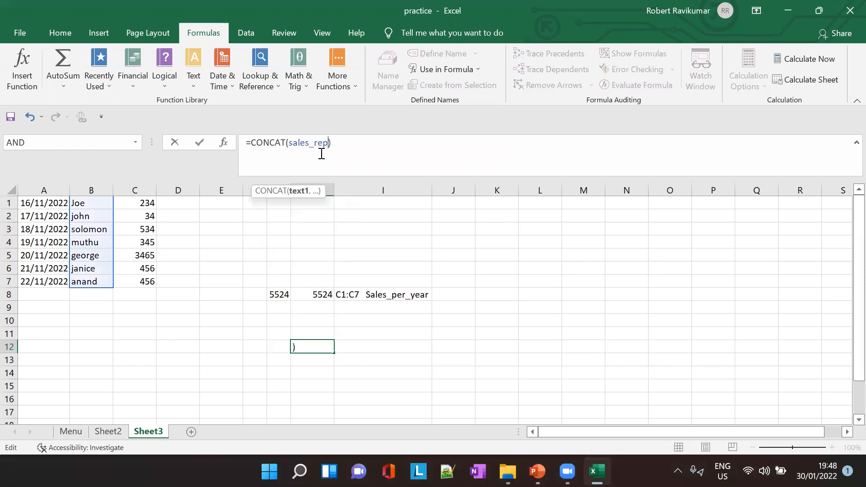
left_click(413, 347)
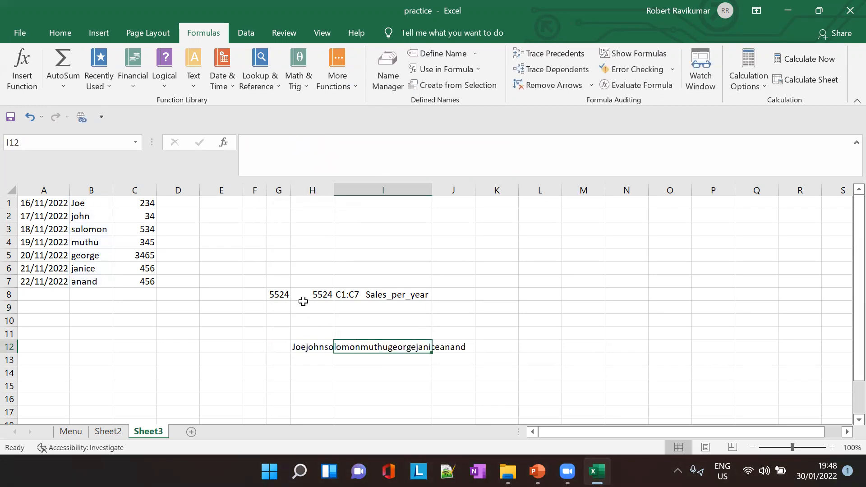
double_click(330, 188)
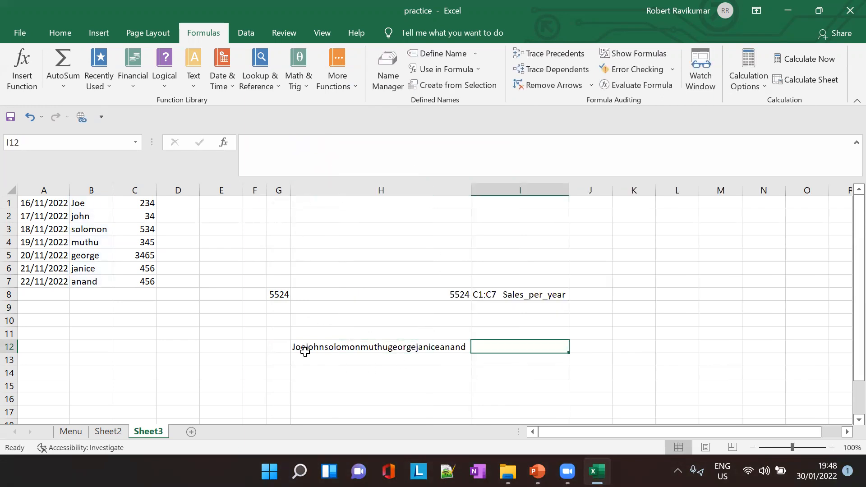
- Try to separate the joined names in H12 by adding a space as second argument: =CONCAT(sales_rep," ")
left_click(319, 352)
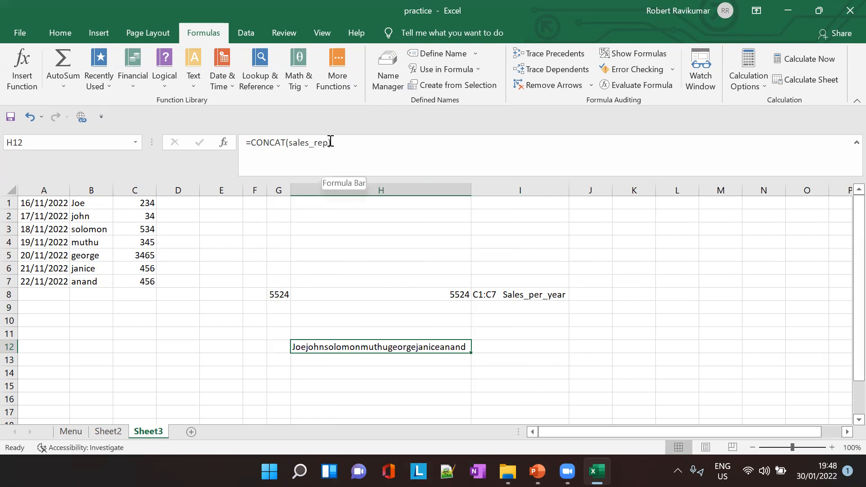
left_click(328, 142)
type(",")
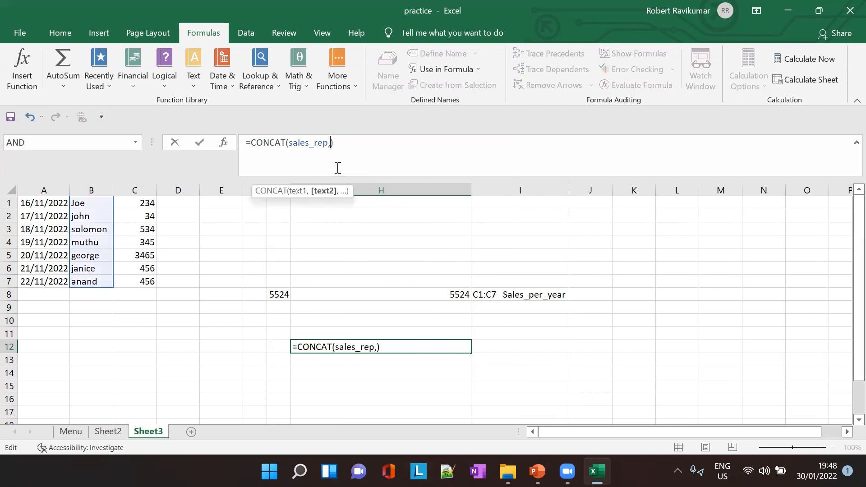
type("\"\"")
key("Tab")
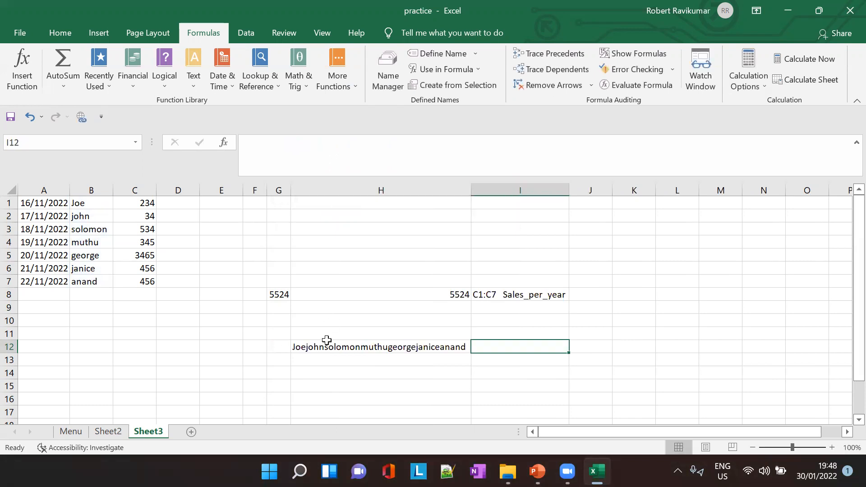
- Remove the space argument from H12's formula, restoring =CONCAT(sales_rep)
left_click(327, 342)
left_click(273, 145)
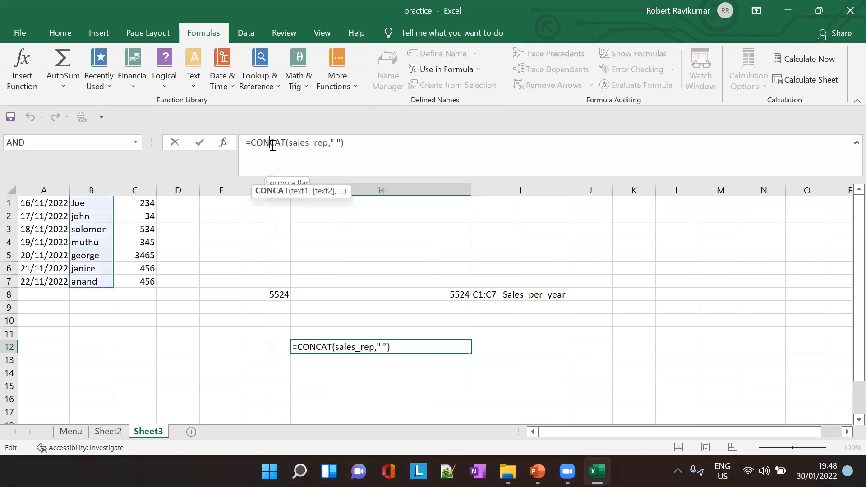
left_click(342, 144)
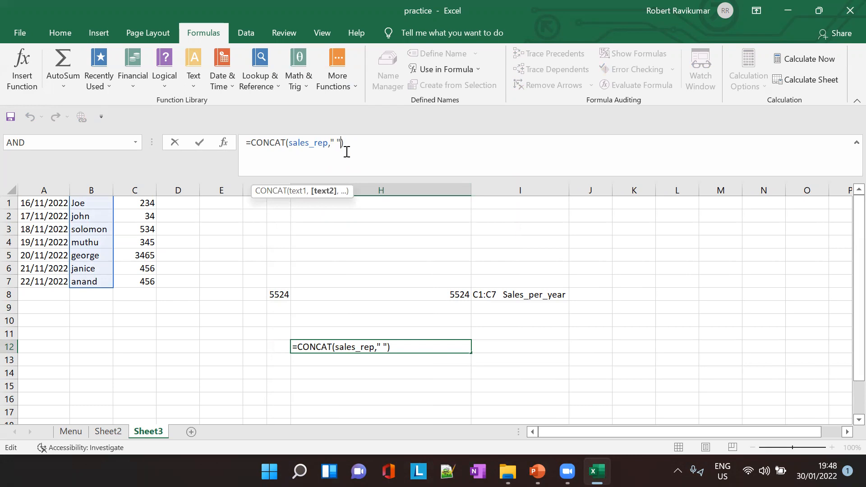
key("BackSpace")
key("BackSpace")
key("BackSpace")
key("BackSpace")
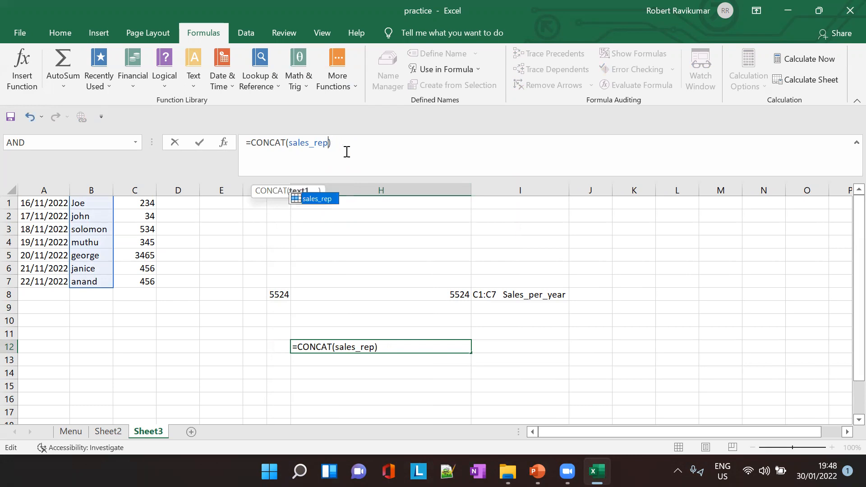
key("Return")
left_click(505, 348)
left_click(381, 347)
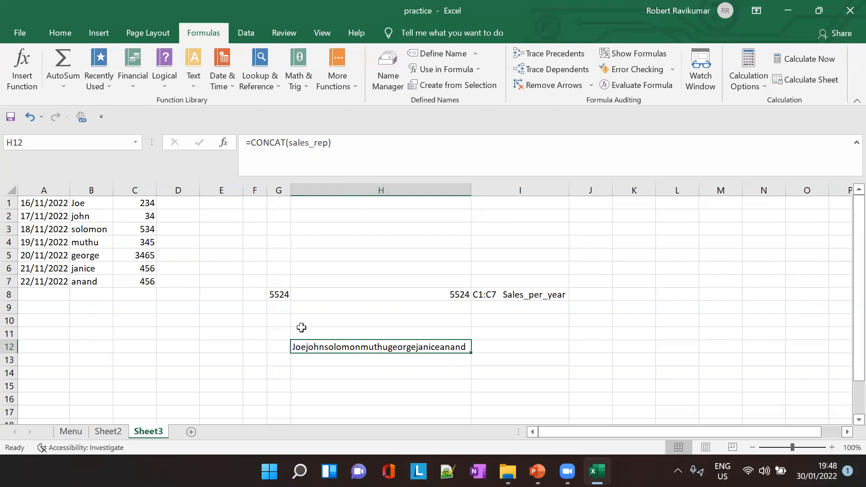
- Enter =CONCAT(B1:B7) in H13 and compare it with the named-range formula in H12
left_click(179, 361)
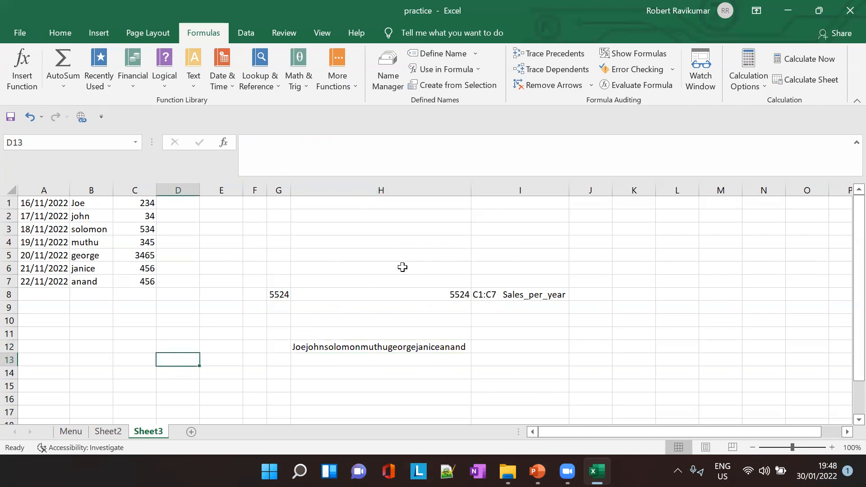
key("ctrl+F3")
left_click(321, 364)
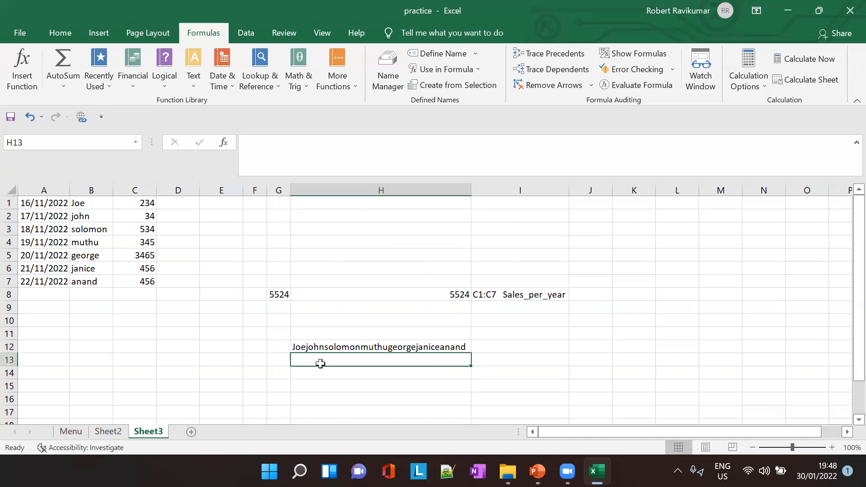
type("=COn")
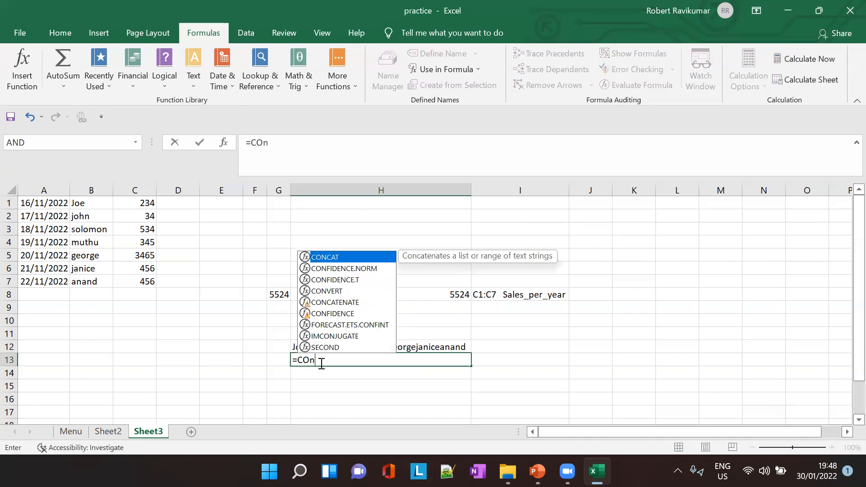
key("Tab")
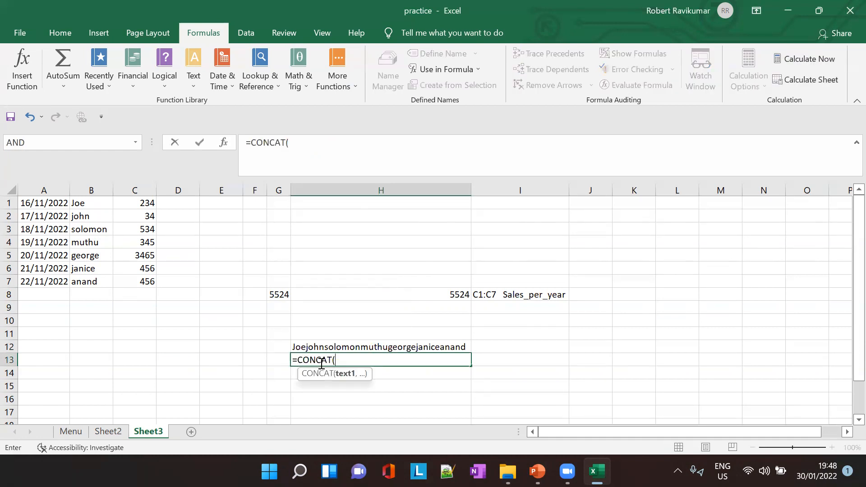
type("B1")
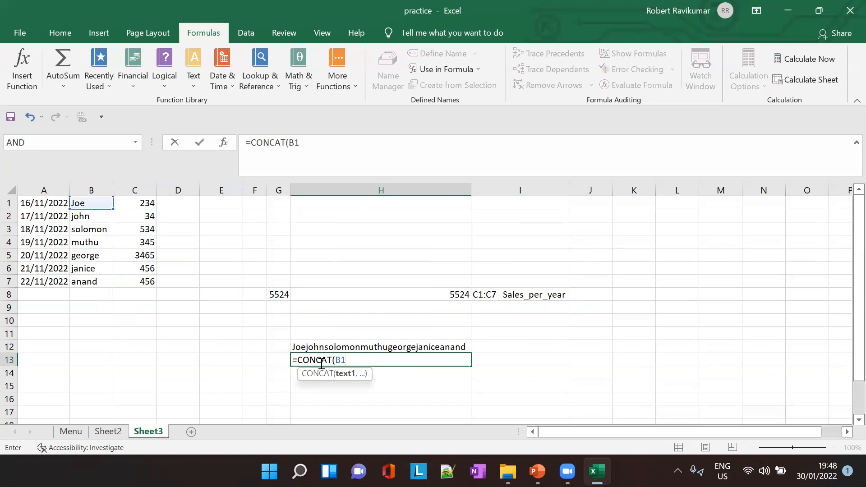
type(":B7)")
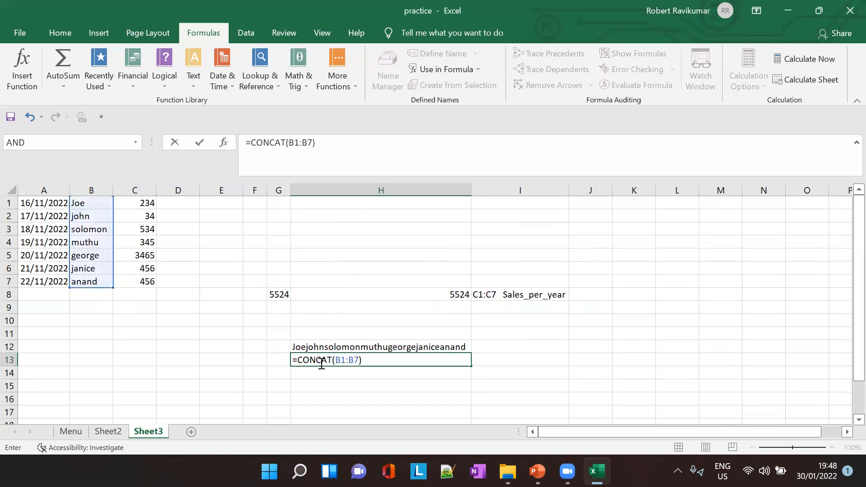
key("Tab")
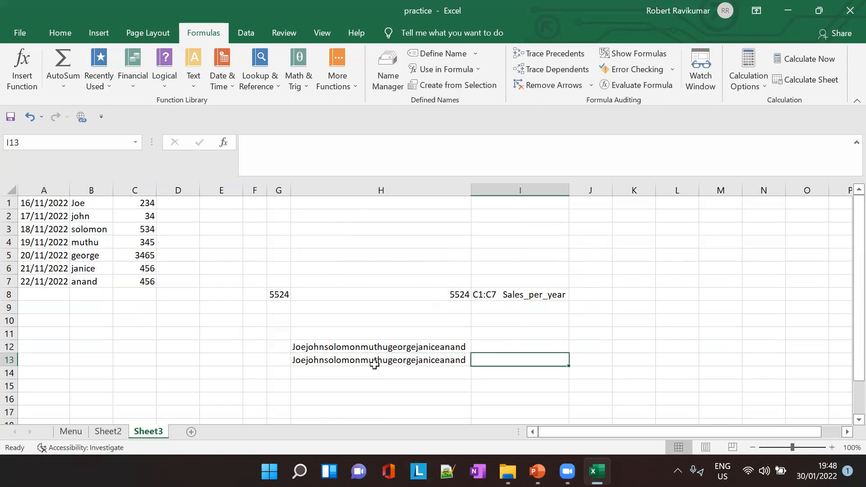
left_click(455, 347)
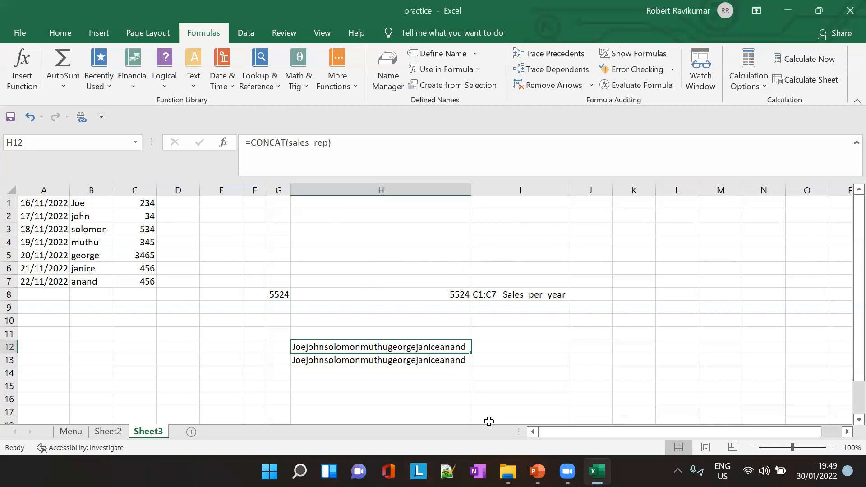
- Switch to the PowerPoint lesson, review slide 21 on naming a range and its scope, and return to the practice workbook in Excel
left_click(537, 471)
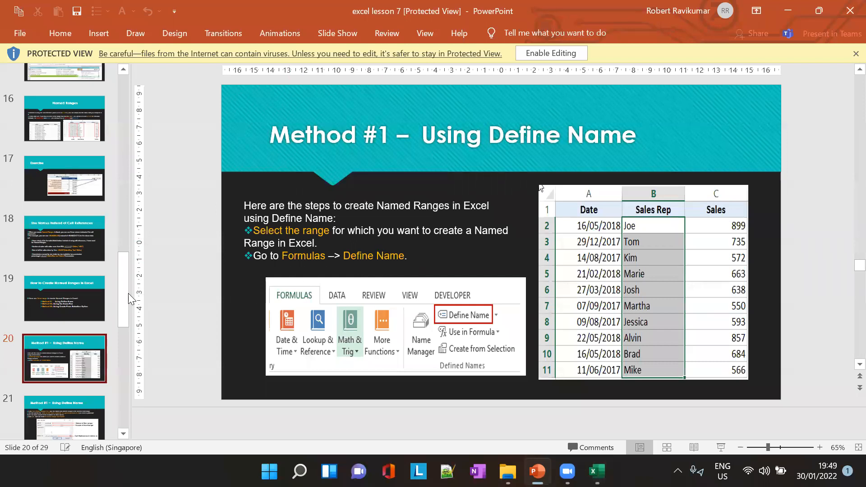
scroll(53, 373, "down", 2)
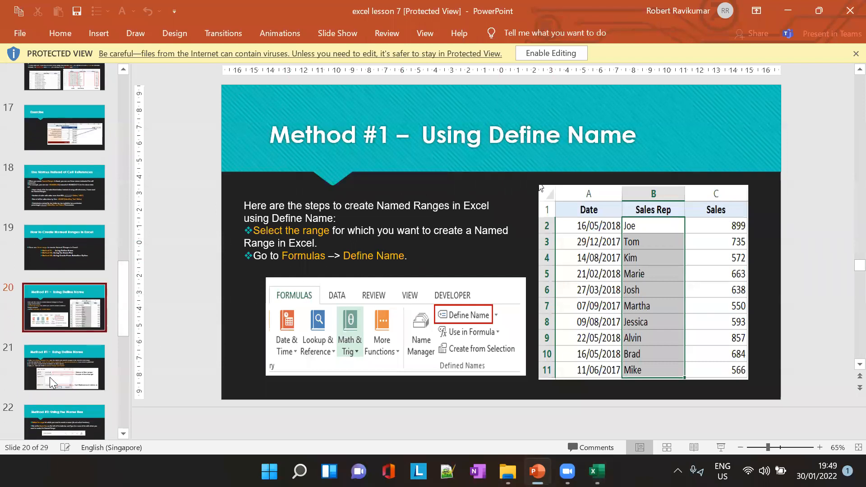
left_click(63, 368)
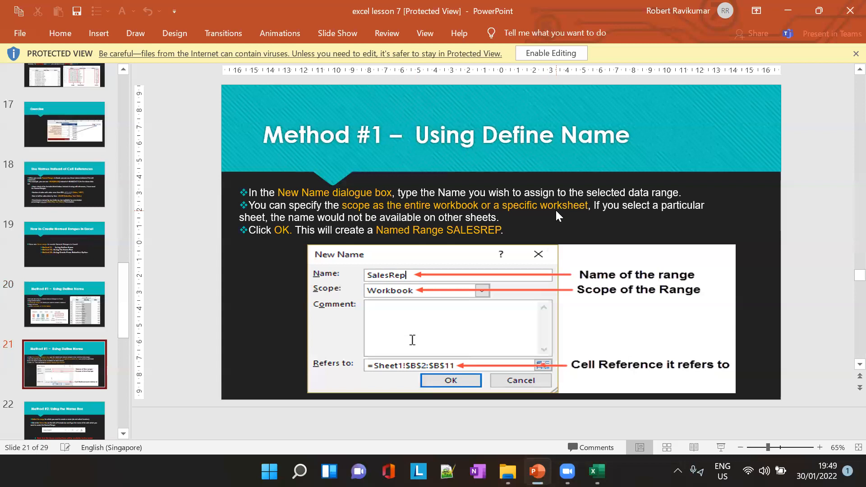
key("alt+Tab")
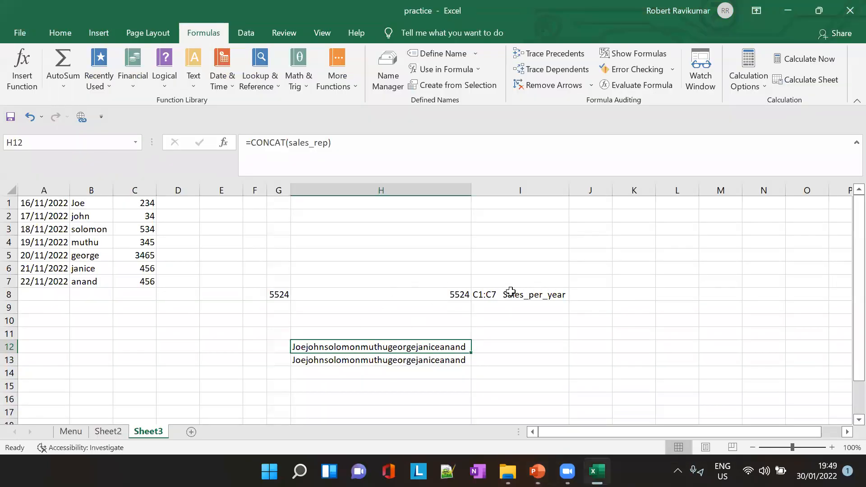
- Try to apply existing defined names with cell C5 of Sheet3 selected
left_click_drag(148, 199, 148, 282)
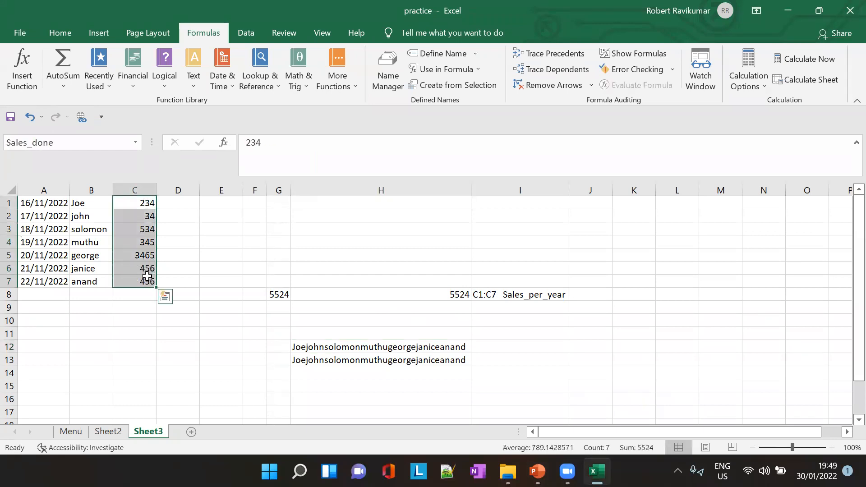
left_click(188, 266)
left_click(139, 254)
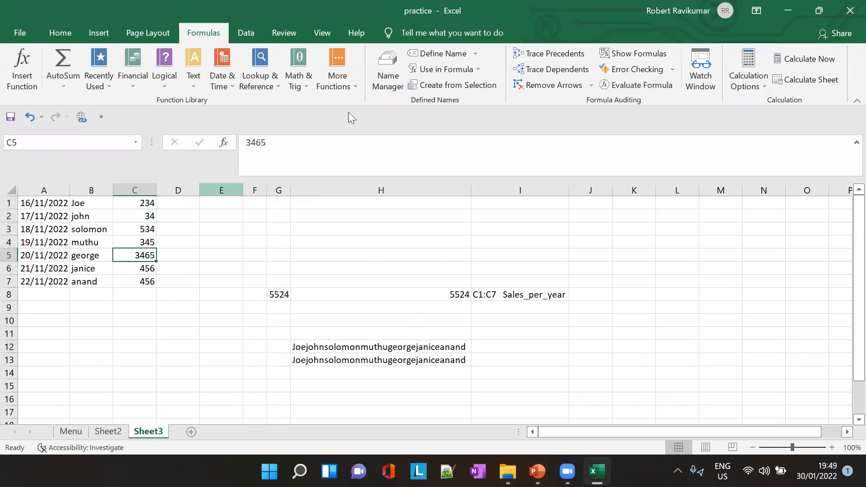
left_click(475, 53)
left_click(472, 88)
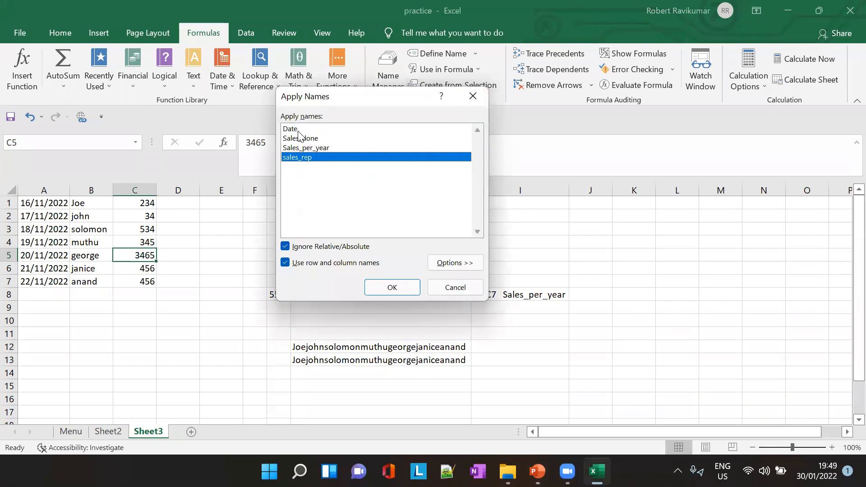
left_click(328, 145)
key("Return")
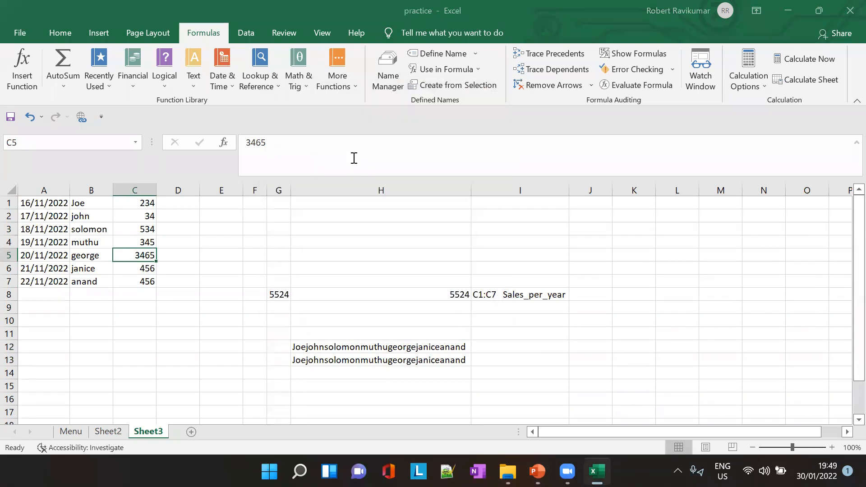
- Try to apply only the Sales_done name to cell C5, leaving sales_rep out of the selection
left_click(475, 53)
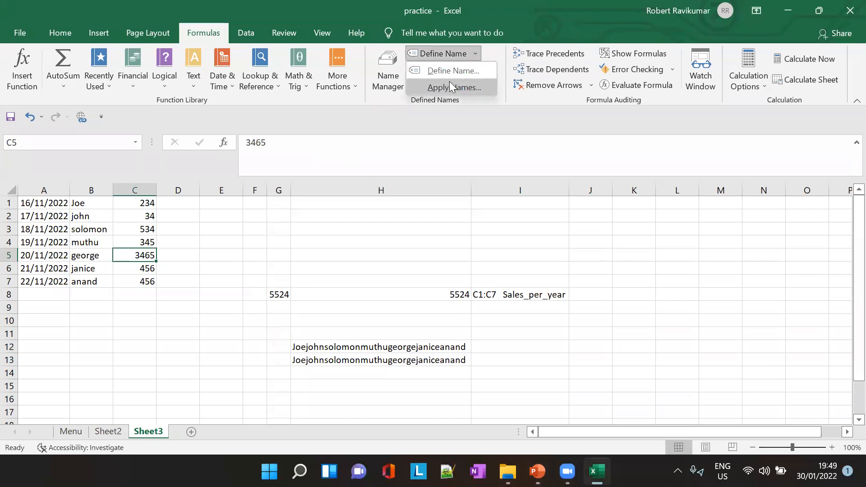
left_click(453, 86)
left_click(319, 139)
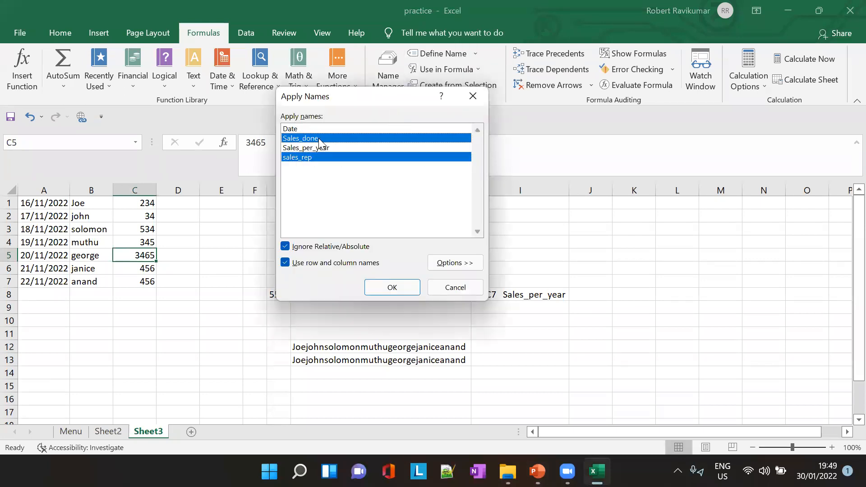
left_click(322, 157)
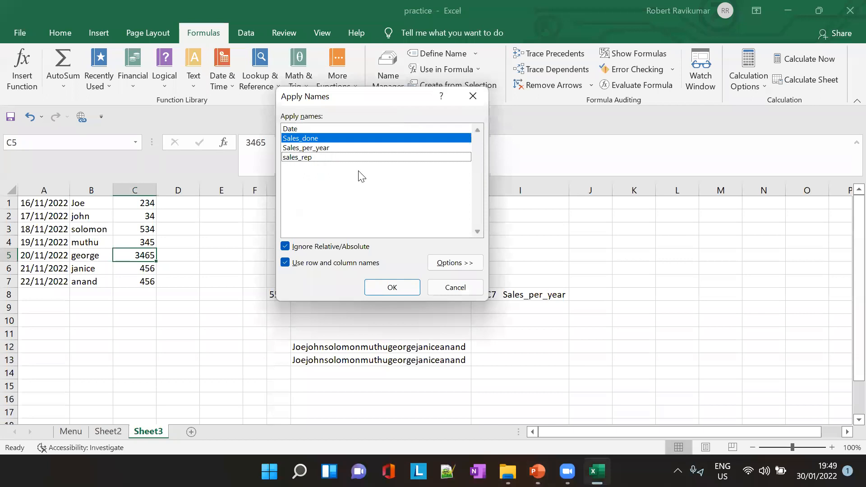
left_click(392, 287)
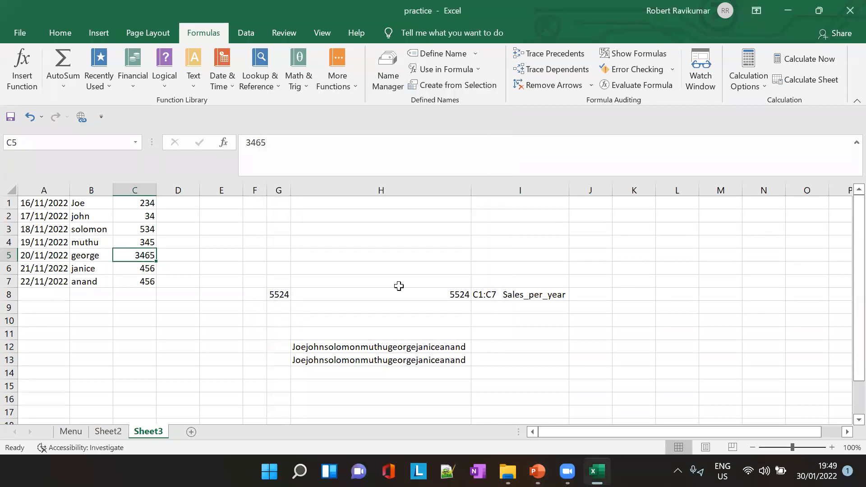
- Define a name for cell C5 using the suggested name, with its scope limited to Sheet3
left_click(476, 54)
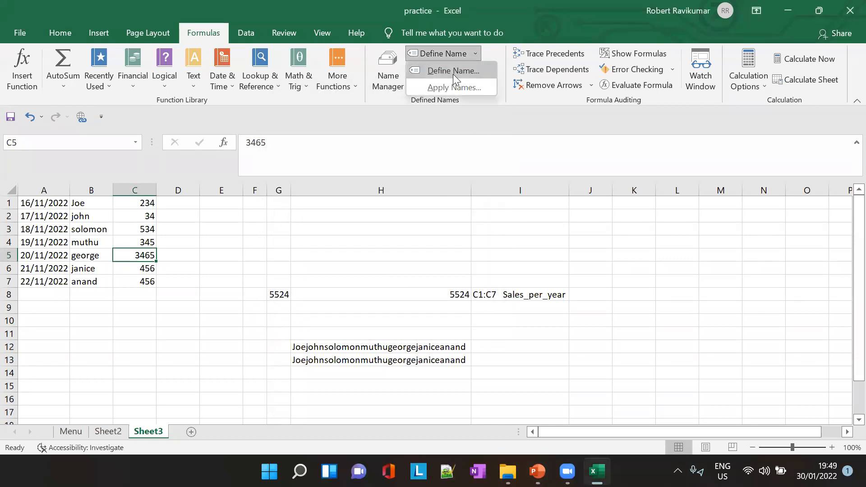
left_click(454, 73)
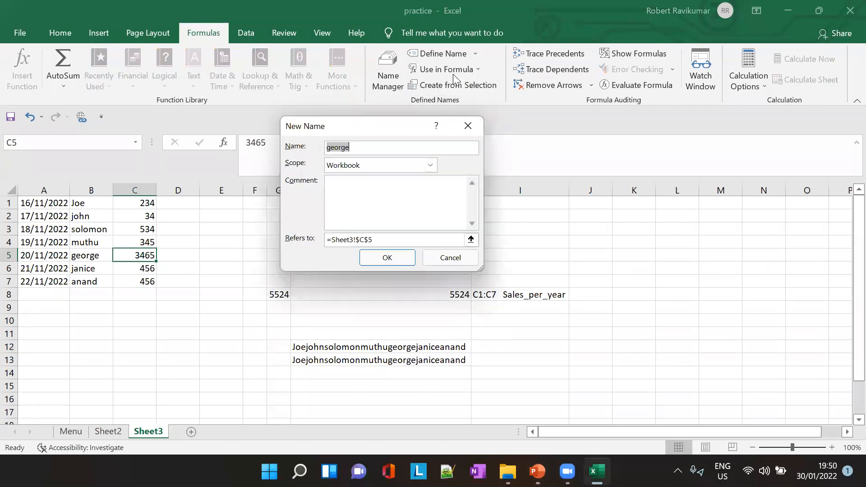
left_click(431, 165)
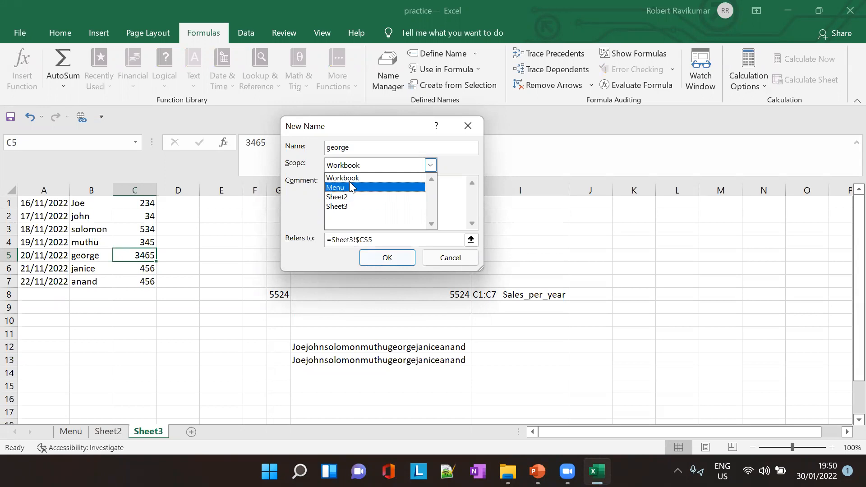
left_click(353, 207)
left_click(387, 257)
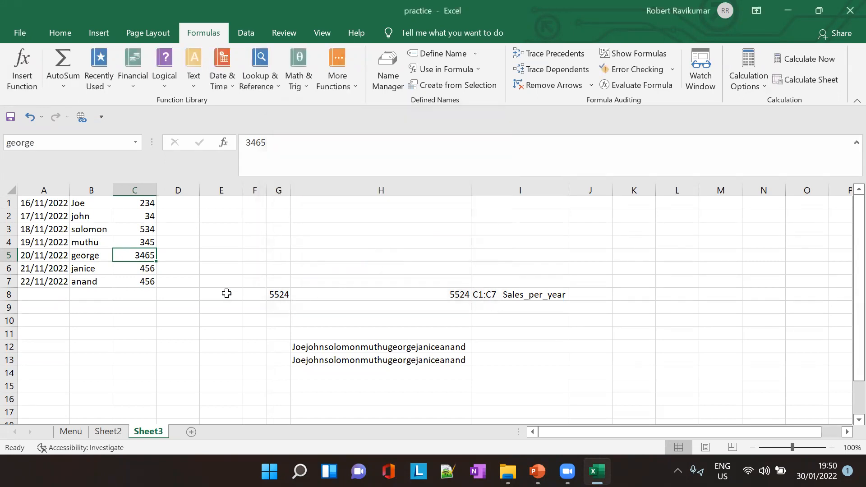
- Try to build a SUM formula in cell C9 of Sheet2 with a Sheet3! reference, and discard the entry
left_click(109, 433)
left_click(118, 311)
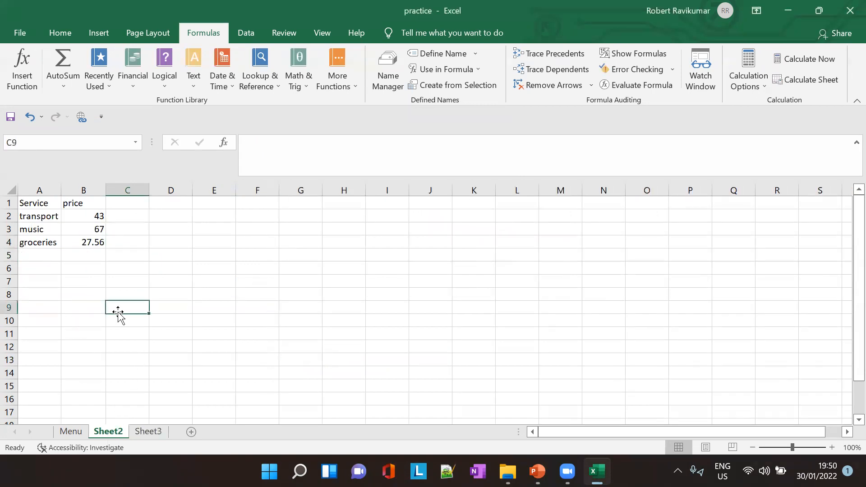
type("=Shee")
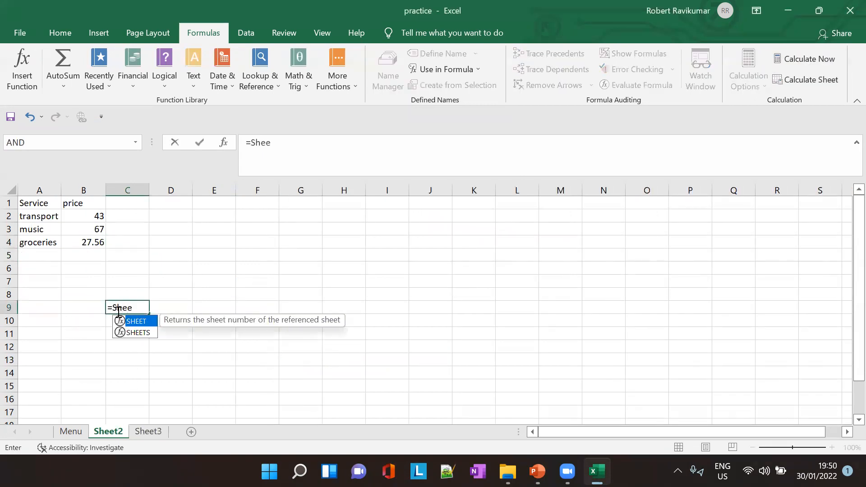
key("BackSpace")
key("BackSpace")
key("BackSpace")
key("BackSpace")
type("SUm")
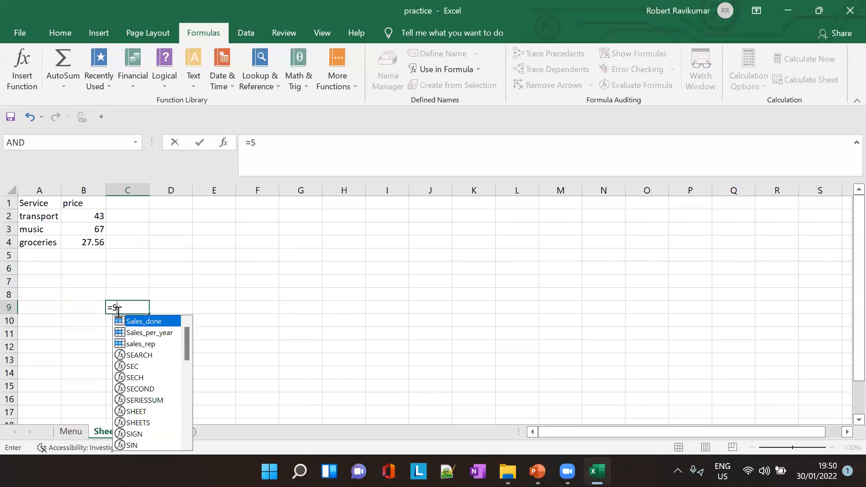
key("BackSpace")
key("BackSpace")
type("um(")
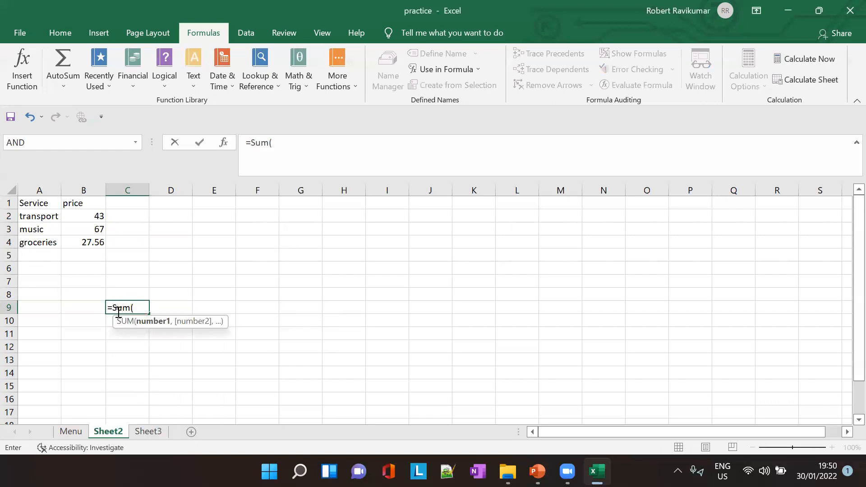
type("Sheet")
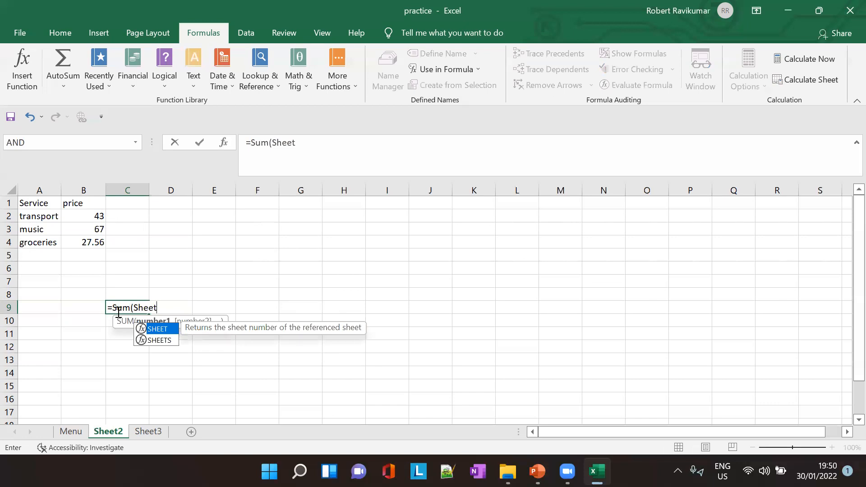
type("3!")
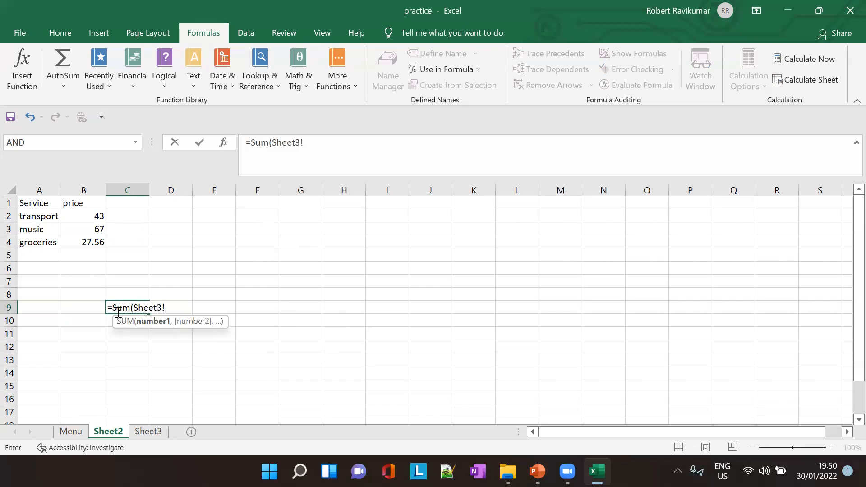
type("S")
key("BackSpace")
key("BackSpace")
key("BackSpace")
key("BackSpace")
key("BackSpace")
key("BackSpace")
key("BackSpace")
key("BackSpace")
key("ctrl+space")
key("Escape")
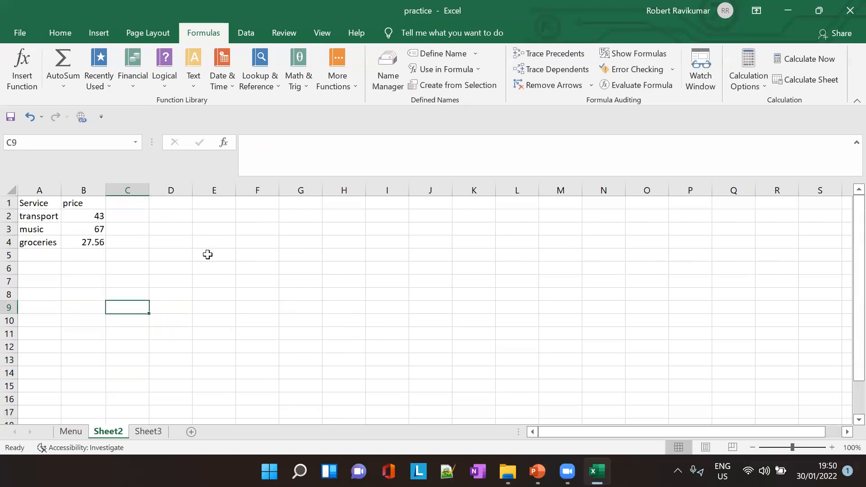
- Examine the available names and expanded options of Apply Names for cell C1 on Sheet3, cancelling without applying any
left_click(129, 283)
left_click(149, 432)
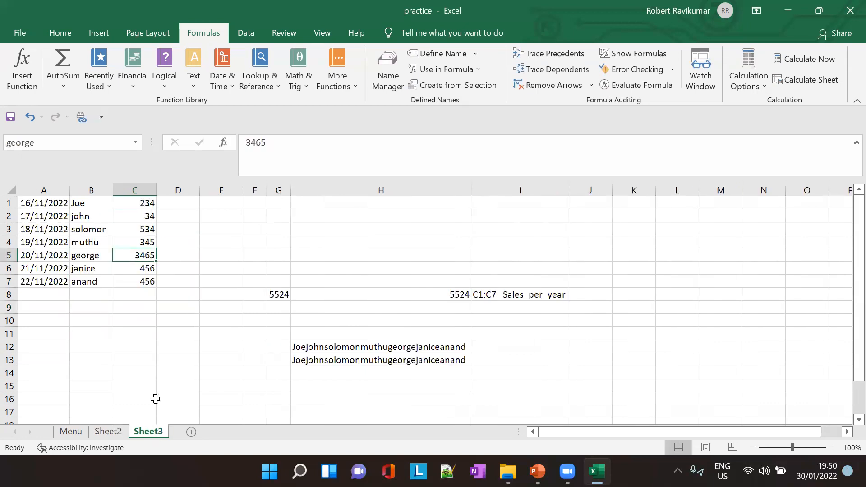
left_click(137, 202)
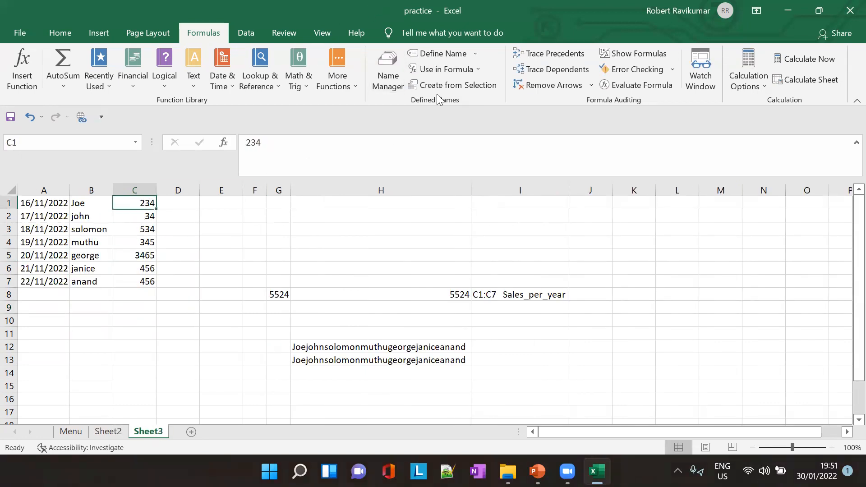
left_click(477, 53)
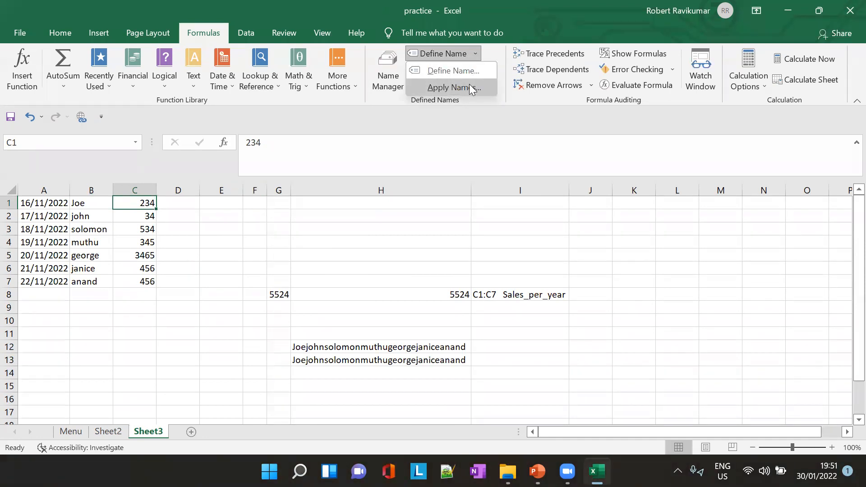
left_click(470, 85)
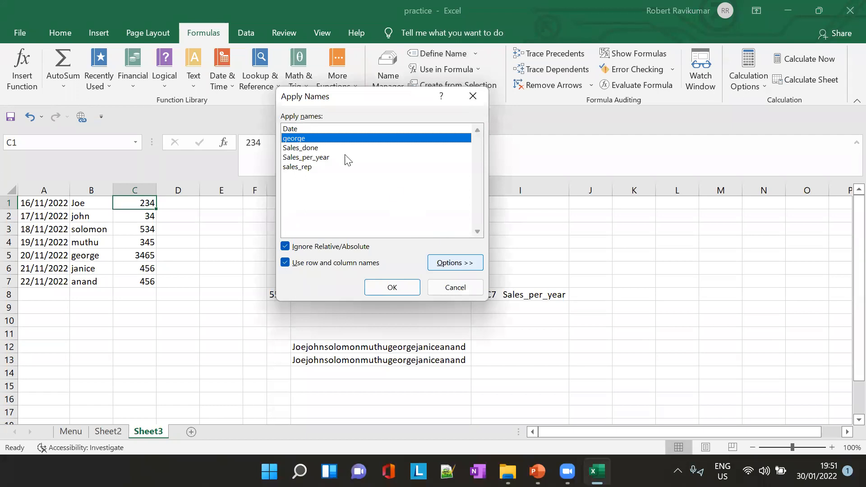
left_click(300, 148)
left_click(470, 263)
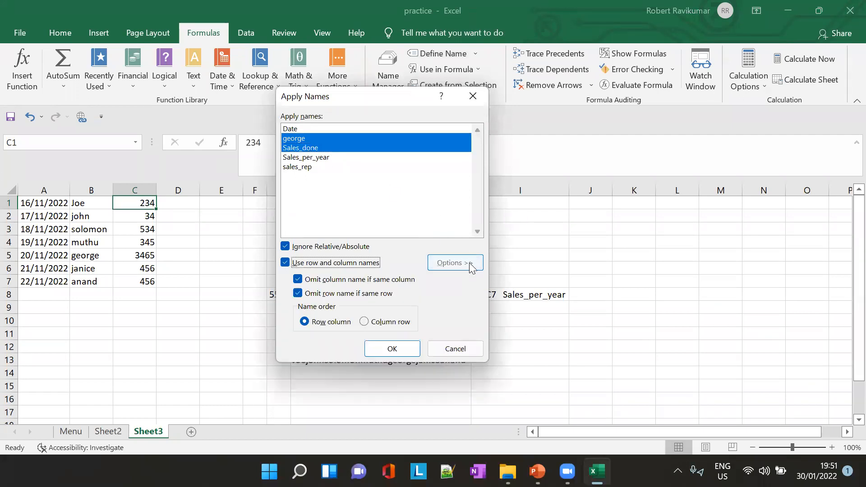
left_click(455, 349)
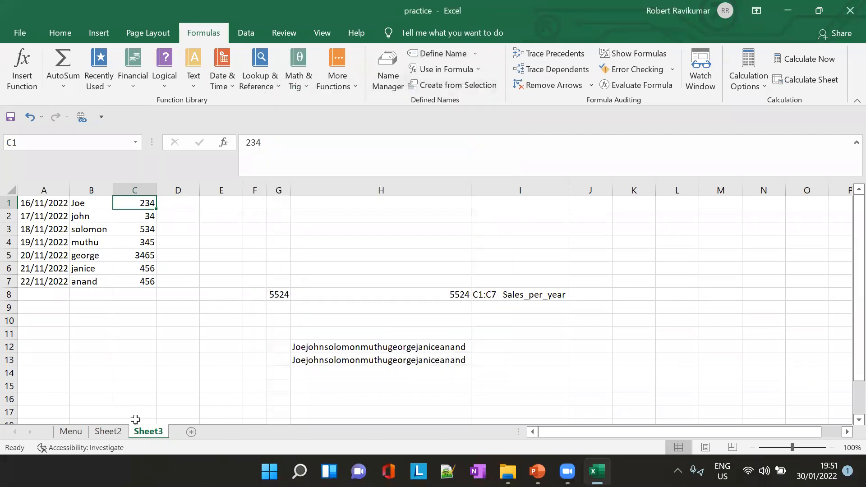
- Start a formula with =S in cell E6 of Sheet2 to check which defined names are offered there
left_click(108, 432)
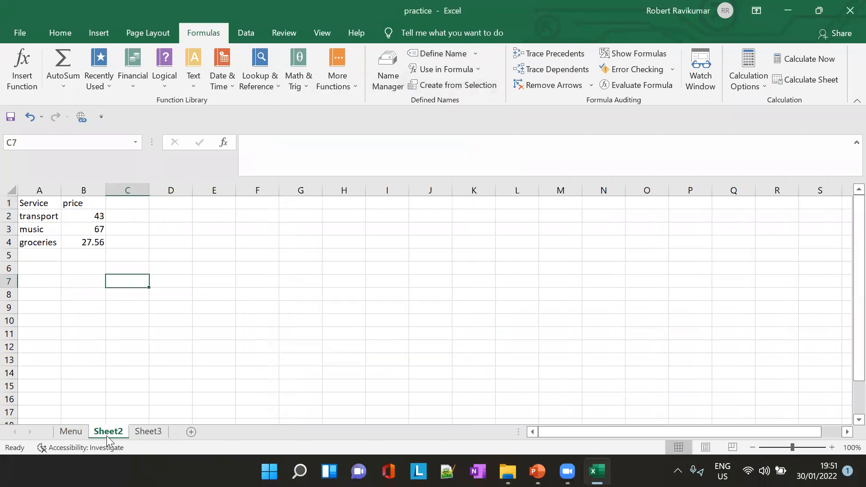
left_click(147, 433)
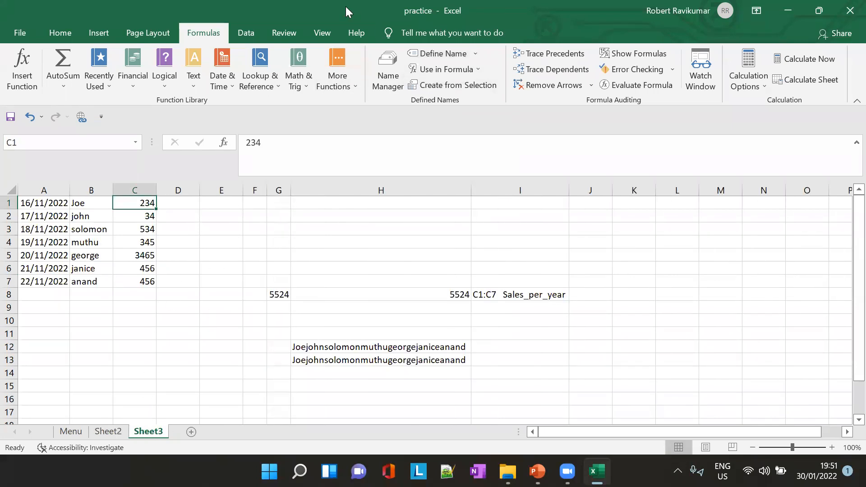
left_click(110, 433)
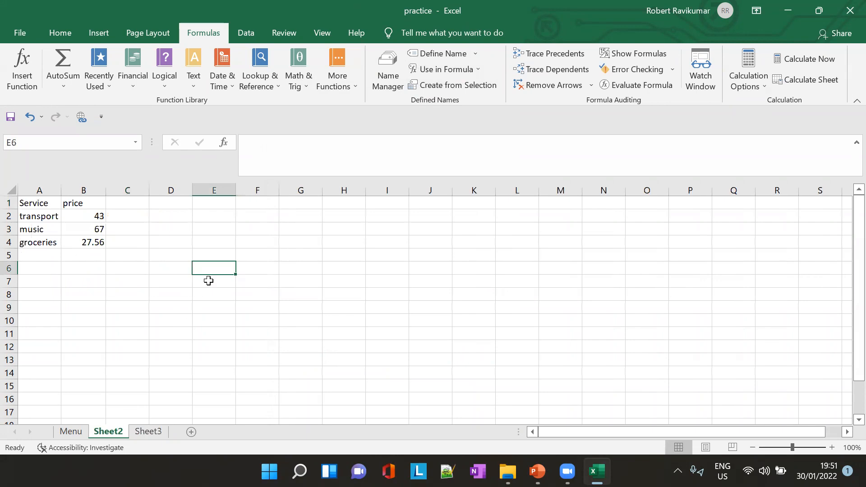
type("=S")
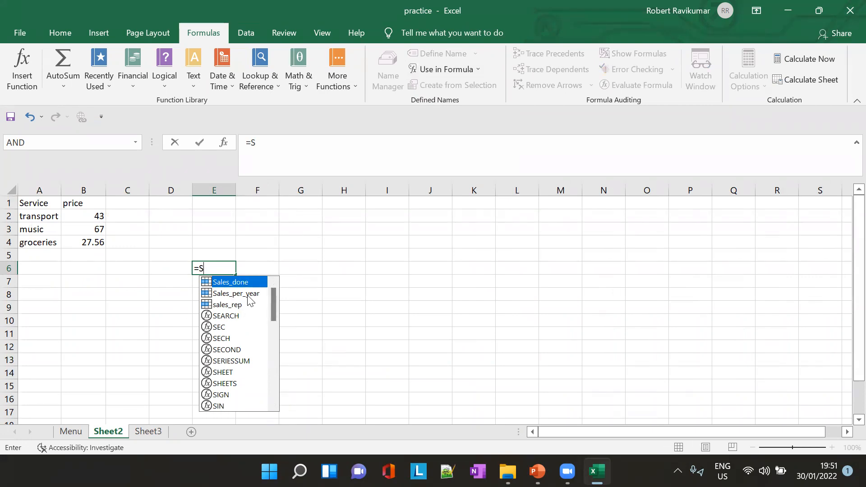
key("BackSpace")
type("S")
key("BackSpace")
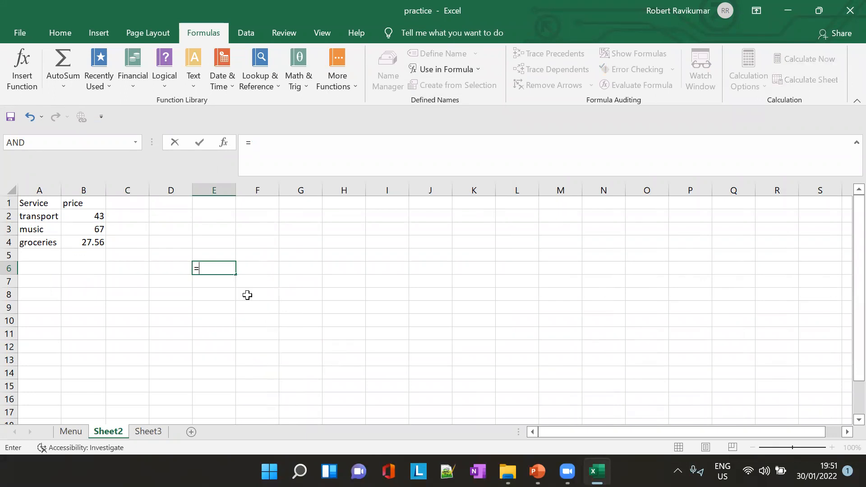
type("D")
key("BackSpace")
type("Sl")
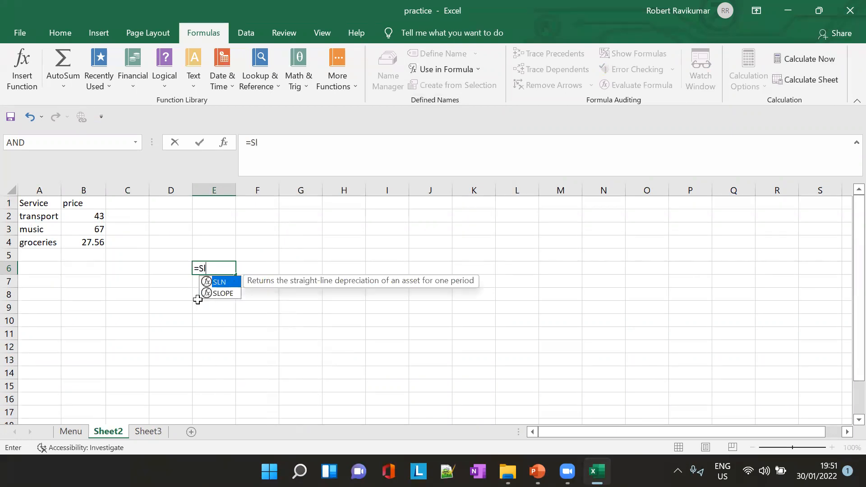
key("BackSpace")
type("]=")
key("BackSpace")
key("BackSpace")
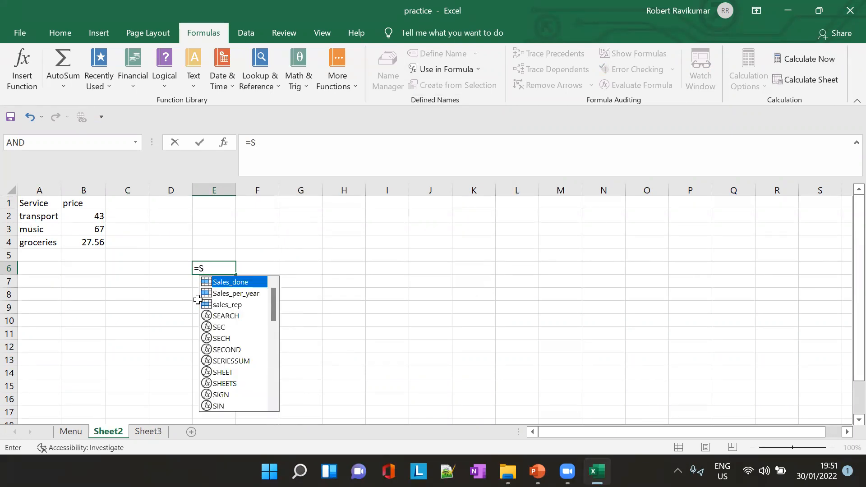
- Define the name Sales1 for cells C1:C7 on Sheet3, with its scope limited to the Menu sheet
left_click(149, 433)
left_click(175, 303)
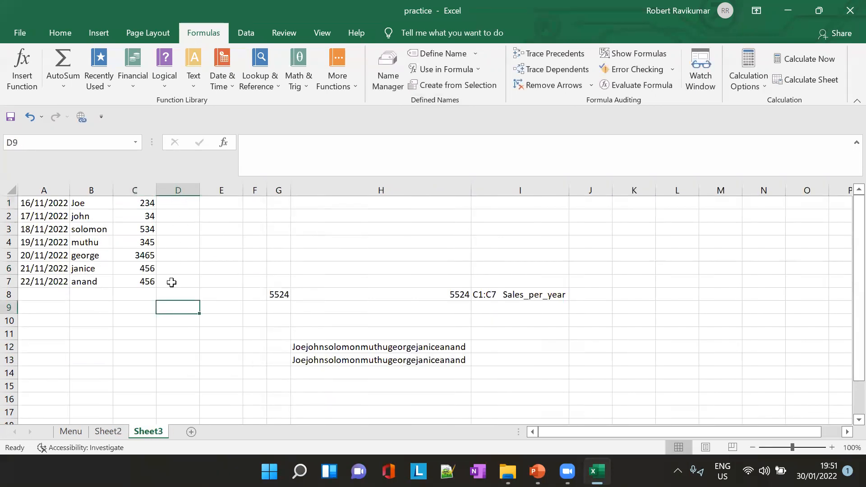
left_click_drag(138, 203, 136, 282)
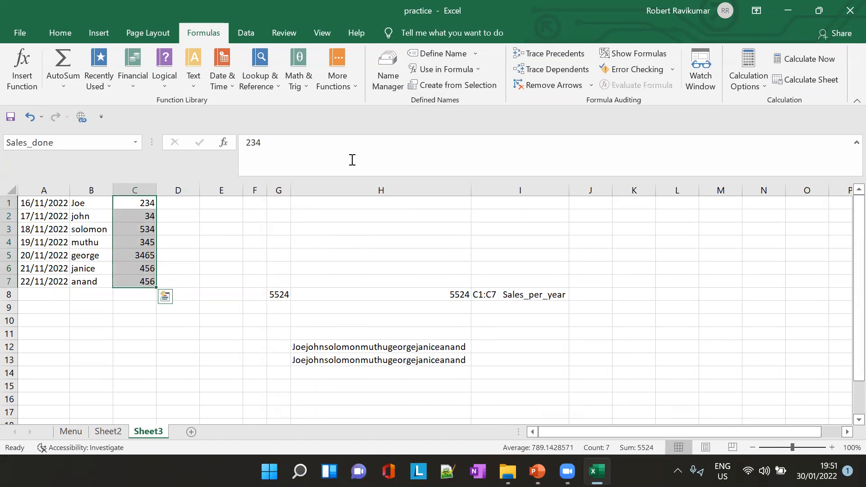
left_click(473, 57)
left_click(474, 65)
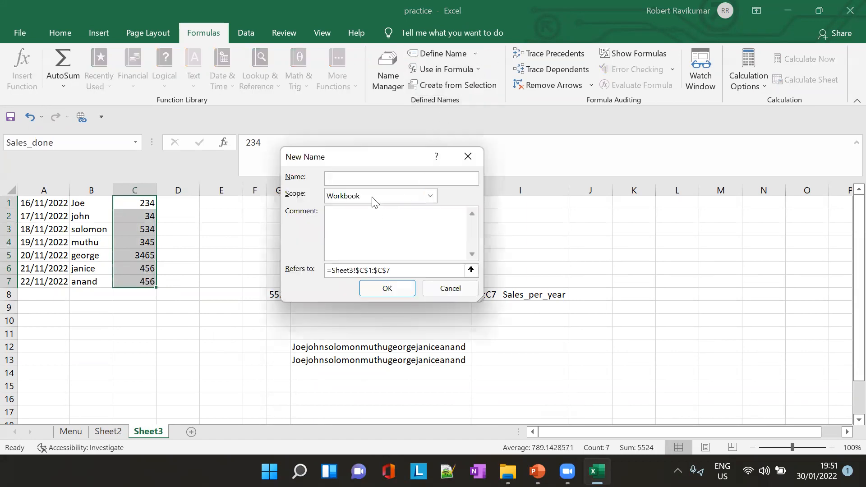
type("Sales1")
left_click(431, 196)
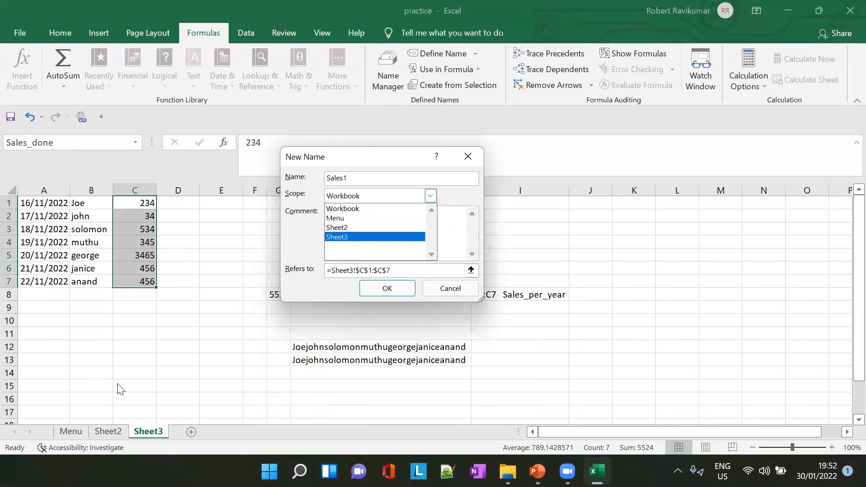
left_click(336, 220)
left_click(393, 288)
- Check which names are offered for a formula starting with =Sa in cell E9 of Sheet2, and discard the entry
left_click(107, 432)
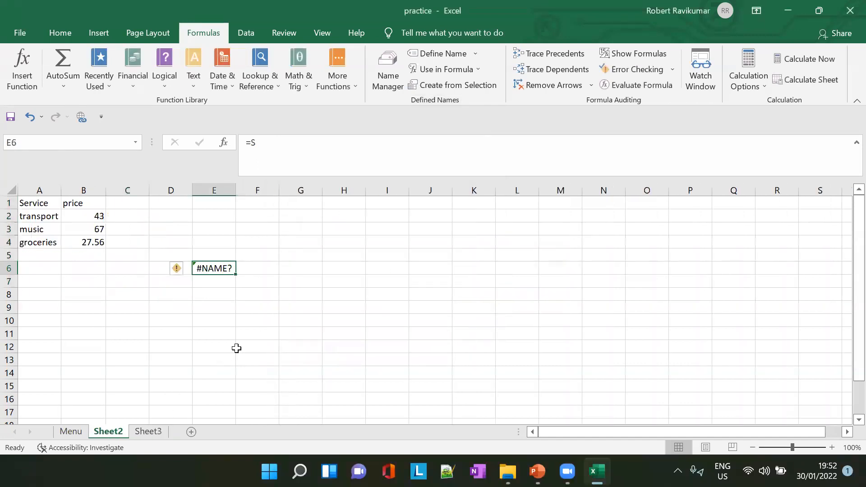
left_click(218, 306)
type("=")
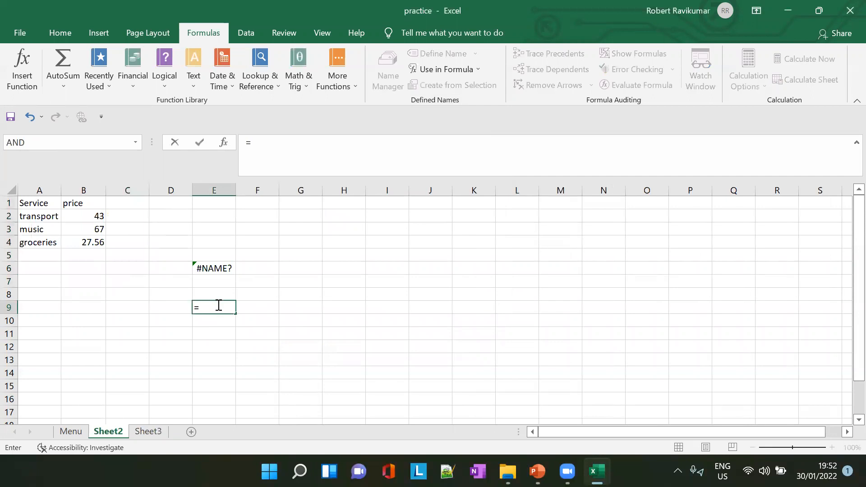
type("Sa")
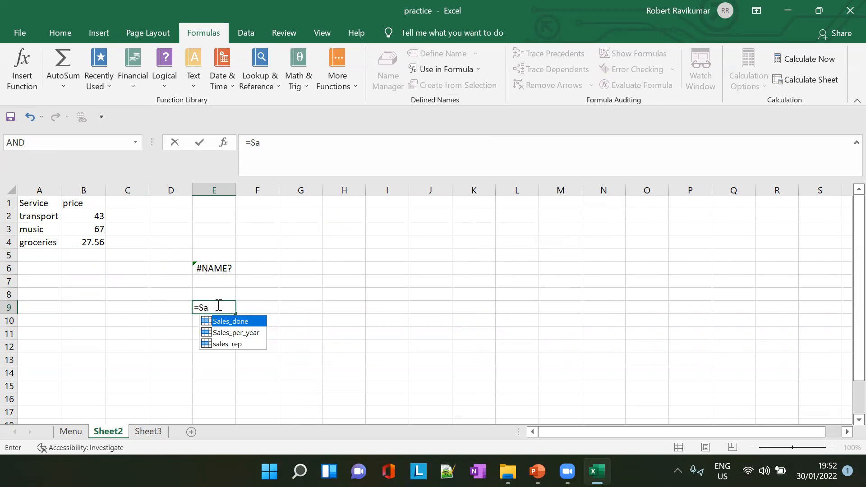
key("BackSpace")
key("Escape")
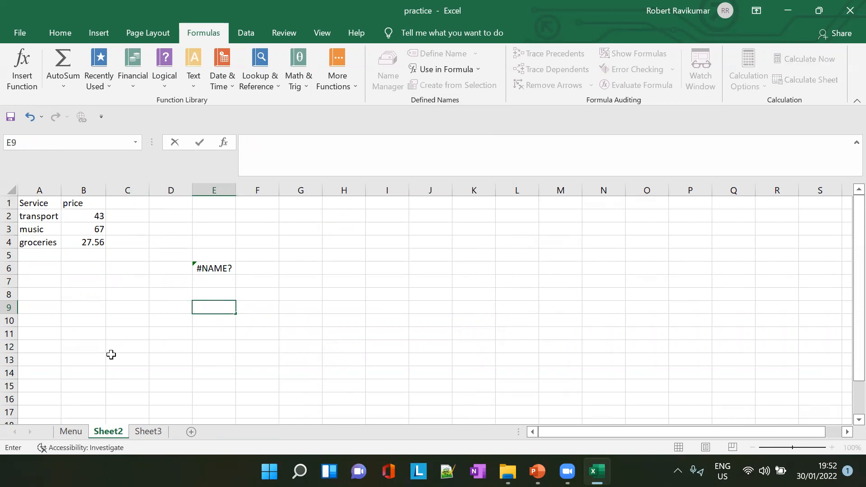
- Start a formula with =Sa in cell D12 of the Menu sheet to check whether Sales1 is offered
left_click(71, 432)
left_click(197, 344)
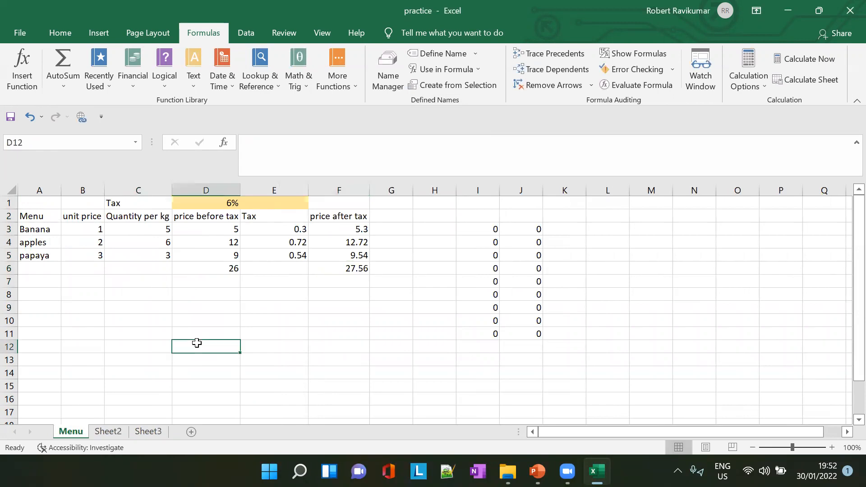
type("=Sa")
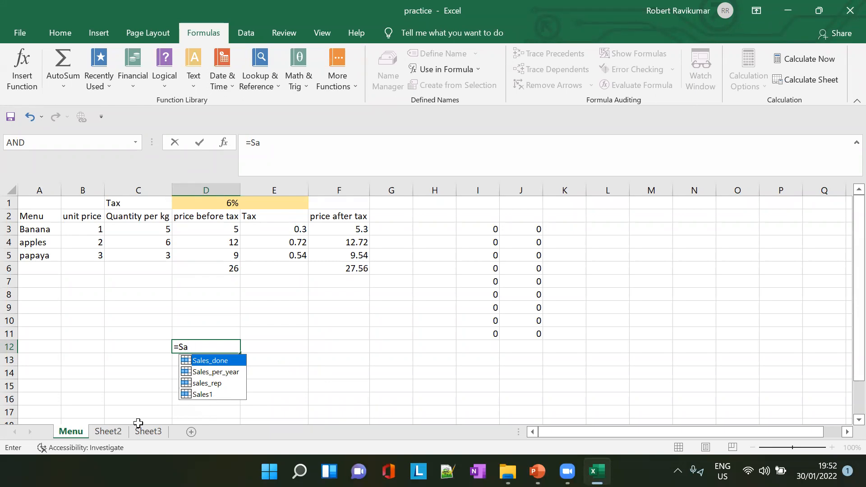
- Compare the names offered for formulas starting with =Sal in cell E9 of Sheet2 and cell E13 of Menu
left_click(108, 432)
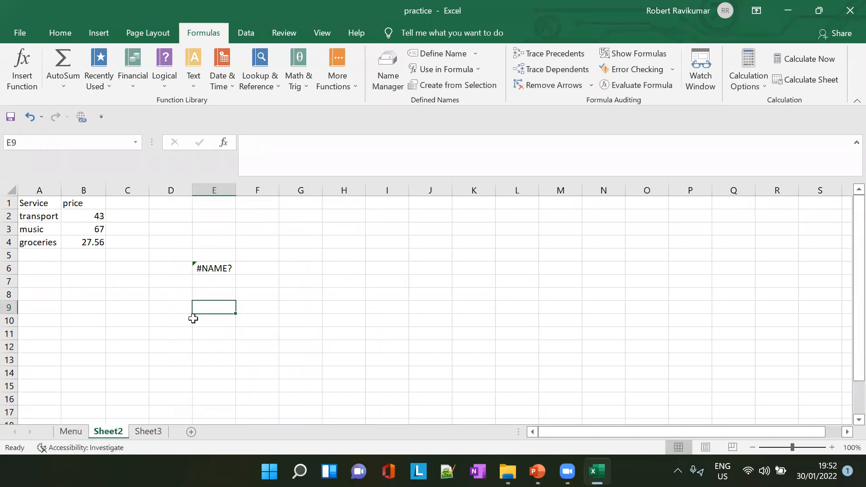
type("=Sal")
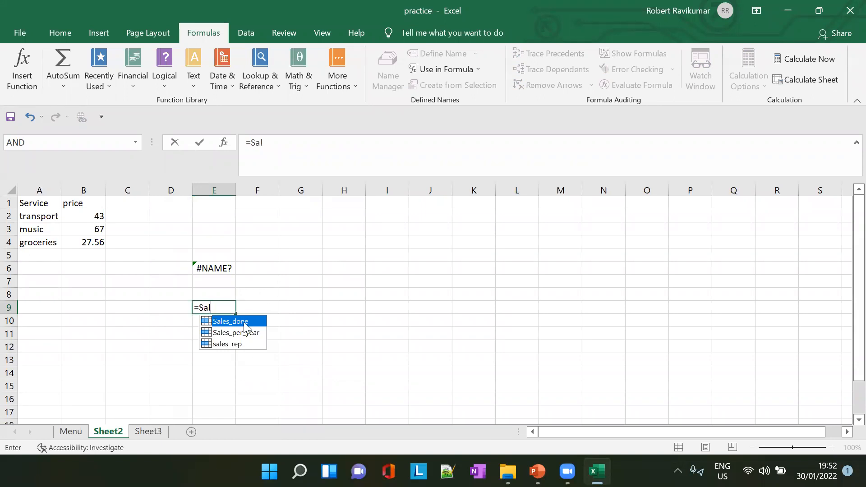
left_click(71, 432)
left_click(284, 356)
type("=Sal")
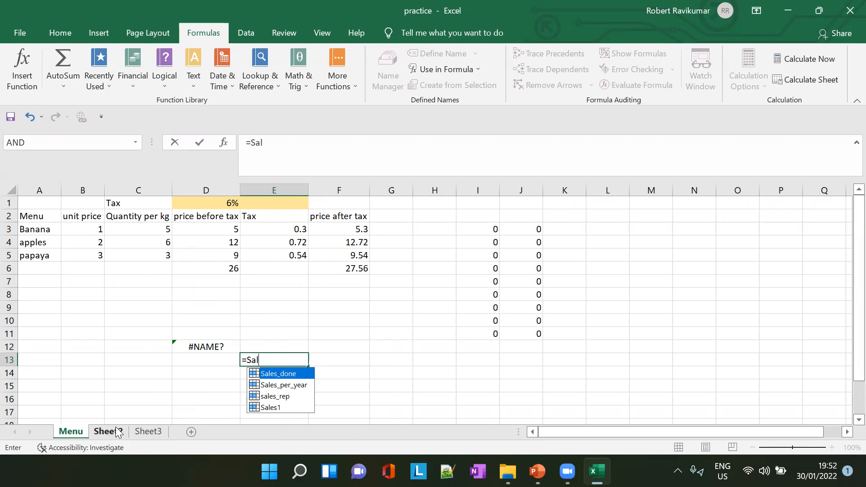
- Review the scope choices for a new name on Sheet3's C1:C7, leave Workbook chosen, and cancel without creating it
left_click(147, 431)
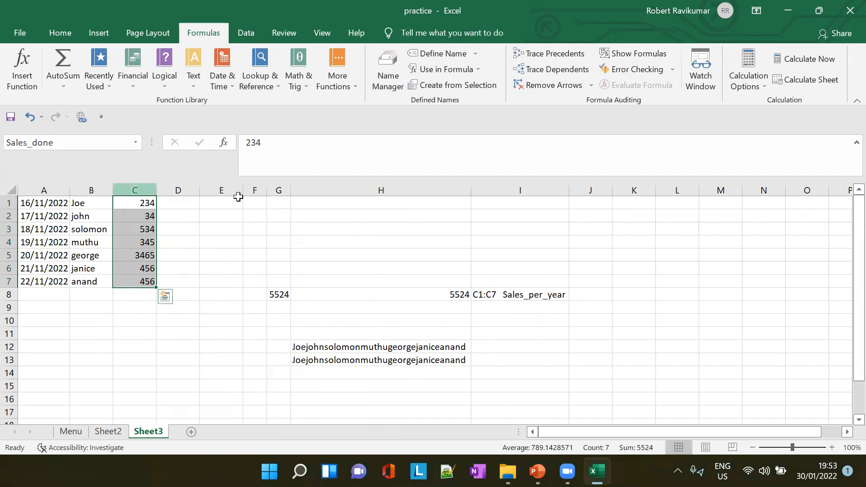
left_click(472, 56)
left_click(469, 73)
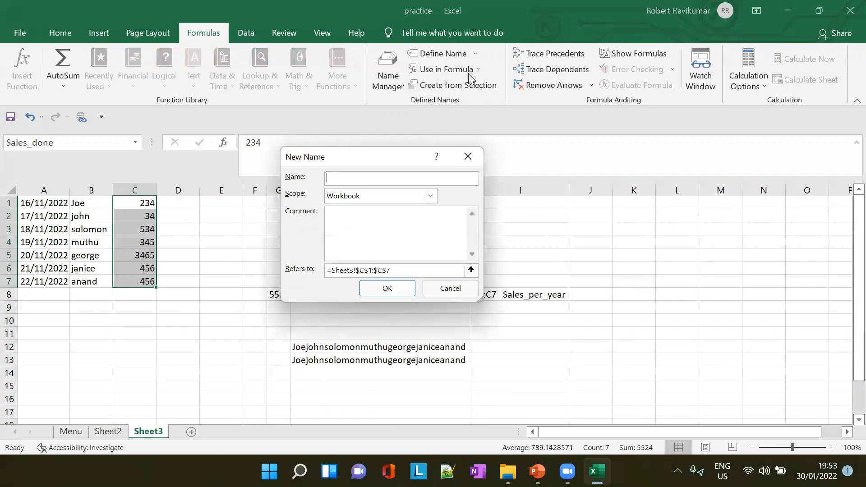
left_click(430, 196)
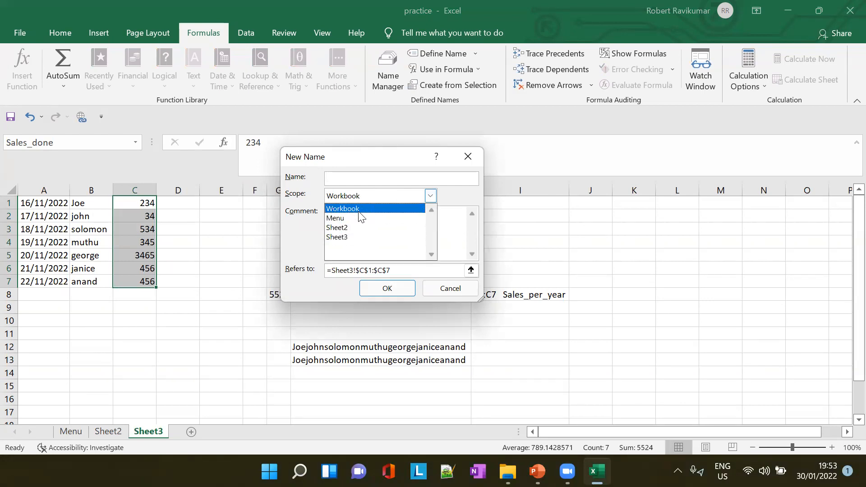
left_click(358, 211)
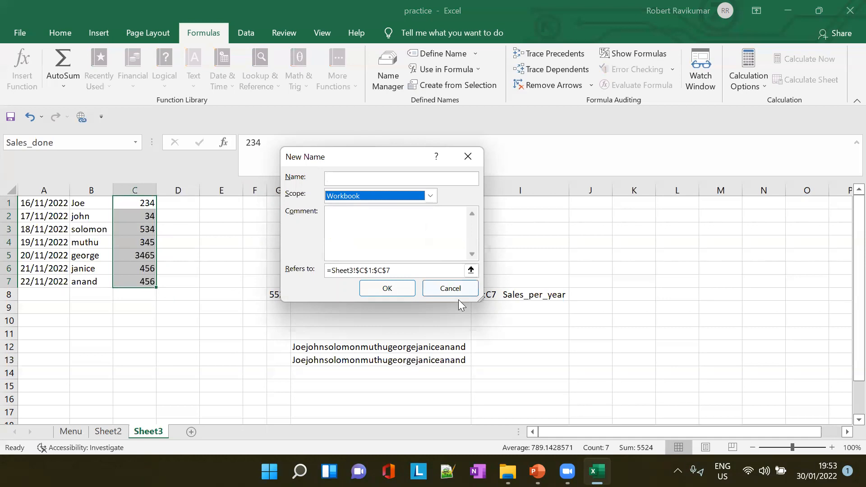
left_click(448, 289)
- Switch to the PowerPoint lesson and show slide 22, "Method #2: Using the Name Box"
mouse_move(597, 472)
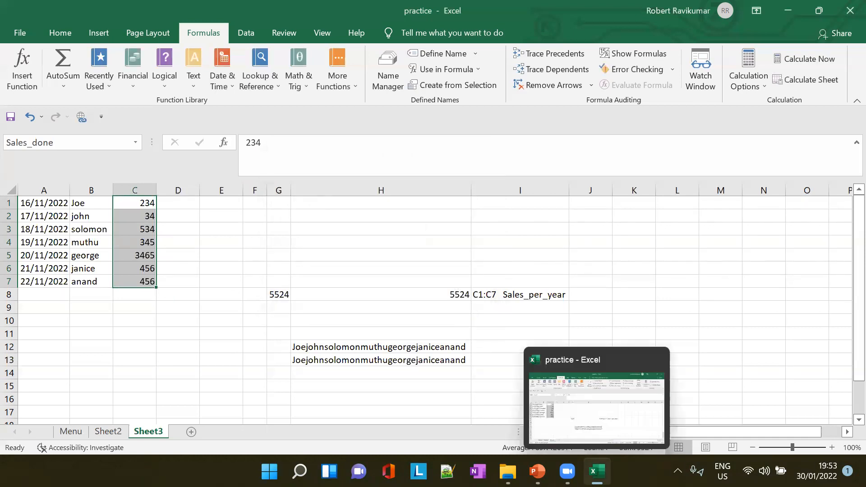
left_click(537, 472)
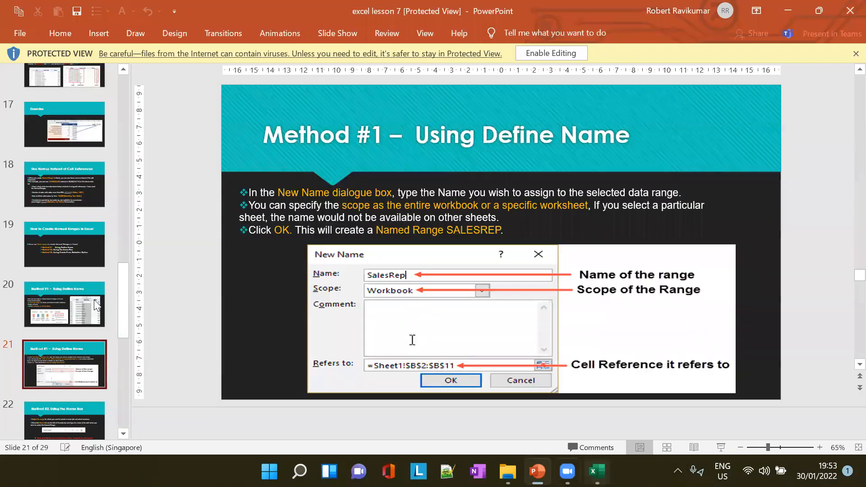
scroll(96, 305, "down", 2)
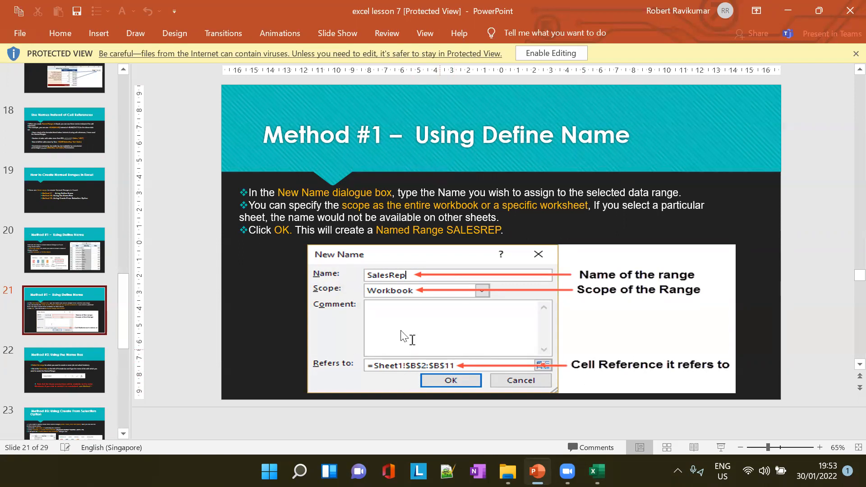
left_click(70, 371)
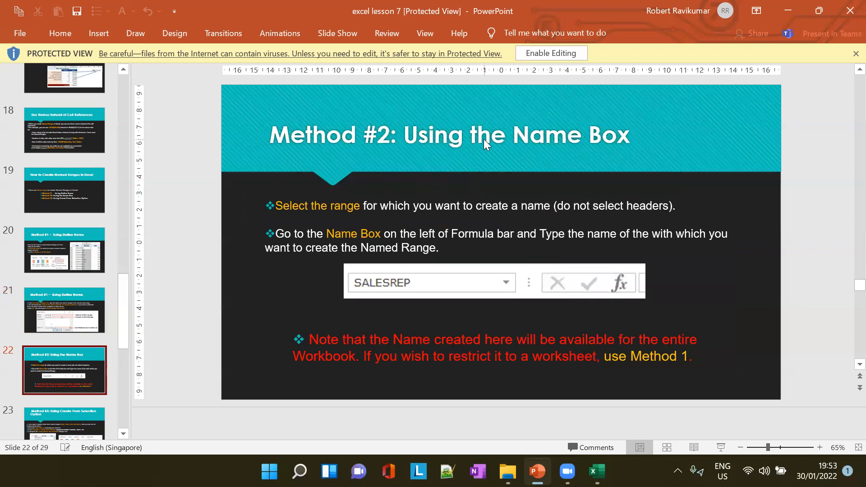
- Return to Excel and use the Name Box to name Sheet3's C1:C7 with a first name followed by _sales
key("alt+Tab")
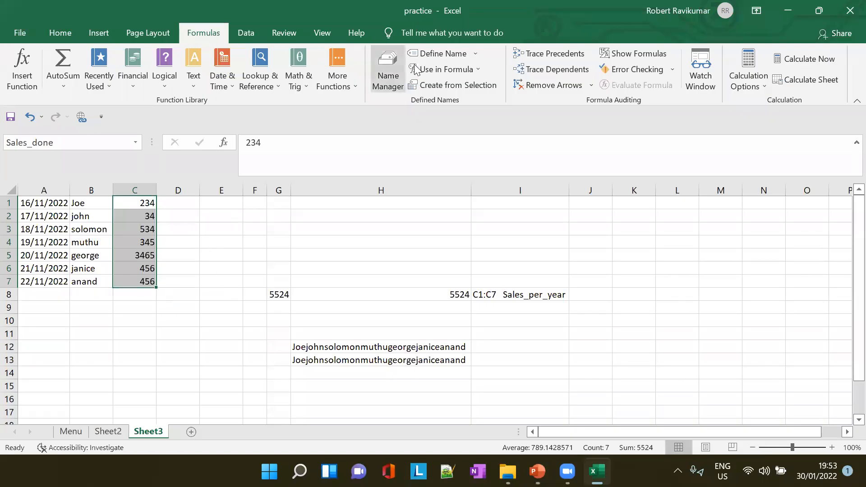
left_click(163, 214)
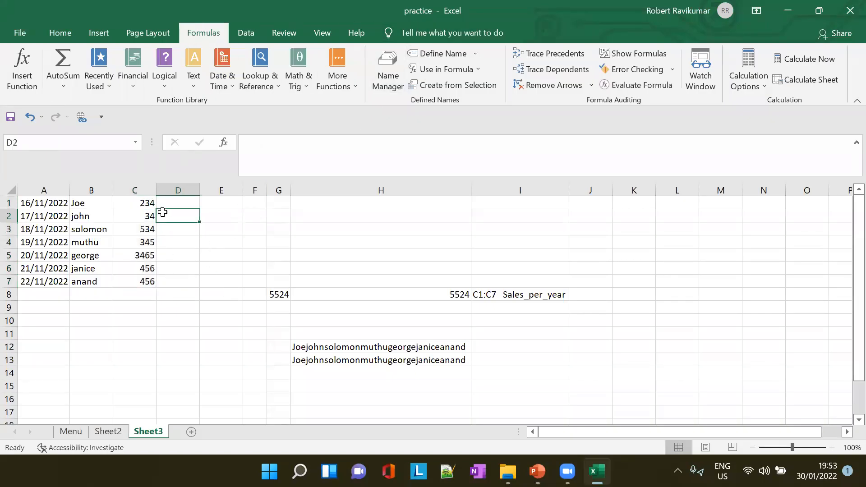
left_click(146, 204)
left_click_drag(146, 204, 146, 282)
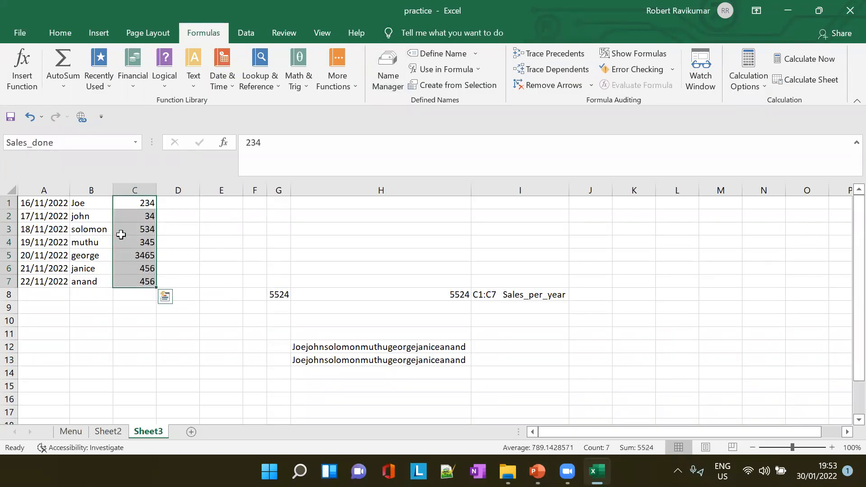
left_click(72, 141)
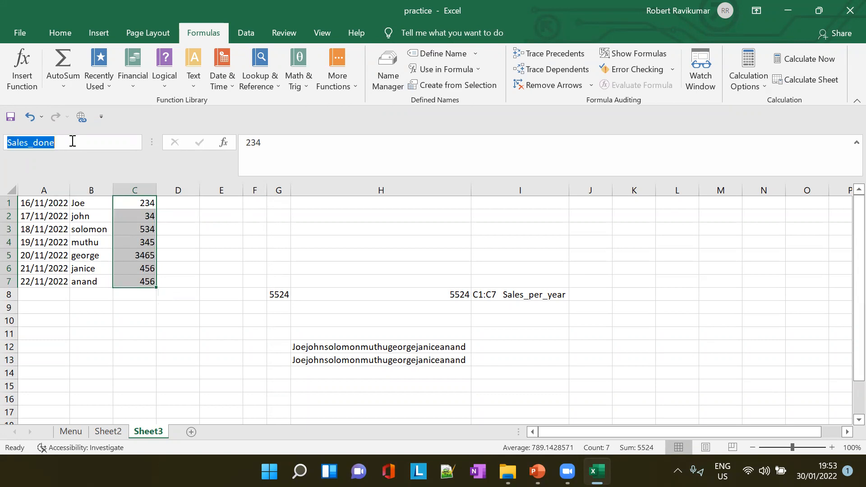
type("robert")
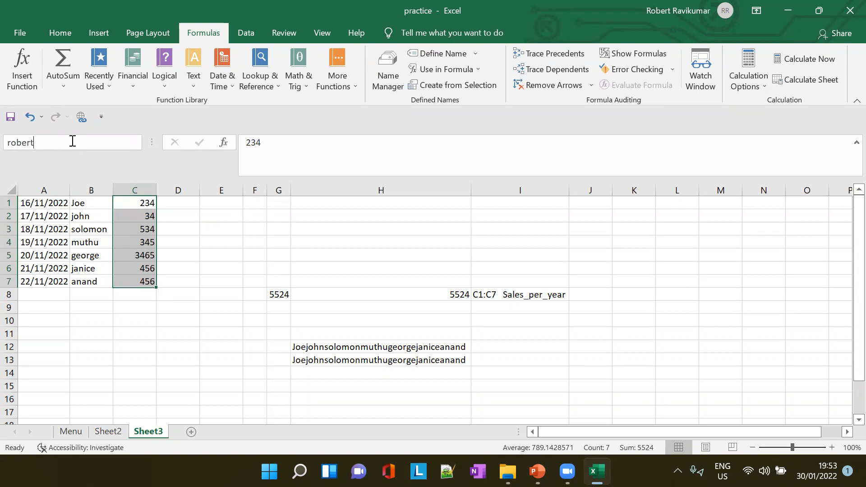
type("_sales")
key("Return")
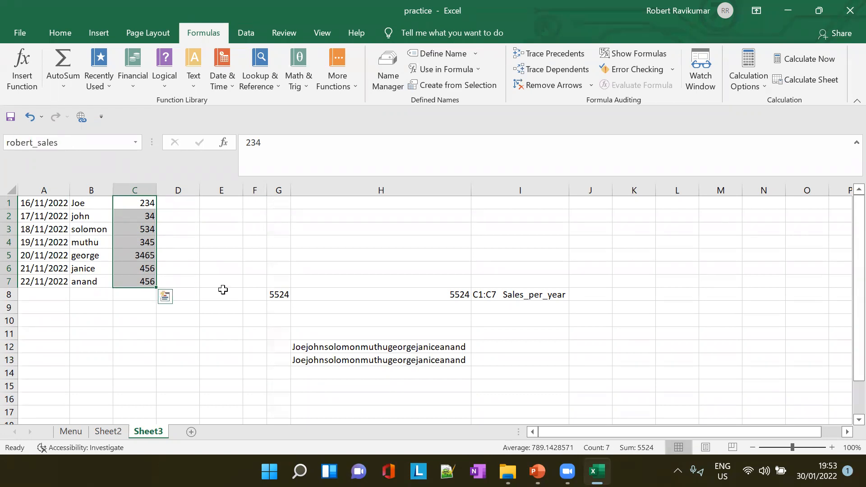
- Check the names offered for =ro in Sheet2's G10, and enter a SUM formula there with ro as its argument
left_click(255, 294)
left_click(108, 432)
left_click(293, 319)
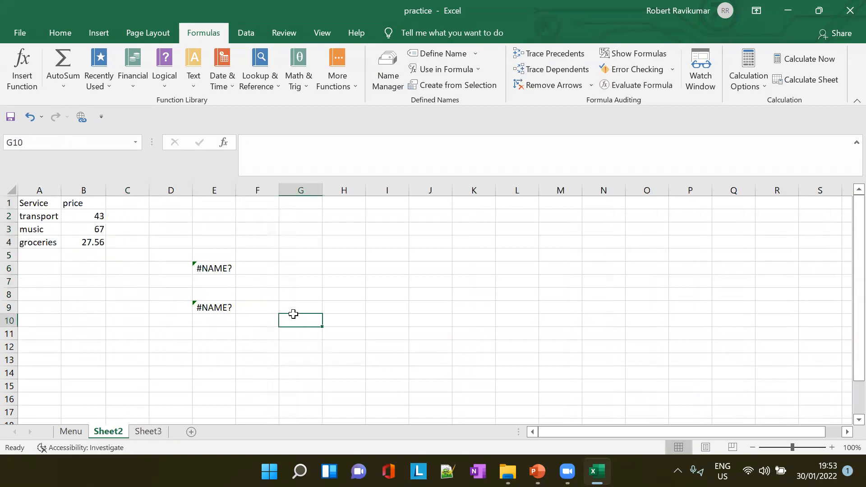
type("=ro")
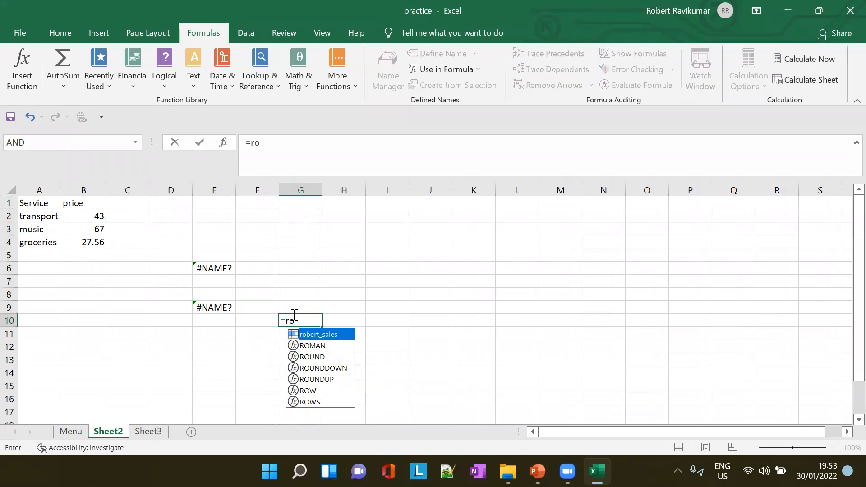
key("BackSpace")
key("BackSpace")
type("SU")
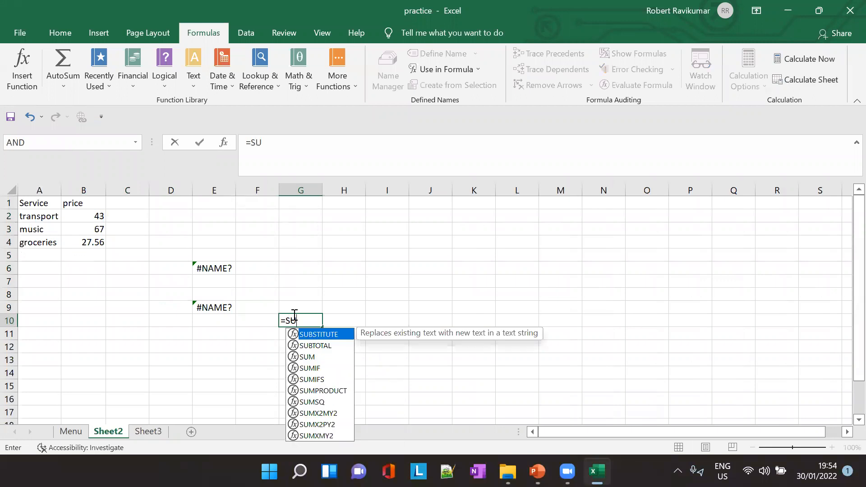
type("m")
key("Tab")
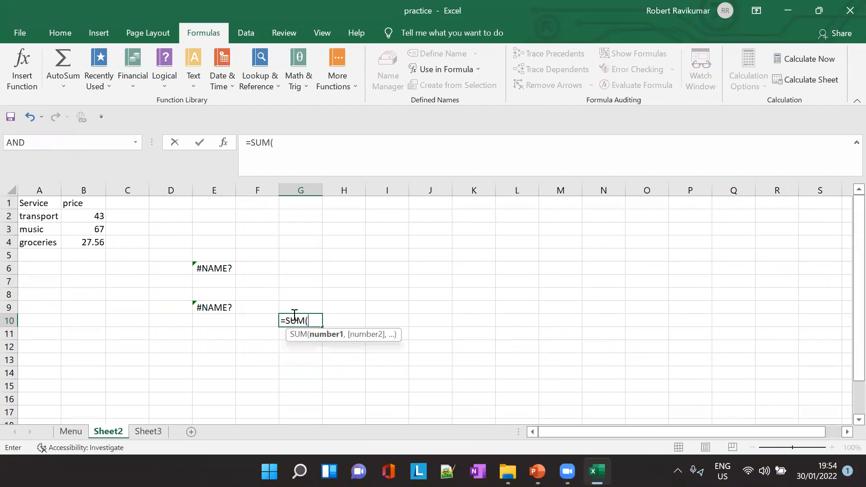
type("ro")
key("Return")
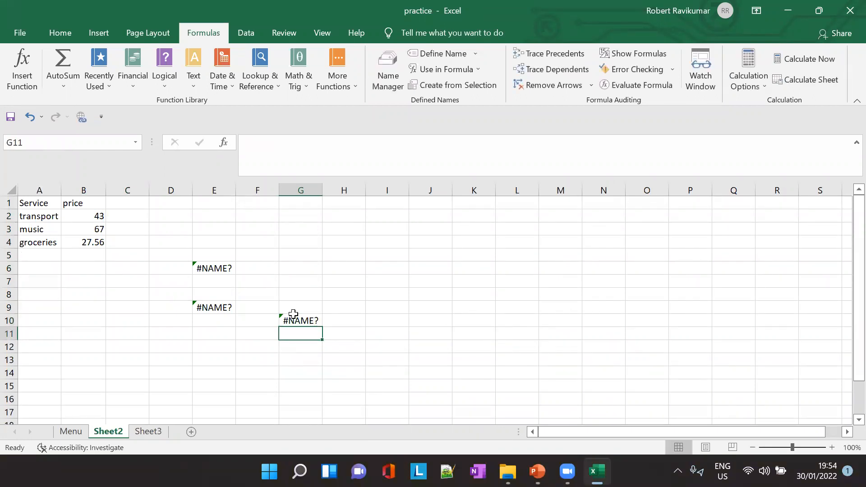
- Complete the SUM argument in G10 with the first-name _sales range name defined for Sheet3's C1:C7
left_click(293, 315)
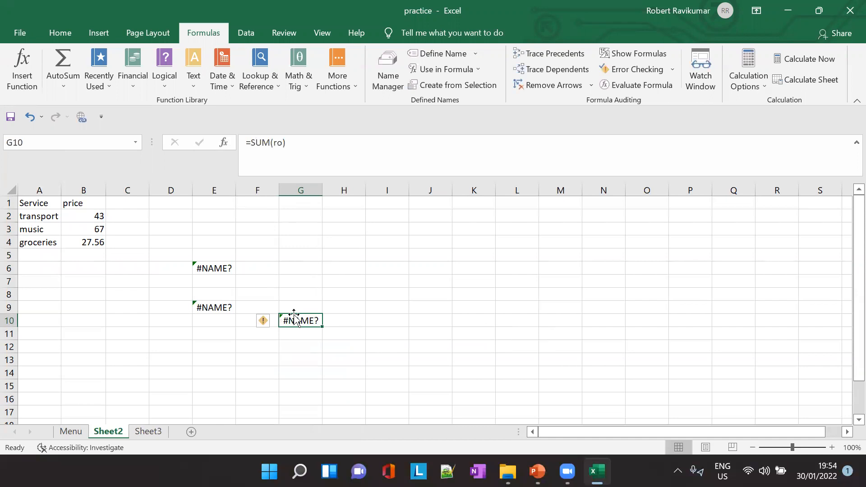
left_click(283, 144)
type("be")
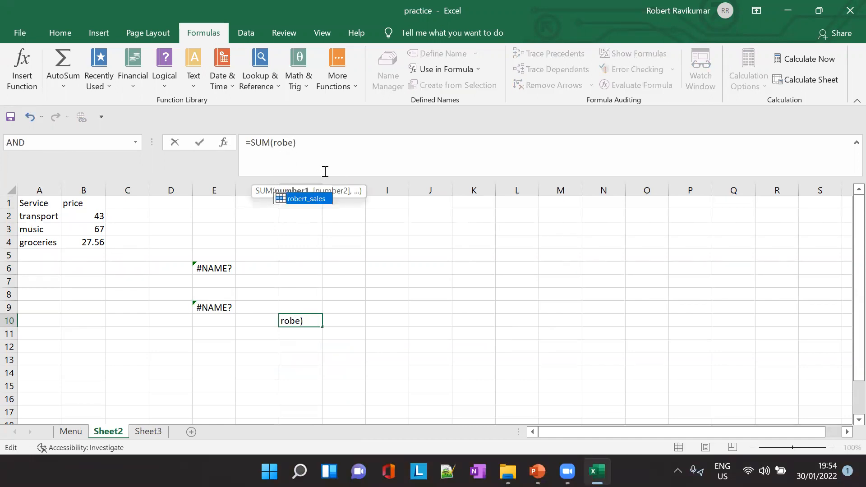
double_click(313, 198)
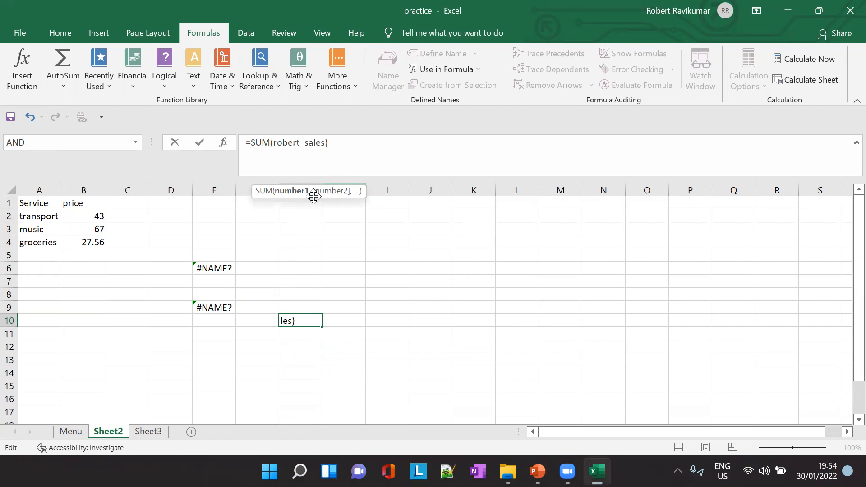
key("Tab")
left_click(315, 320)
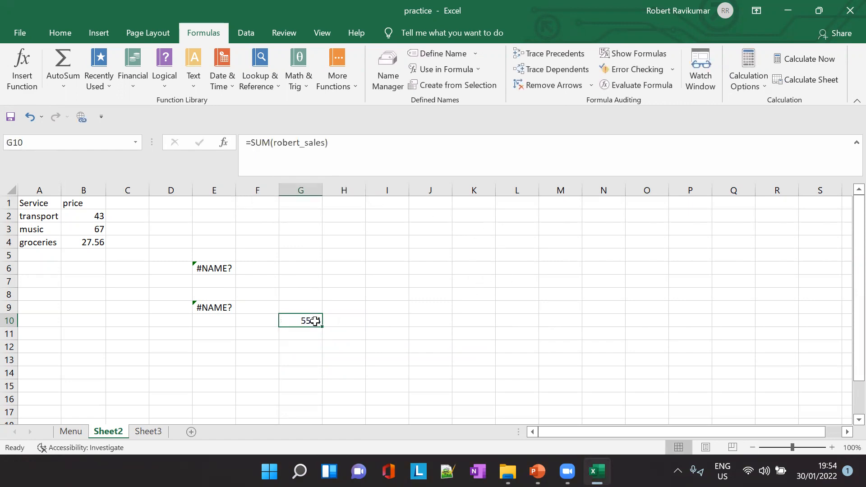
- Use the Name Box to name Sheet3's B1:B7 with a person's full name, its parts joined by underscores
left_click(147, 429)
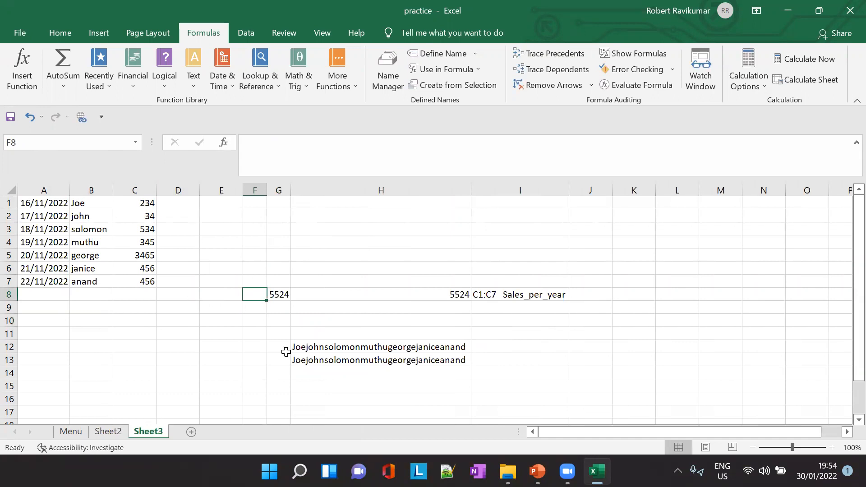
left_click_drag(147, 202, 144, 285)
left_click(148, 203)
left_click_drag(149, 203, 151, 270)
left_click_drag(77, 203, 89, 283)
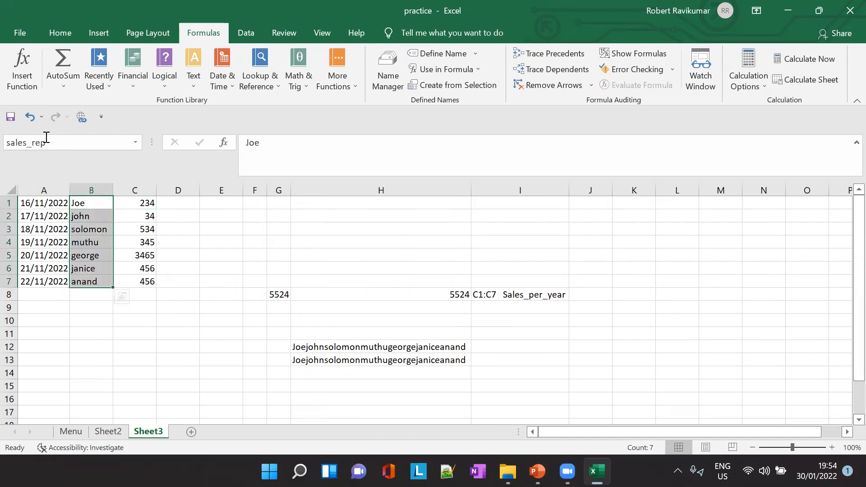
left_click(135, 143)
left_click(72, 143)
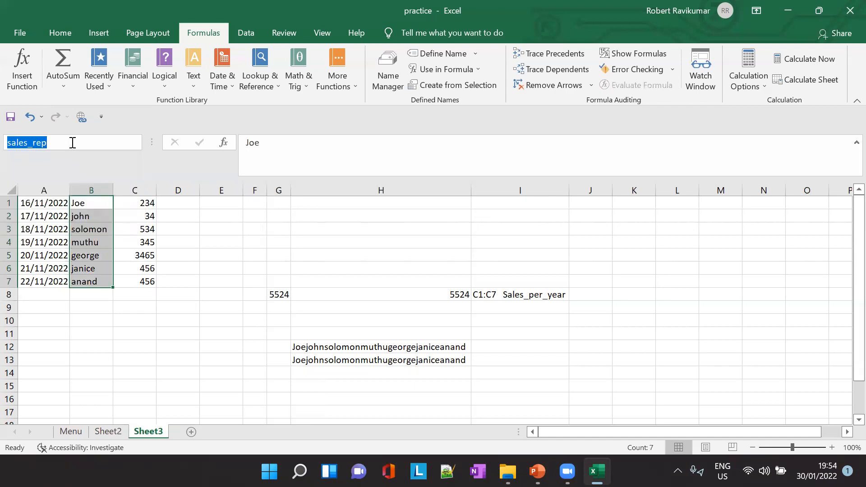
key("BackSpace")
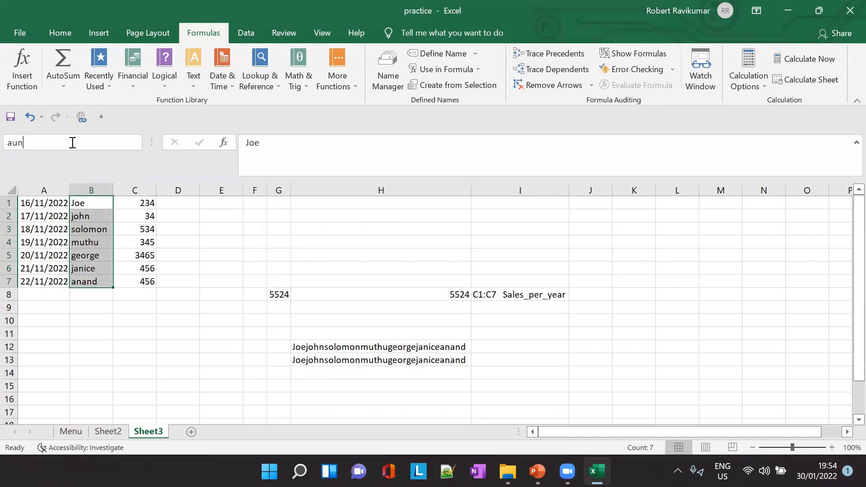
key("Return")
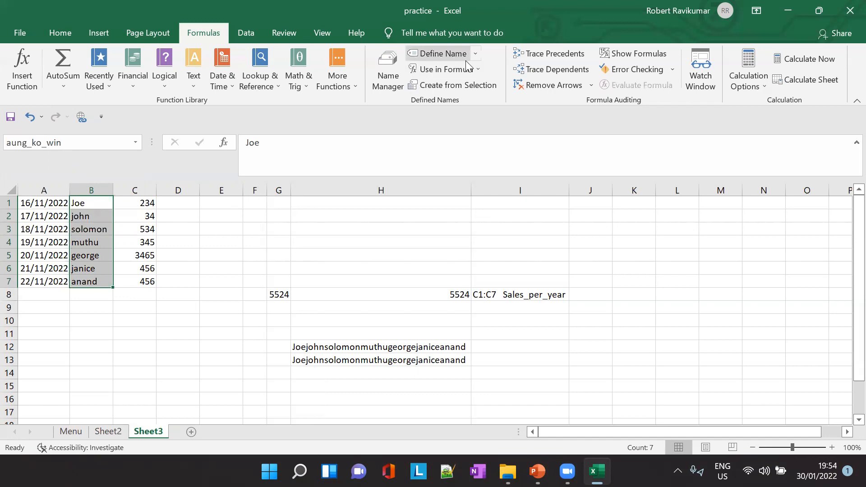
- Try to call up the new name for B1:B7 in Sheet3's cell C13 by entering =au
left_click(122, 357)
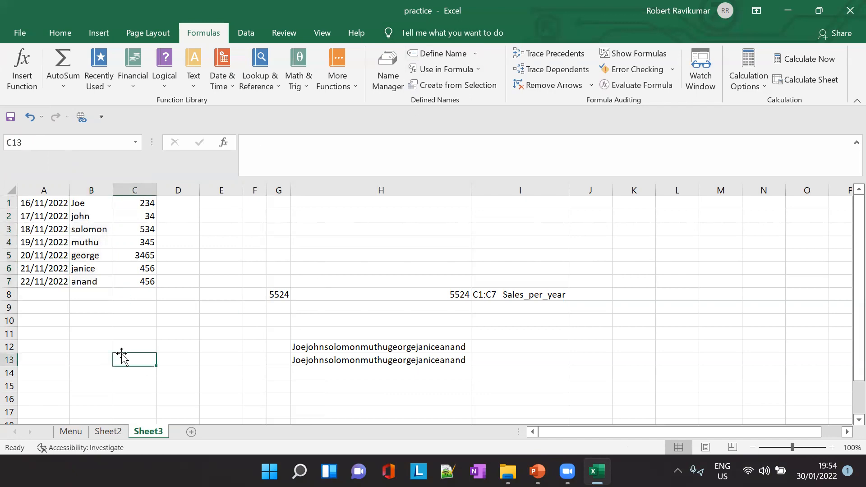
type("=su")
key("BackSpace")
key("BackSpace")
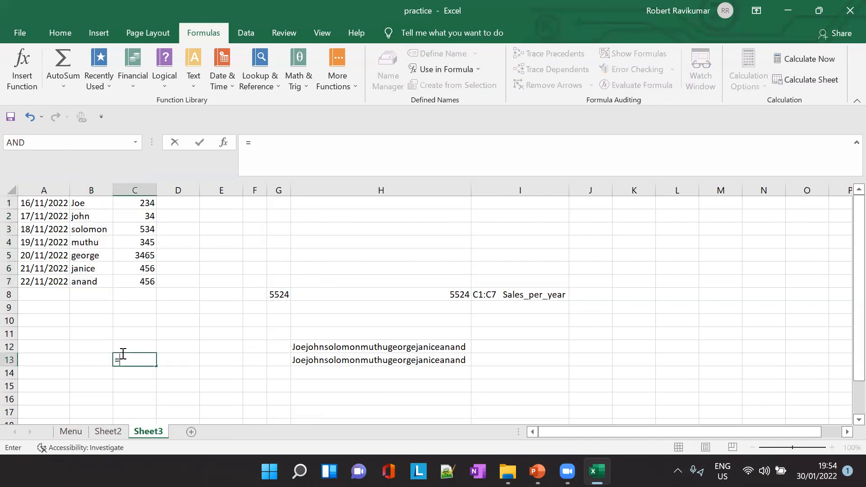
type("au")
key("Return")
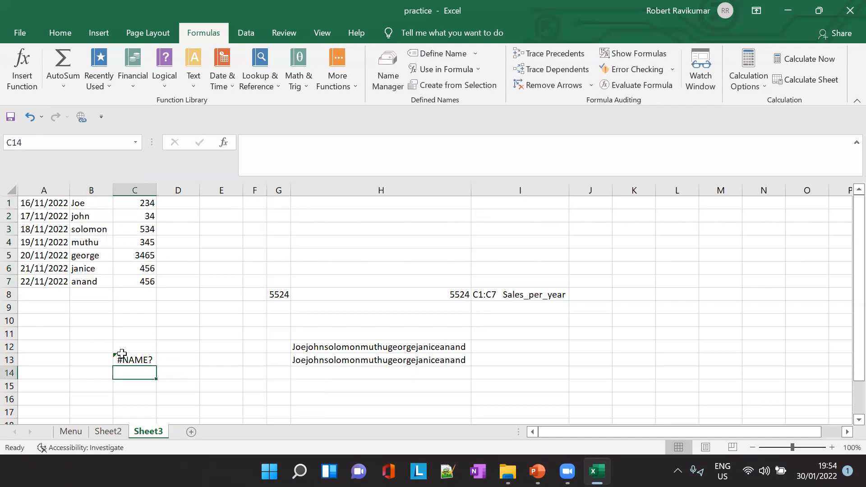
- Switch to the PowerPoint lesson and select slide 23, "Method #3: Using Create From Selection Option"
key("alt+Tab")
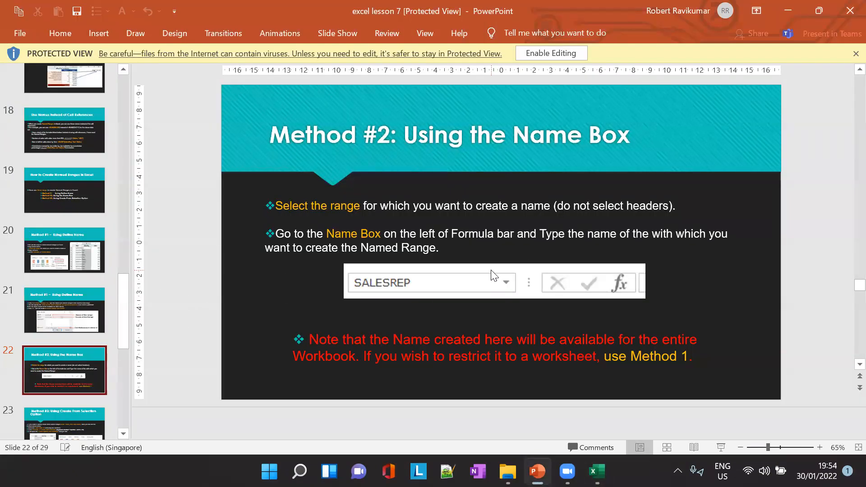
scroll(80, 366, "down", 2)
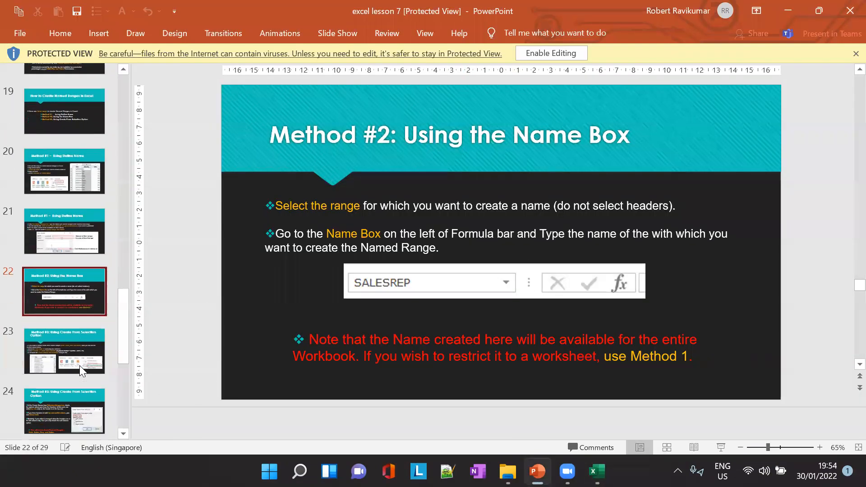
left_click(76, 362)
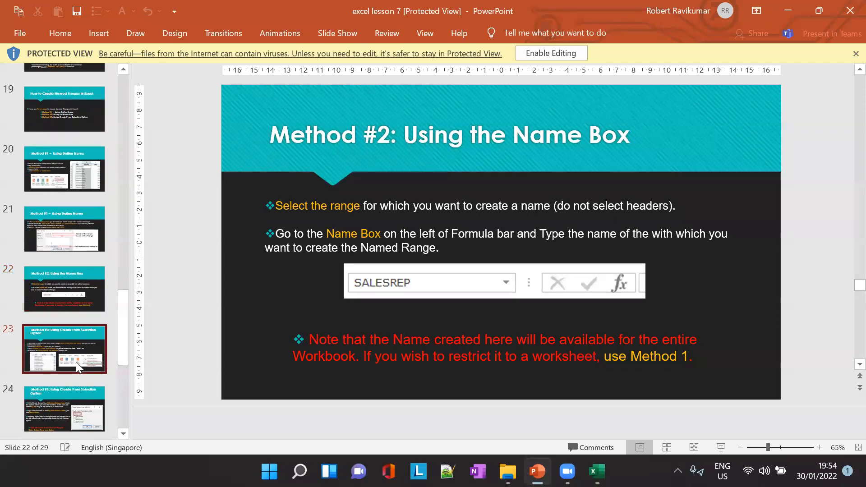
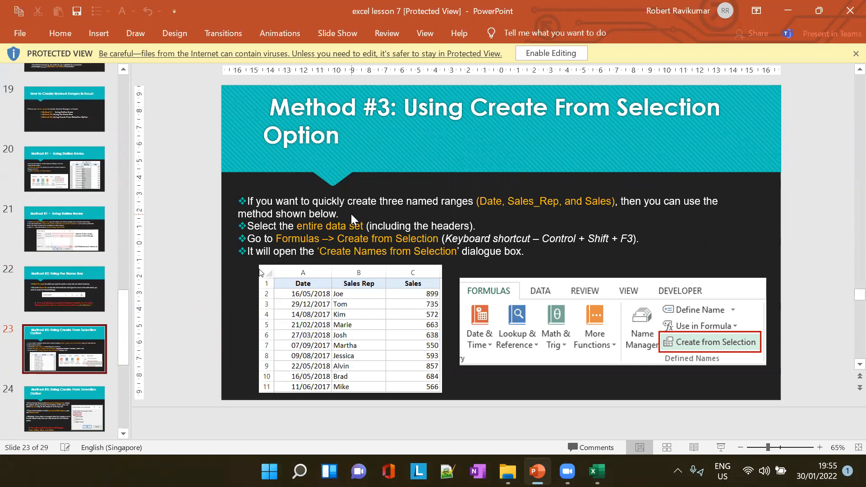
- Switch to the Excel practice workbook and add two blank worksheets, one right after Menu and one after Sheet3
key("alt+Tab")
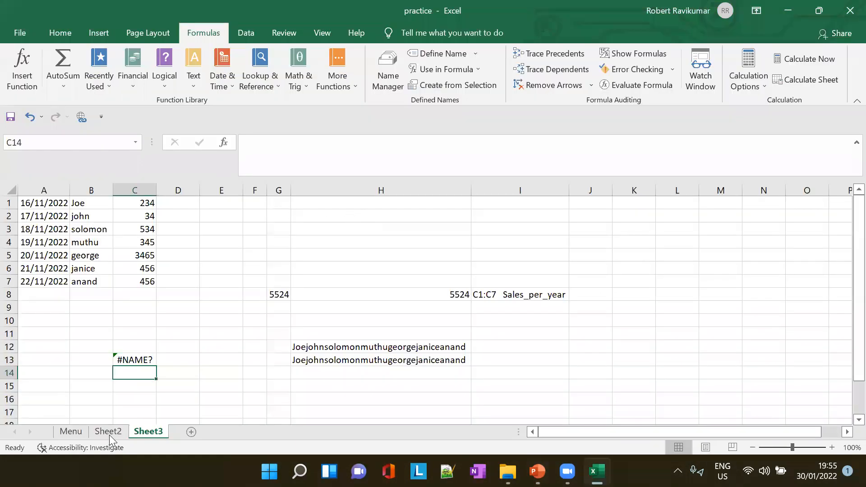
left_click(71, 431)
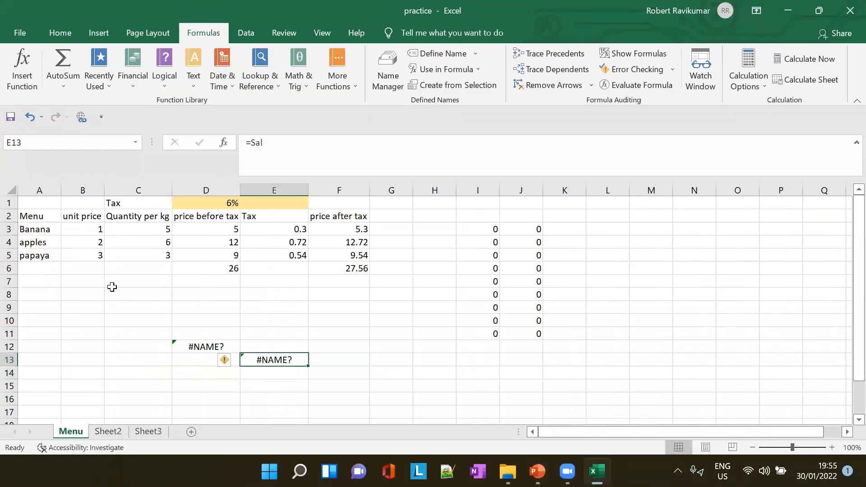
left_click(191, 432)
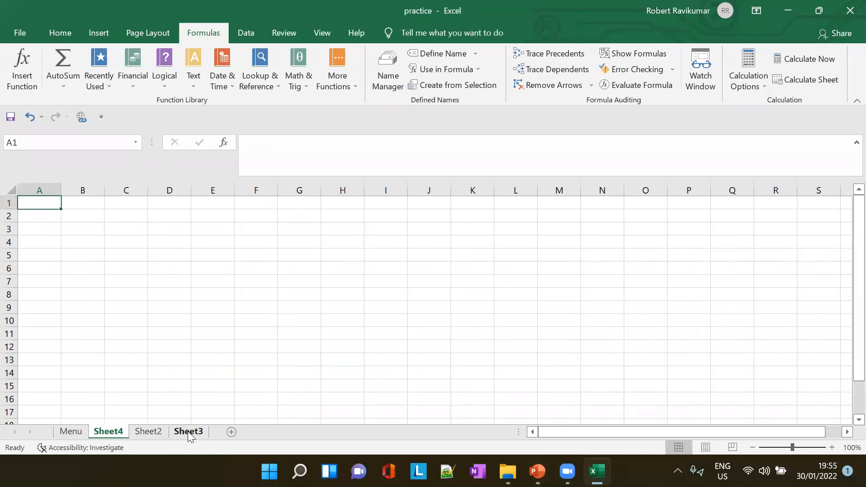
left_click(188, 432)
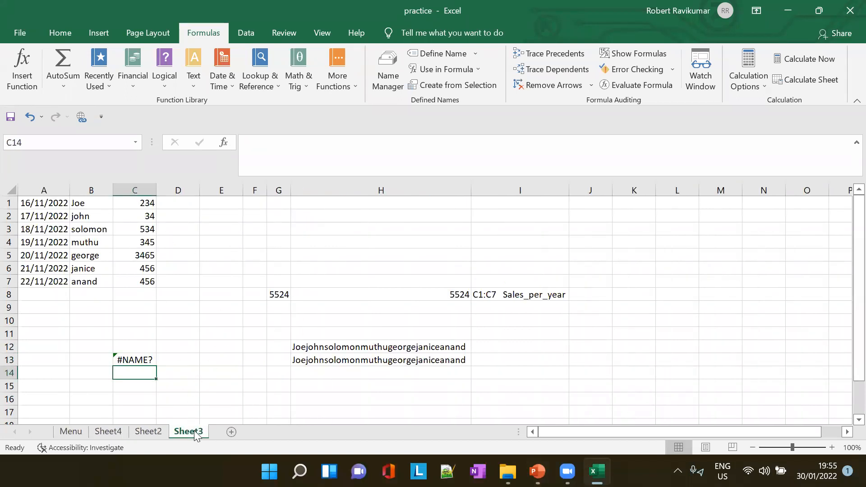
left_click(231, 432)
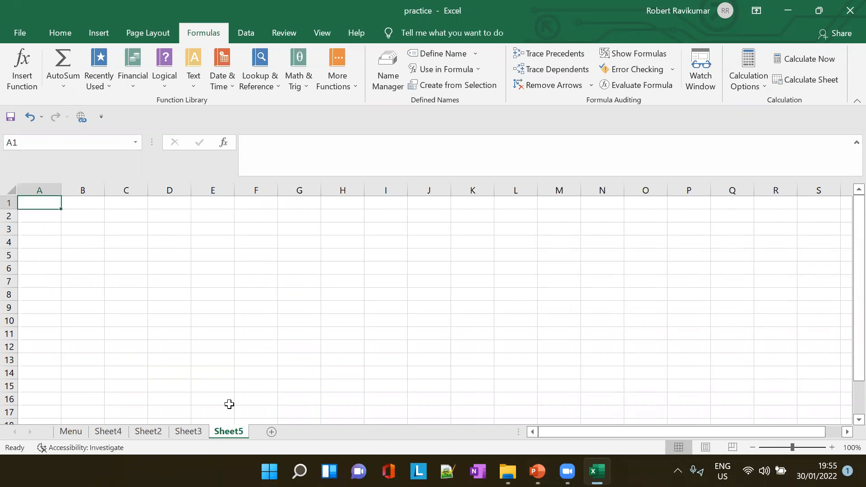
- Enter the headers Menu, unit price and total in A1:C1 of Sheet5
left_click(32, 212)
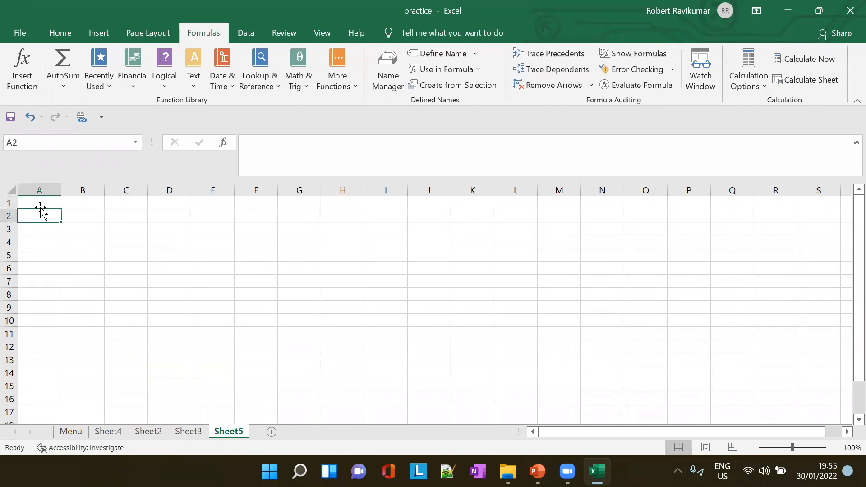
left_click(33, 202)
type("Menu")
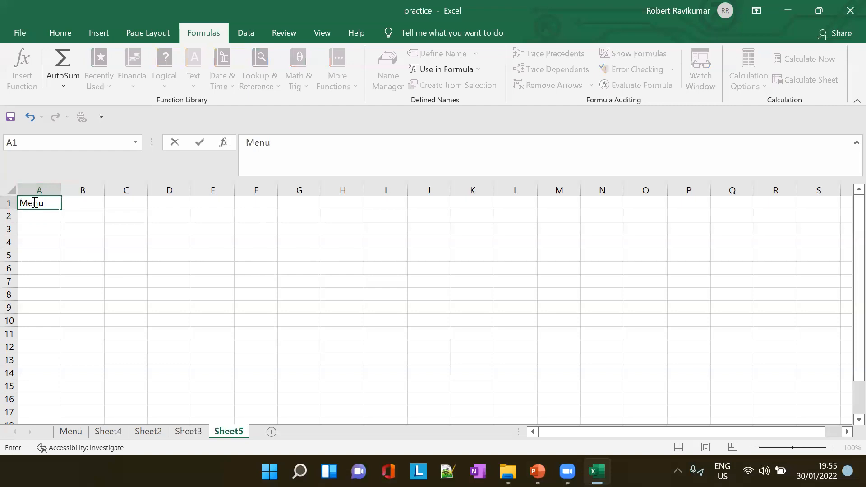
key("Tab")
type("unit price")
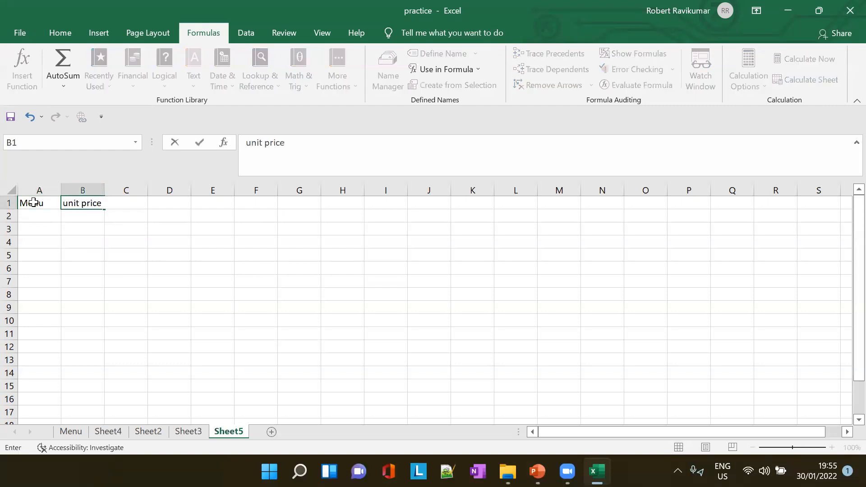
key("Tab")
type("total")
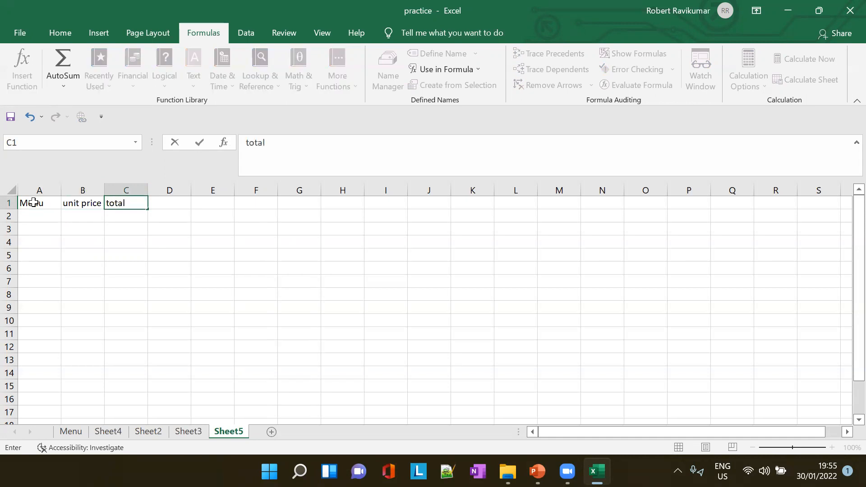
key("Return")
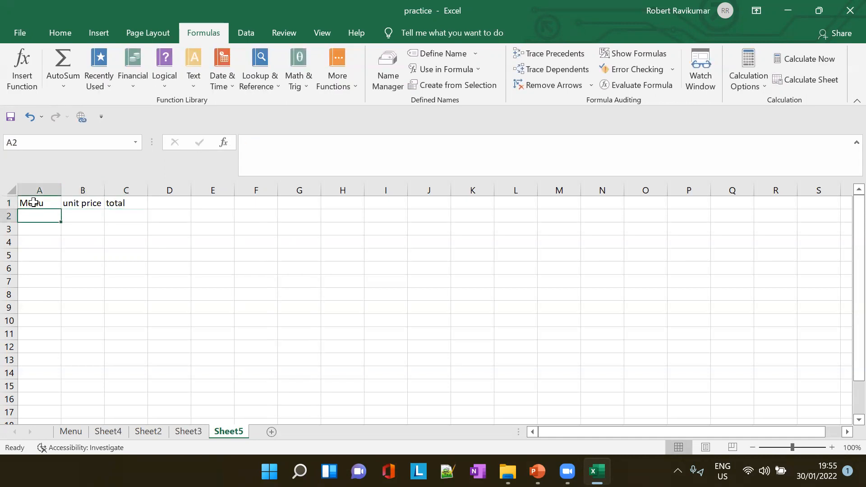
- Enter banana in A2 with a unit price of 2 in B2
type("ram")
key("BackSpace")
key("Escape")
type("banan")
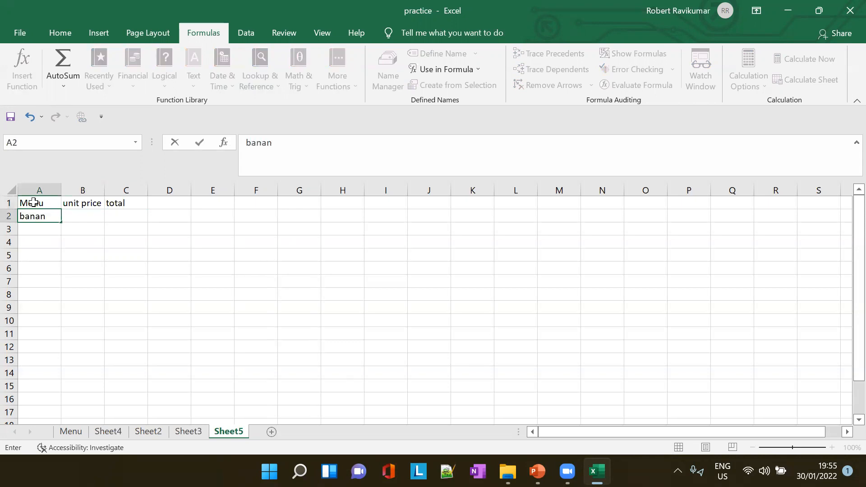
type("a")
key("Tab")
type("apple")
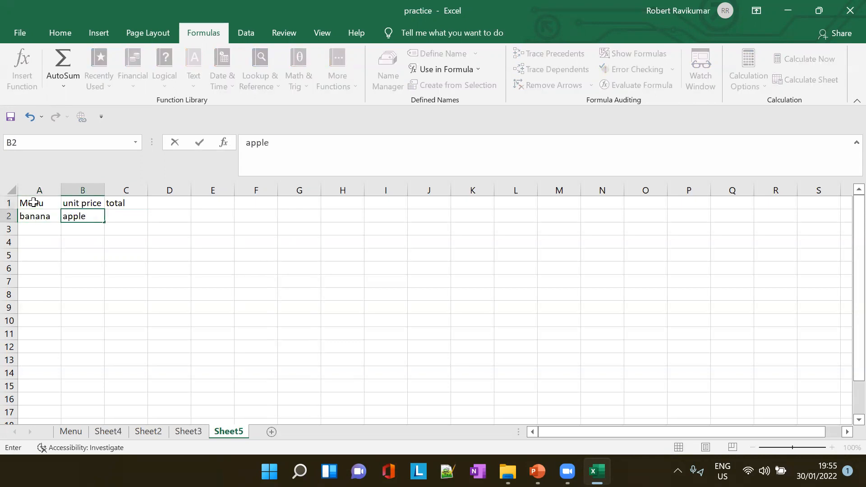
key("Tab")
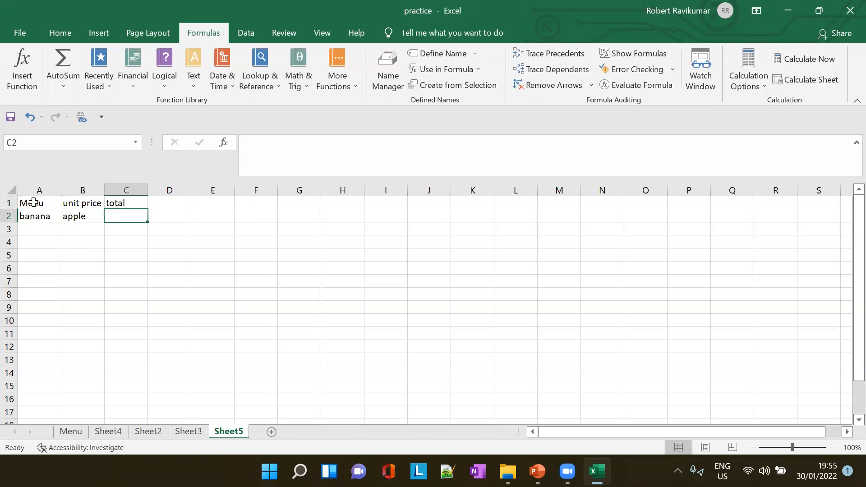
left_click(75, 215)
type("2")
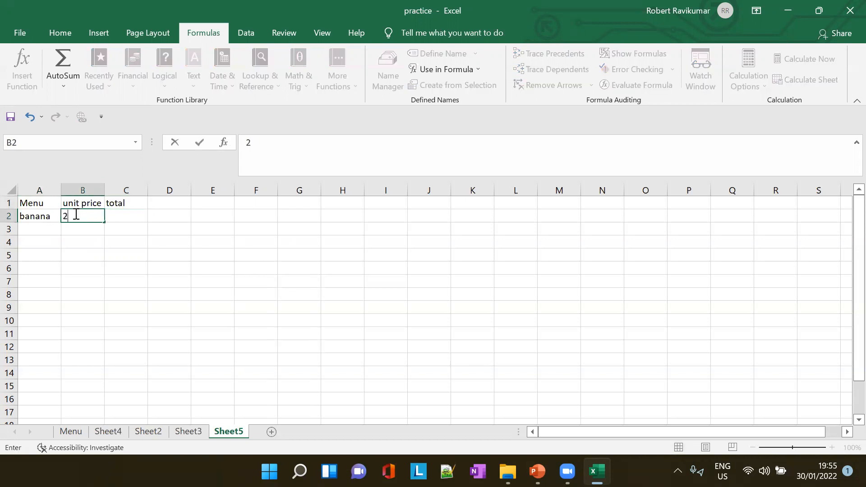
- Add apple with unit price 3 in row 3 and papay with unit price 4 in row 4
left_click(28, 230)
type("apple")
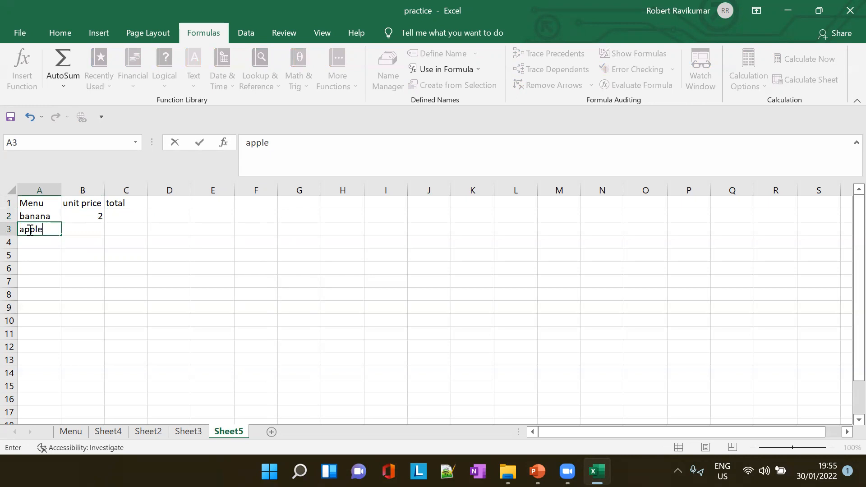
key("Tab")
type("3")
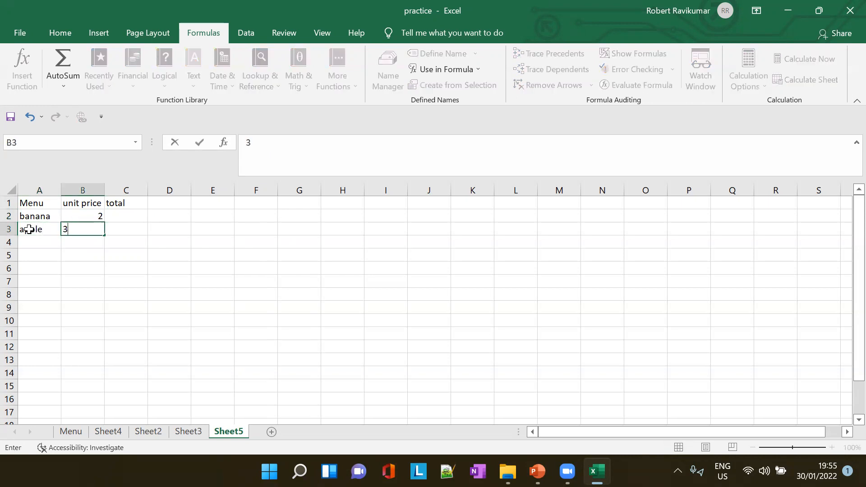
key("Return")
key("Left")
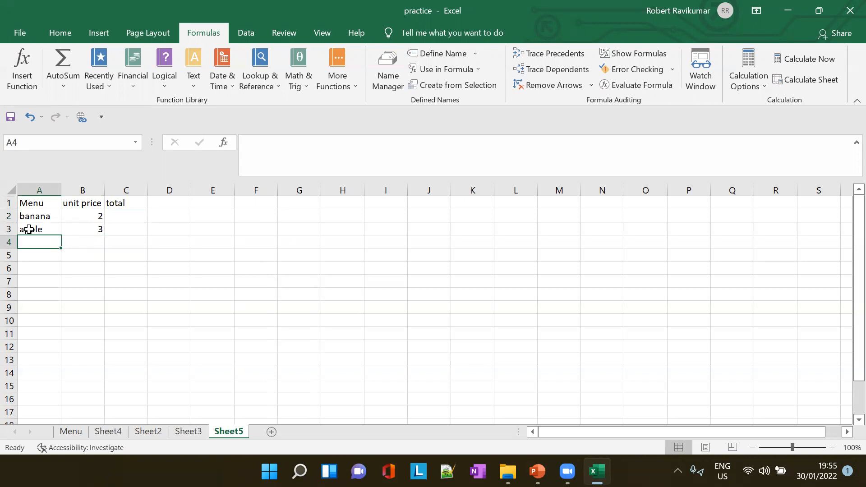
type("papay")
key("Tab")
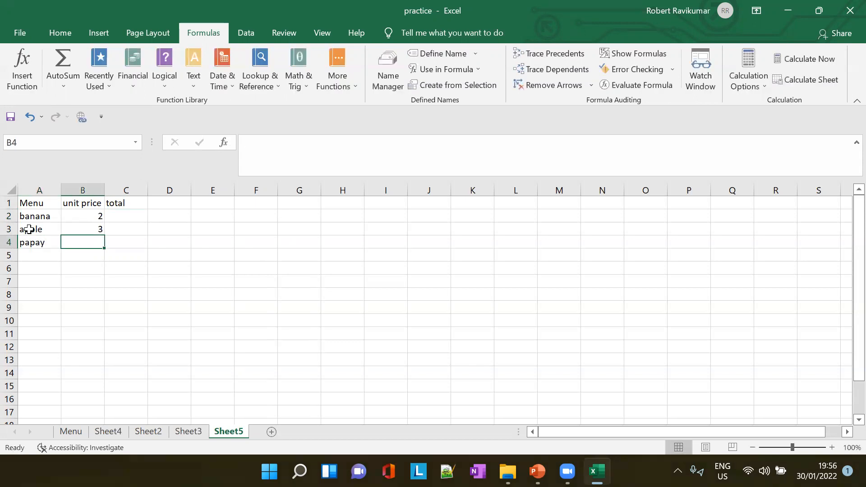
type("4")
left_click(118, 216)
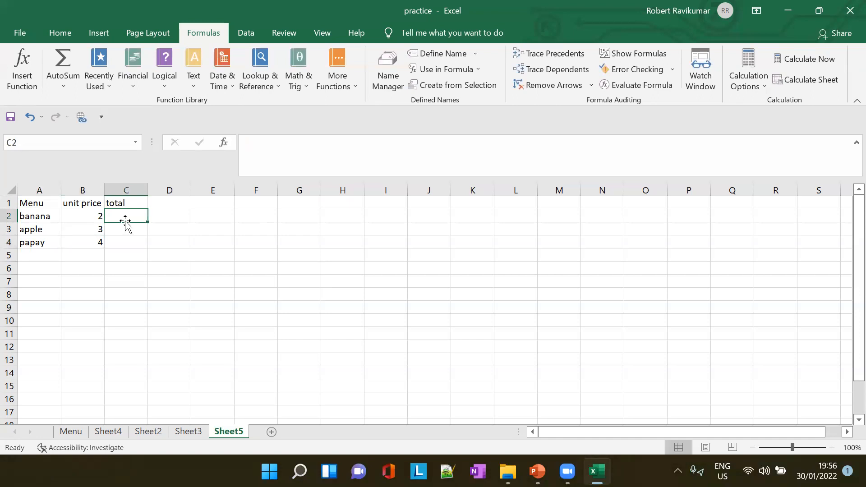
- Insert a column before the total column and head it bought in C1
left_click(116, 181)
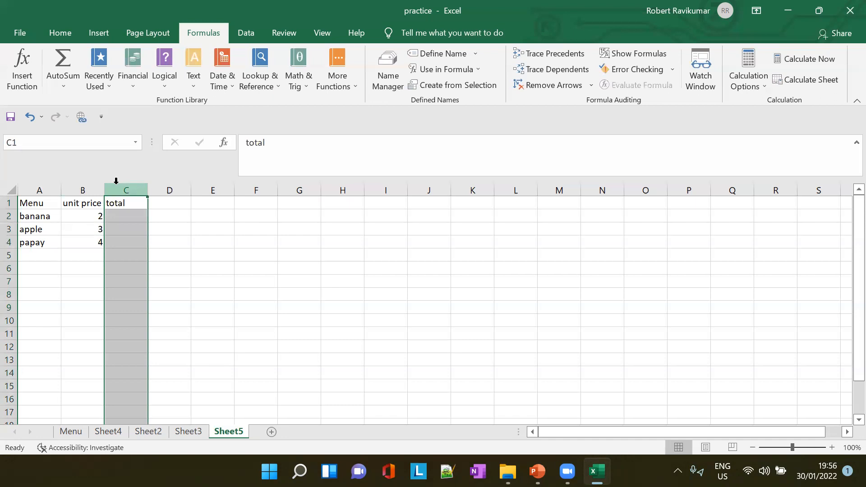
right_click(116, 181)
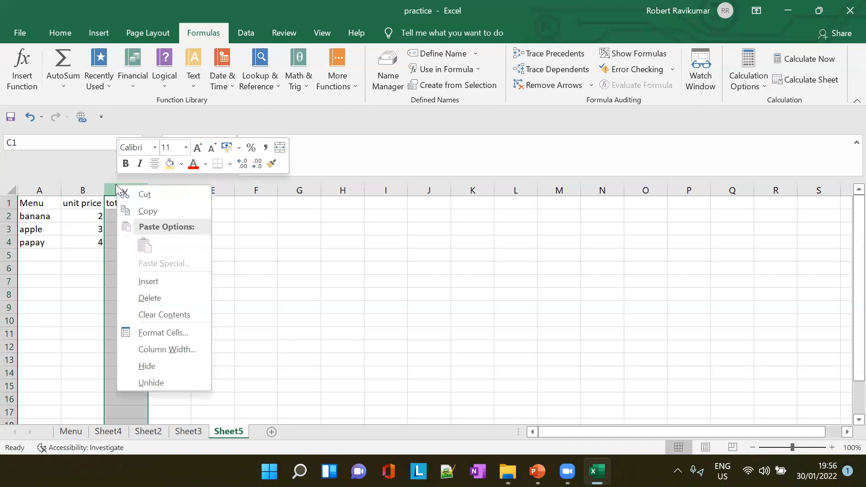
key("Escape")
left_click(131, 208)
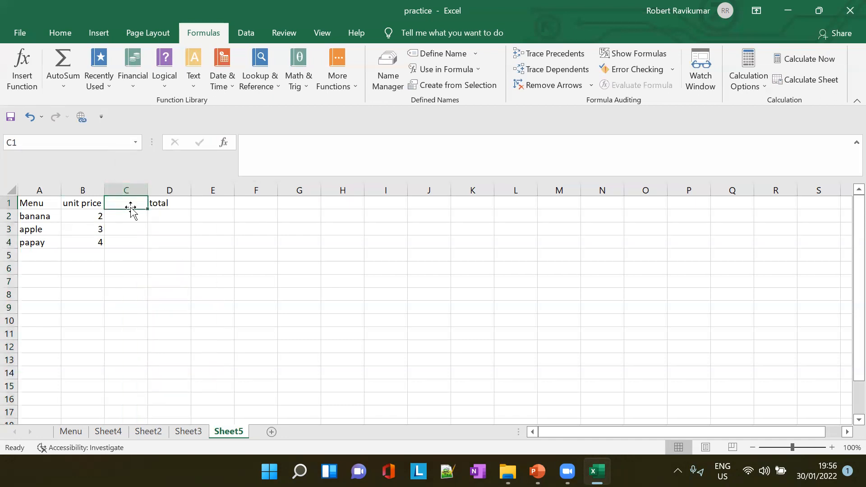
type("bought")
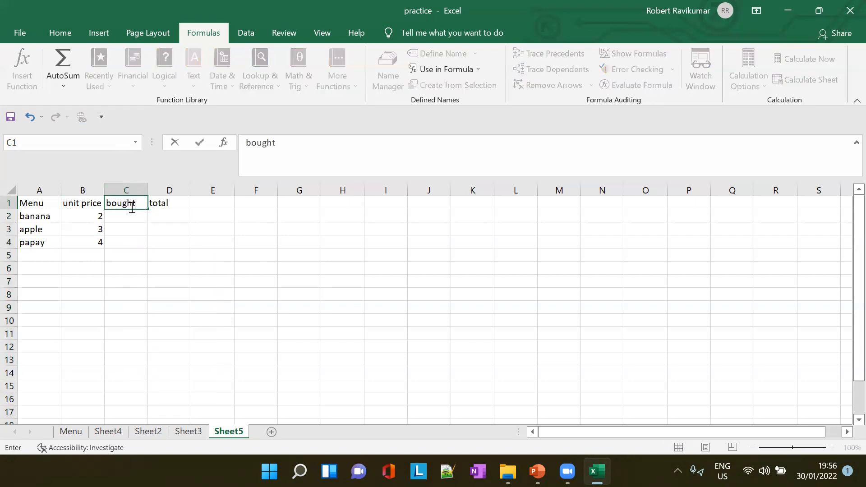
key("Return")
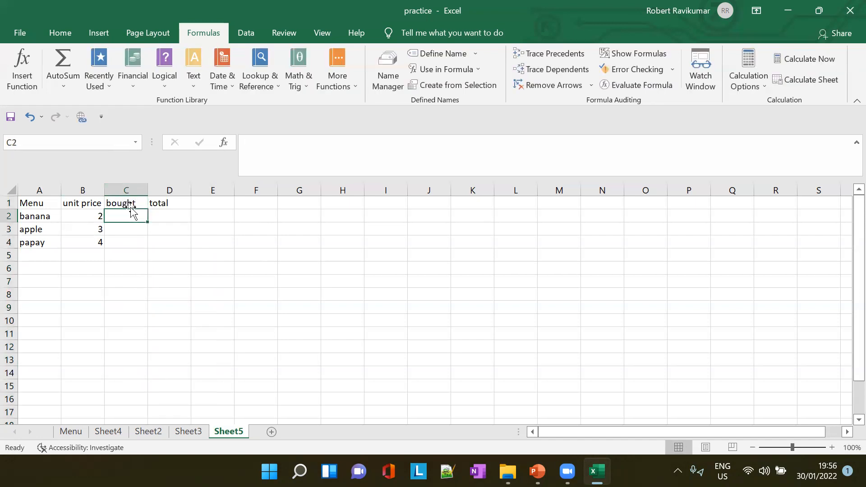
- Enter the bought quantities 3, 4 and 5 in C2:C4
type("3")
key("Return")
type("4")
key("Return")
type("5")
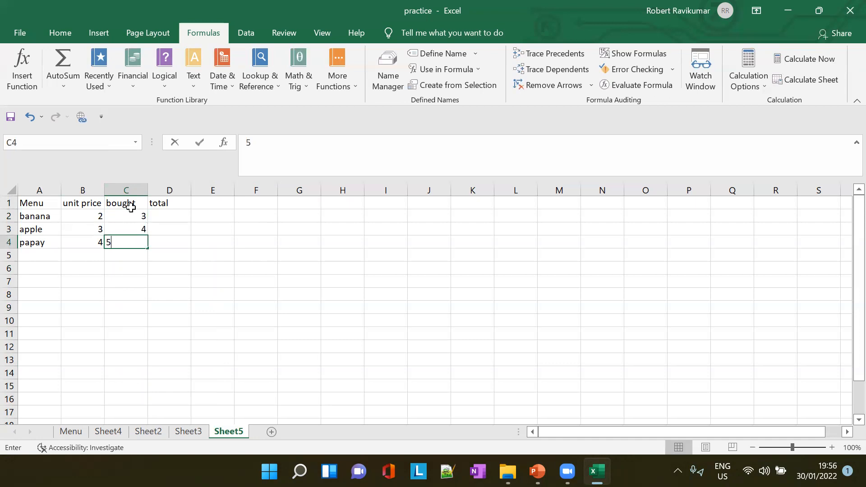
- Calculate the total in D2 with =B2*C2 and fill the formula down to D4
left_click(167, 212)
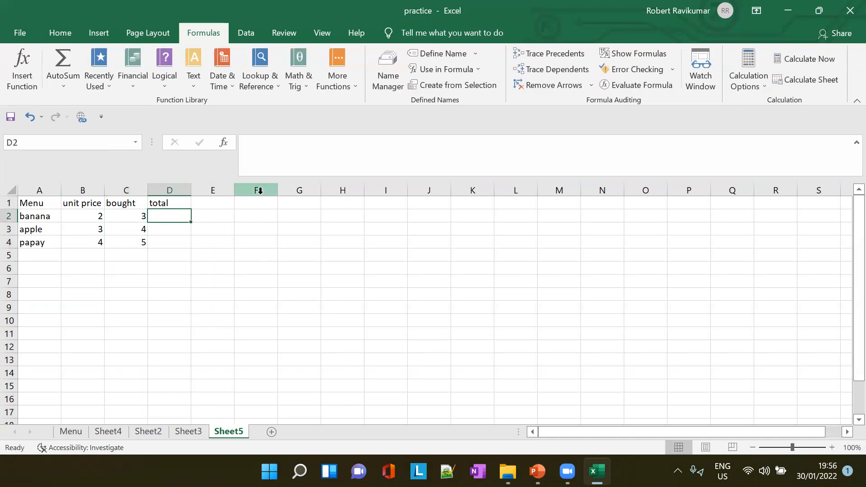
type("=B")
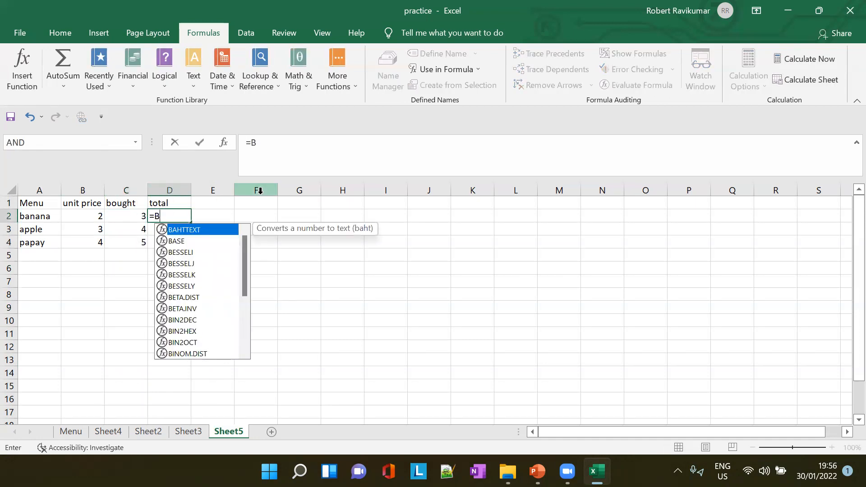
type("2*c2")
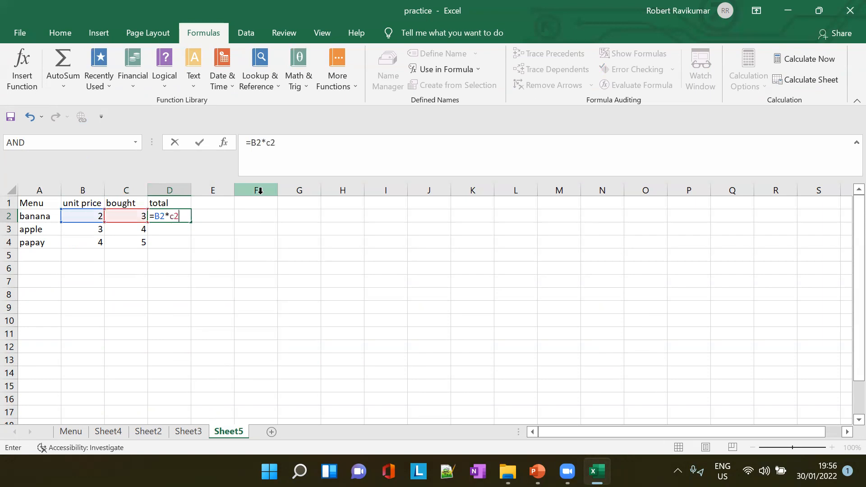
key("Return")
left_click(186, 217)
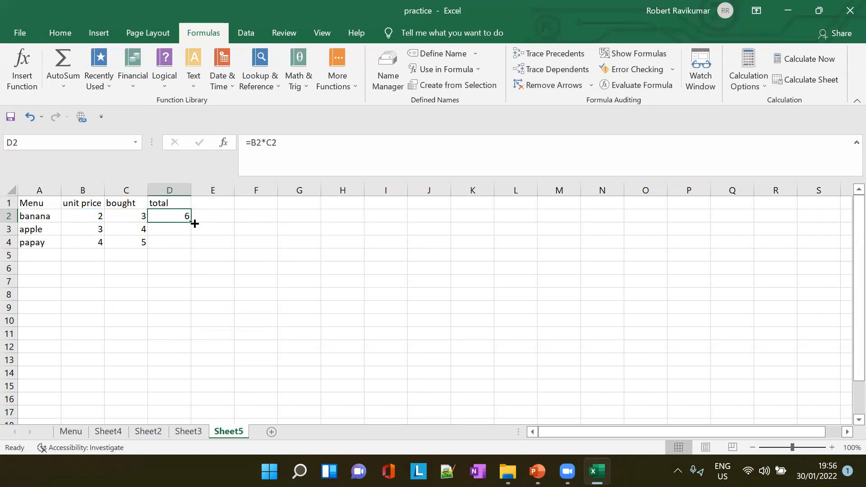
left_click_drag(192, 224, 193, 249)
left_click(227, 244)
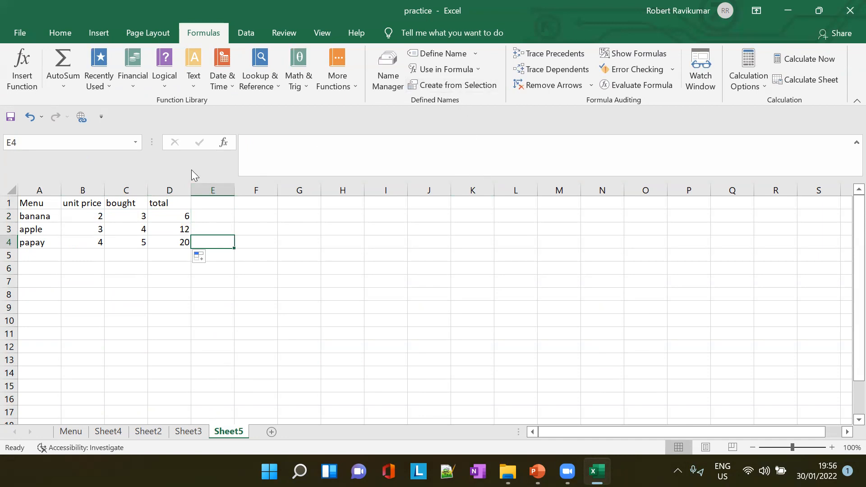
- Create named ranges from A1:D4 with Create from Selection, using only the top row and not the left column
left_click_drag(34, 202, 165, 243)
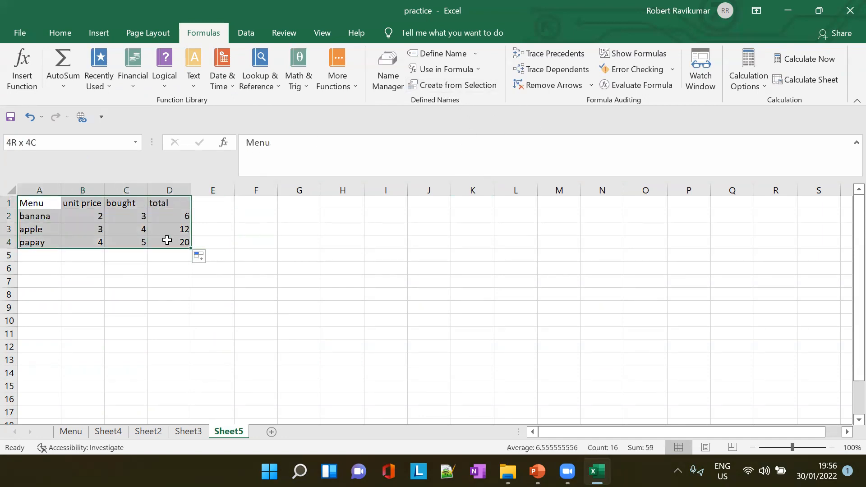
left_click(440, 88)
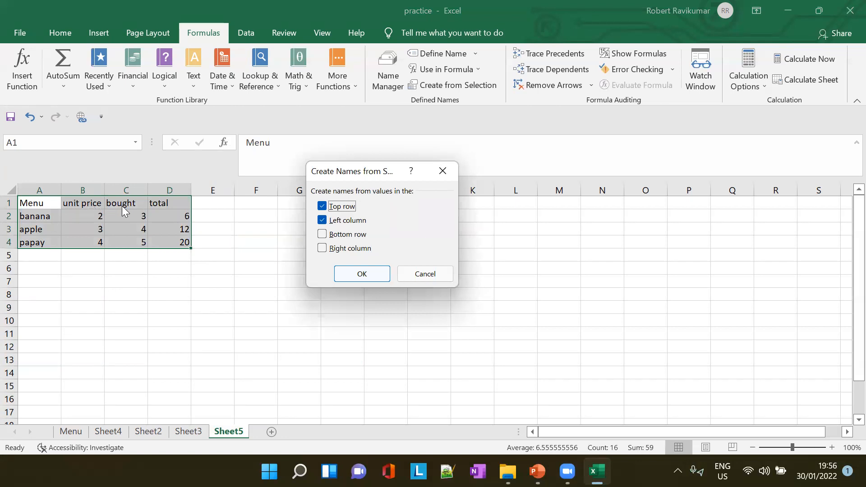
left_click(326, 222)
left_click(364, 273)
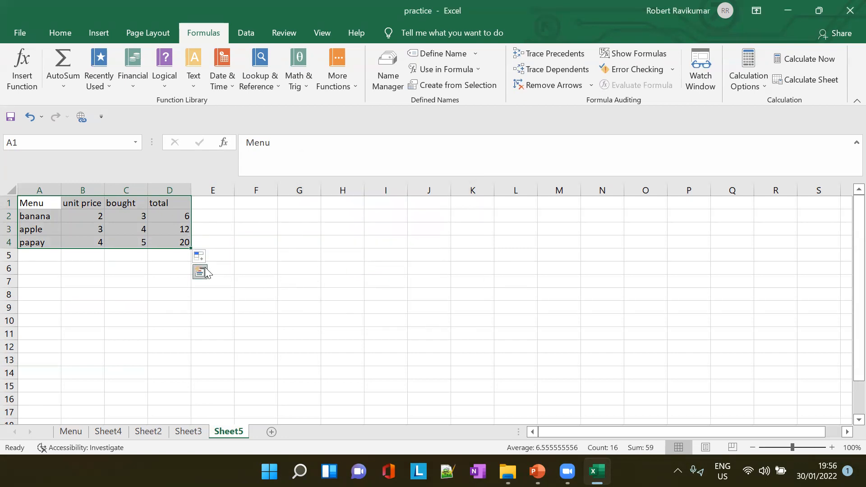
left_click(345, 251)
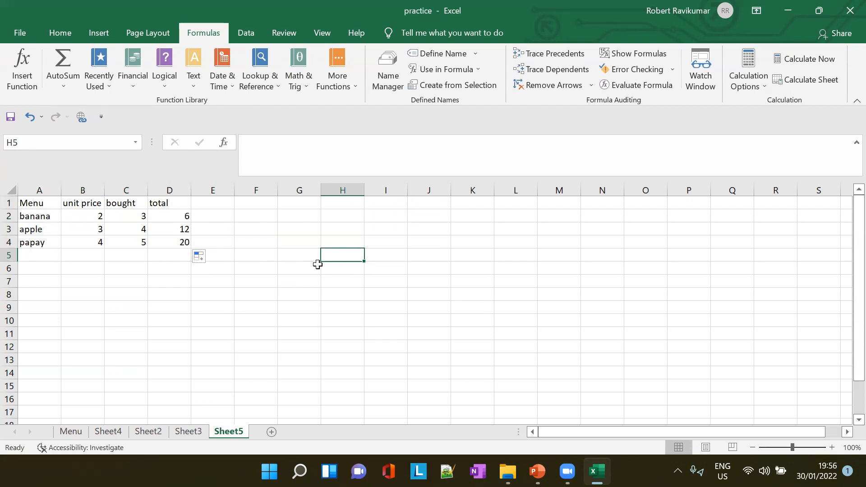
- Look up the named ranges suggested in cell H5 for formulas starting with =Me and =Un
type("=Me")
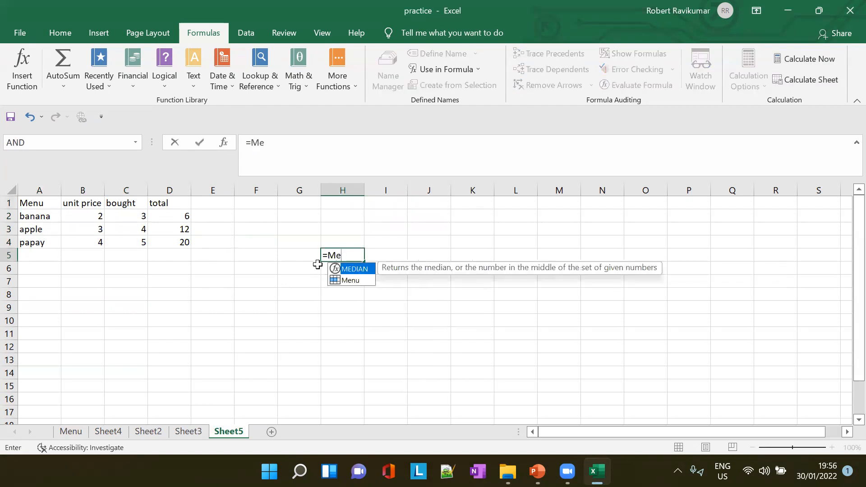
key("BackSpace")
key("BackSpace")
type("Un")
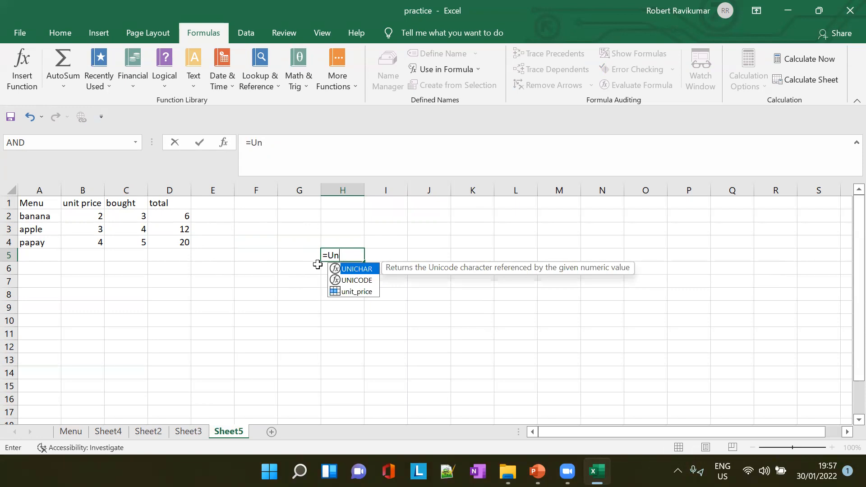
key("Down")
key("Down")
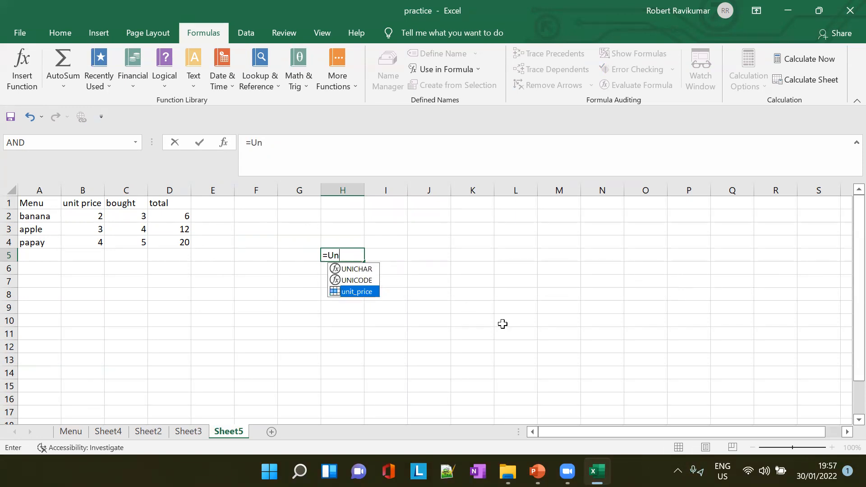
- Enter a formula in J6 that refers to the named range bought
left_click(442, 273)
type("=N")
key("BackSpace")
type("bough")
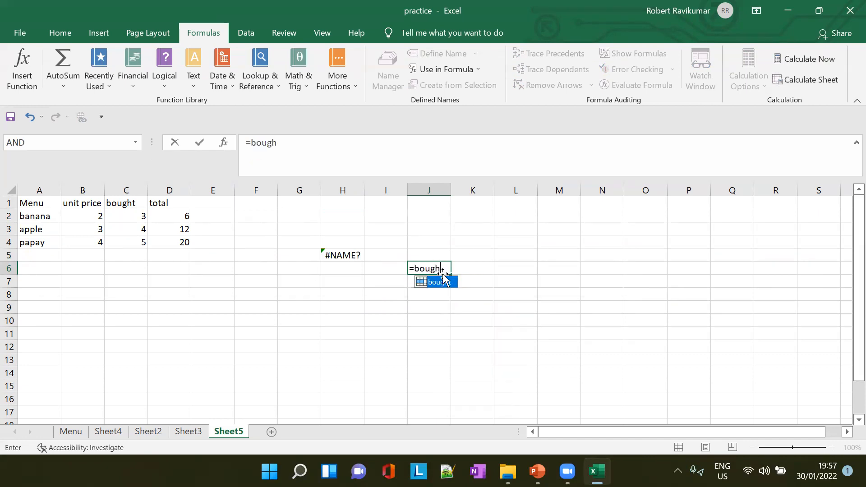
double_click(417, 283)
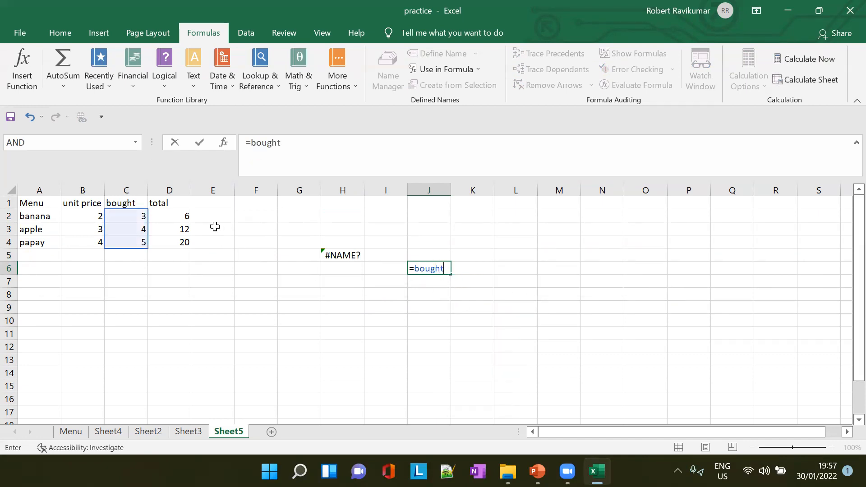
left_click(167, 203)
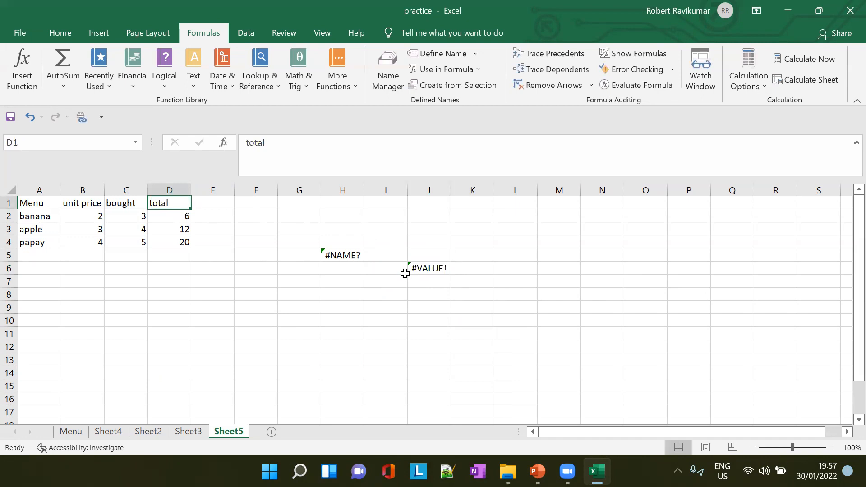
- Create named ranges from A1:D4 with Create from Selection, using only the left column and replacing the existing definition of Menu
left_click_drag(39, 203, 186, 242)
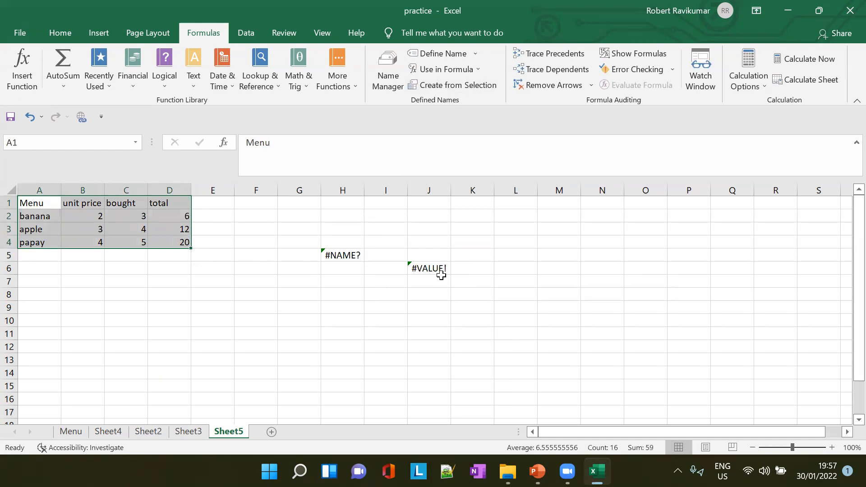
left_click(518, 307)
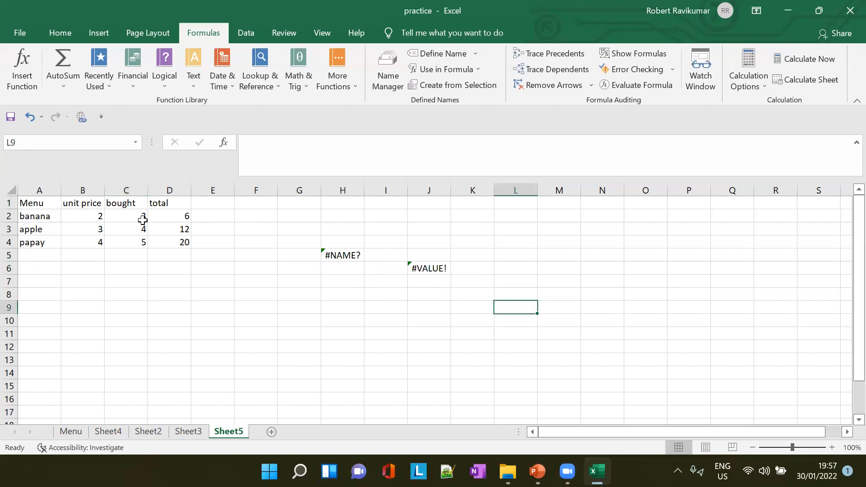
left_click_drag(34, 203, 169, 239)
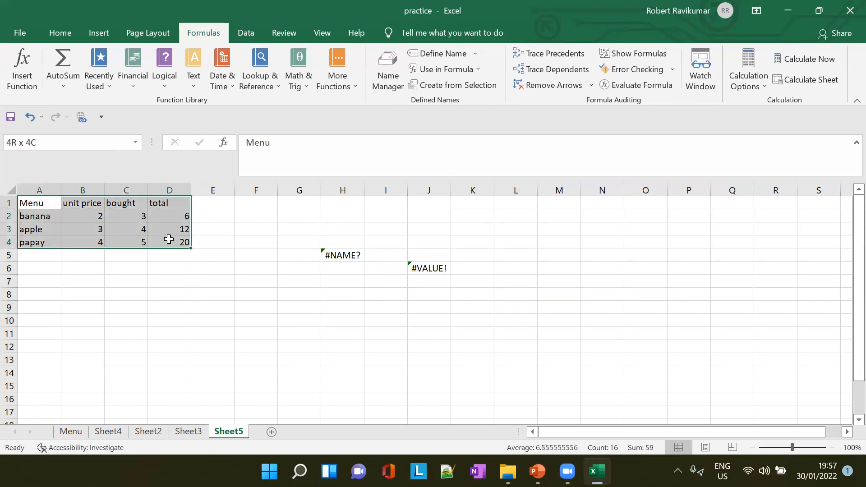
left_click(487, 84)
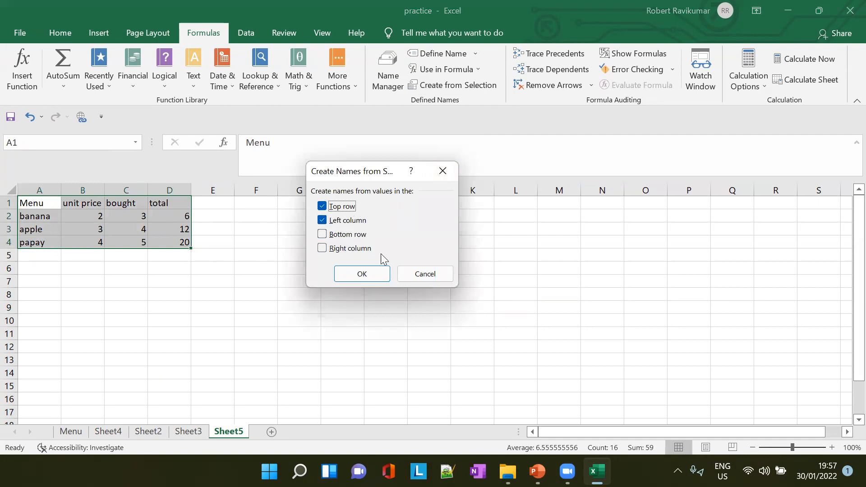
left_click(322, 206)
left_click(354, 276)
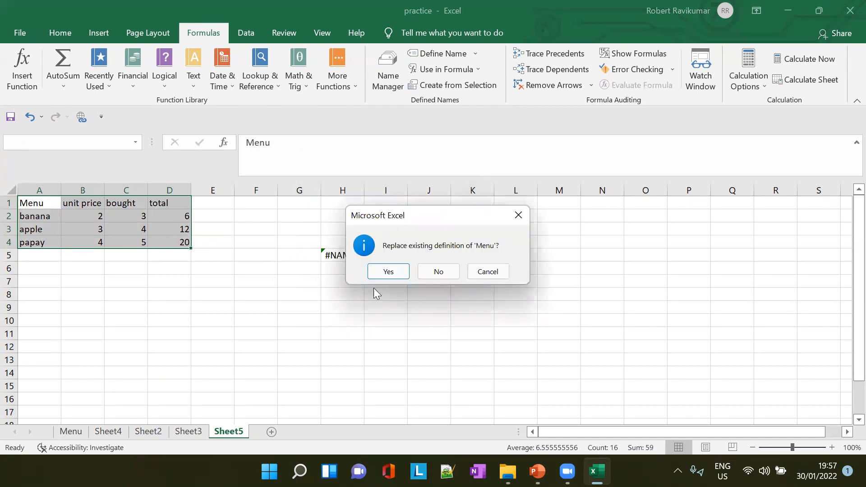
left_click(404, 275)
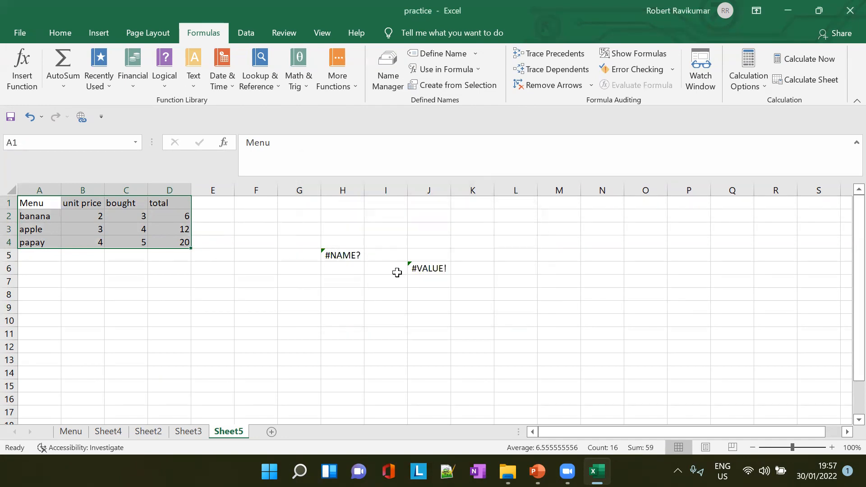
- Look up the names suggested in G8 for formulas starting with =Men, =App and =ba, and discard the entry
left_click(308, 298)
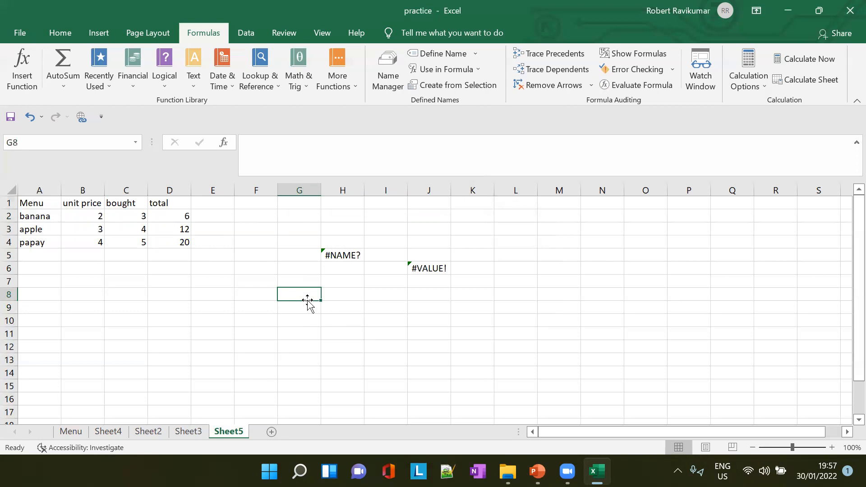
type("=")
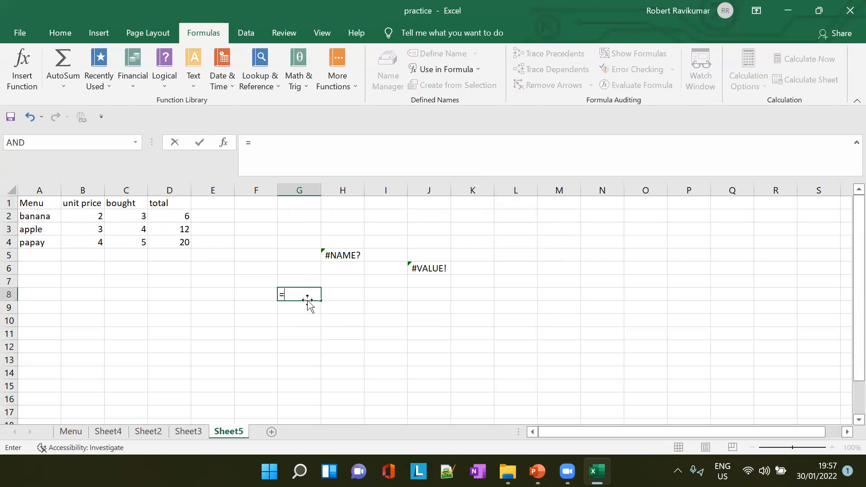
type("Men")
key("BackSpace")
key("BackSpace")
key("BackSpace")
type("App")
key("BackSpace")
key("BackSpace")
key("BackSpace")
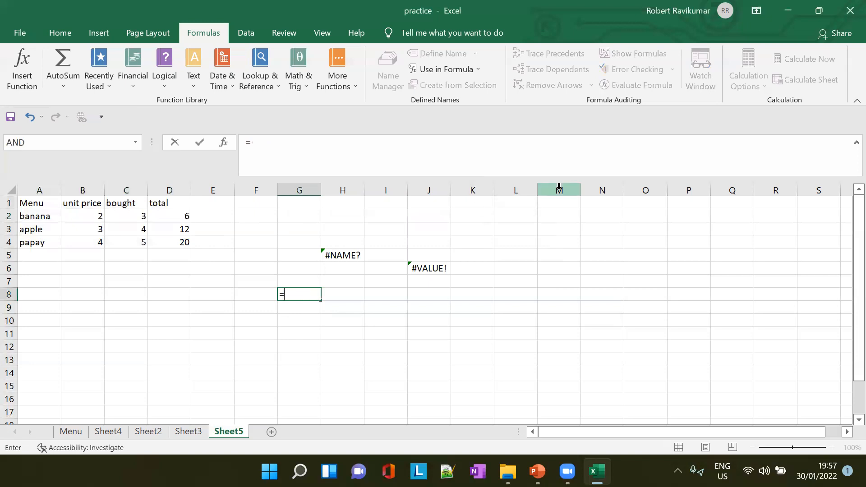
type("ba")
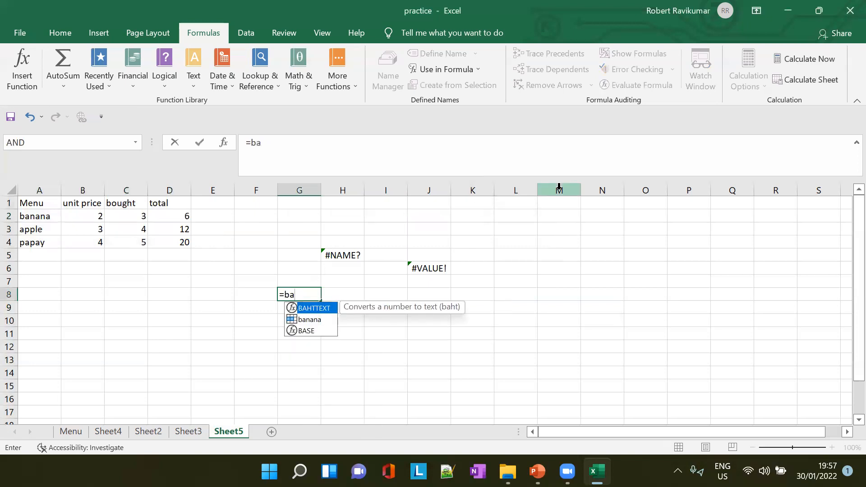
key("Down")
key("Escape")
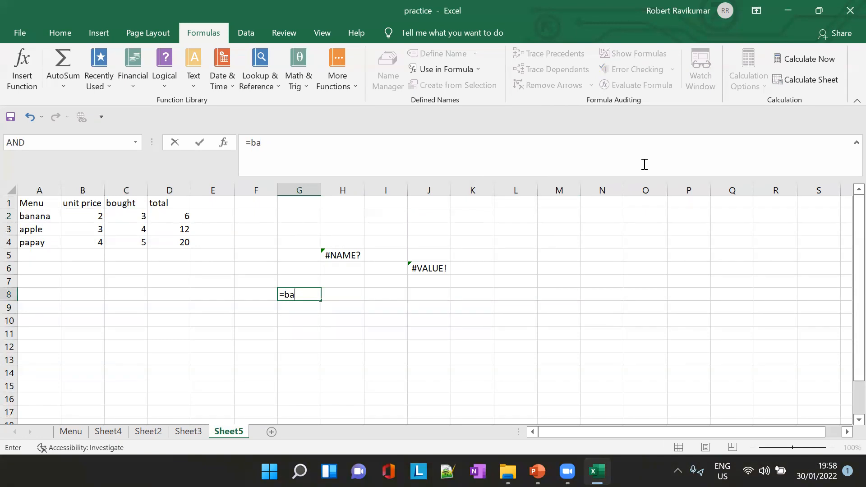
key("Escape")
left_click_drag(33, 203, 182, 242)
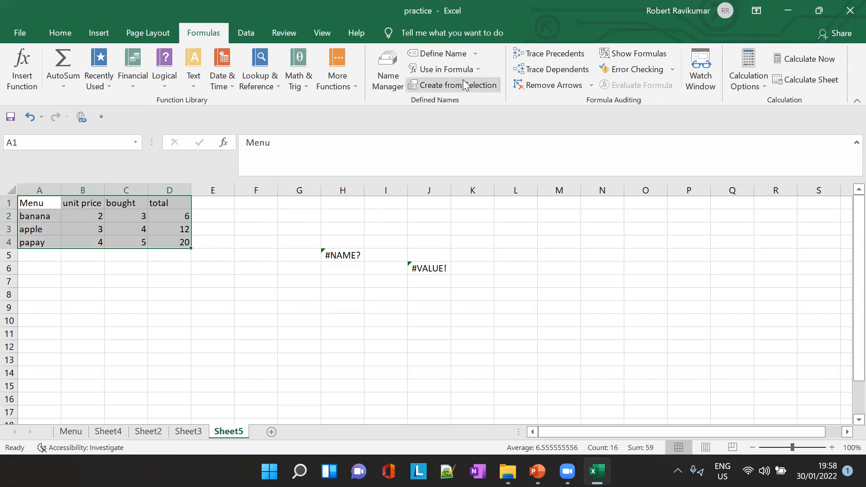
left_click(454, 85)
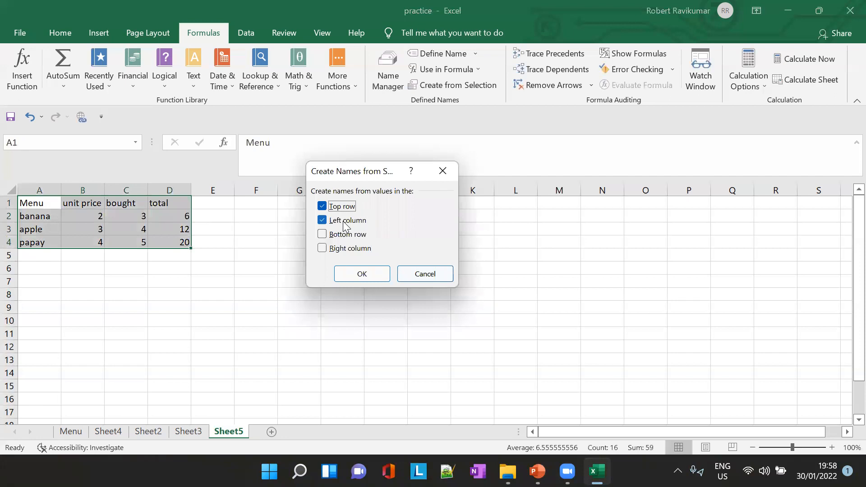
left_click(322, 235)
left_click(444, 278)
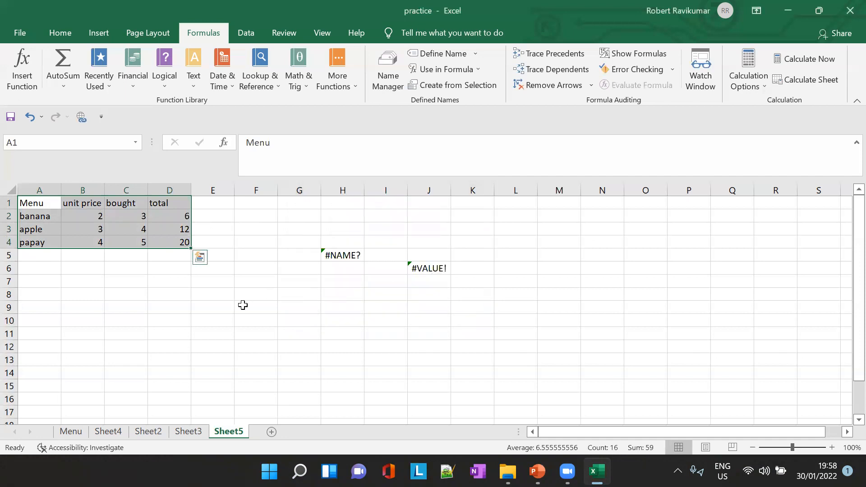
- Move the header row from row 1 to row 5, directly below the fruit data
left_click(9, 201)
right_click(9, 200)
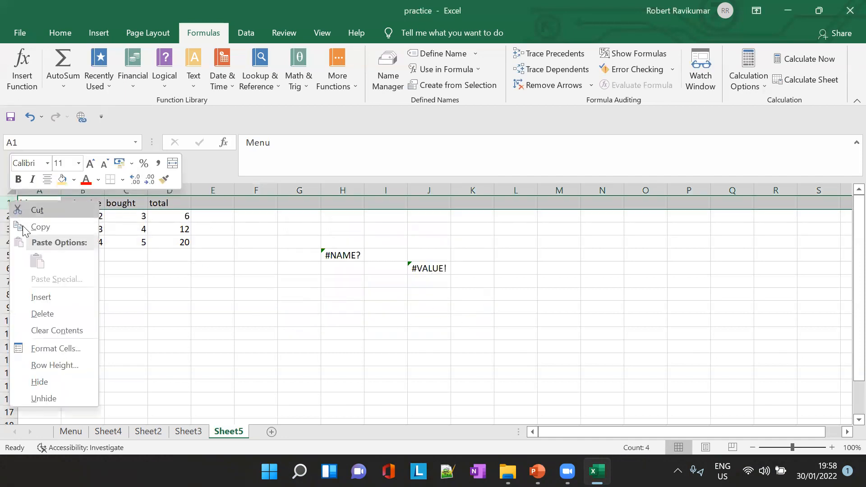
left_click(8, 203)
left_click_drag(8, 202, 8, 243)
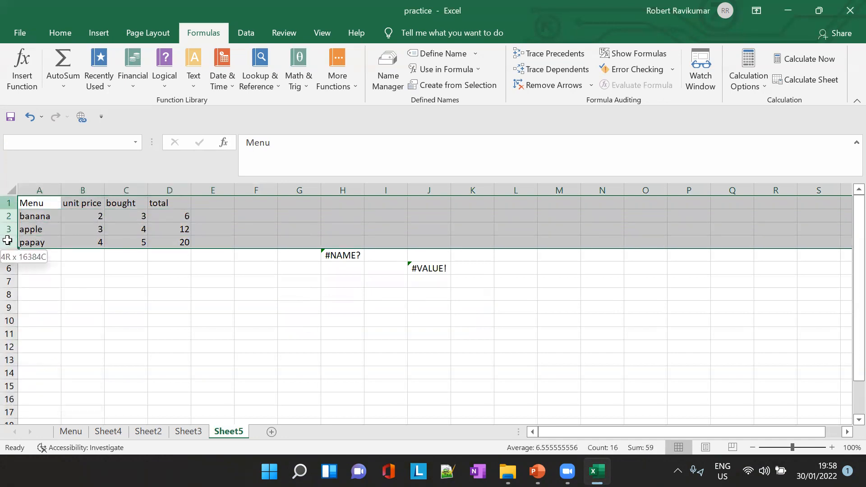
left_click(9, 203)
mouse_move(9, 203)
left_mouse_down()
mouse_move(9, 246)
mouse_move(9, 216)
left_mouse_up()
left_click(9, 199)
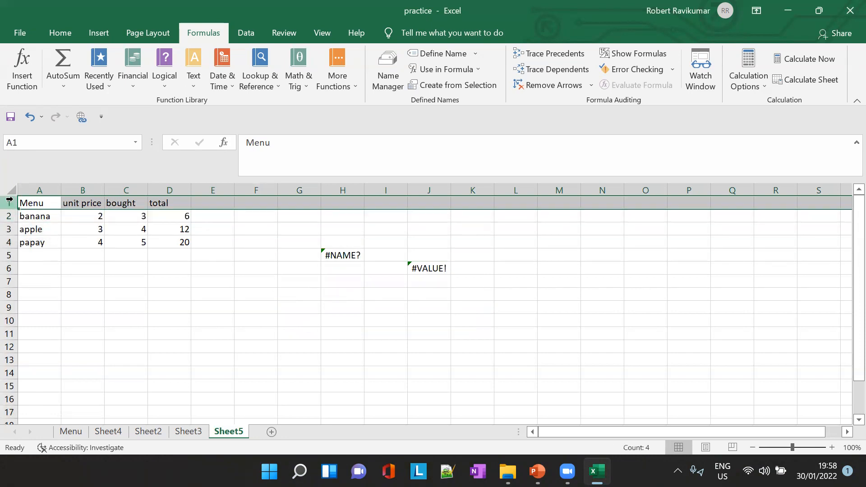
key("ctrl+c")
left_click(9, 254)
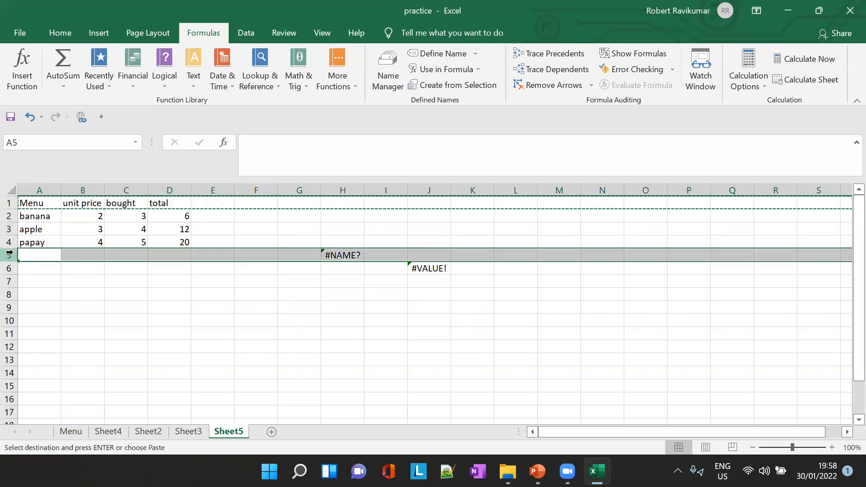
key("ctrl+v")
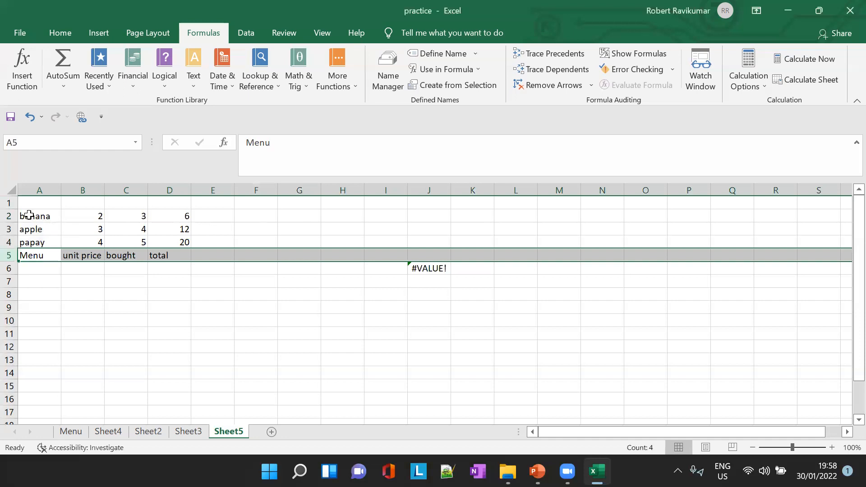
- Create named ranges from A2:D5 with Create from Selection, using only the bottom row and replacing the existing definition of Menu
left_click_drag(29, 216, 182, 261)
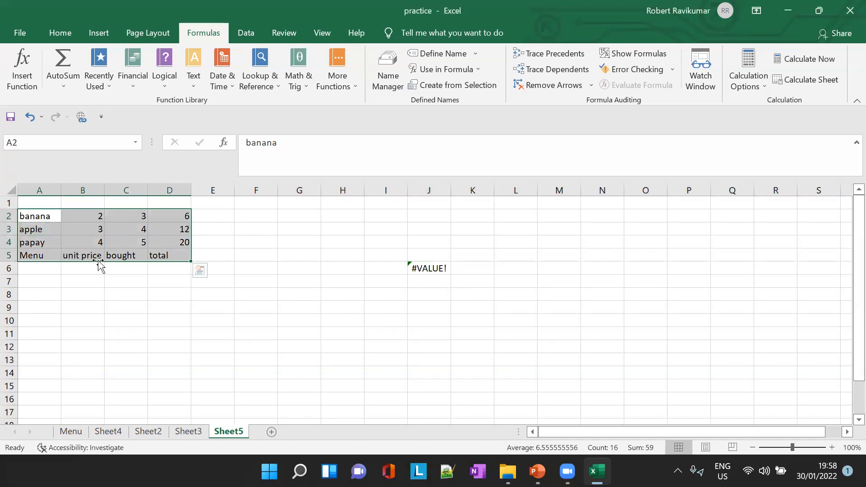
left_click(480, 87)
left_click(322, 221)
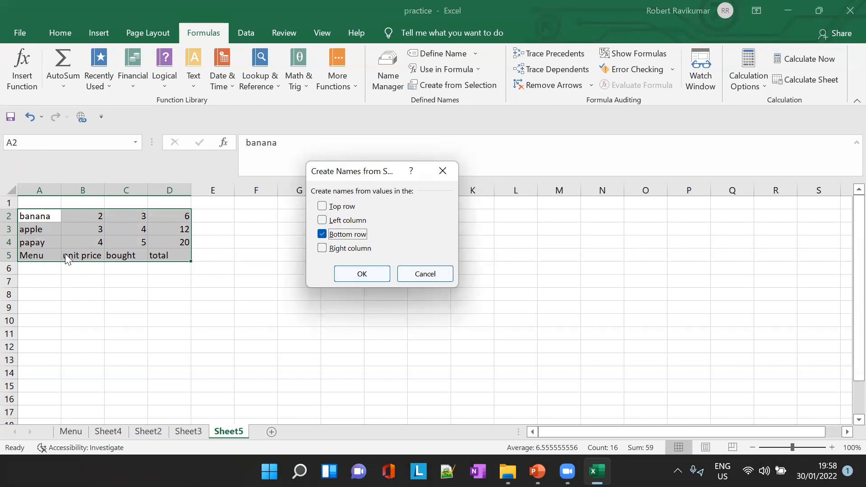
left_click(362, 274)
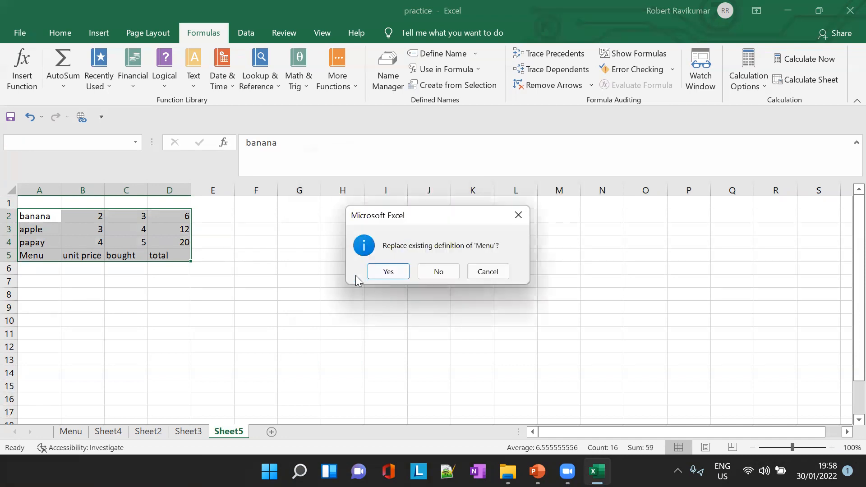
left_click(389, 271)
- Sum the bought quantities in H9 with =SUM(bought)
left_click(346, 307)
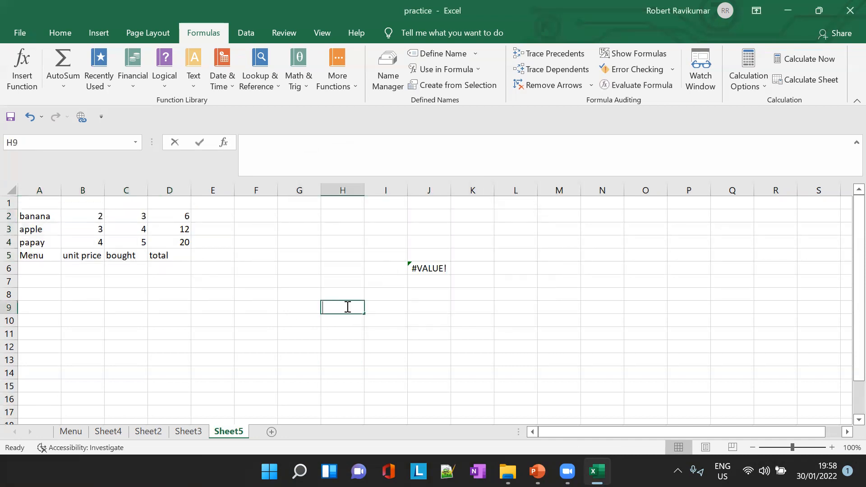
type("=bou")
key("BackSpace")
key("BackSpace")
key("BackSpace")
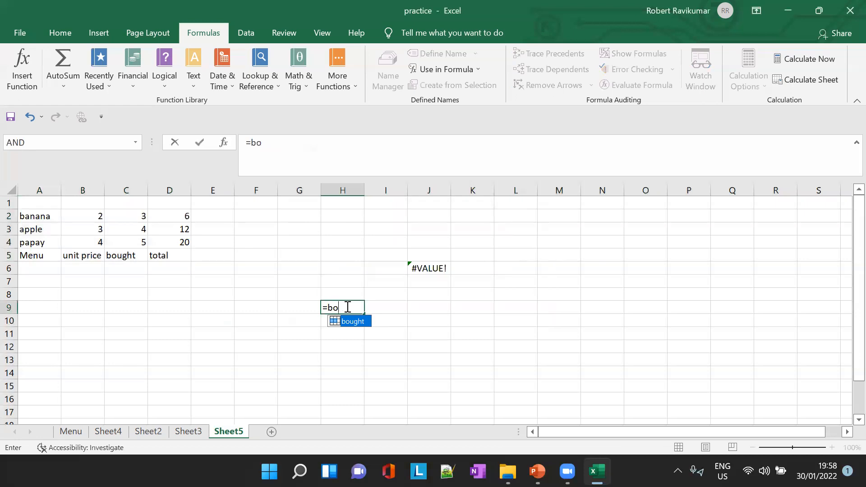
type("SUM")
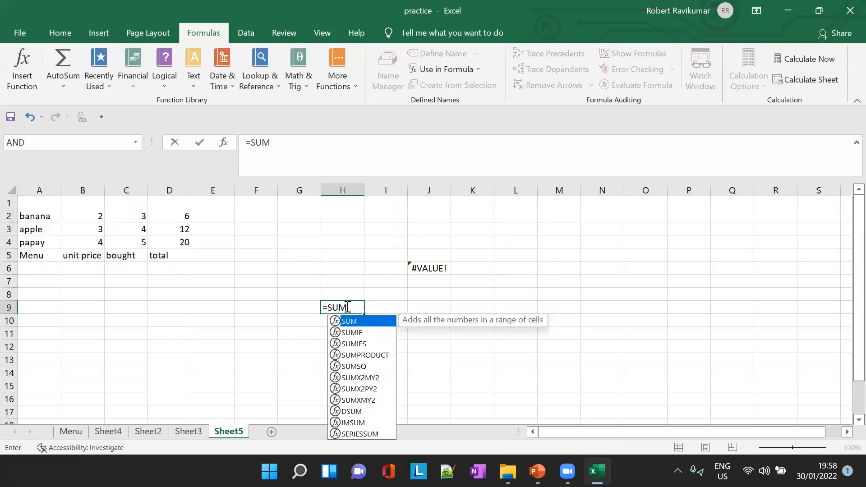
type("(bou")
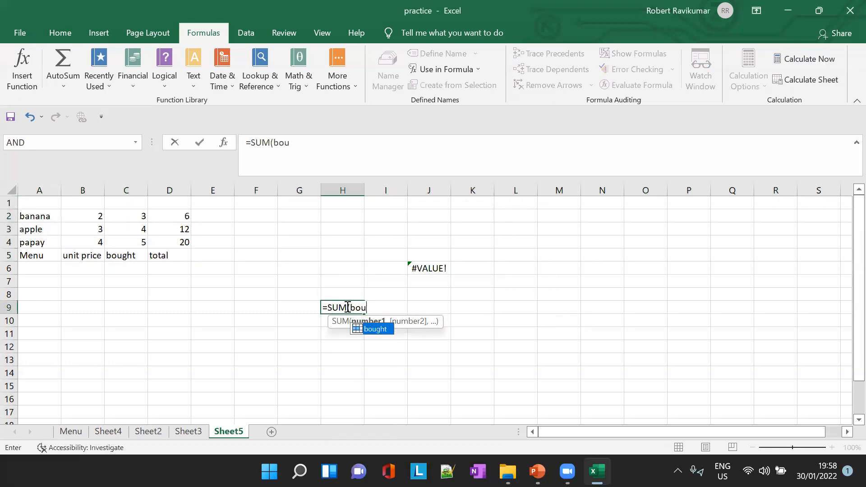
key("Tab")
type(")")
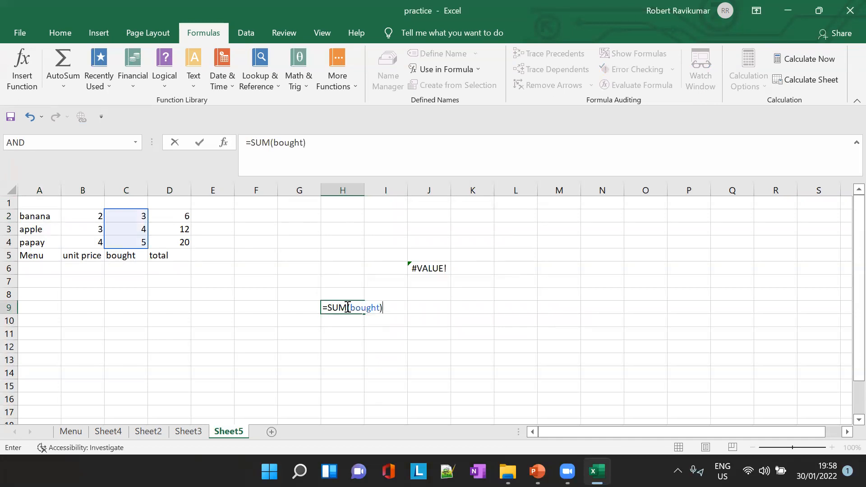
key("Tab")
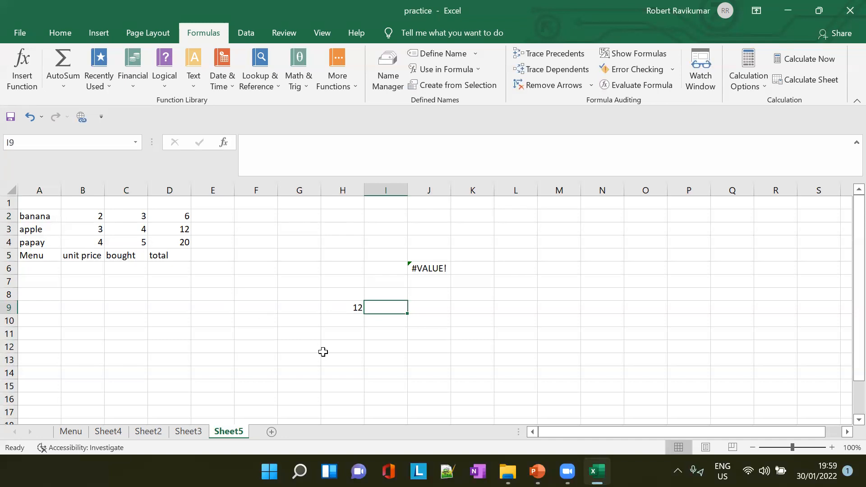
- Enter a SUM formula in cell H10 with the partial range name u as its argument
left_click(344, 322)
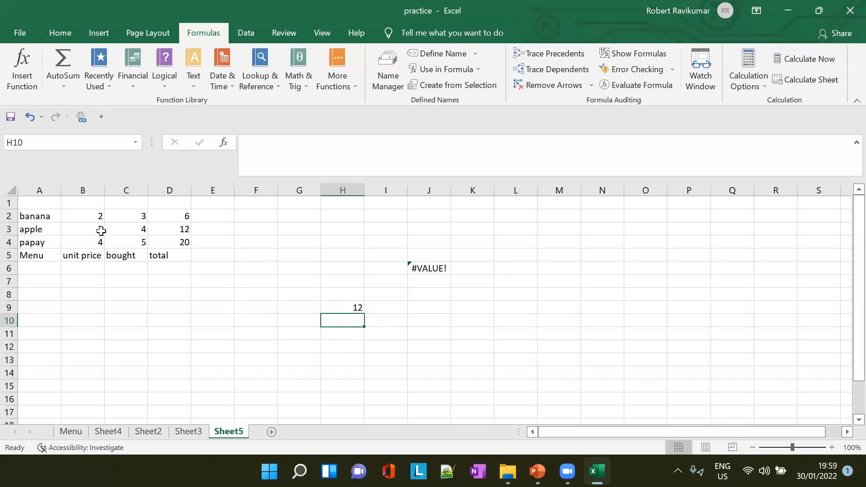
type("-=")
key("BackSpace")
key("BackSpace")
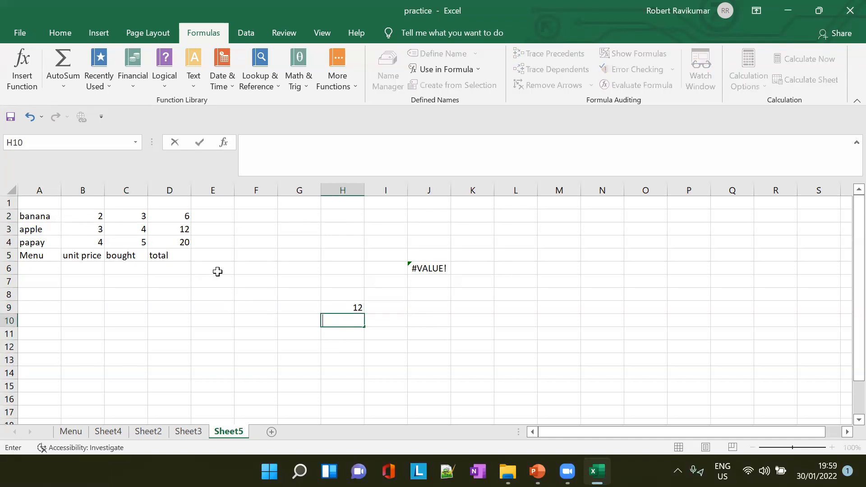
type("=S")
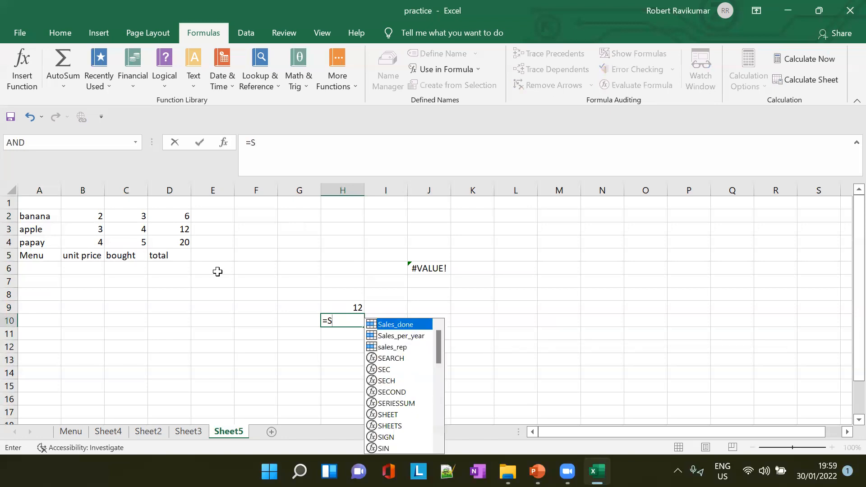
type("UM(")
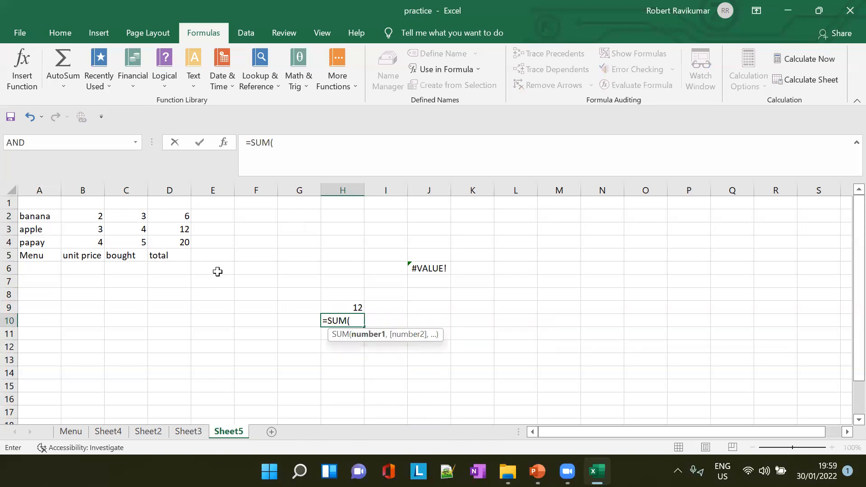
type("u")
key("Down")
key("Down")
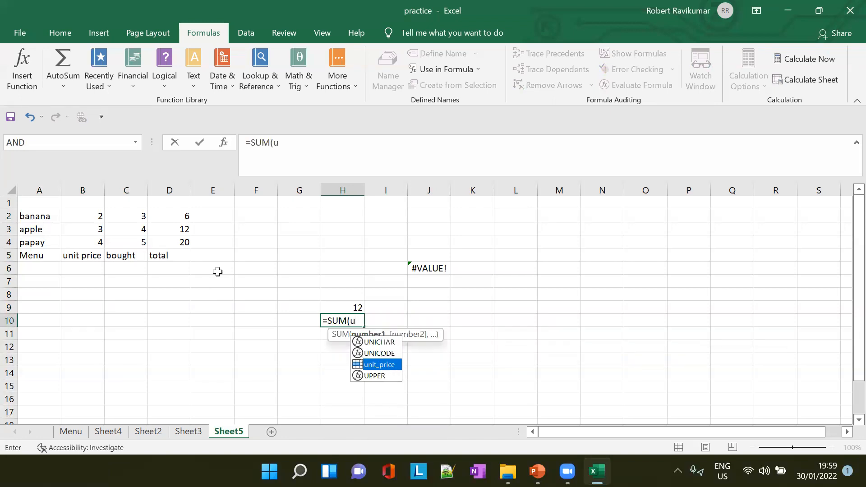
key("Return")
key("Up")
key("Down")
left_click(344, 322)
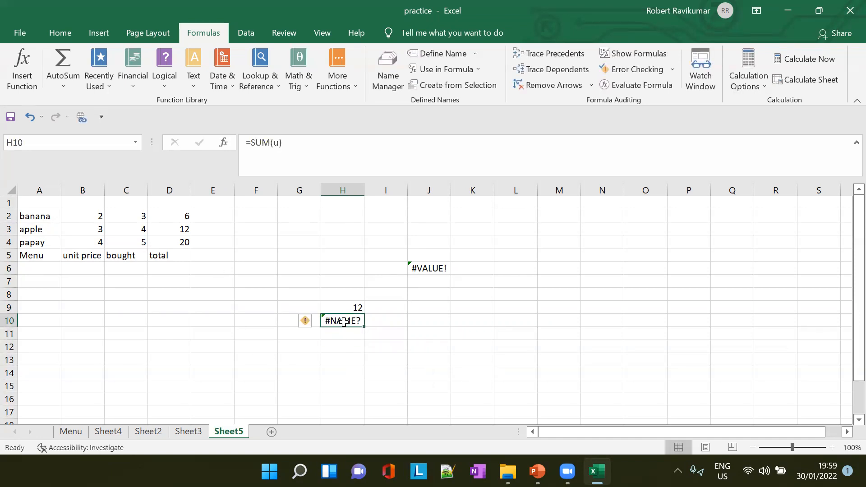
- Correct the formula in H10 to =SUM(unit_price)
left_click(279, 143)
type("ni")
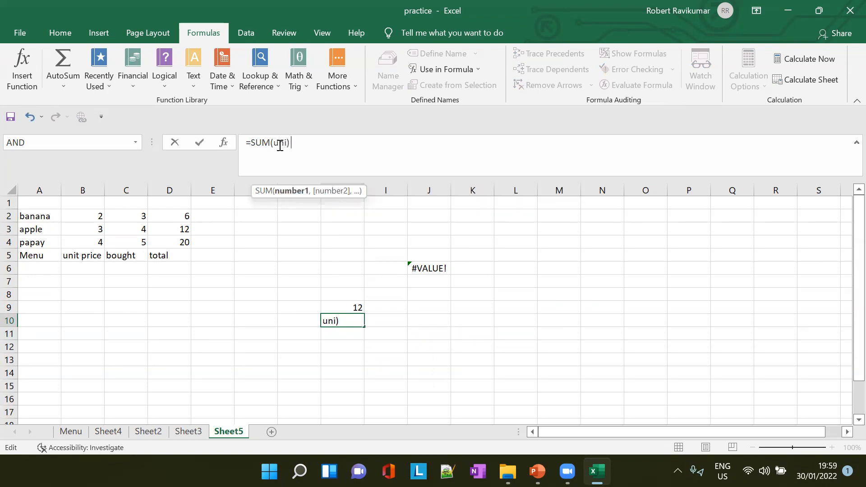
key("Down")
key("Down")
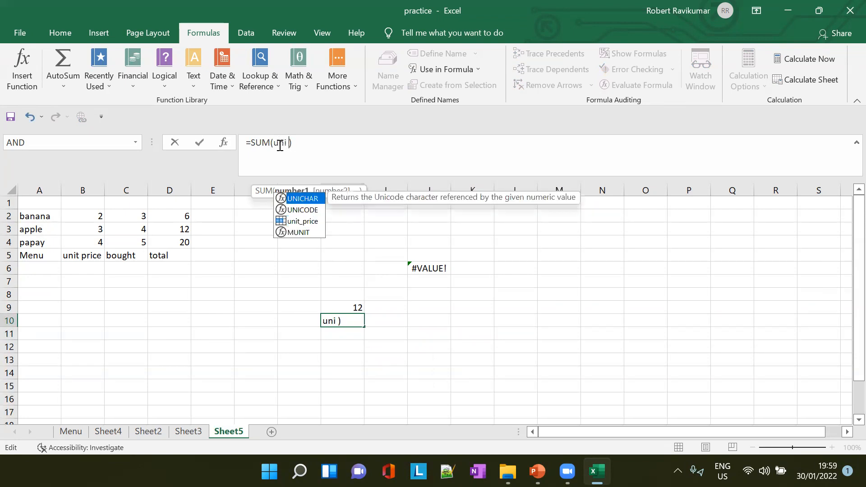
key("BackSpace")
type("t")
type("_pri")
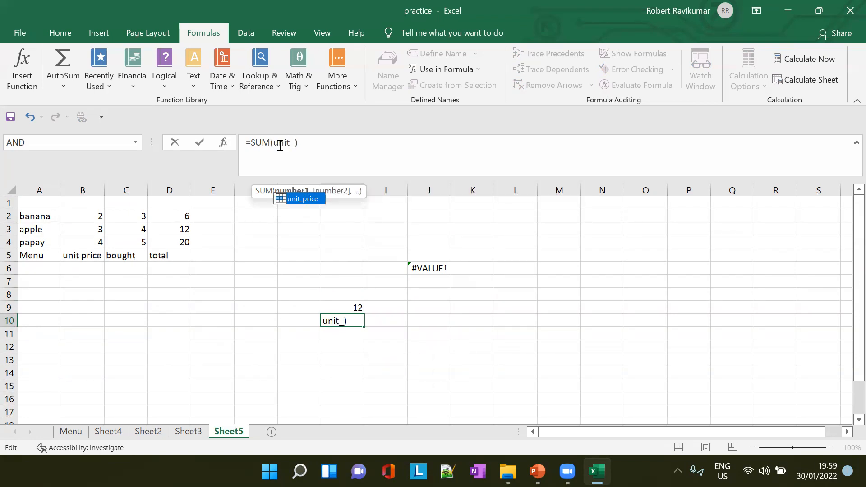
double_click(300, 199)
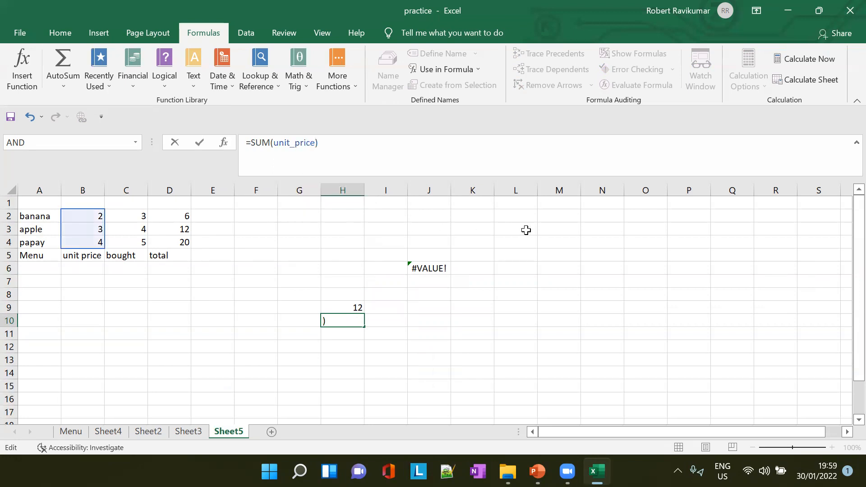
key("Tab")
left_click(348, 319)
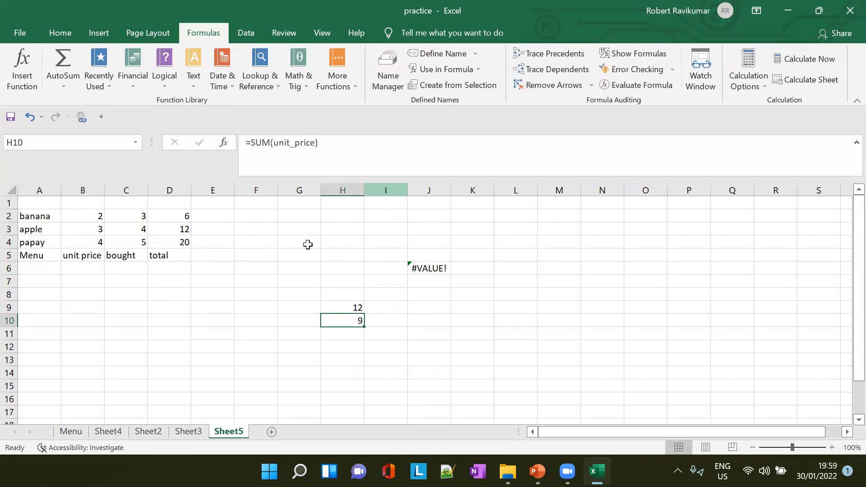
- Switch to PowerPoint and read slide 24 on Create From Selection and slide 25 on getting all named ranges
key("alt+Tab")
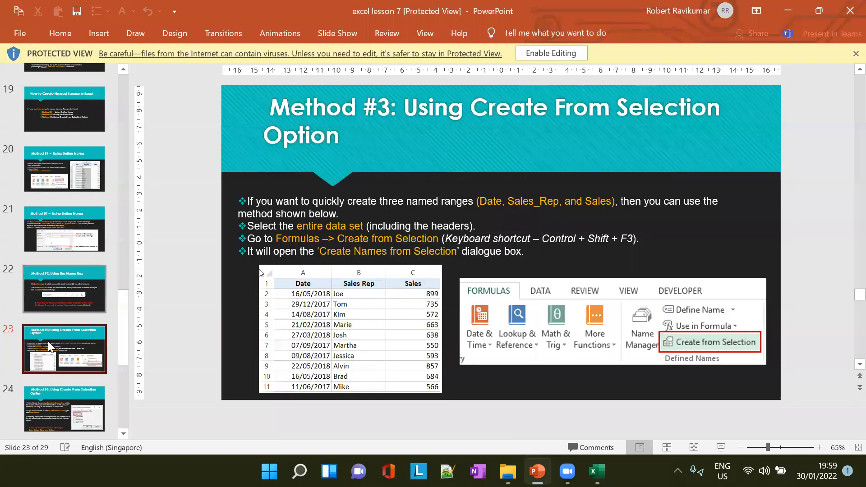
left_click(89, 359)
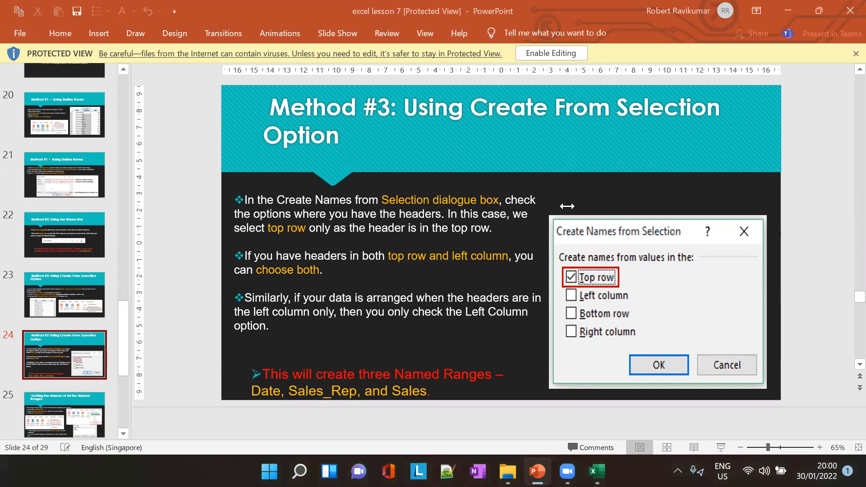
scroll(52, 398, "down", 2)
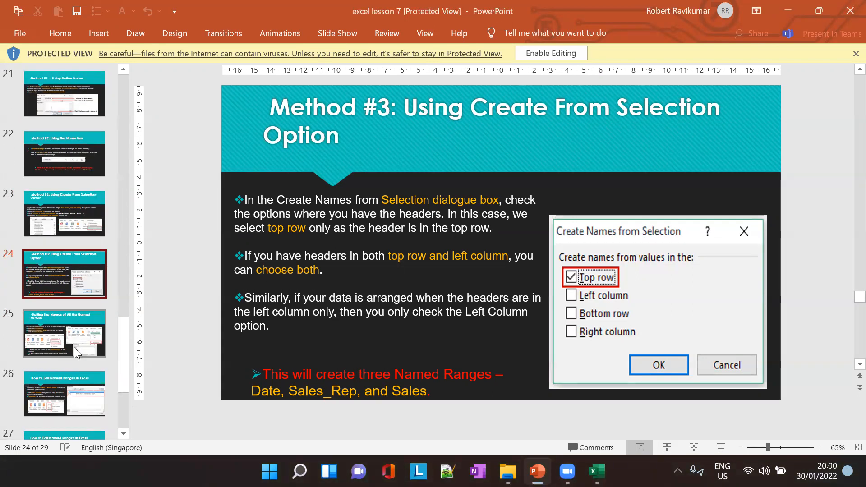
left_click(74, 347)
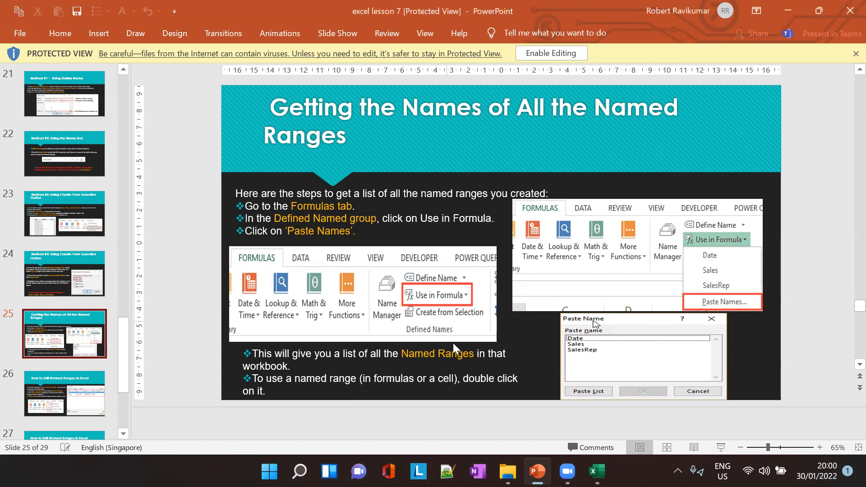
- Switch back to Excel and paste the defined name banana into H10's formula, making it =SUM(unit_price)+banana
key("alt+Tab")
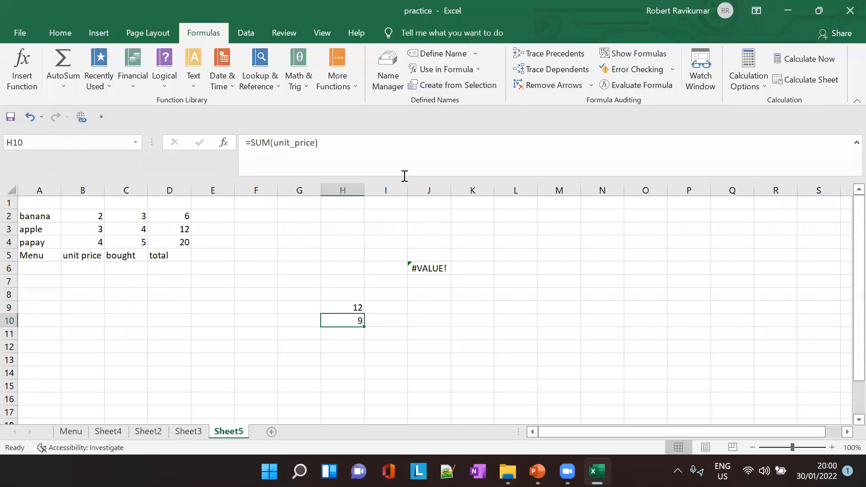
left_click(478, 72)
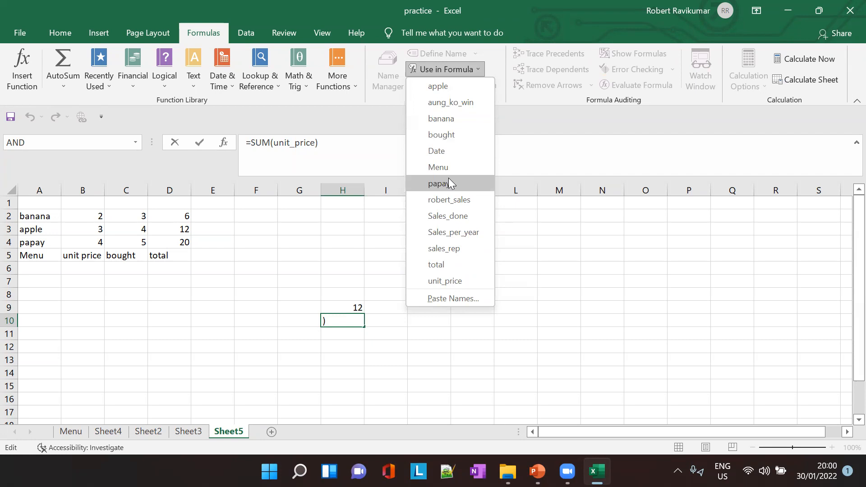
left_click(472, 299)
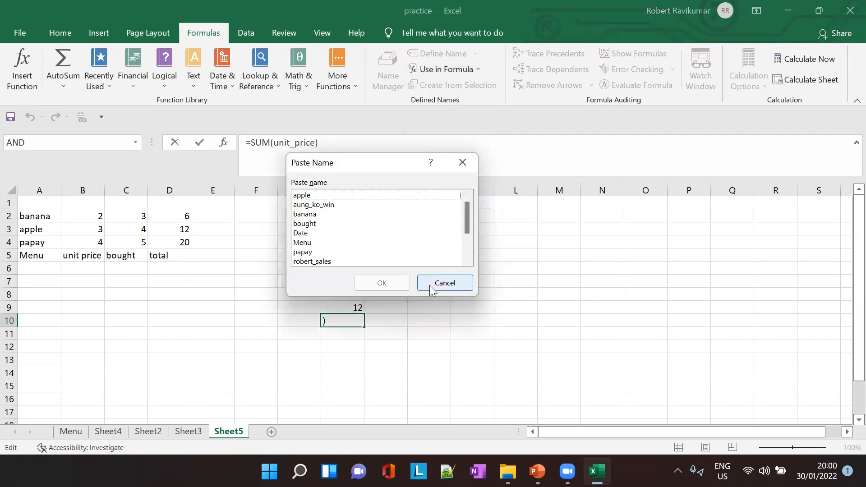
left_click(372, 213)
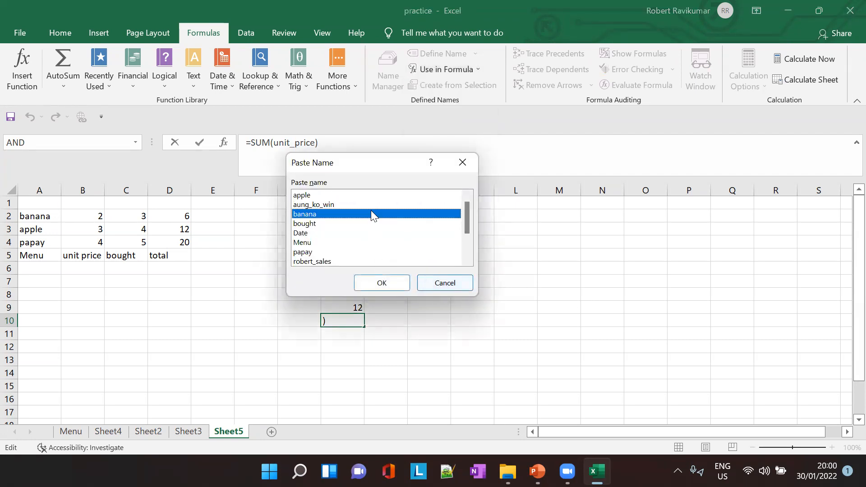
left_click(382, 283)
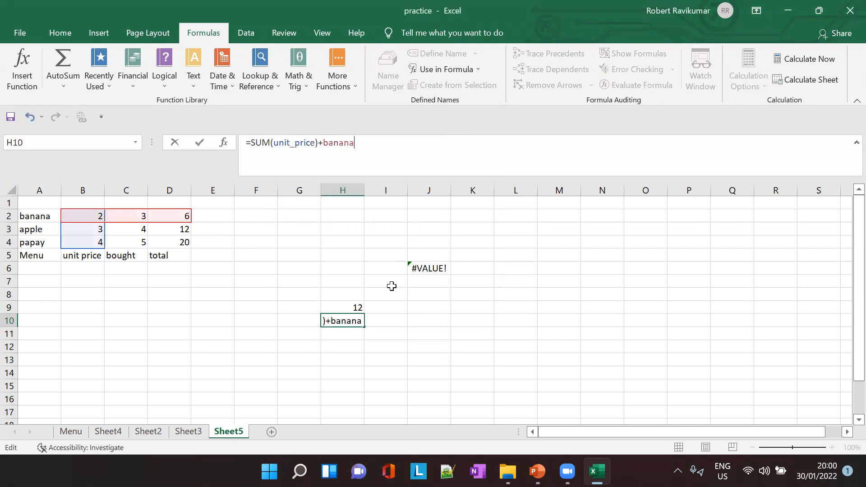
left_click(535, 307)
left_click(323, 354)
- Sum the named range ending in _sales in cell D12, choosing the name through Use in Formula
left_click(158, 348)
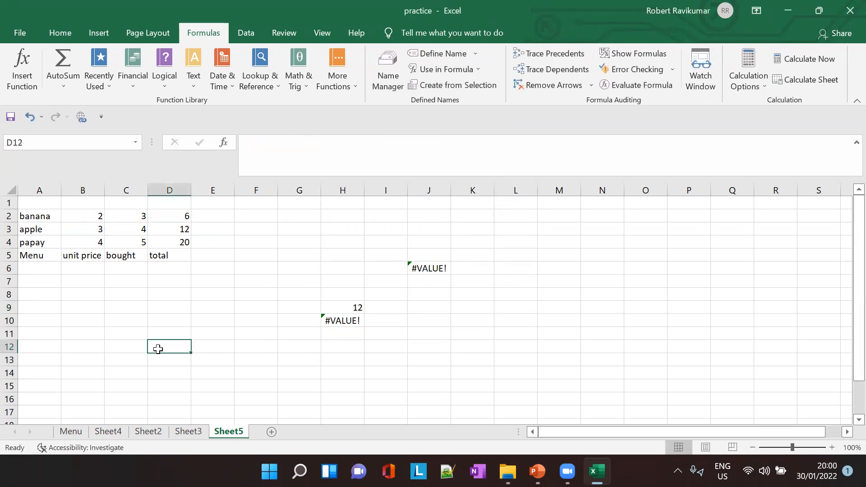
type("=SUM")
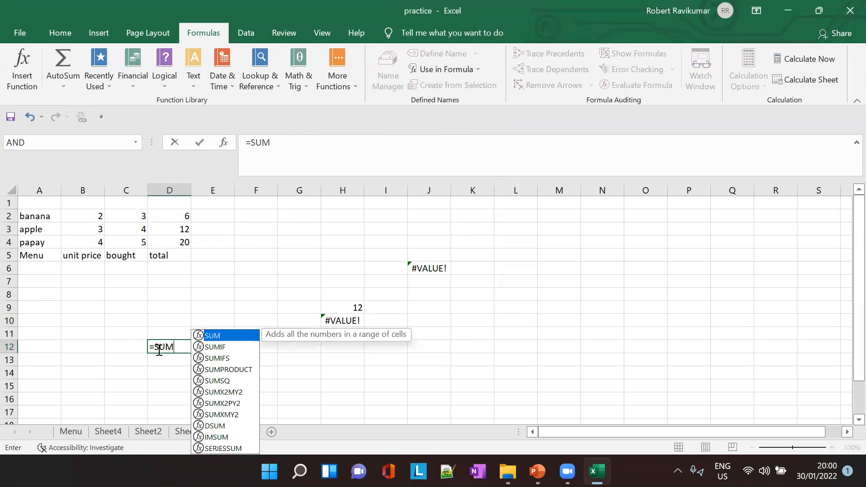
type("(")
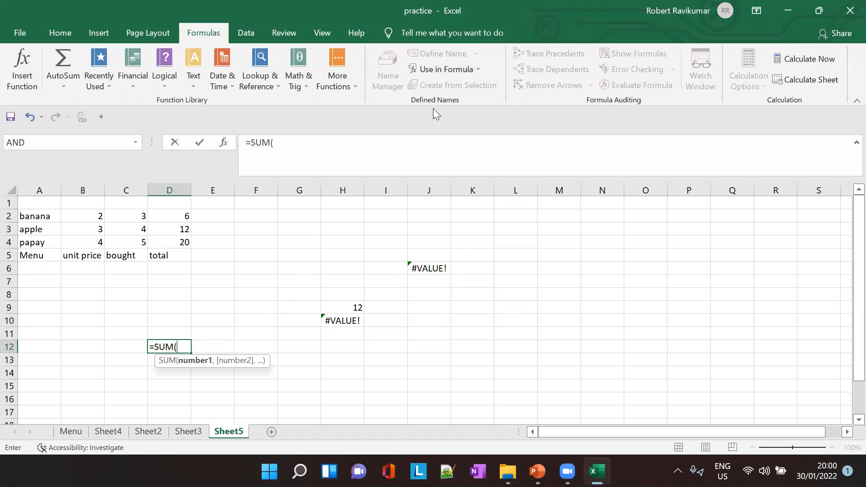
left_click(477, 70)
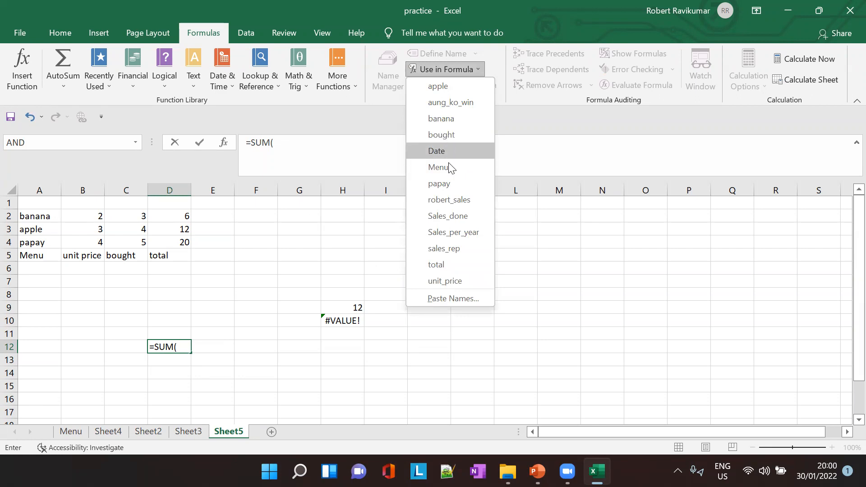
left_click(449, 200)
key("Tab")
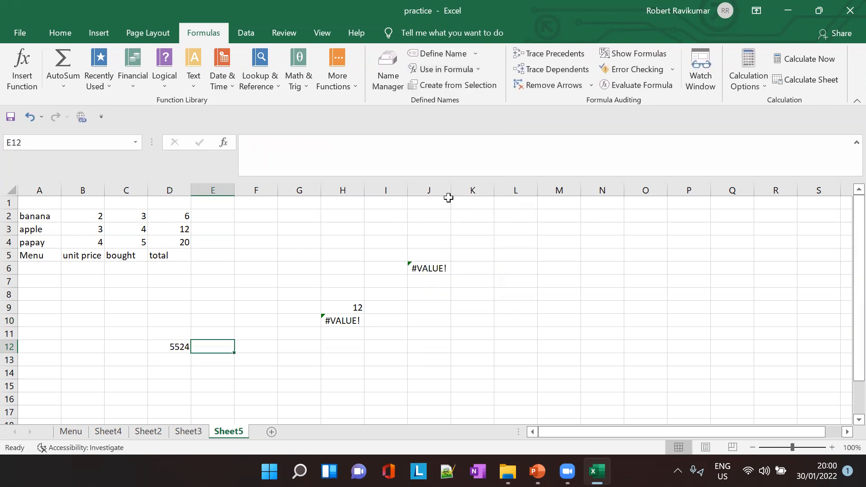
- Sum the Sales_done named range in cell H15, choosing the name through Use in Formula
left_click(327, 385)
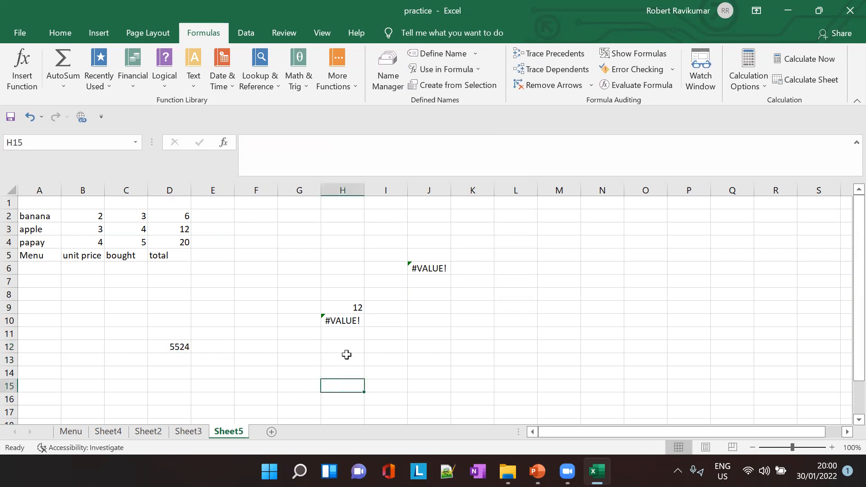
type("=")
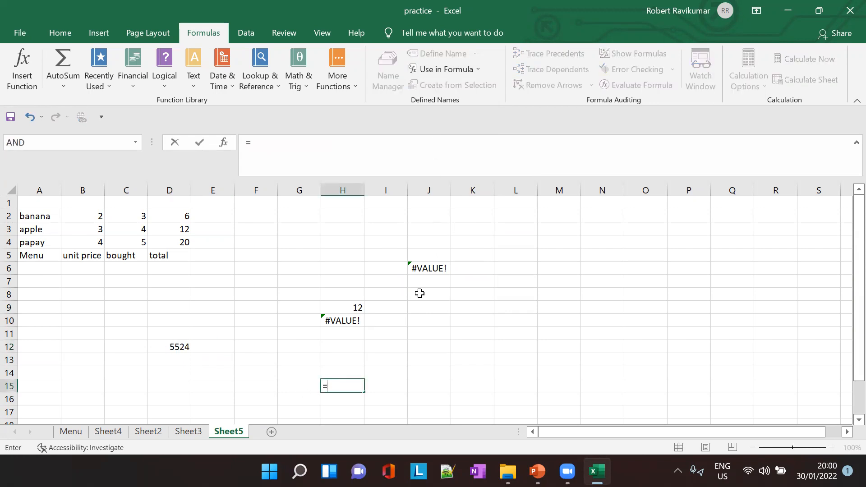
type("SUM(")
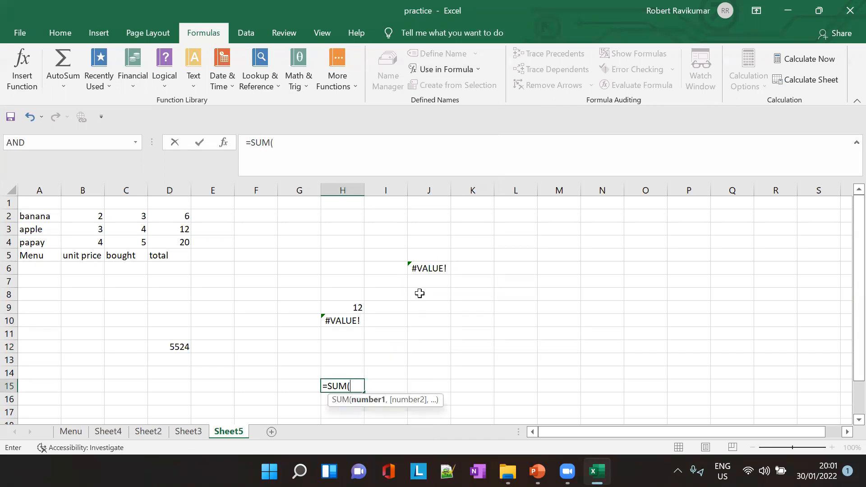
type("Sal")
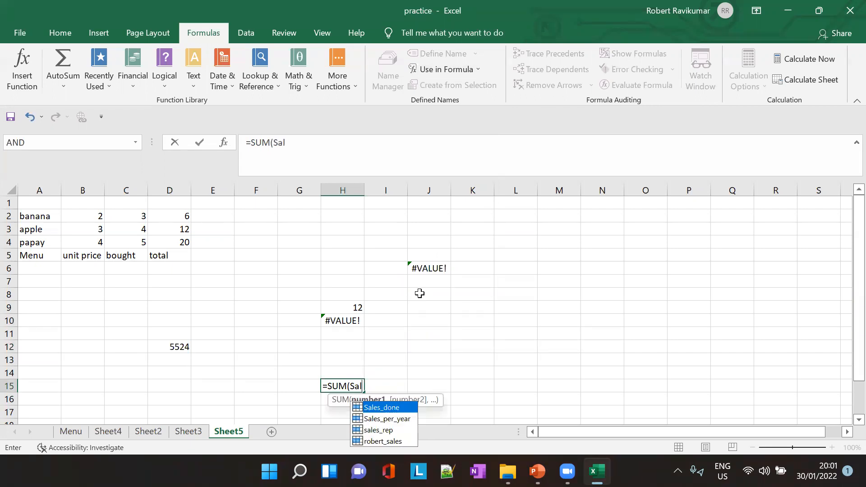
key("BackSpace")
key("BackSpace")
key("BackSpace")
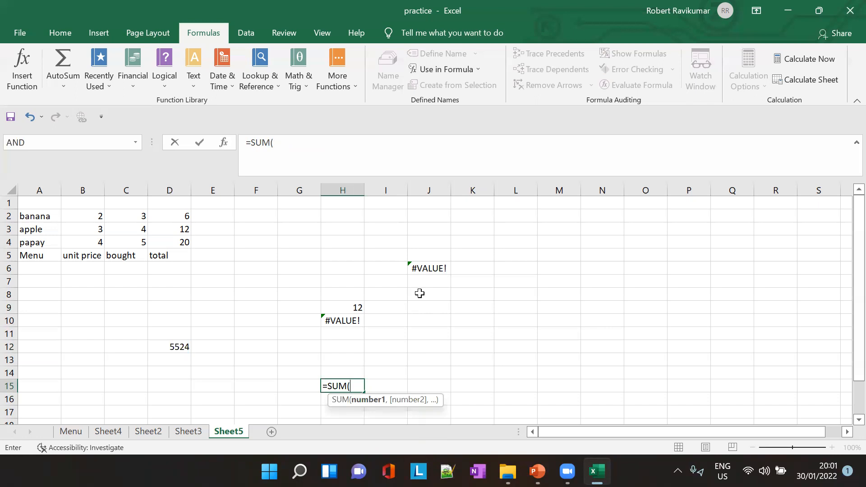
left_click(472, 70)
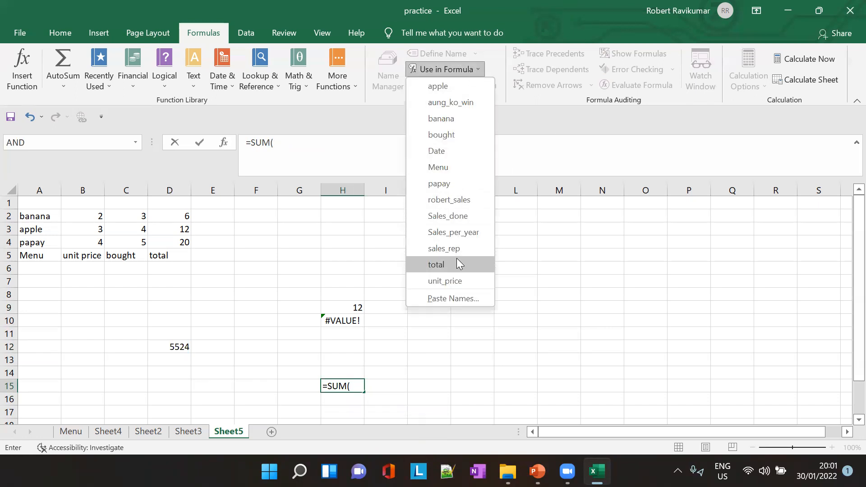
left_click(463, 221)
key("Tab")
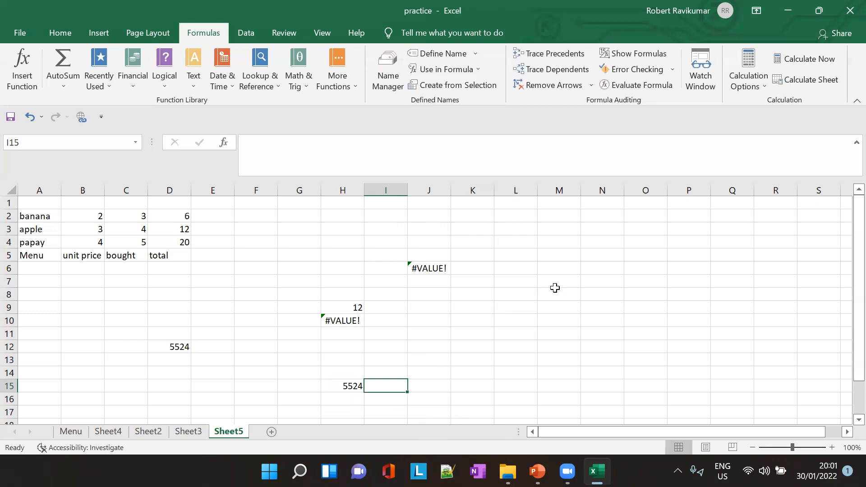
- Switch to PowerPoint, review slides 25 and 26 on listing and editing named ranges, and return to Excel
key("alt+Tab")
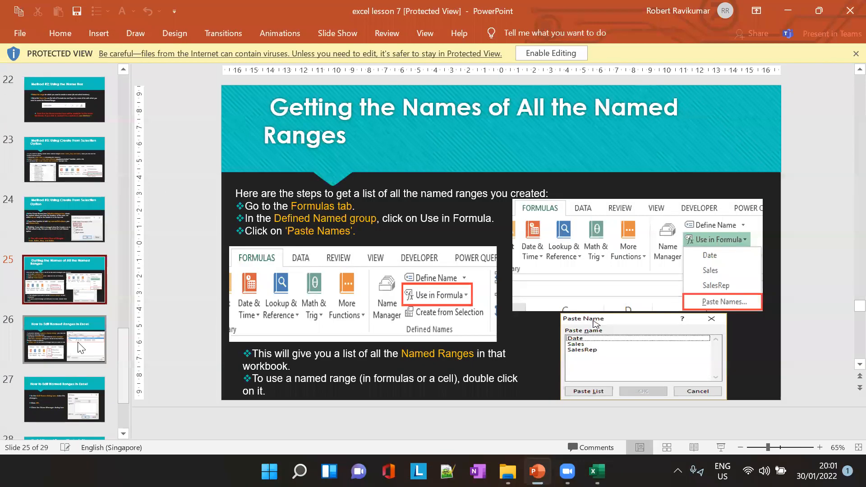
left_click(81, 348)
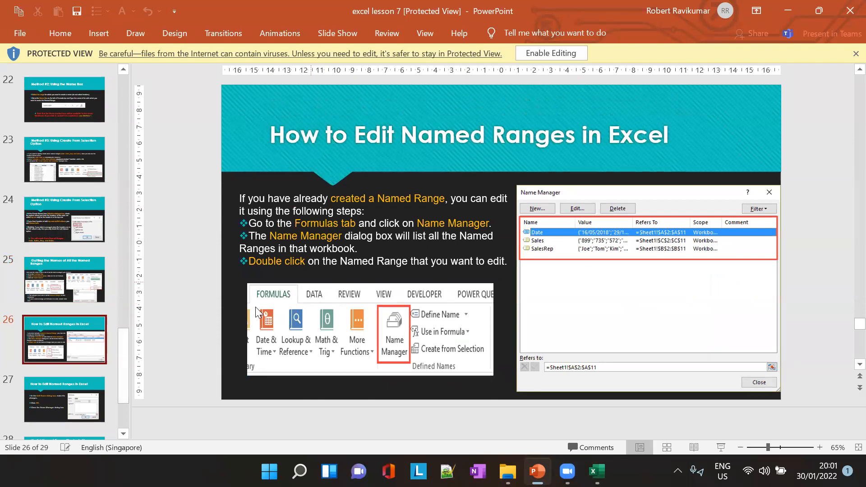
left_click(72, 289)
left_click(72, 332)
left_click(597, 471)
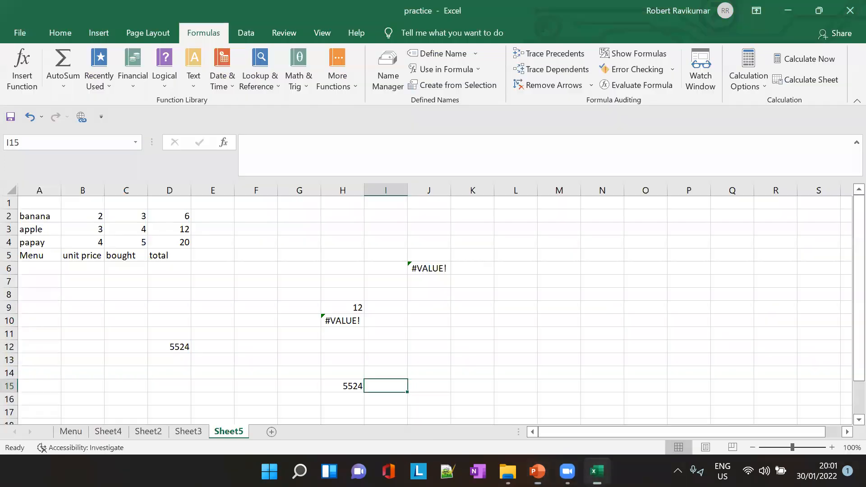
- Delete the defined name listed directly after apple, which refers to =Sheet3!$B$1:$B$7, and close the Name Manager
left_click(388, 64)
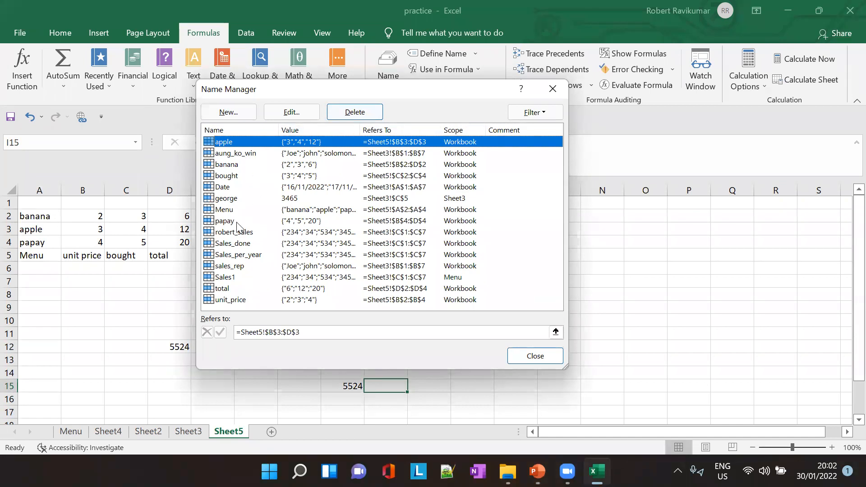
left_click(239, 153)
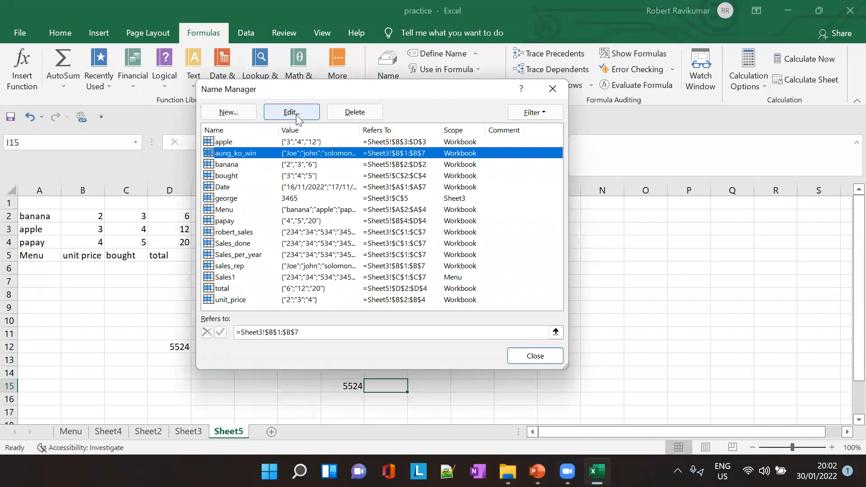
left_click(352, 115)
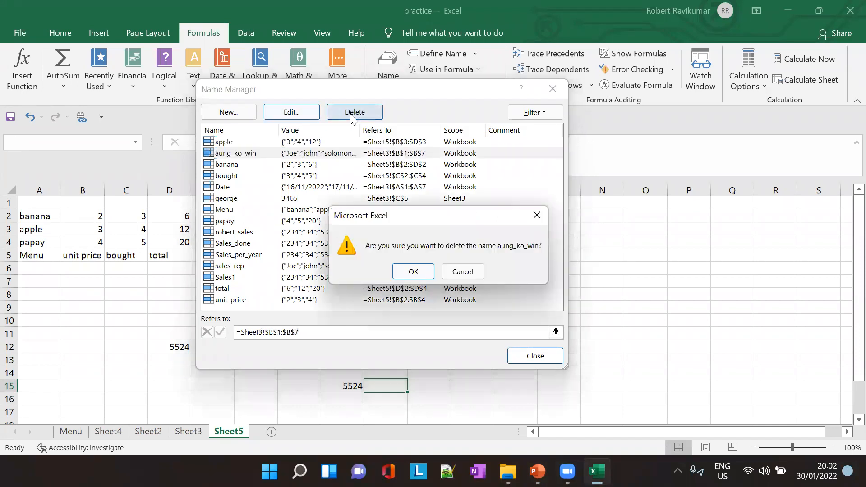
left_click(421, 272)
left_click(554, 357)
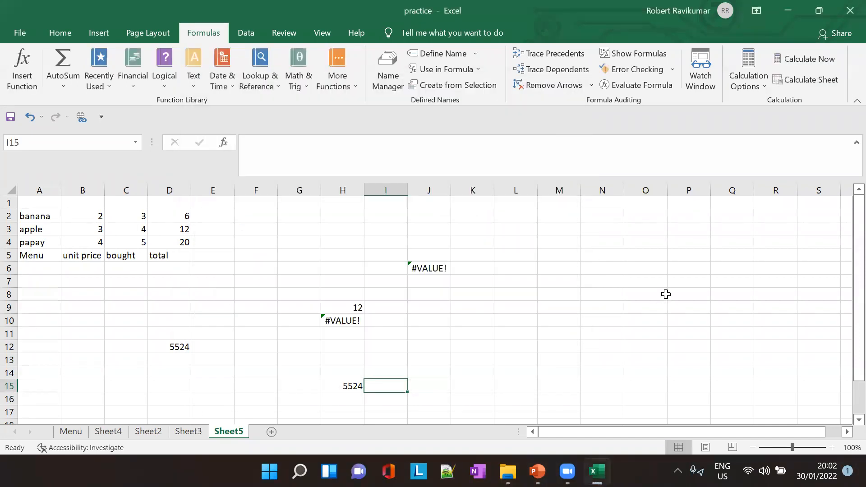
- Try to use the deleted name in a formula in cell O8, and cancel the entry
left_click(666, 294)
type("=aun")
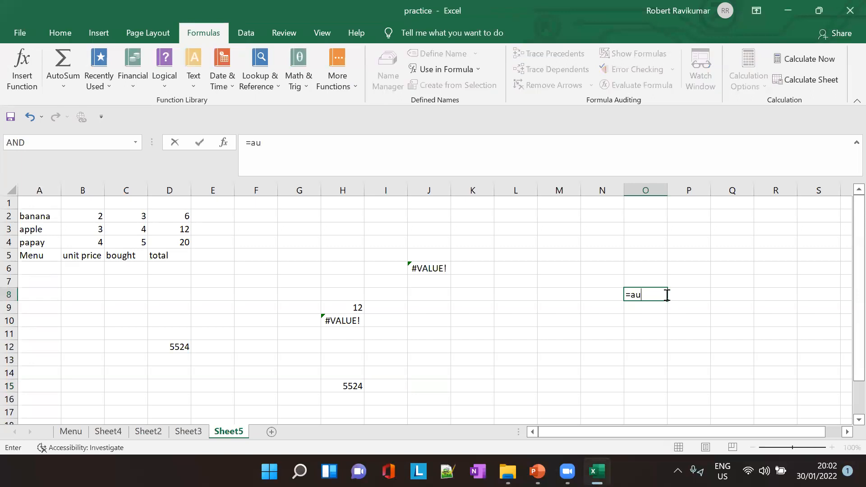
key("BackSpace")
key("BackSpace")
key("BackSpace")
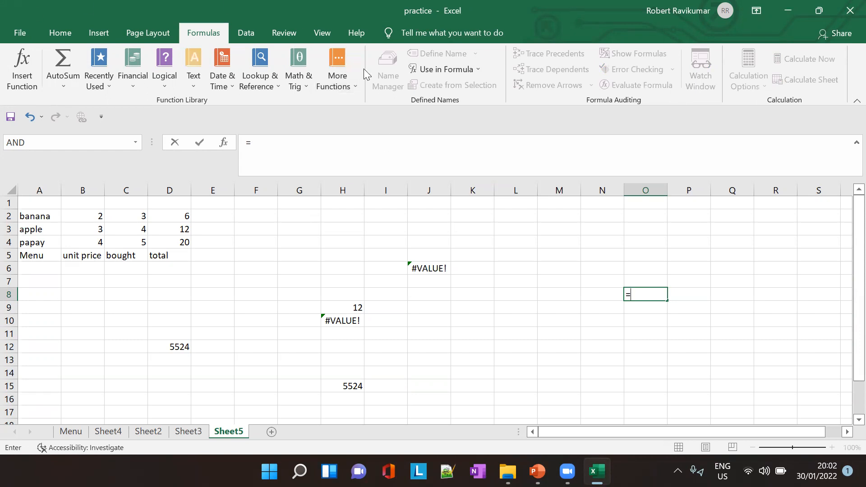
key("Escape")
left_click(501, 271)
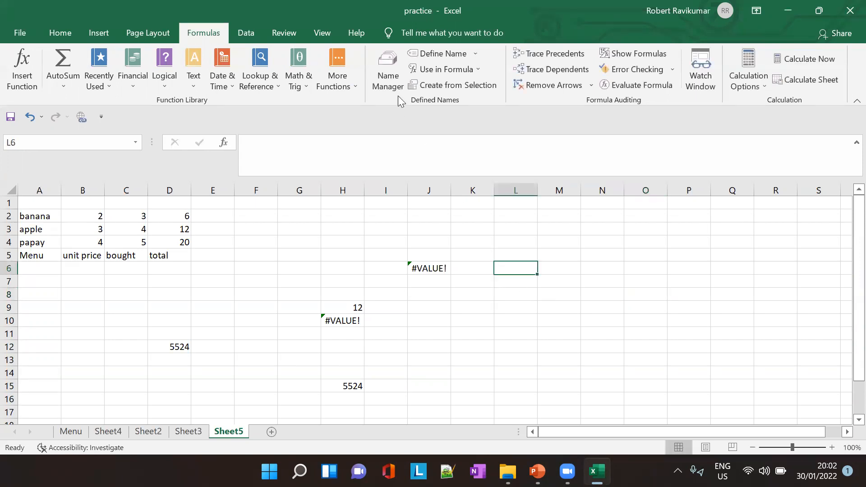
- Rename the Sales_done named range as Sales_done_name_change in the Name Manager
left_click(389, 70)
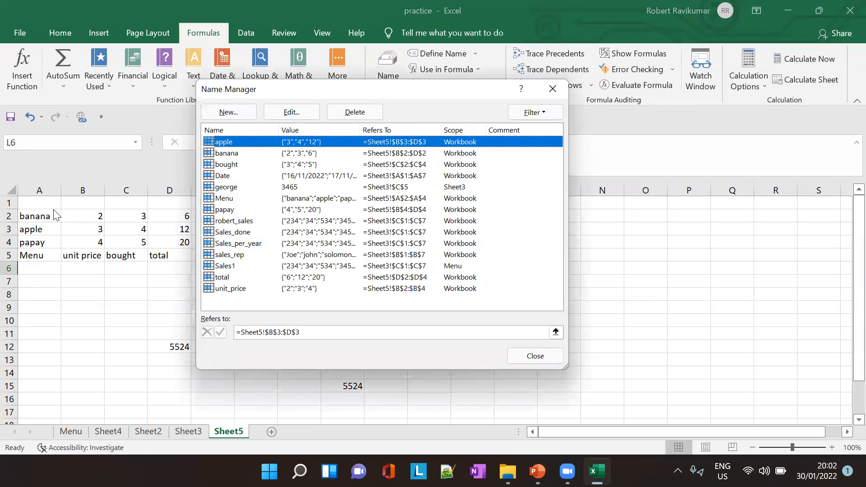
left_click(269, 187)
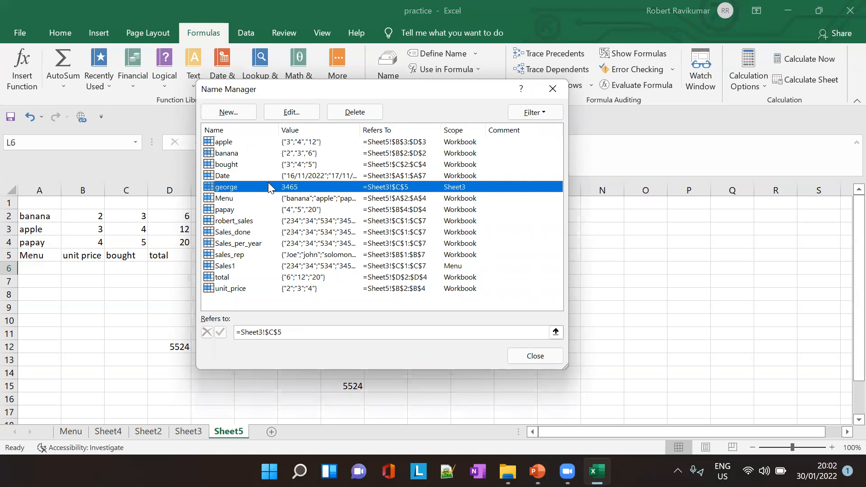
left_click(295, 233)
left_click(278, 116)
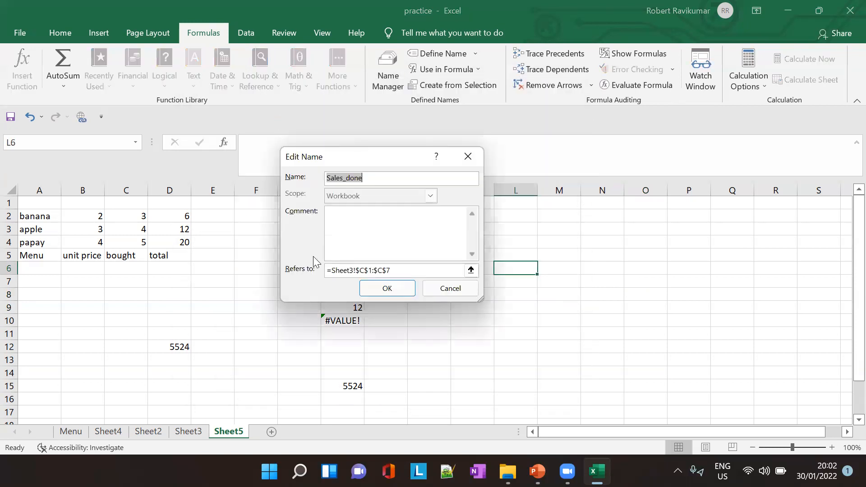
left_click(370, 178)
type("_")
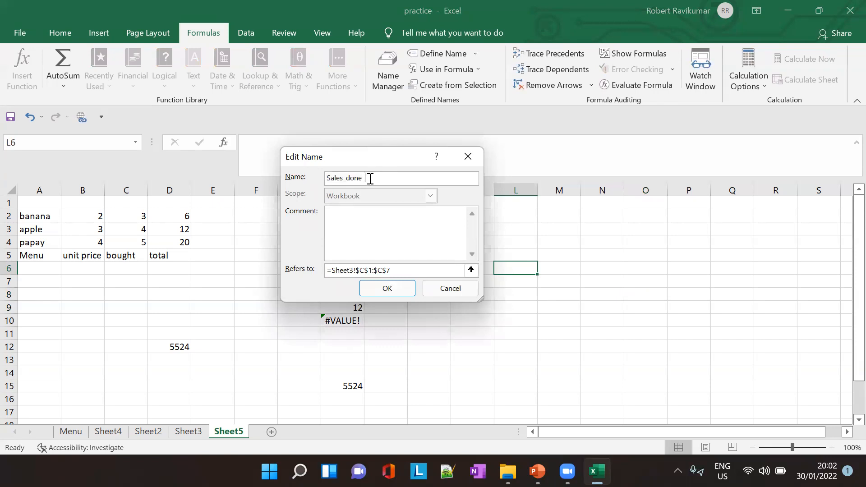
type("name_cnange")
key("BackSpace")
key("BackSpace")
key("BackSpace")
key("BackSpace")
key("BackSpace")
type("hange")
- Set the edited name's reference to =Sheet3!$C$1:$C$9, confirm it and close the Name Manager
left_click(400, 271)
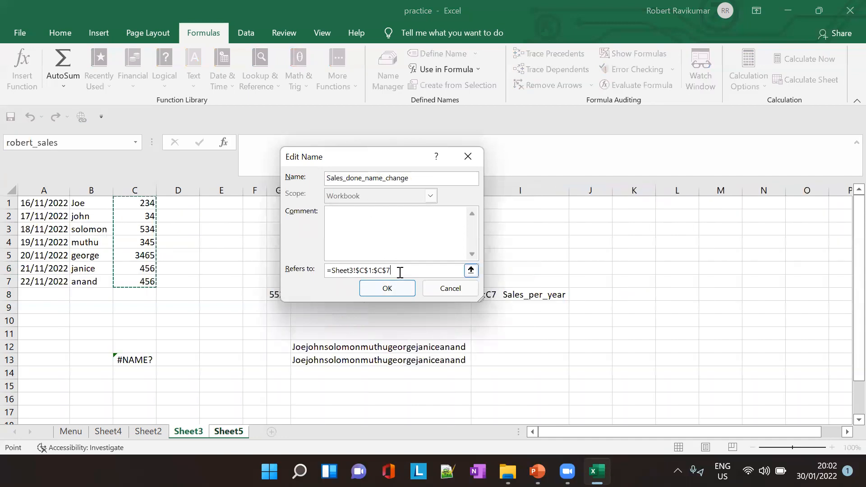
key("BackSpace")
type("9")
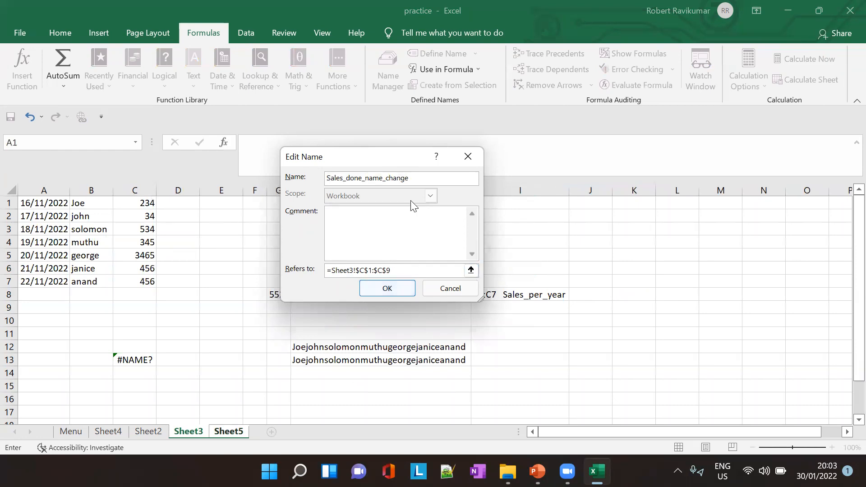
left_click(399, 293)
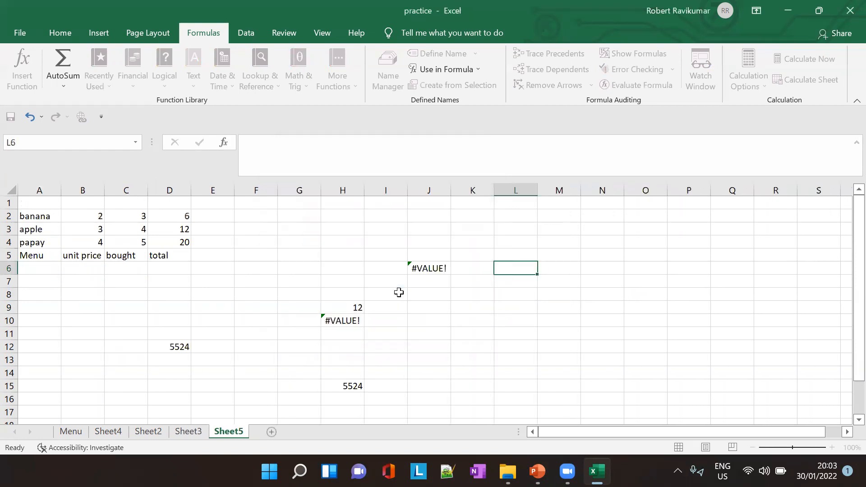
left_click(528, 364)
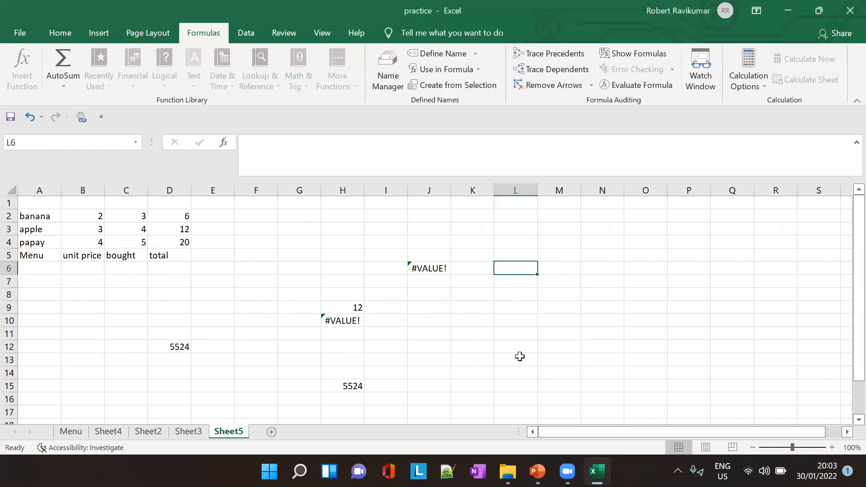
- Enter =SUM(Sales_done_name_change) in cell O11, choosing the renamed range from the formula suggestions
left_click(627, 329)
type("=")
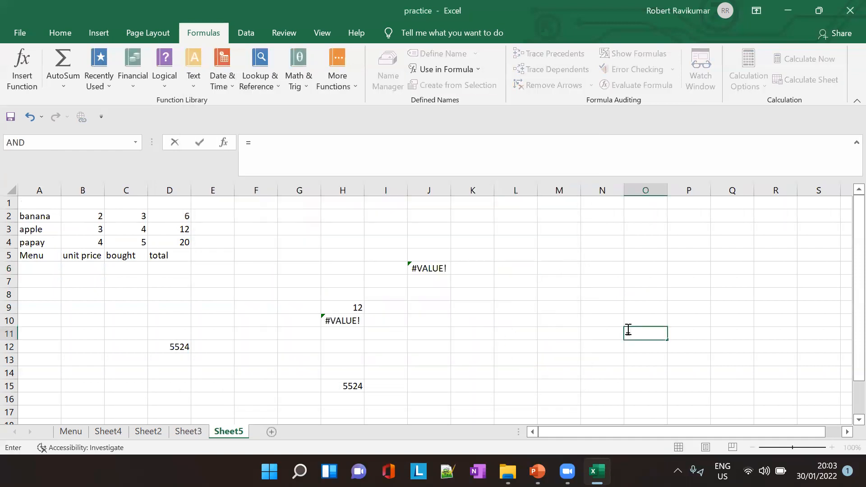
type("sa")
key("BackSpace")
type("sa")
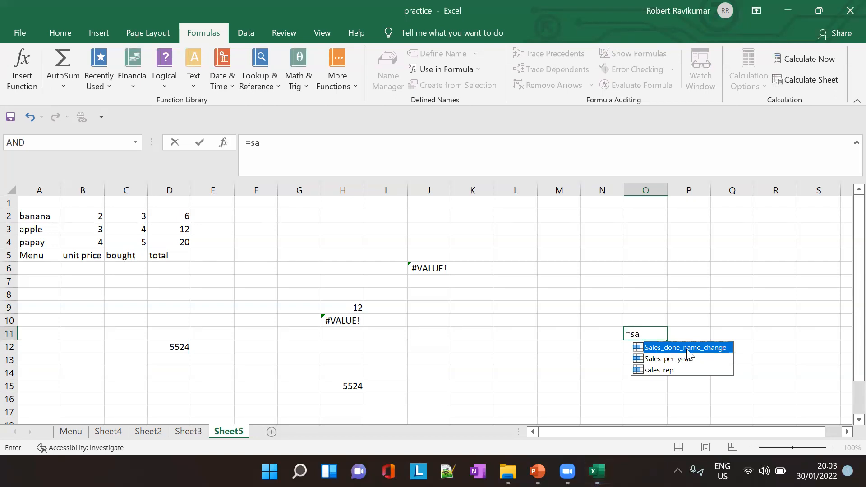
double_click(688, 350)
left_click(629, 335)
type("Sum")
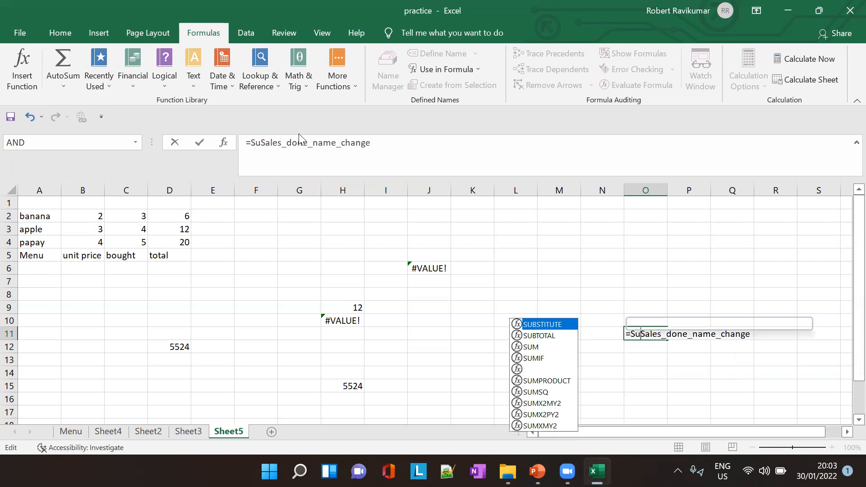
type("9")
key("BackSpace")
type("(")
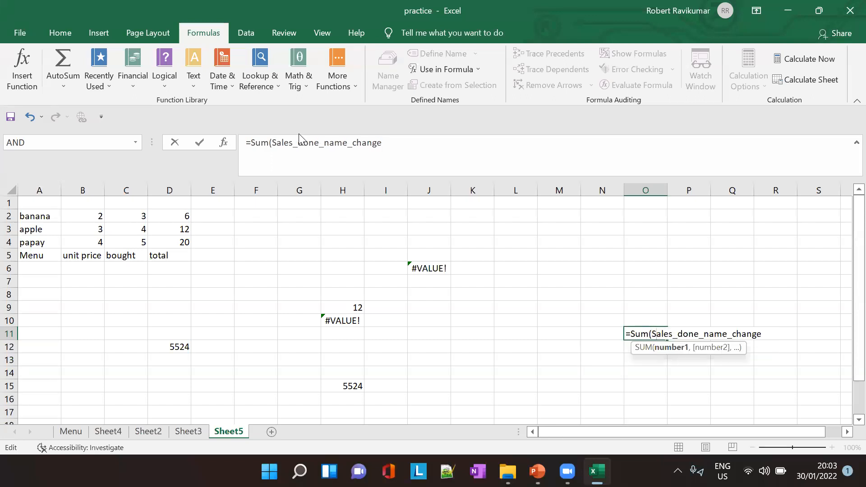
key("Tab")
key("Left")
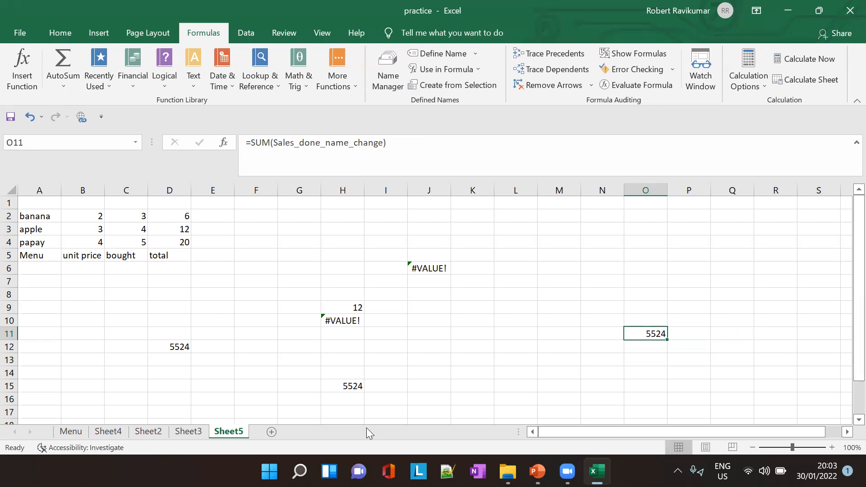
- Switch to PowerPoint, review slides 27 and 28 on editing named ranges and useful shortcuts, and return to Excel
left_click(300, 472)
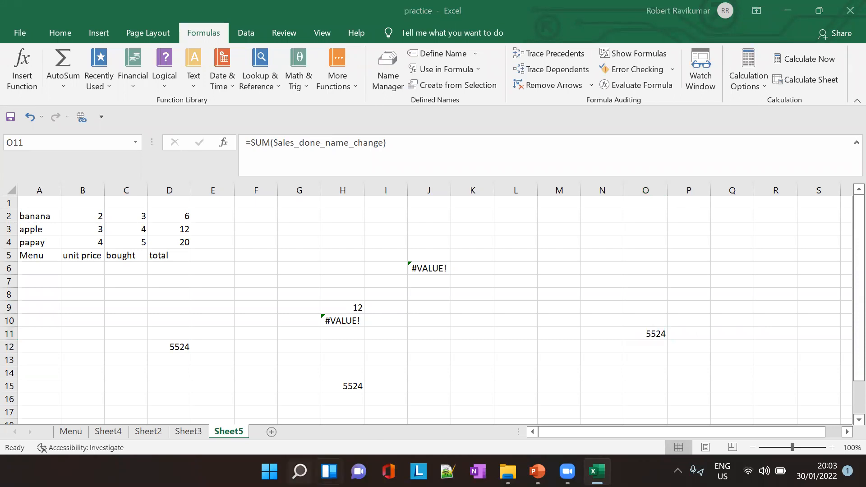
left_click(538, 471)
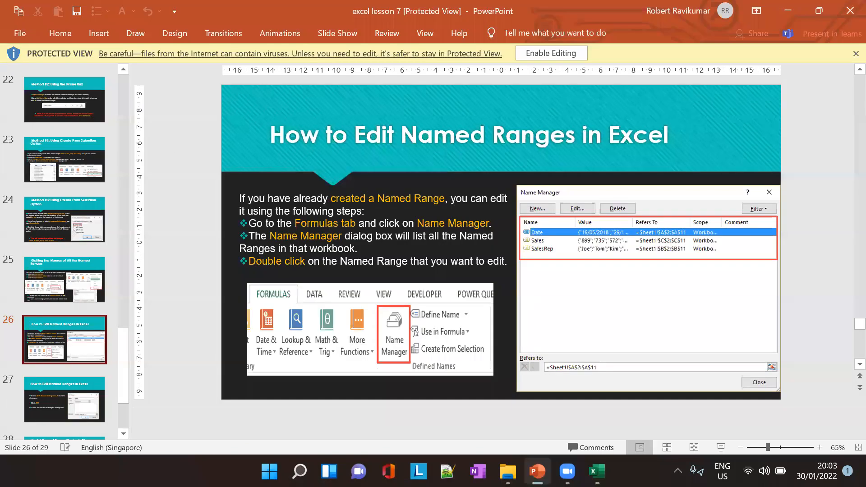
scroll(66, 327, "down", 3)
left_click(70, 285)
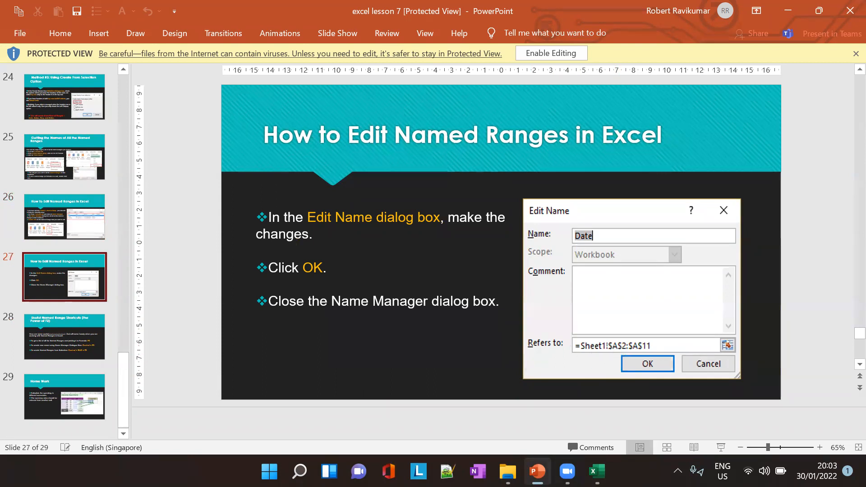
mouse_move(597, 472)
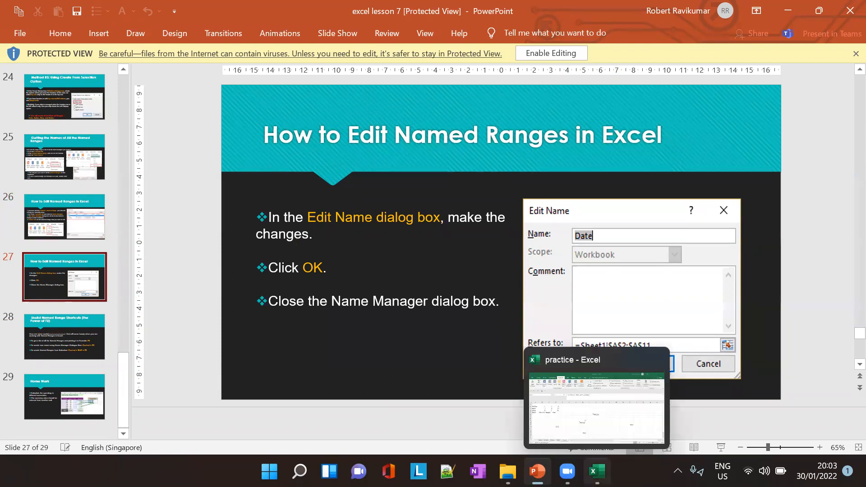
left_click(65, 327)
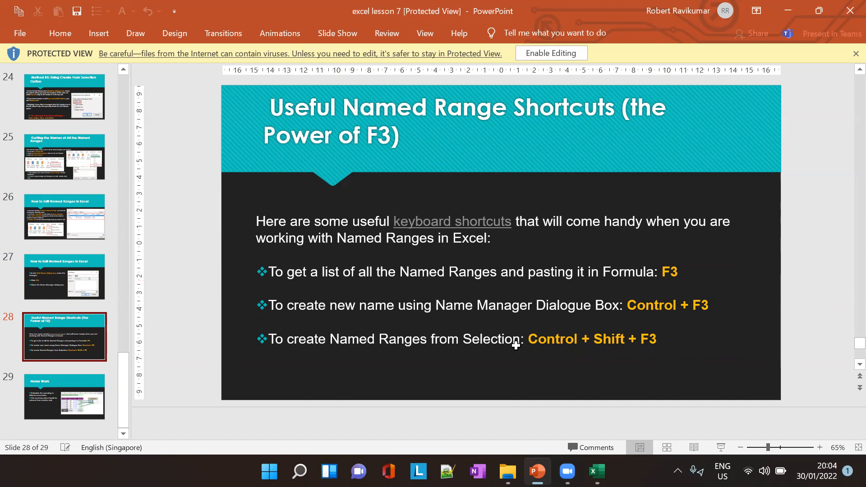
key("alt+Tab")
type("UM(F")
key("BackSpace")
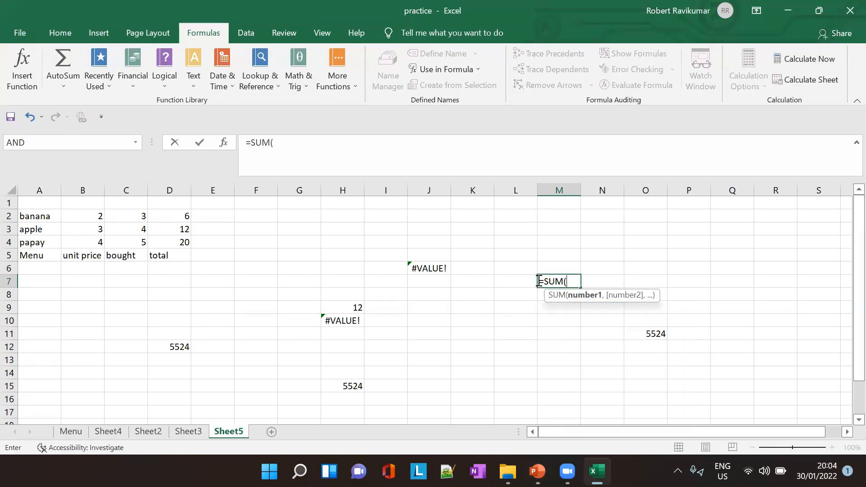
key("XF86AudioLowerVolume")
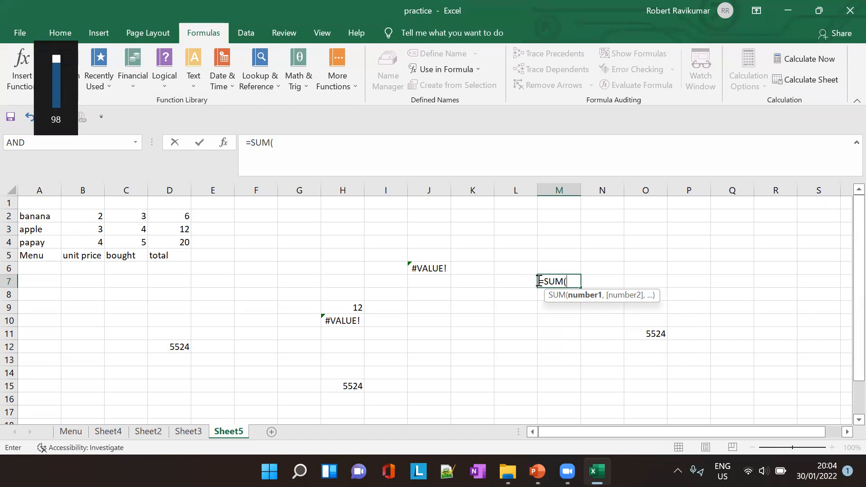
key("XF86AudioRaiseVolume")
key("Escape")
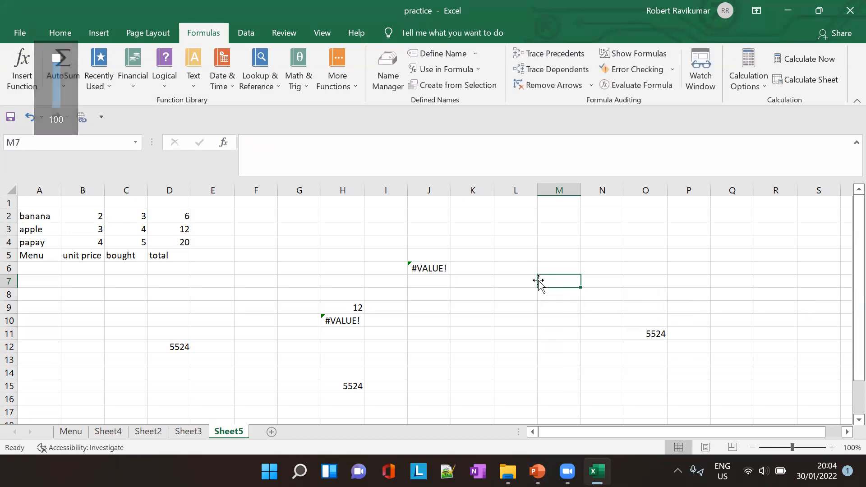
- Start a =SUM( formula in cell M7, view the list of named ranges available for pasting, and dismiss it
type("=SUM")
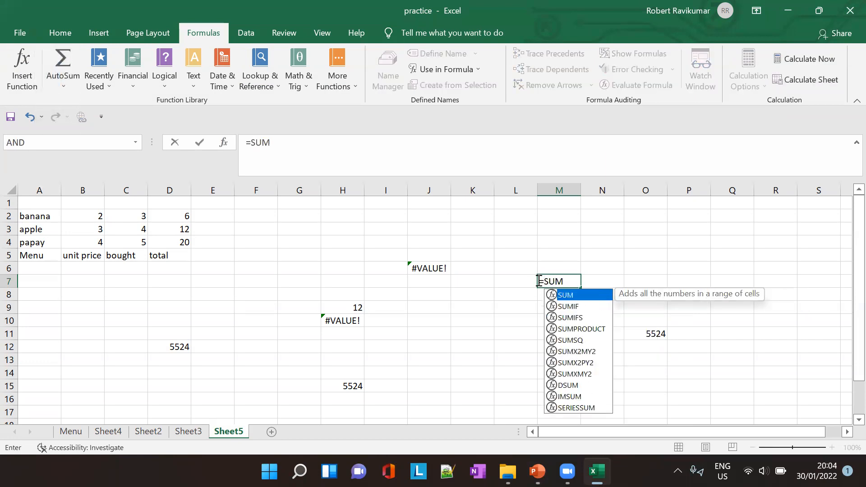
type("(")
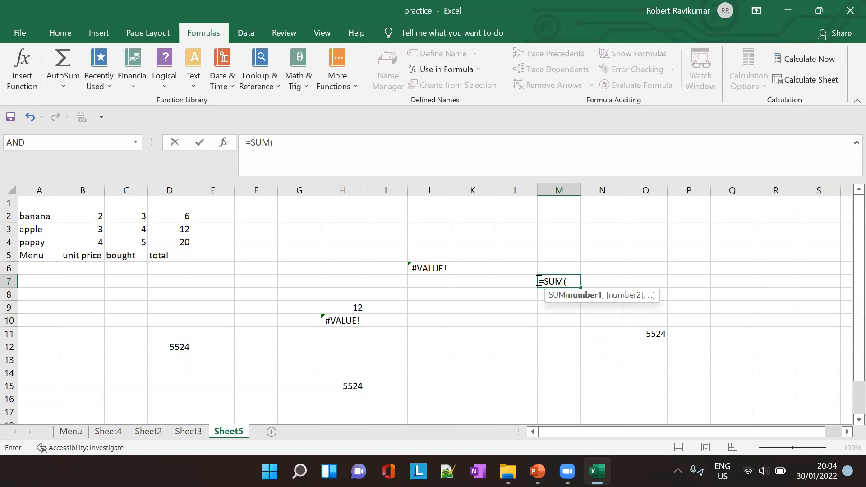
key("alt")
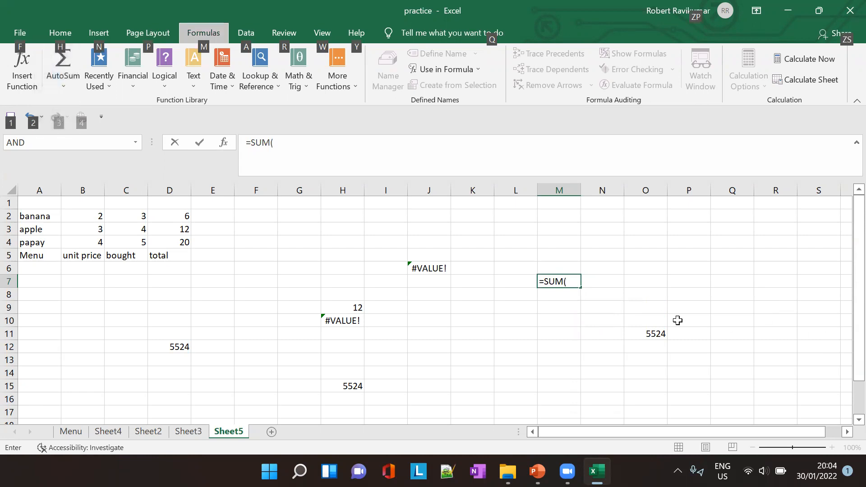
left_click(572, 284)
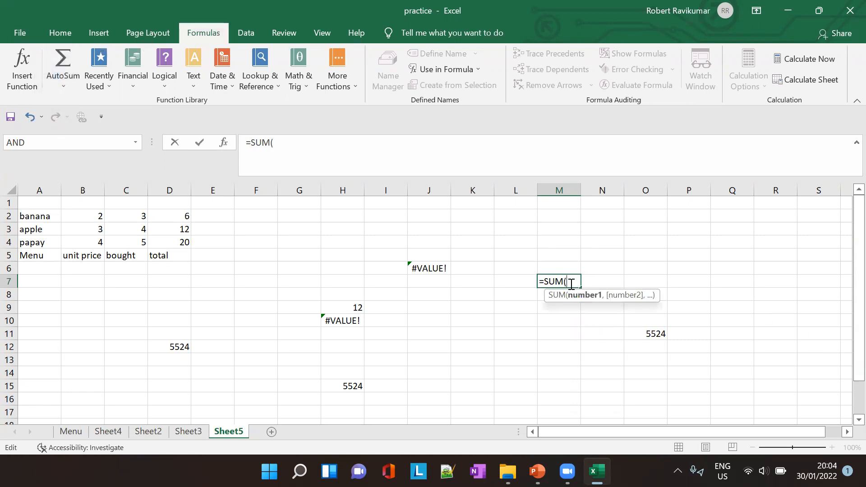
key("F3")
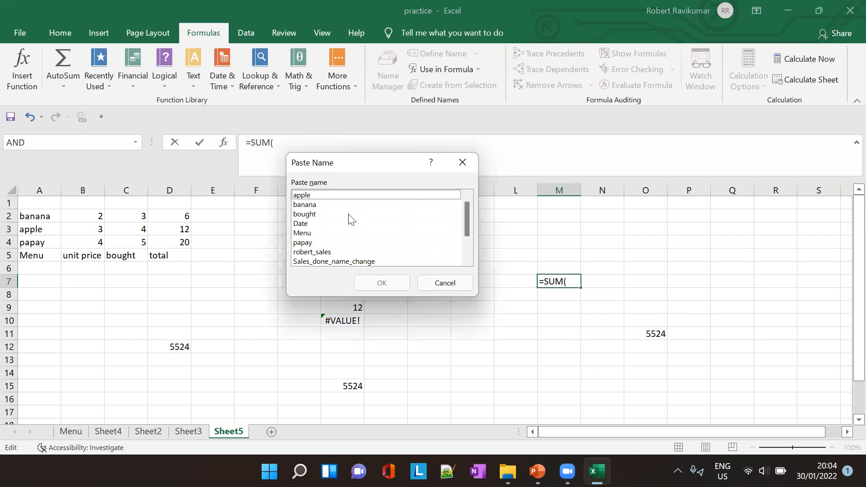
left_click(445, 283)
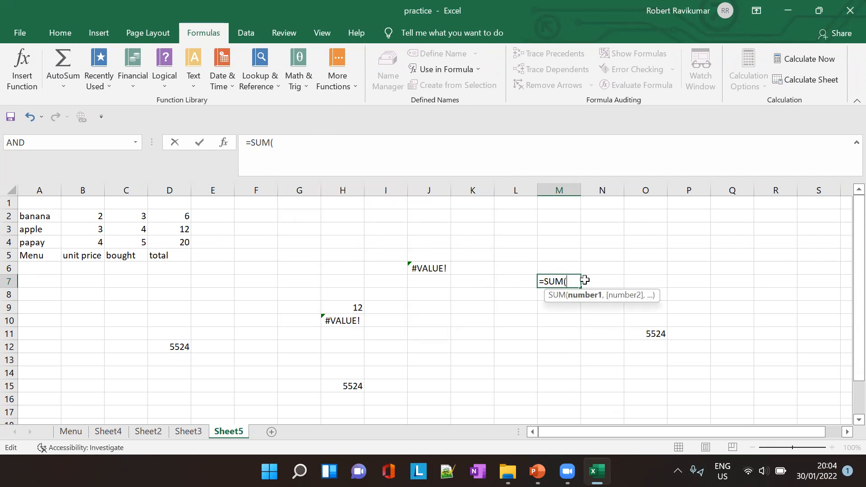
- Complete the M7 formula as =SUM(Sales_per_year), picking the range from the Paste Name list, and view the Use in Formula names
key("F3")
scroll(361, 234, "down", 2)
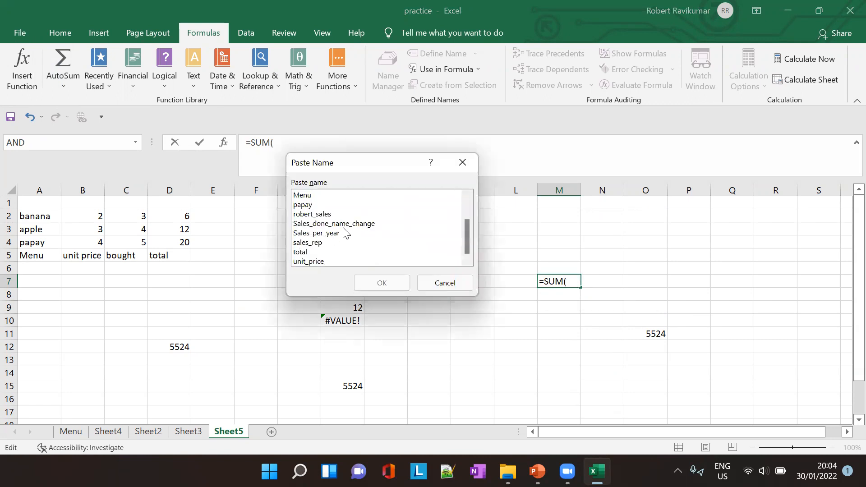
left_click(320, 234)
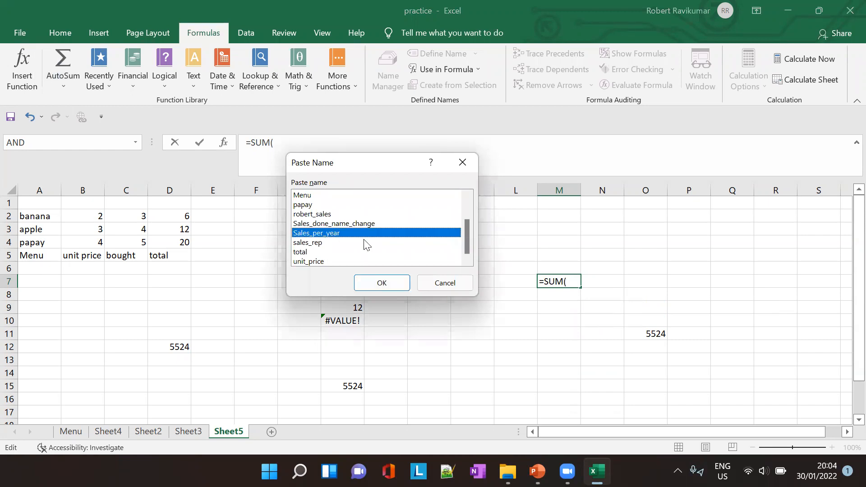
left_click(399, 279)
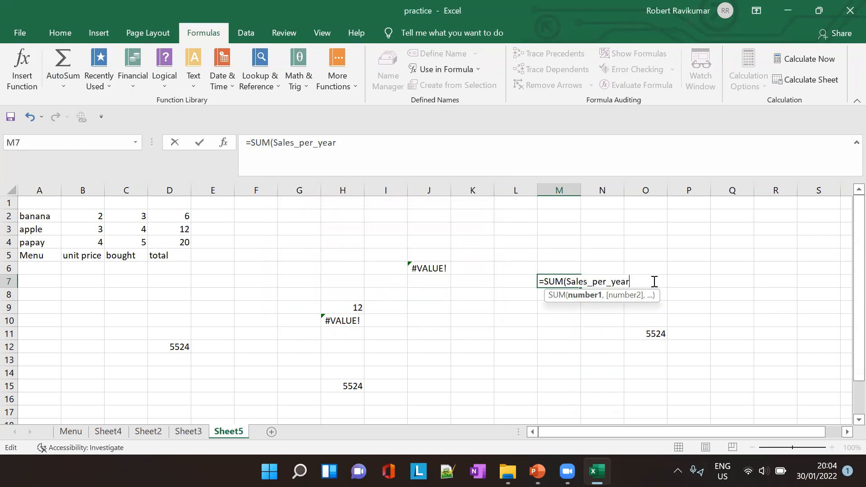
type(")")
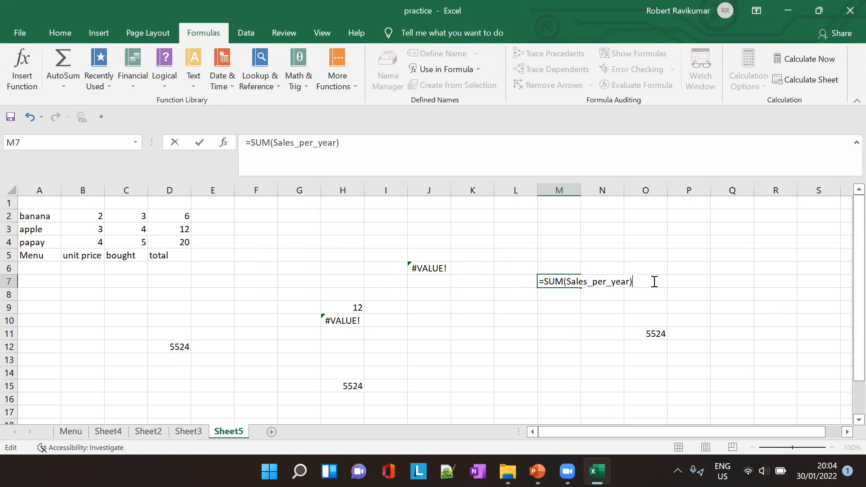
left_click(478, 70)
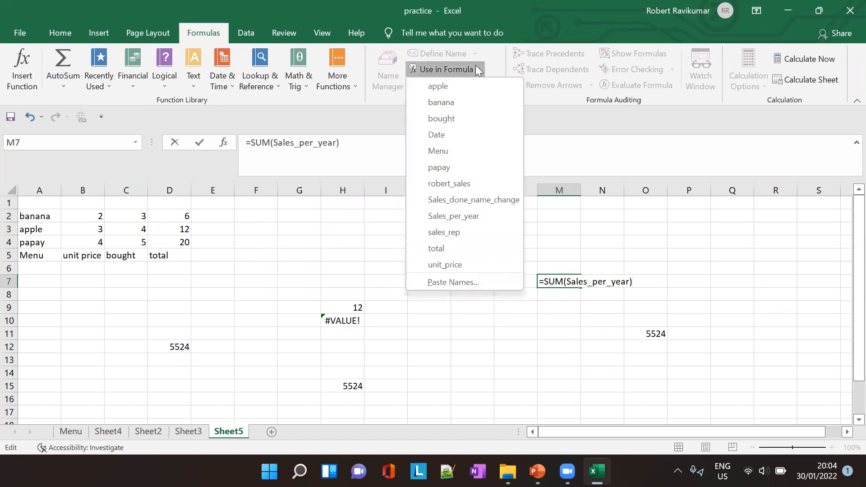
left_click(636, 276)
- Enter =sales_rep in cell M4, picking the named range from the Paste Name list
left_click(580, 244)
type("=")
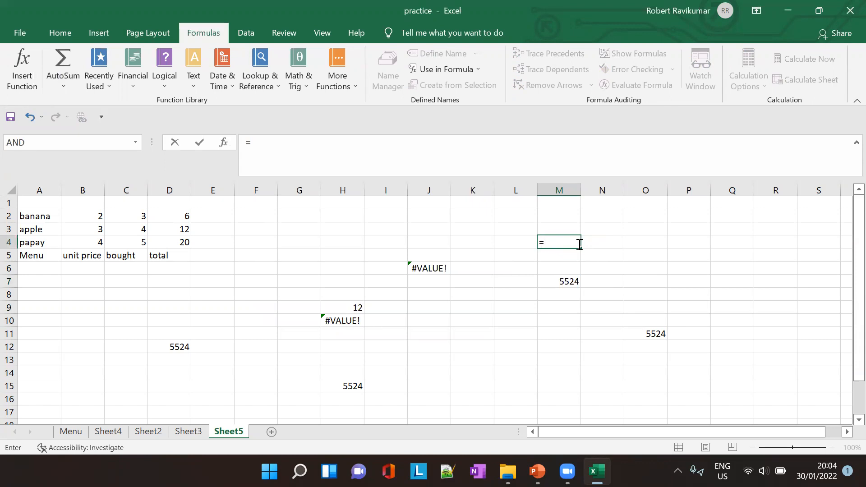
key("F3")
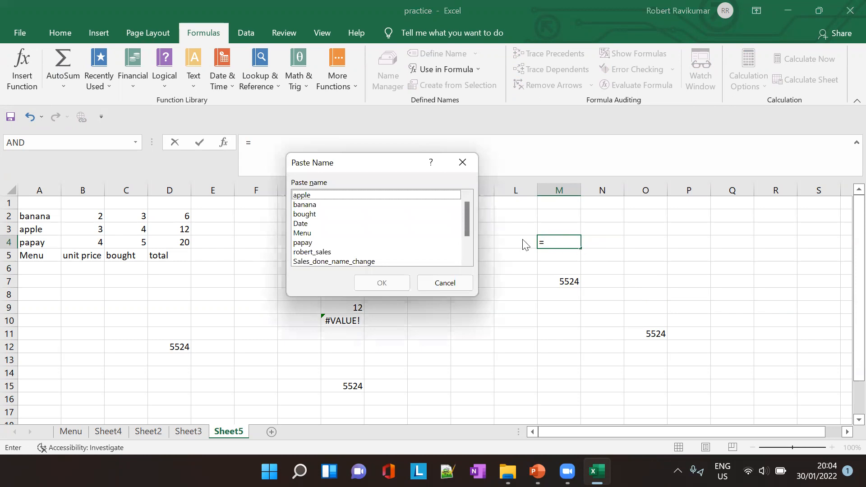
scroll(345, 240, "down", 2)
left_click(325, 243)
left_click(381, 283)
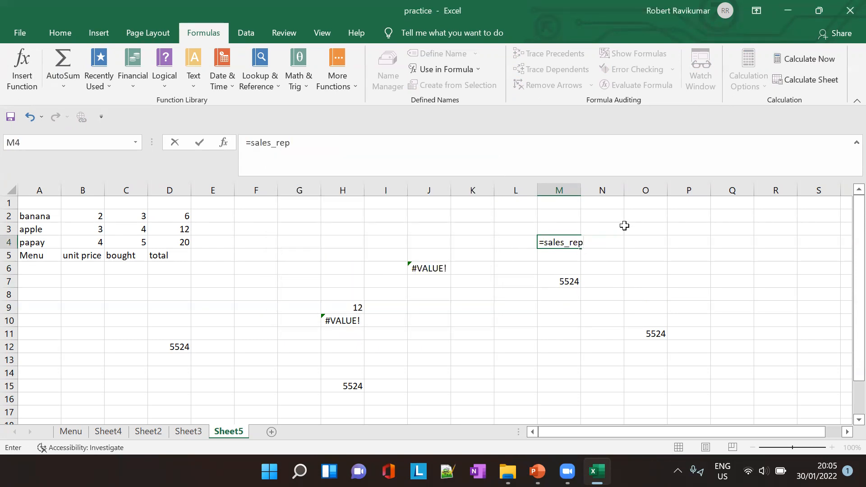
key("Tab")
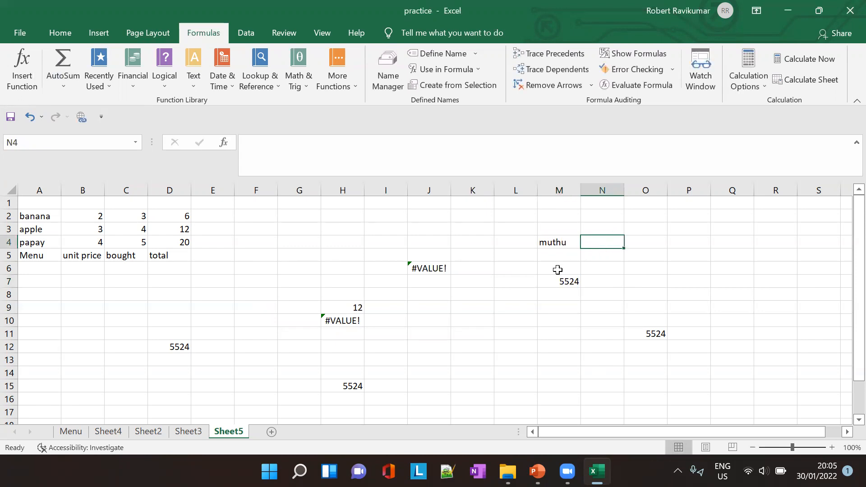
- Check the named range shortcuts slide in PowerPoint, then return to Excel and select C1:C7 on Sheet3
key("alt+Tab")
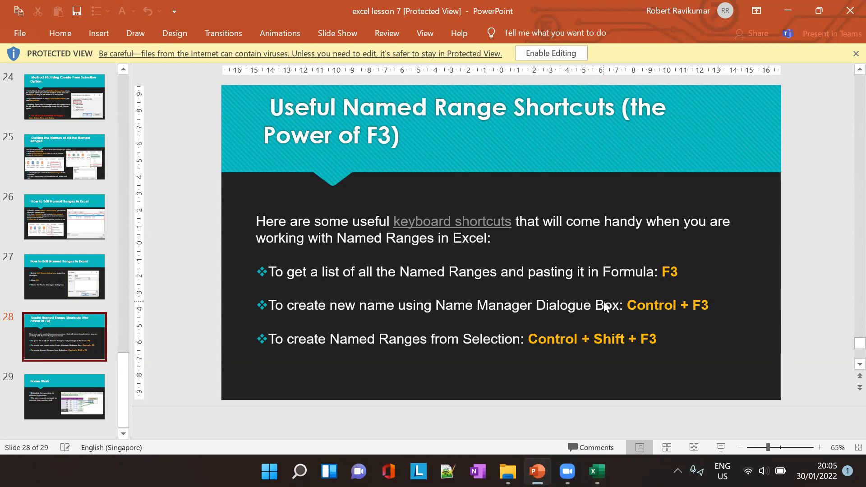
key("alt+Tab")
left_click(82, 261)
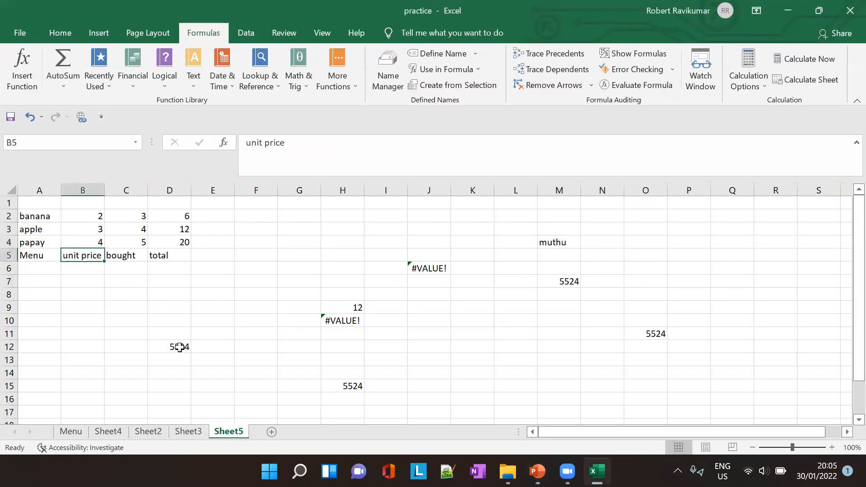
left_click(151, 433)
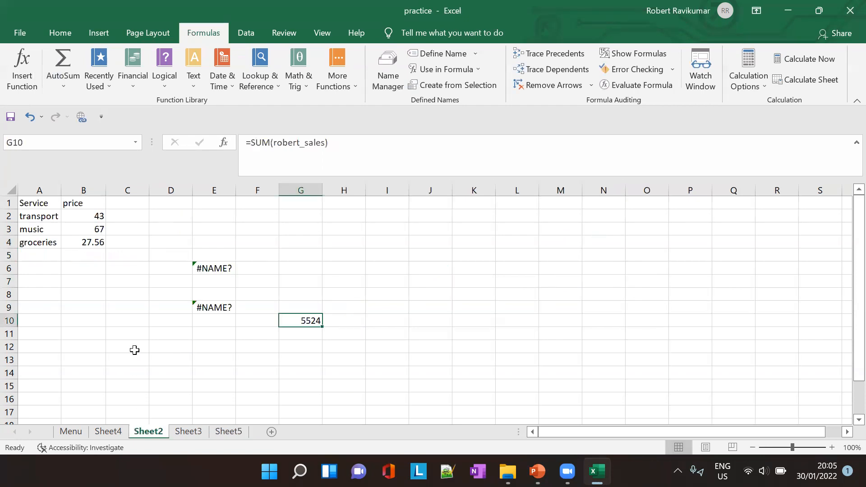
left_click(182, 433)
left_click_drag(131, 202, 148, 282)
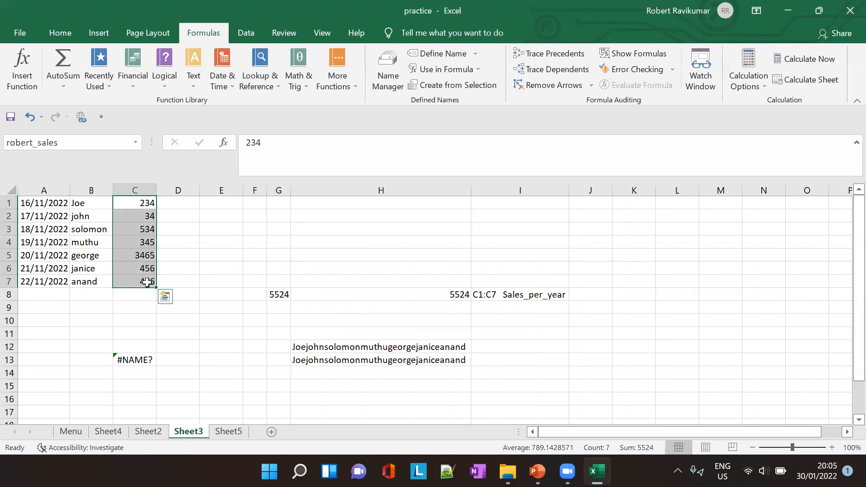
- Try to create a new workbook name "shortcut contrl+" for C1:C7 through the Name Manager
key("ctrl+F3")
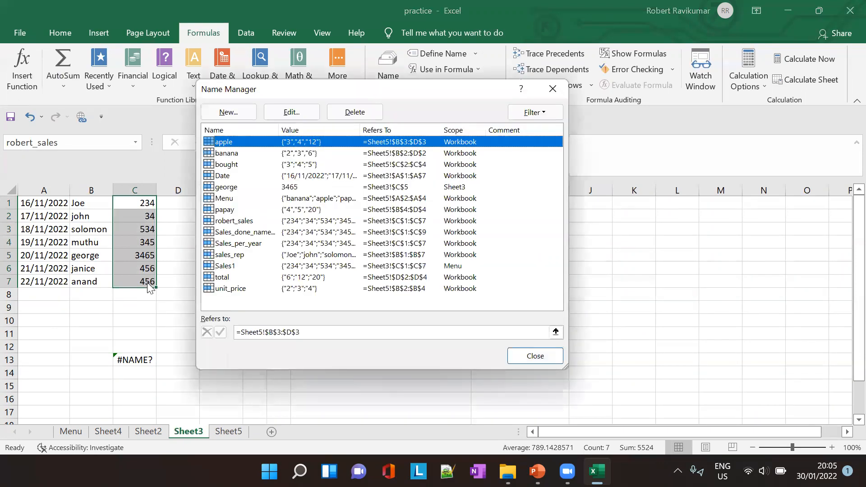
left_click(237, 114)
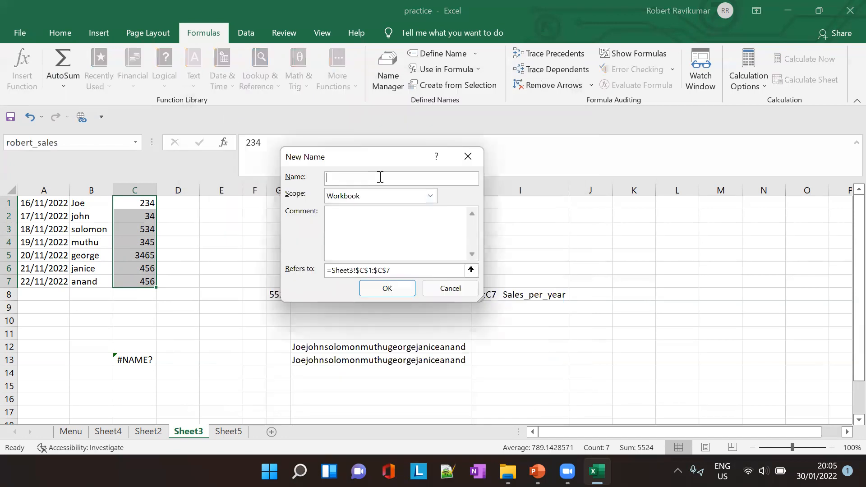
type("shortcut contrl+")
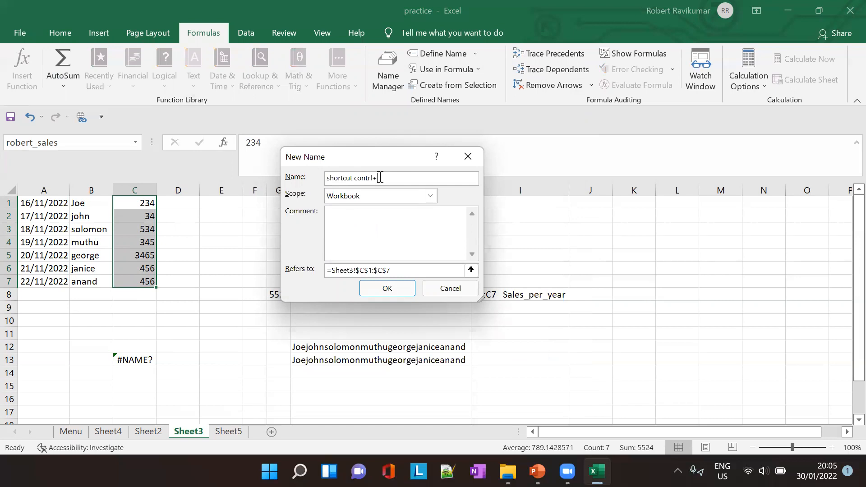
left_click(386, 287)
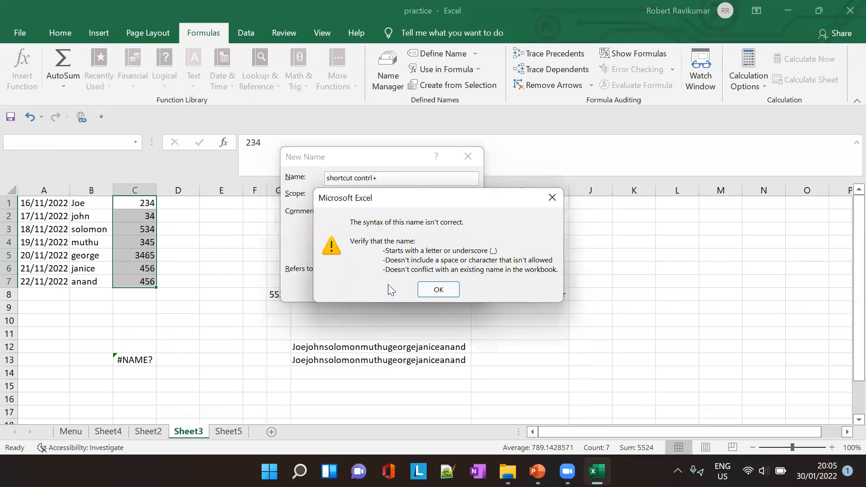
left_click(439, 290)
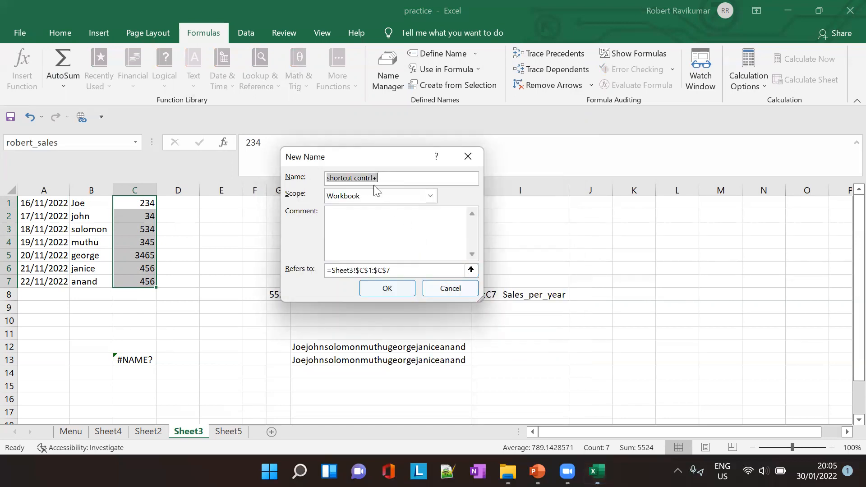
- Retry the new name without its plus sign, then cancel it and close the Name Manager
left_click(386, 179)
key("BackSpace")
left_click(405, 295)
left_click(438, 291)
left_click(453, 285)
left_click(543, 355)
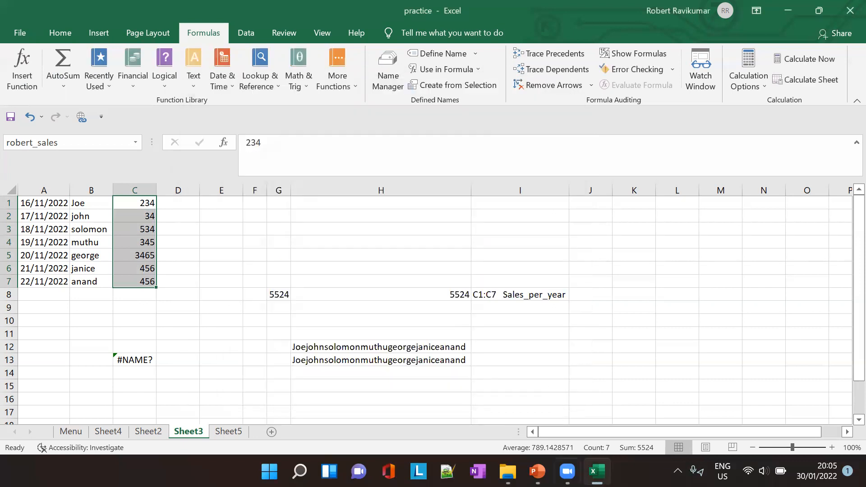
- Consult the PowerPoint shortcuts slide and create names for Sheet3 range A1:C7 from its top row and left column
left_click(538, 471)
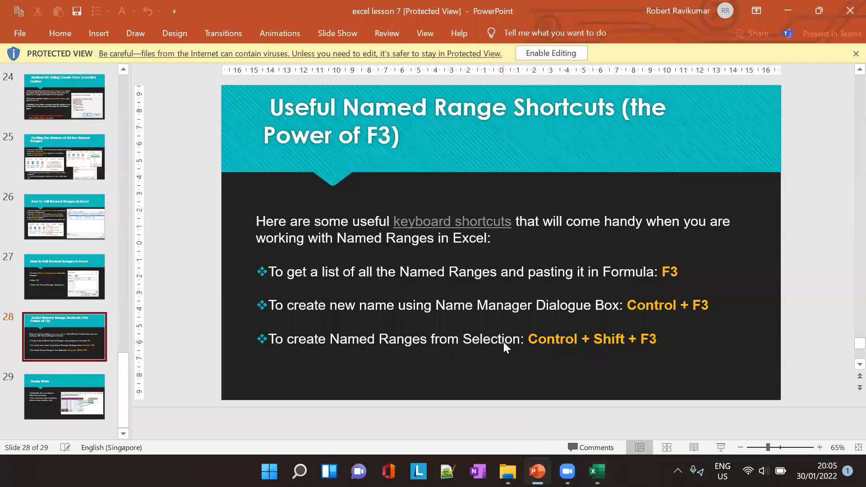
key("alt+Tab")
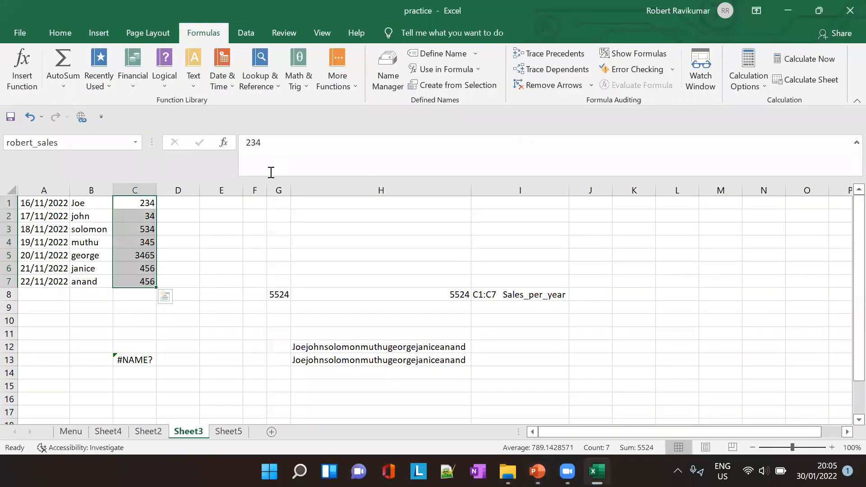
left_click_drag(51, 231, 153, 283)
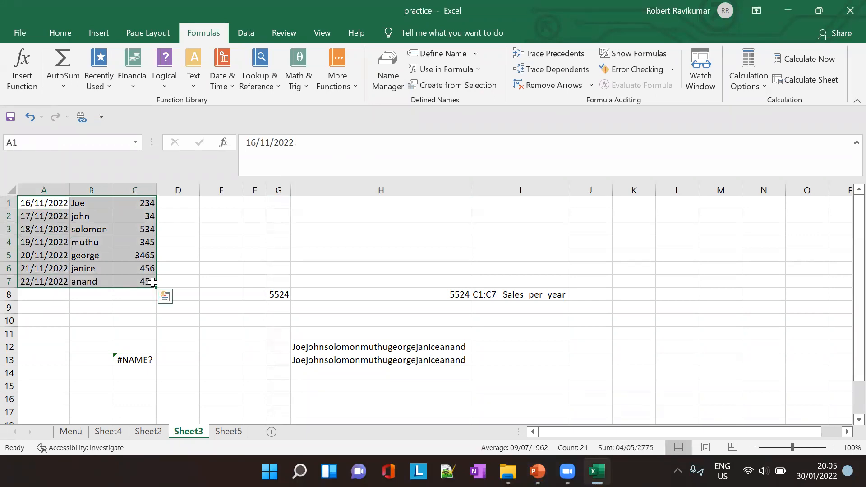
key("alt+Tab")
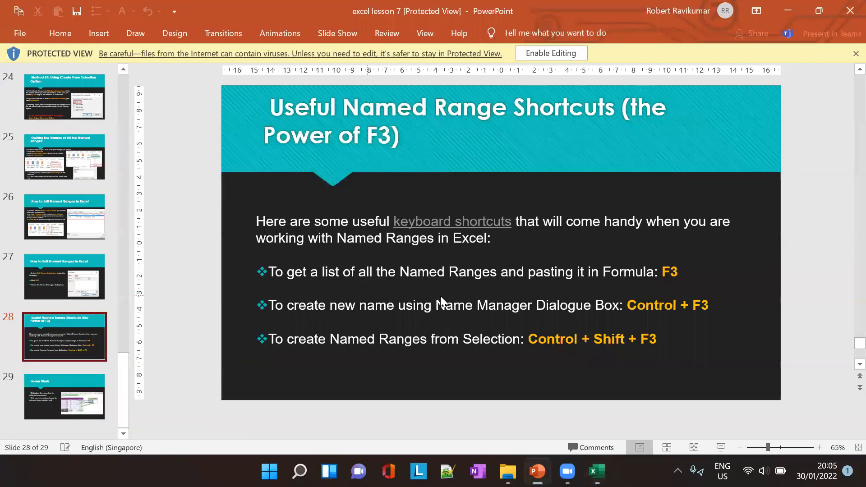
key("alt+Tab")
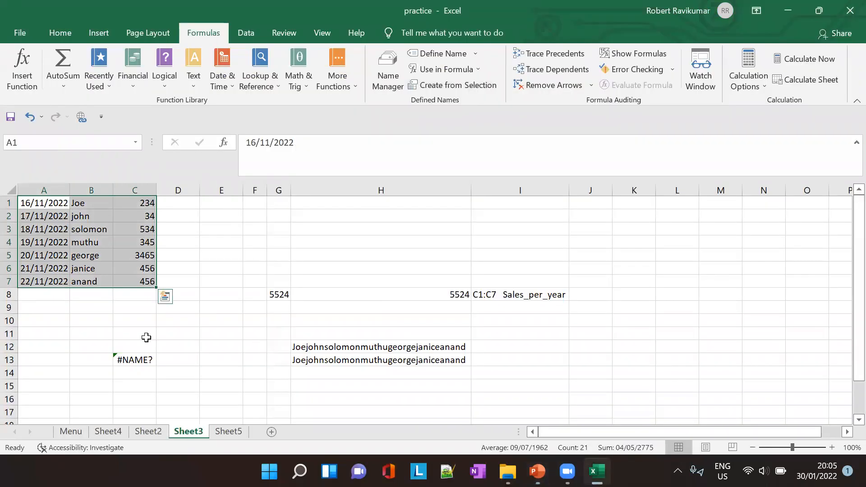
key("ctrl+shift+F3")
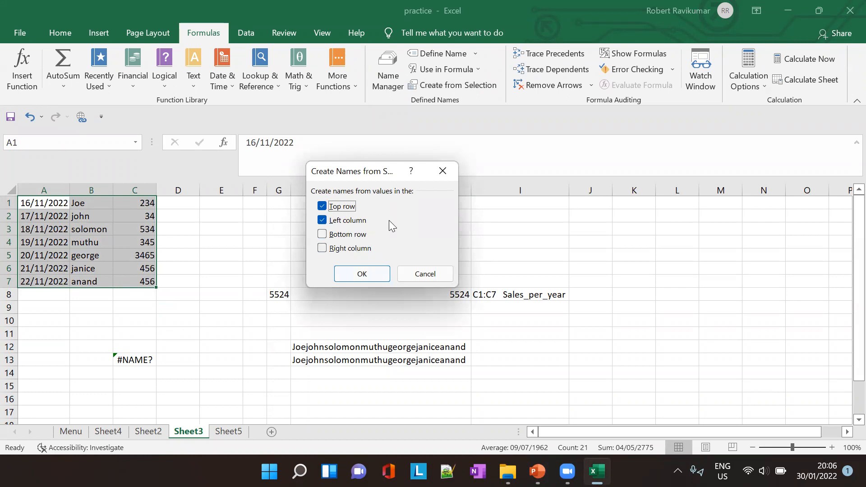
key("Return")
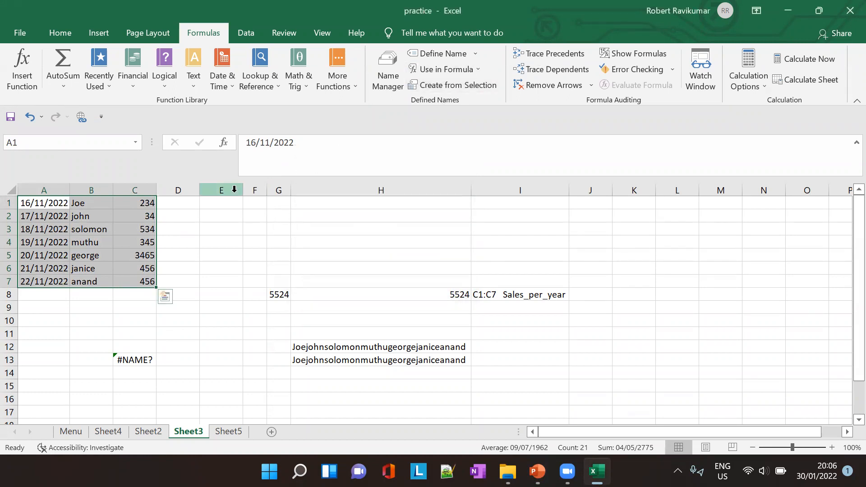
- Reopen Create Names from Selection for A1:C7, clear the Top row and Left column options, and confirm the dialog
key("ctrl+shift+F3")
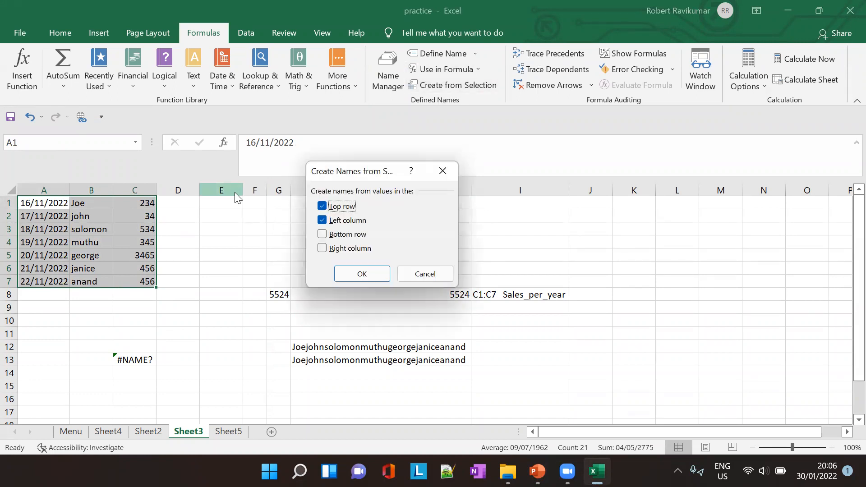
left_click(323, 220)
left_click(323, 207)
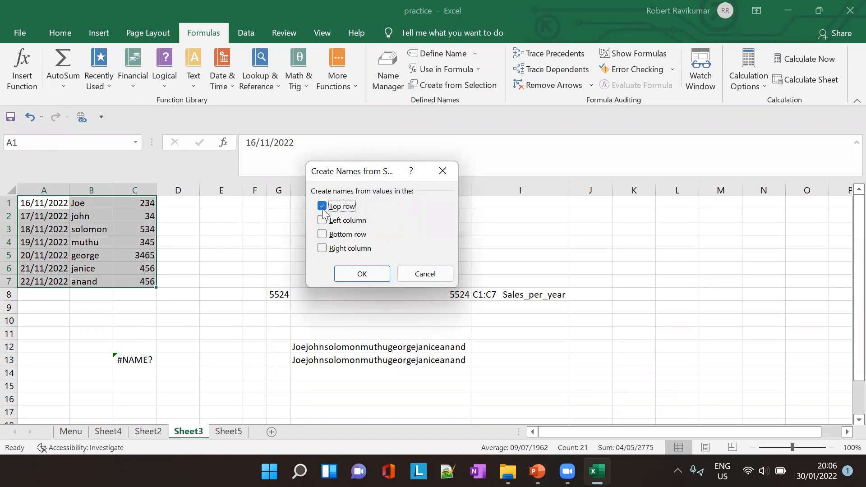
left_click(354, 272)
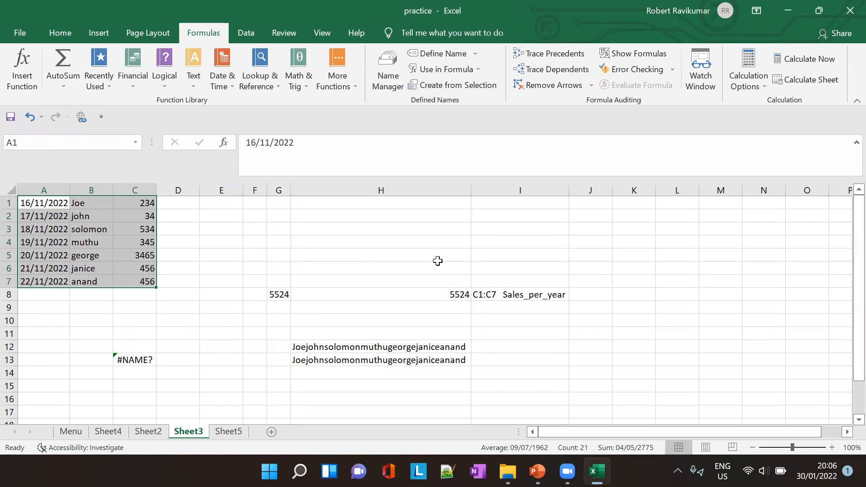
left_click(618, 230)
- Switch to PowerPoint and show slide 29, the Home Work slide on calculating spending in different currencies
key("alt+Tab")
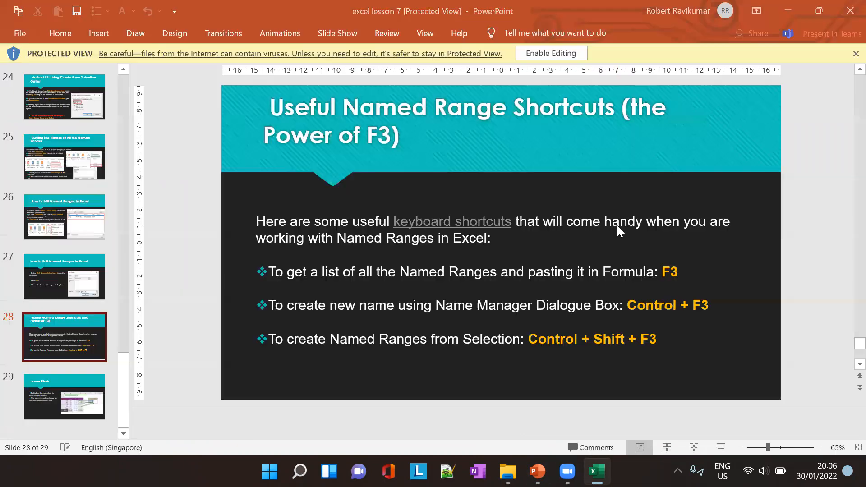
left_click(63, 388)
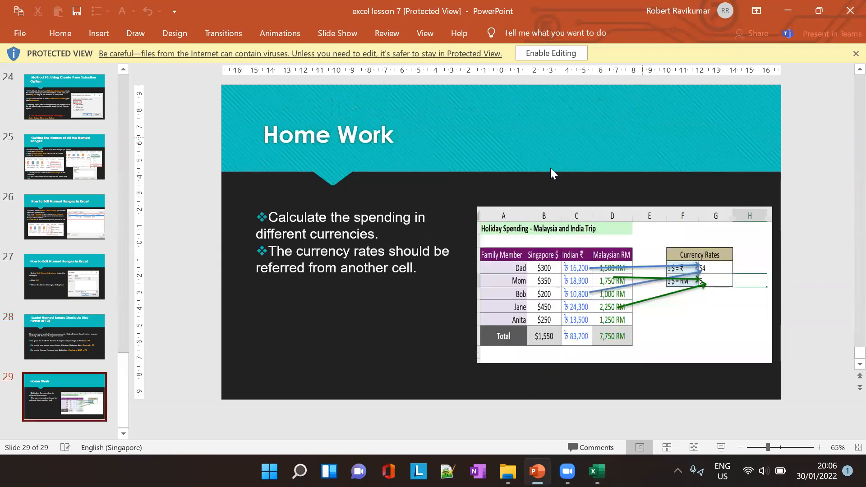